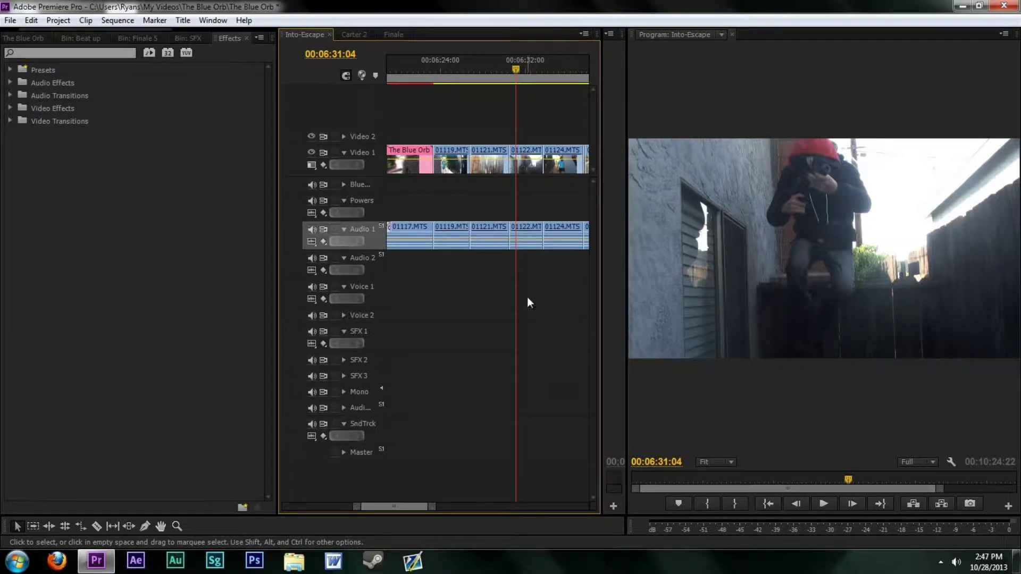
Step: Move the playhead to 00:06:33:04 and replace the 01122.MTS clip with a linked After Effects composition
click(533, 164)
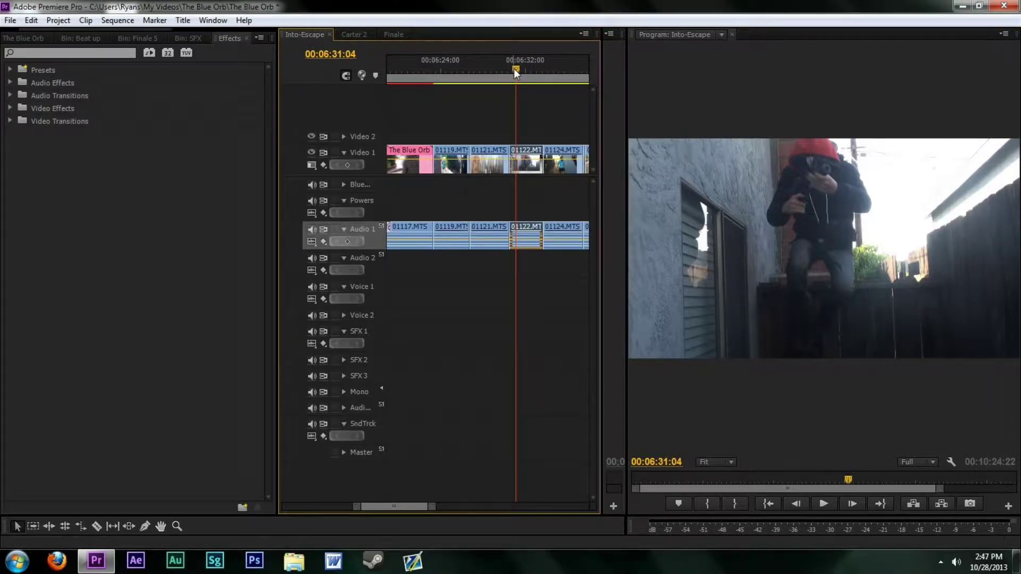
drag(516, 71, 537, 75)
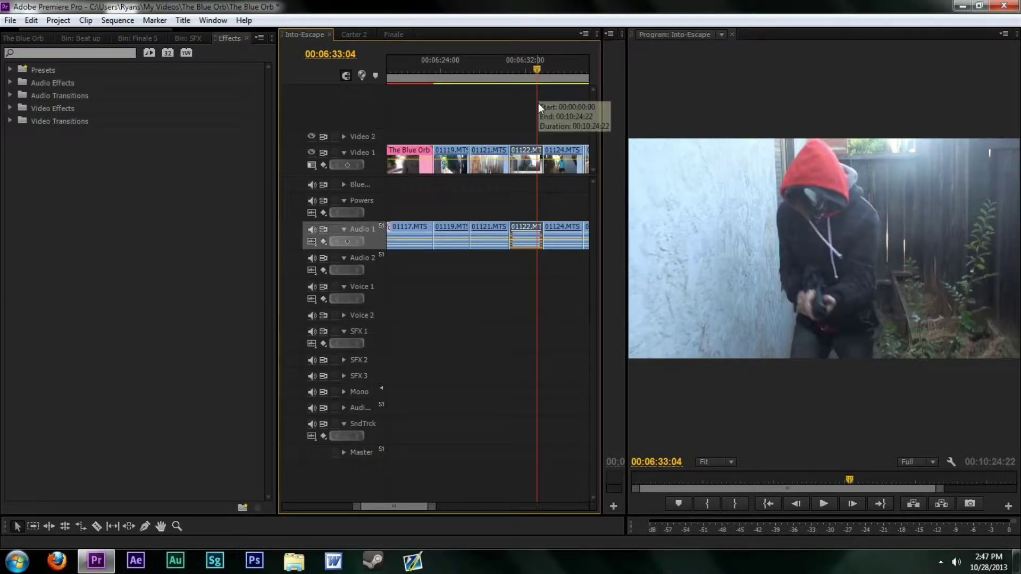
right_click(533, 165)
click(548, 506)
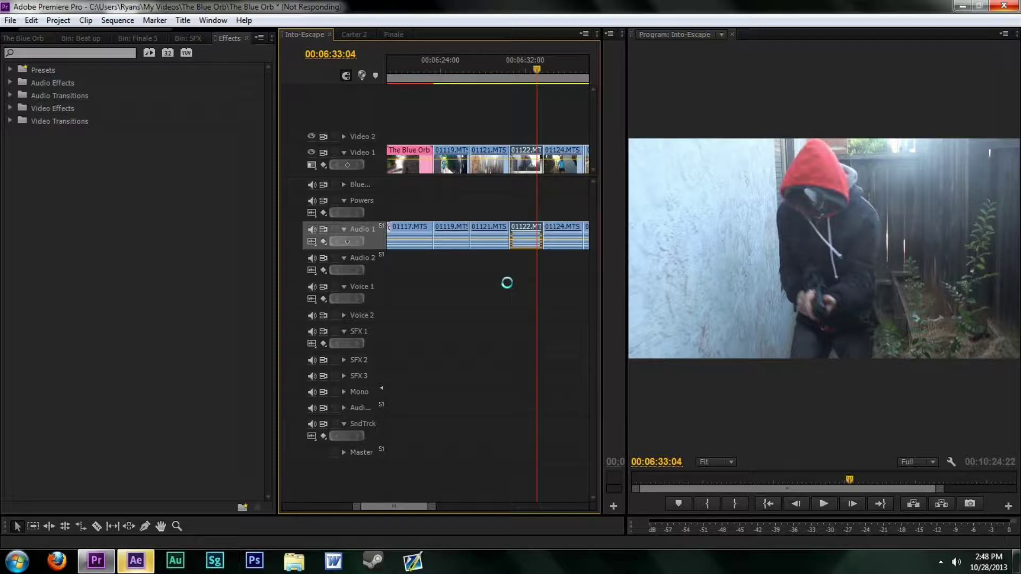
Step: Switch to After Effects and save the new project as Capture 7 in The Blue Orb folder
click(136, 560)
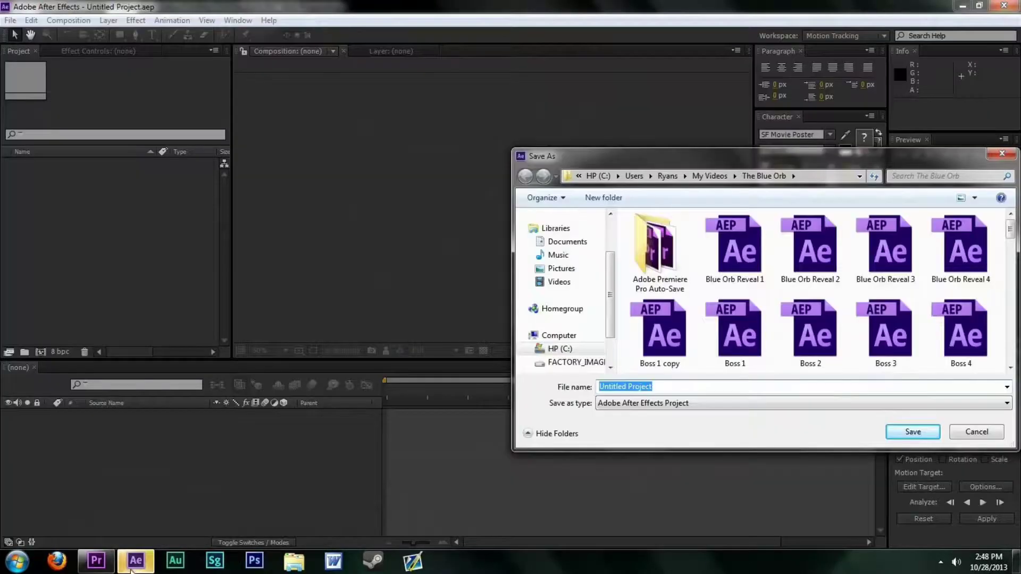
drag(601, 159, 599, 157)
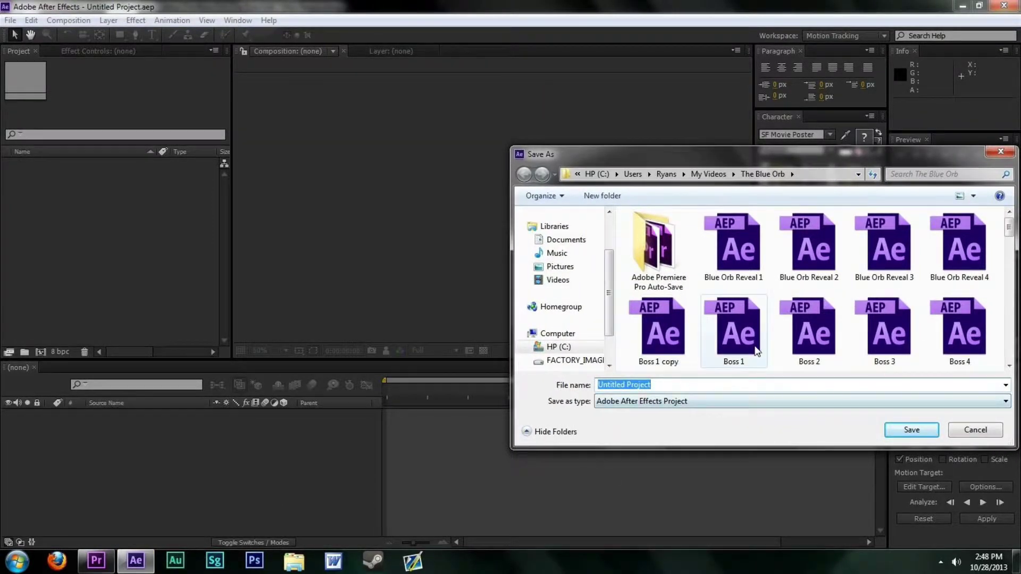
mouse_move(1009, 228)
mouse_down()
mouse_move(1015, 266)
mouse_move(1013, 221)
mouse_up()
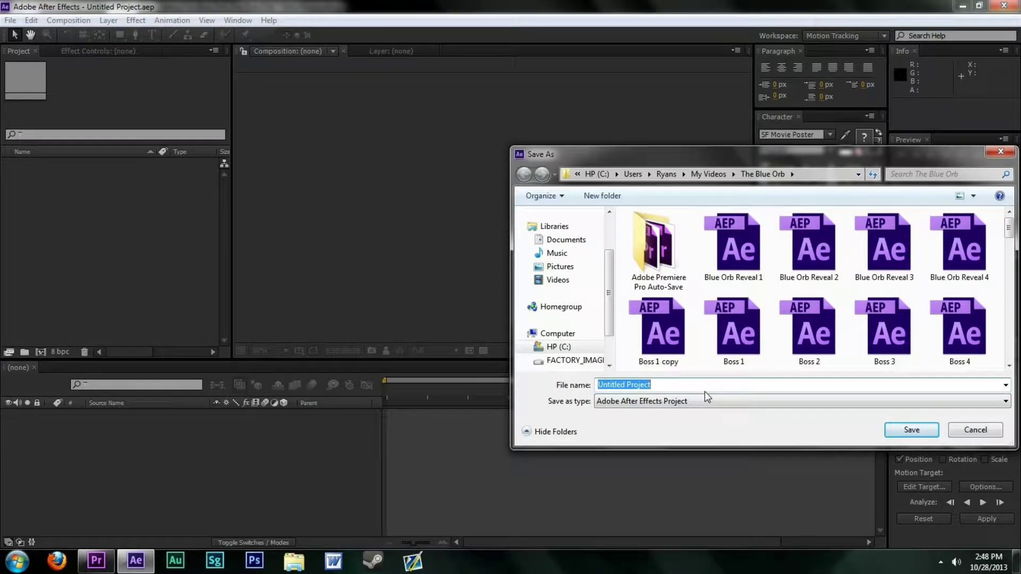
text(E)
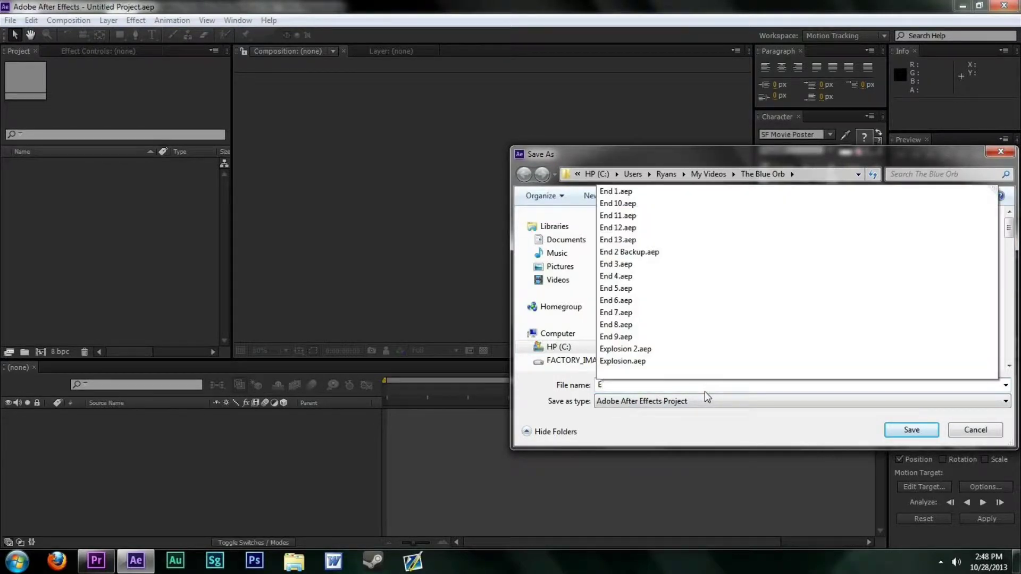
key(BackSpace)
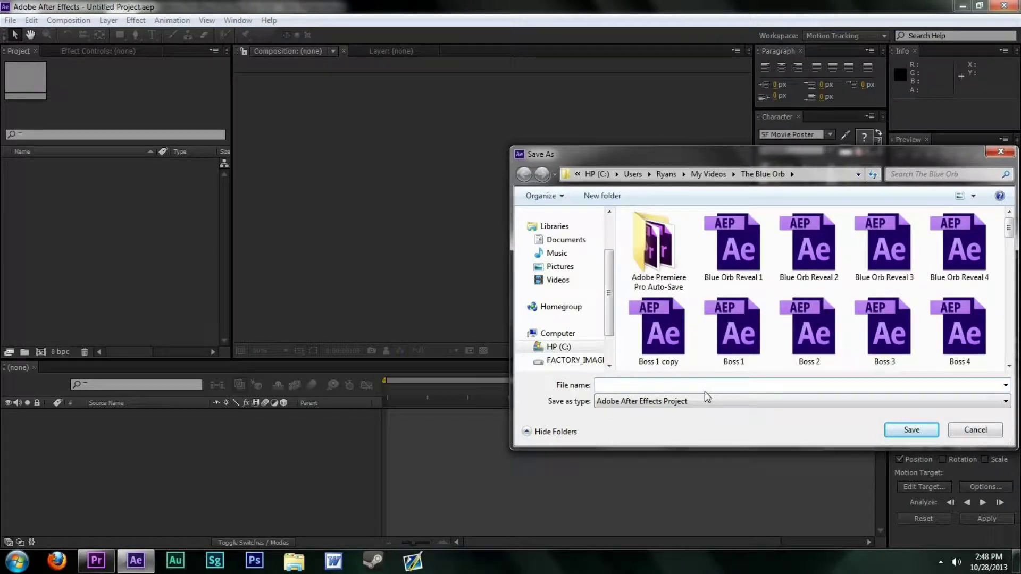
text(C)
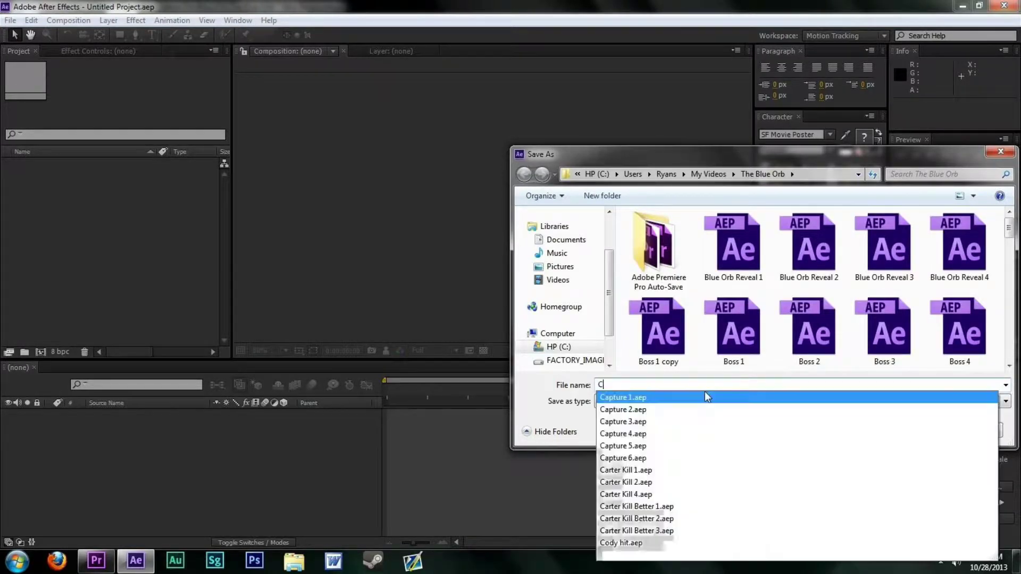
text(apt)
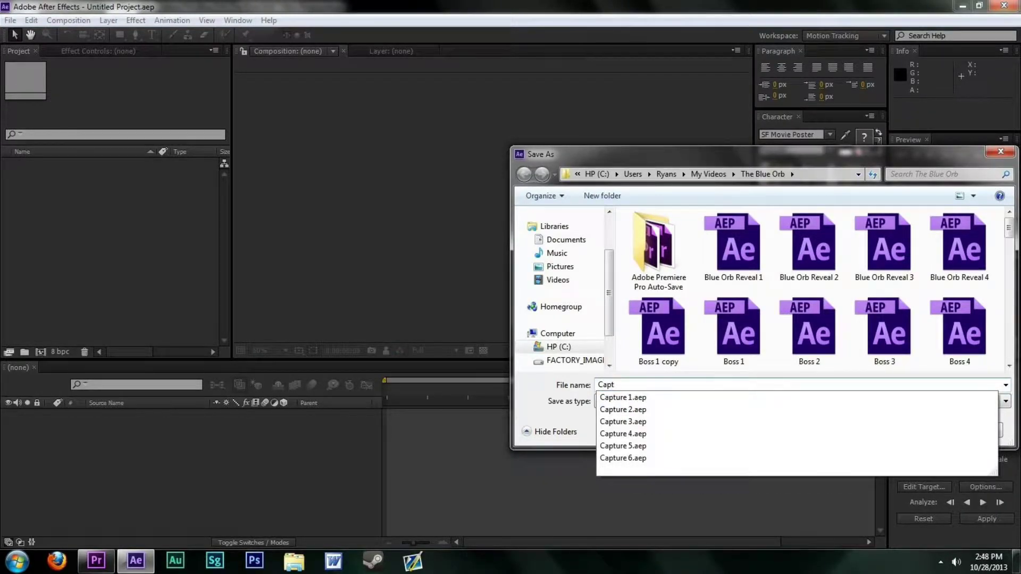
text(ure 5)
key(BackSpace)
text(7)
key(Return)
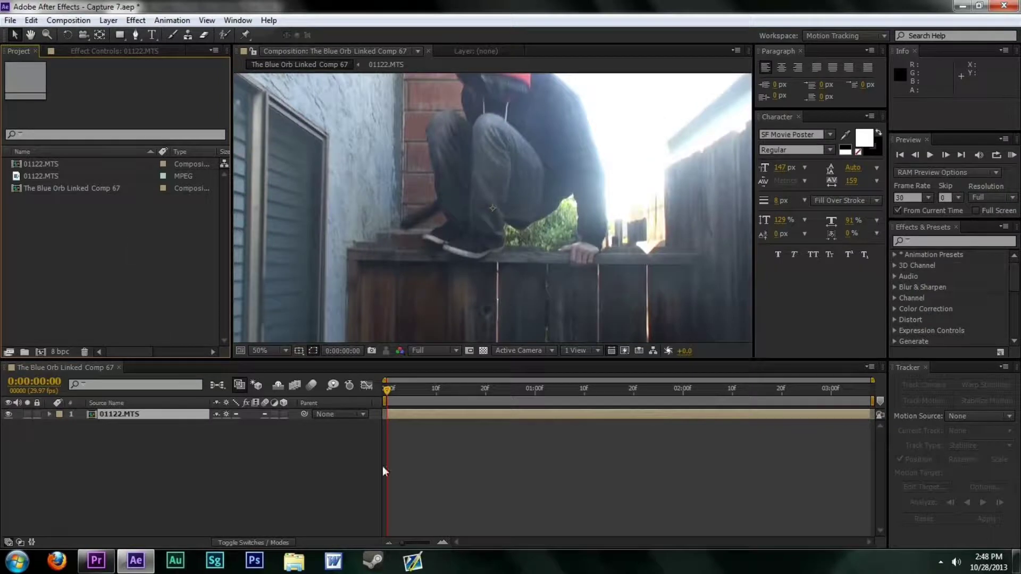
Step: Select the 01122.MTS layer, move the current time to 0:00:02:16 and start the work area there
click(421, 438)
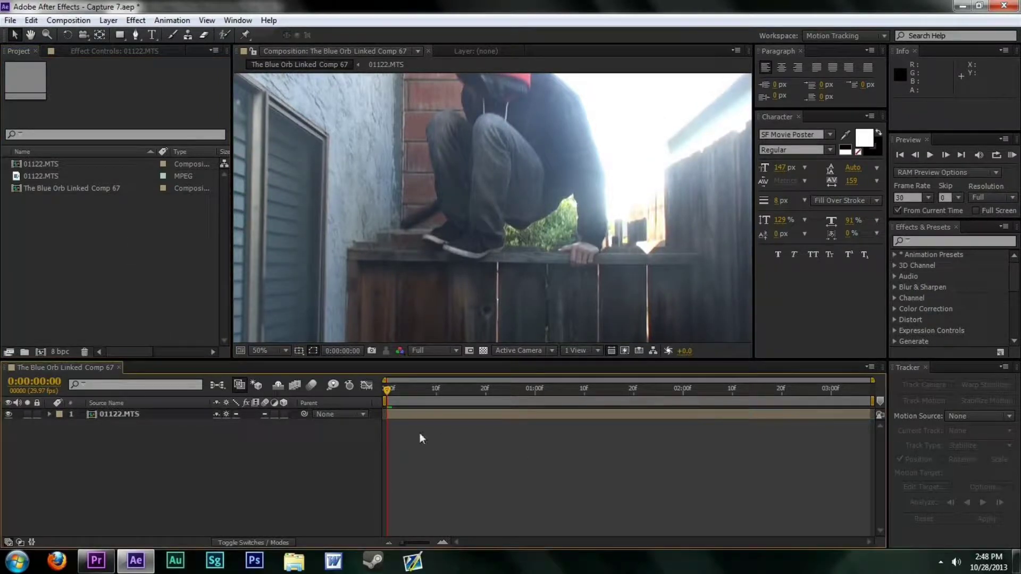
click(155, 416)
drag(388, 392, 736, 405)
drag(385, 402, 760, 411)
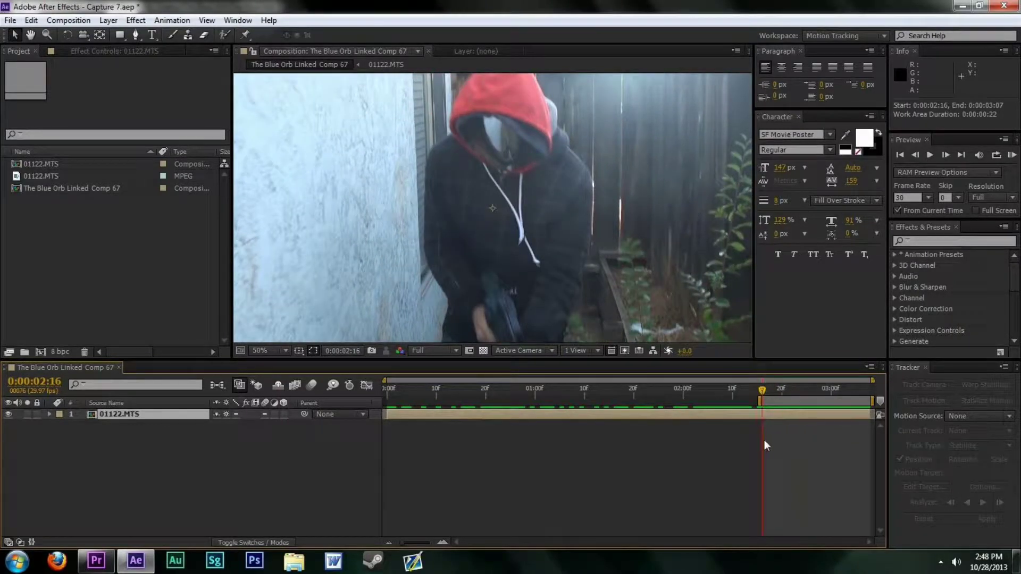
Step: RAM-preview the work area from 0:00:02:16 to review the gun footage, and return to its first frame
key(KP_0)
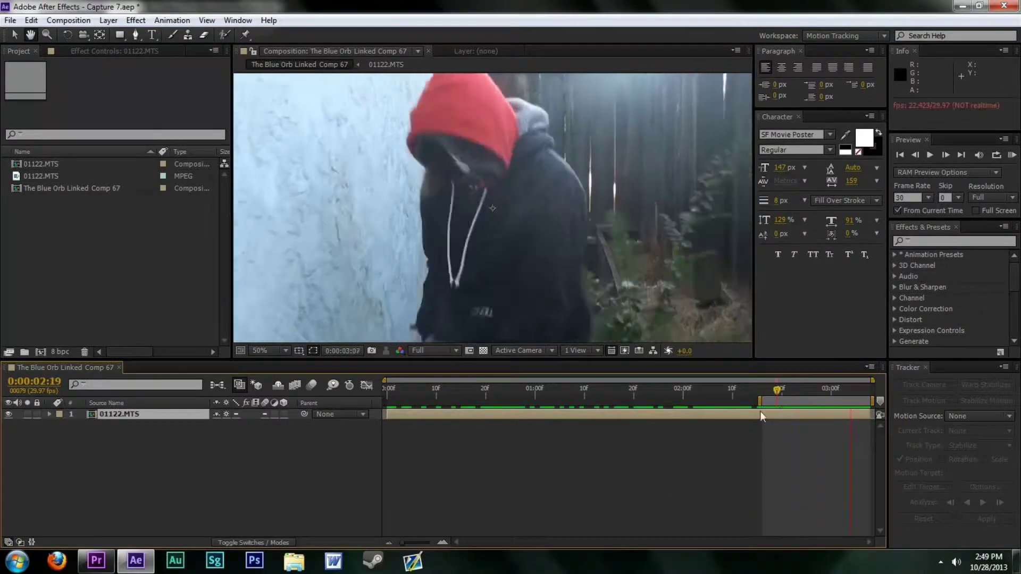
drag(772, 384, 761, 391)
key(KP_0)
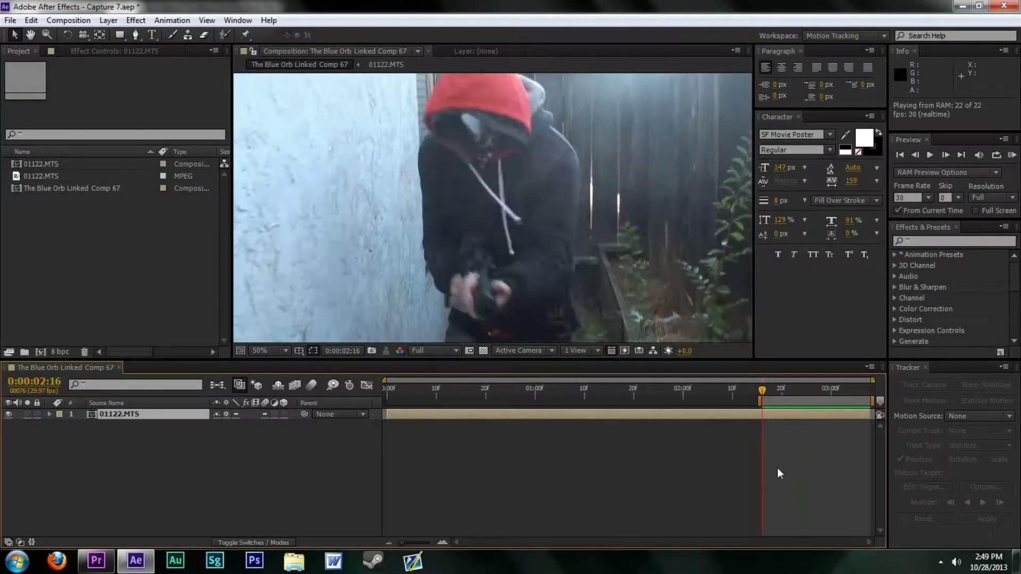
key(space)
key(space)
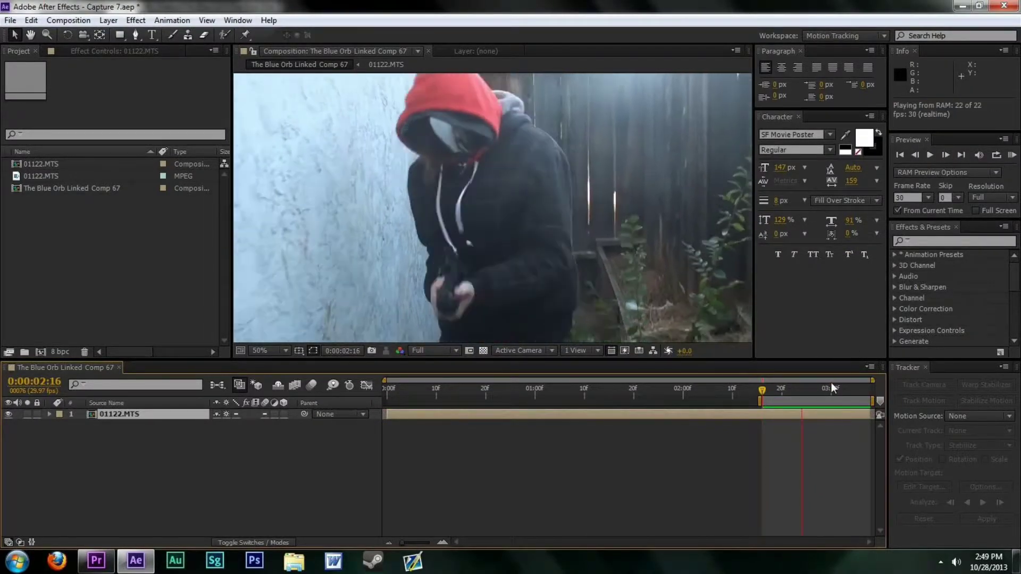
click(762, 391)
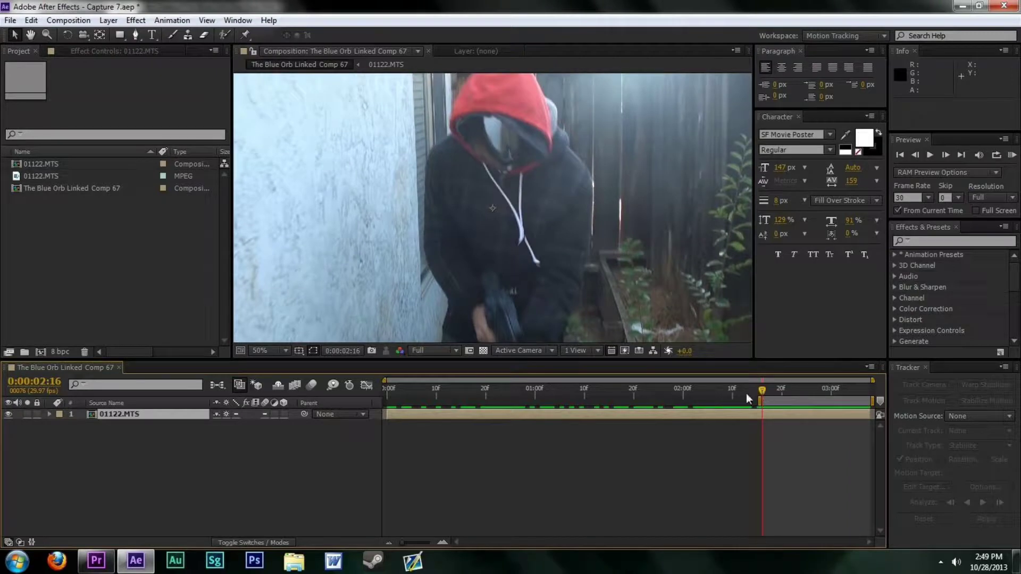
Step: In Windows Explorer, open Videos > Effects > Action Essentials 2 > Action_Essentials_720p > 11. Muzzle_Flashes and browse its clips
click(296, 566)
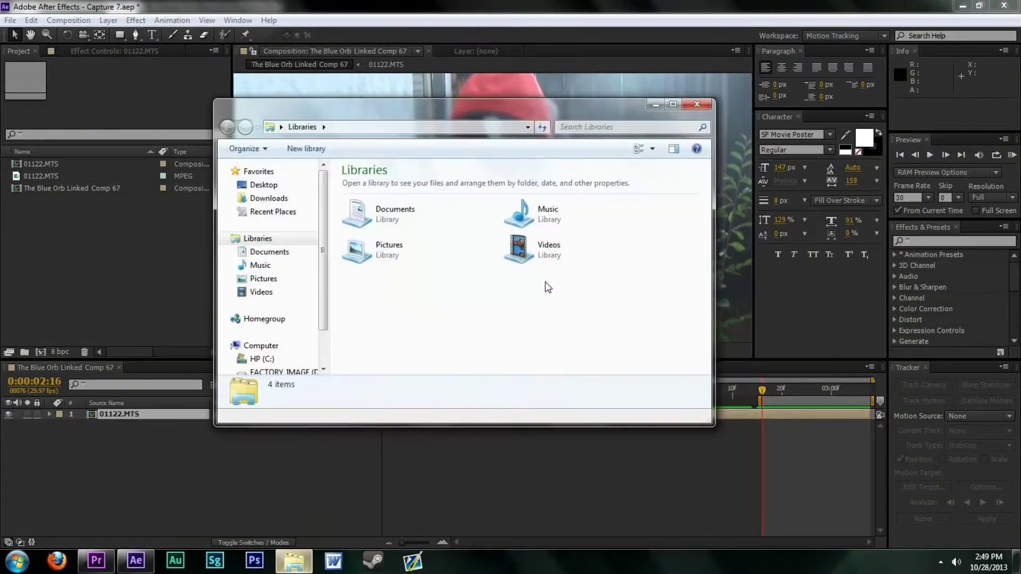
double_click(563, 246)
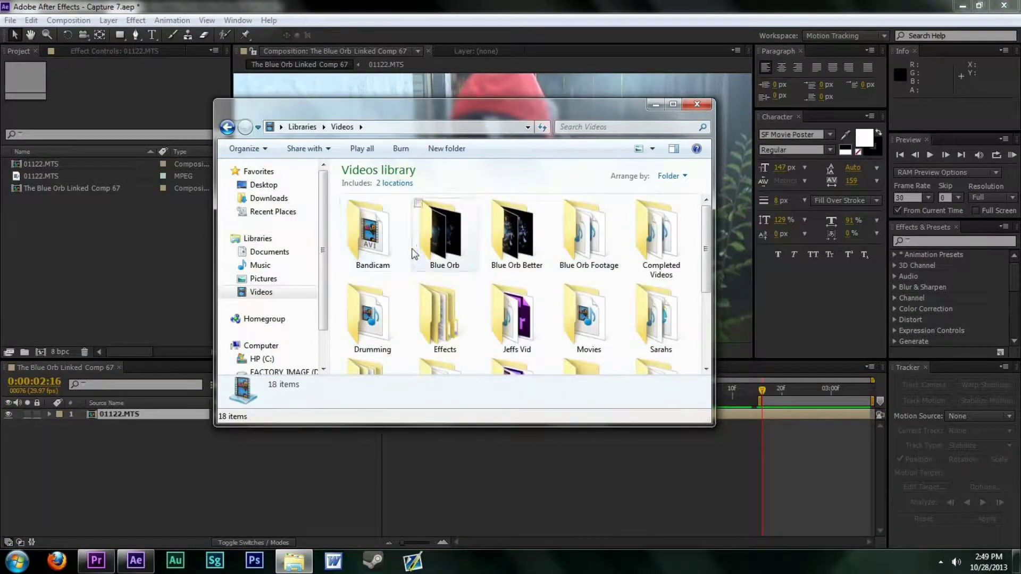
double_click(430, 316)
double_click(372, 232)
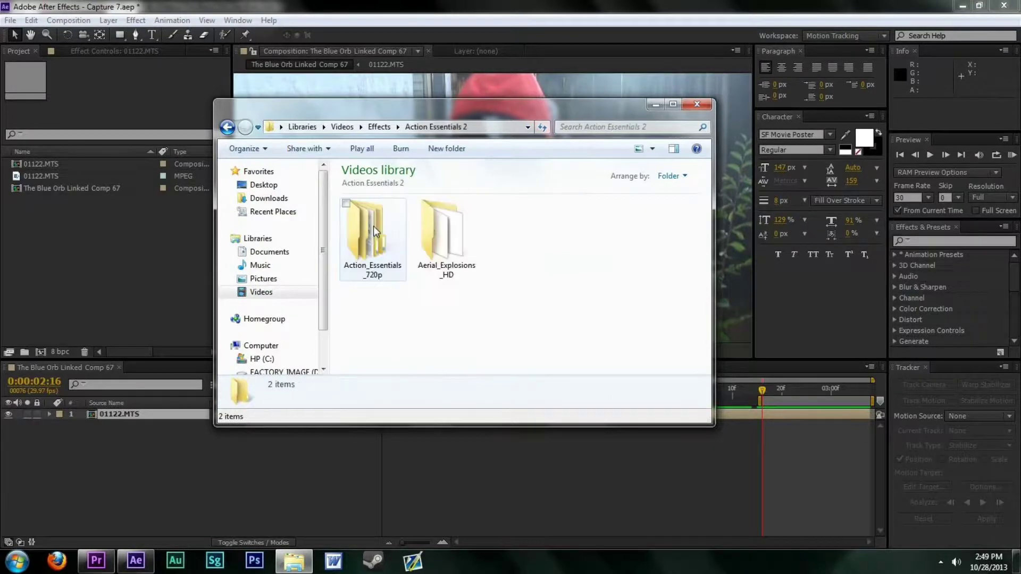
click(375, 231)
double_click(374, 231)
scroll(379, 249, down, 2)
double_click(381, 264)
scroll(395, 276, down, 1)
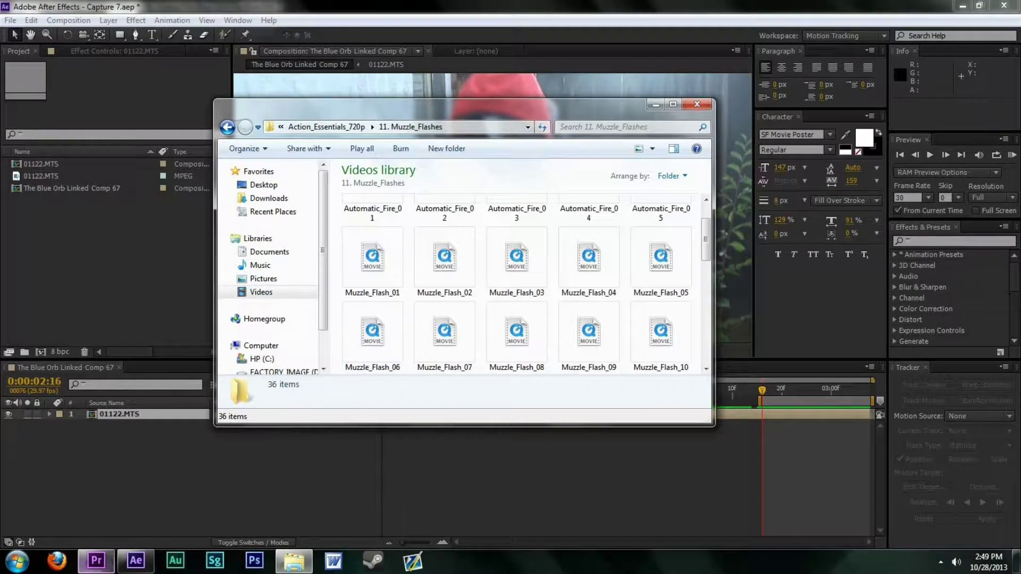
scroll(383, 257, up, 1)
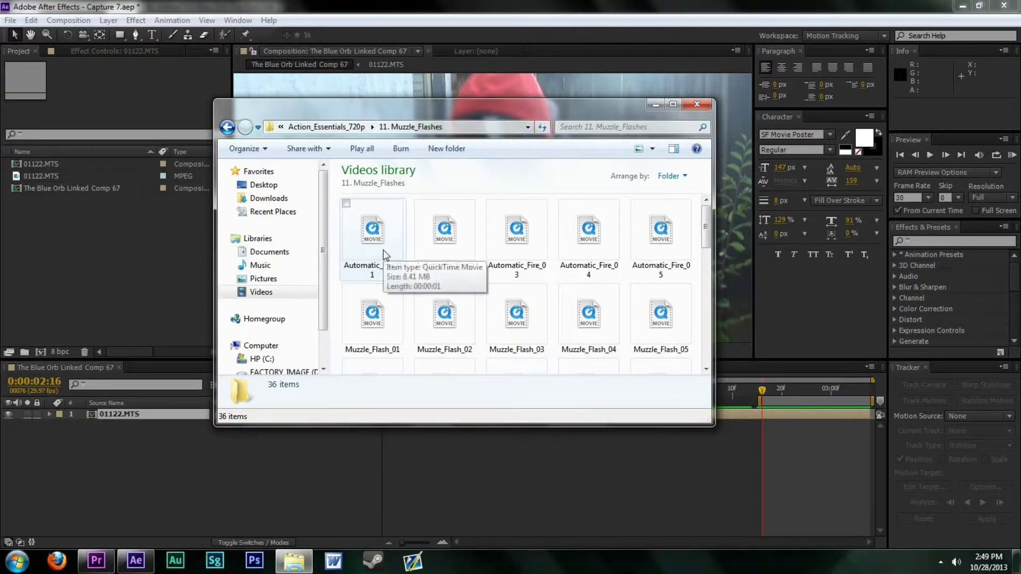
scroll(485, 322, down, 1)
scroll(487, 330, down, 5)
scroll(487, 331, up, 5)
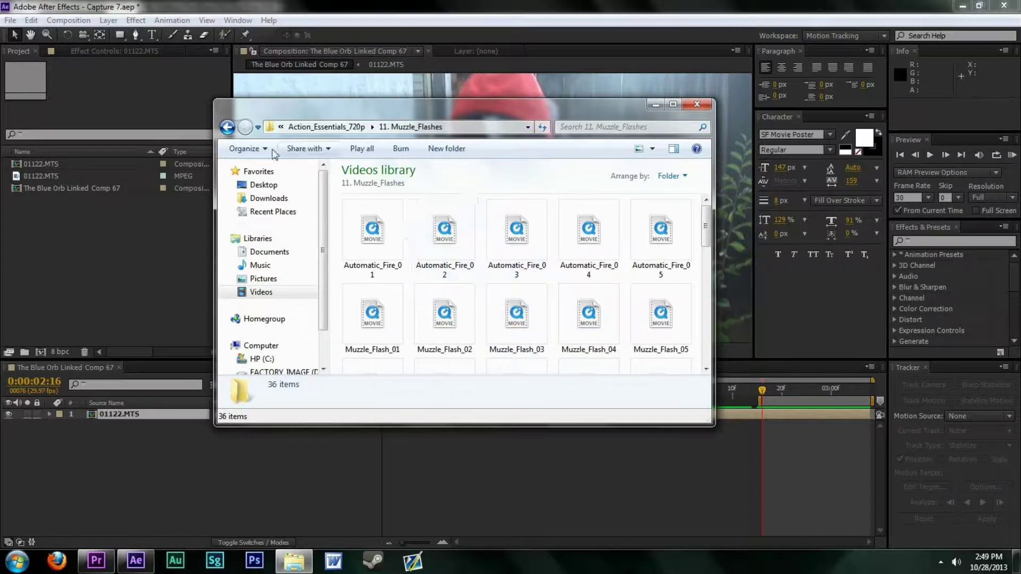
Step: Look over the other element folders in Action_Essentials_720p and reopen 11. Muzzle_Flashes to browse its clips
click(227, 128)
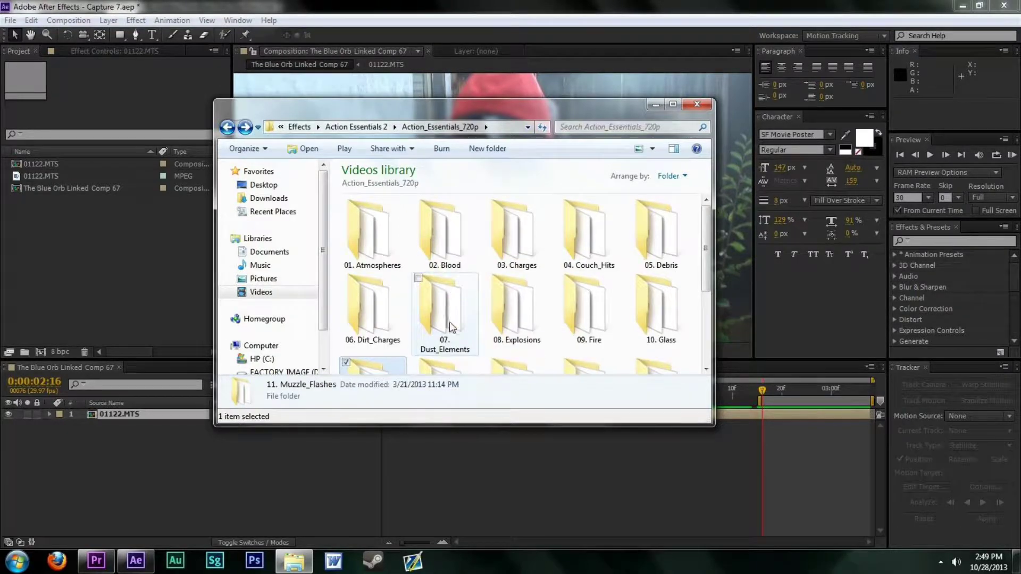
click(390, 258)
click(450, 249)
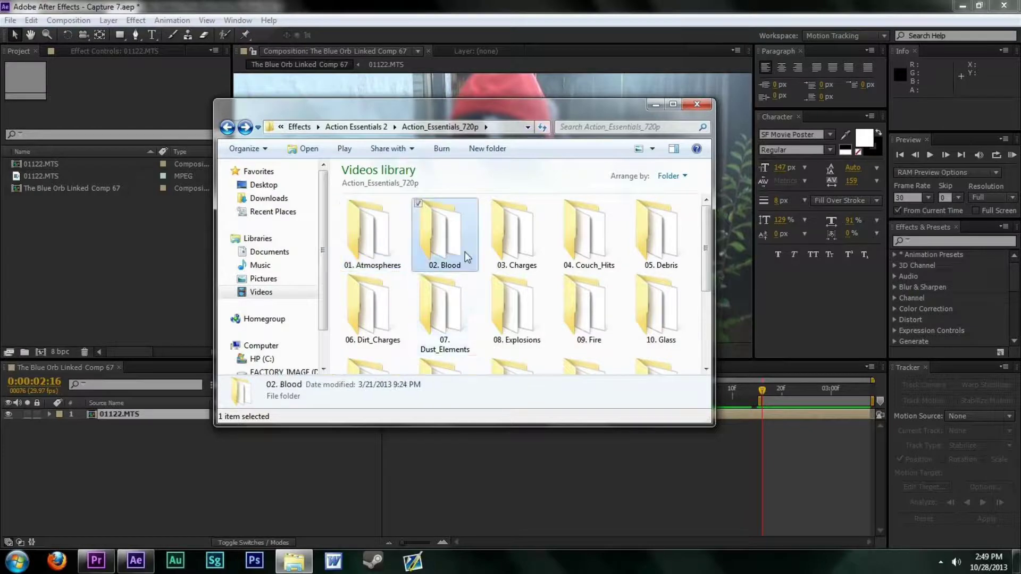
click(511, 247)
click(511, 327)
click(460, 327)
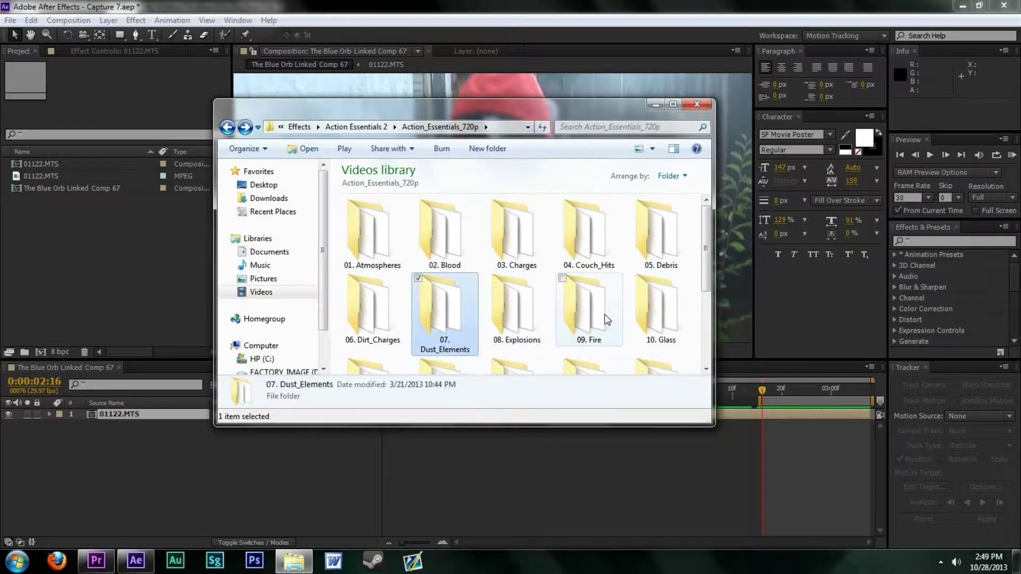
scroll(606, 320, down, 1)
scroll(607, 320, down, 1)
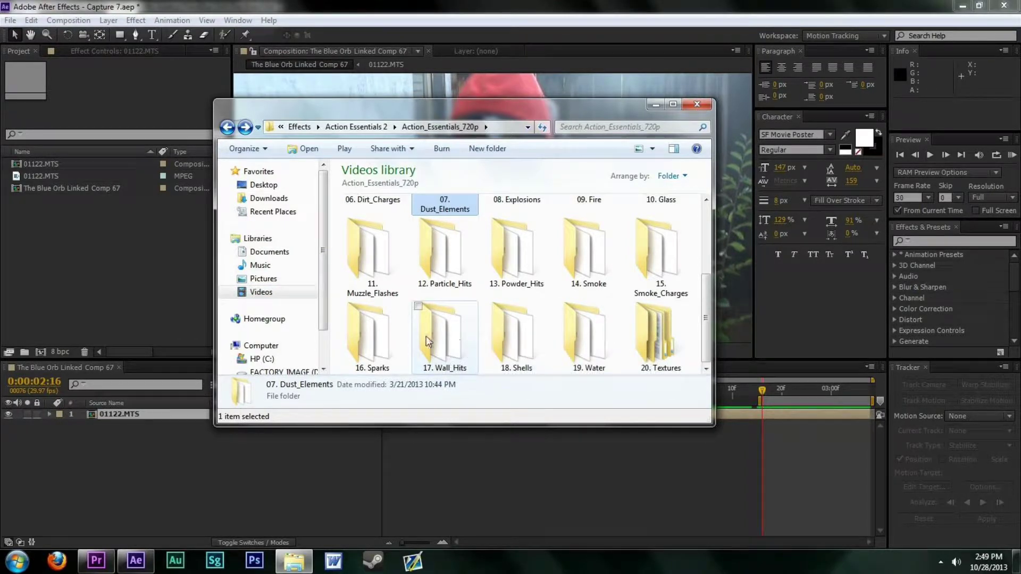
double_click(359, 255)
scroll(420, 267, down, 5)
scroll(420, 267, up, 5)
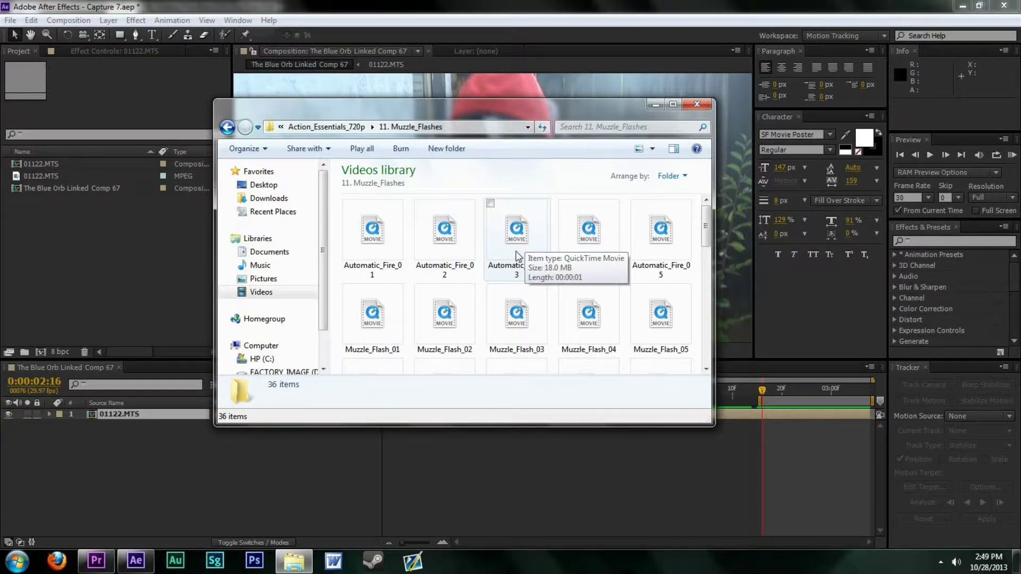
Step: Play the Automatic_Fire_01 movie to examine its muzzle flash, and close the player
click(392, 245)
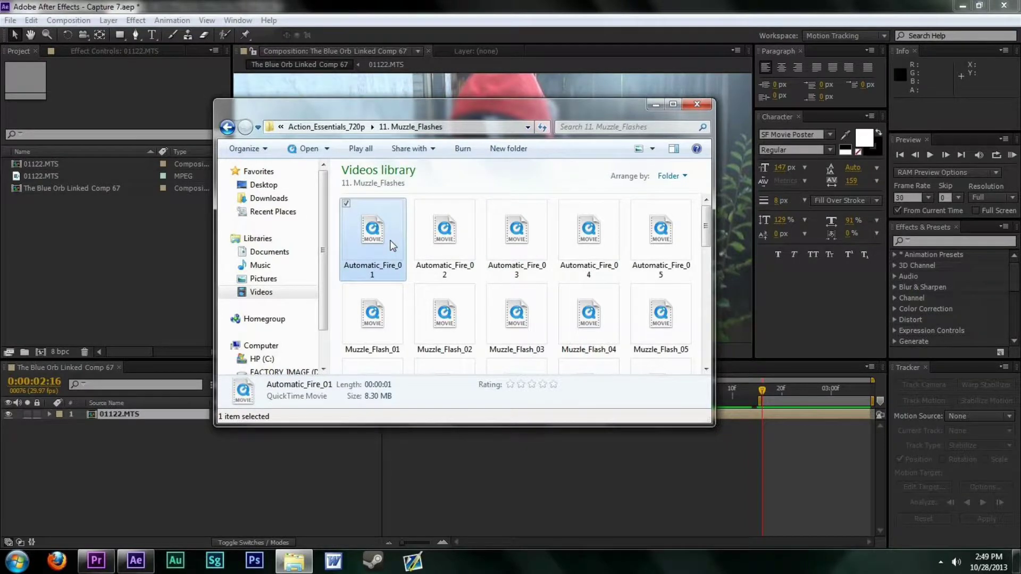
double_click(390, 234)
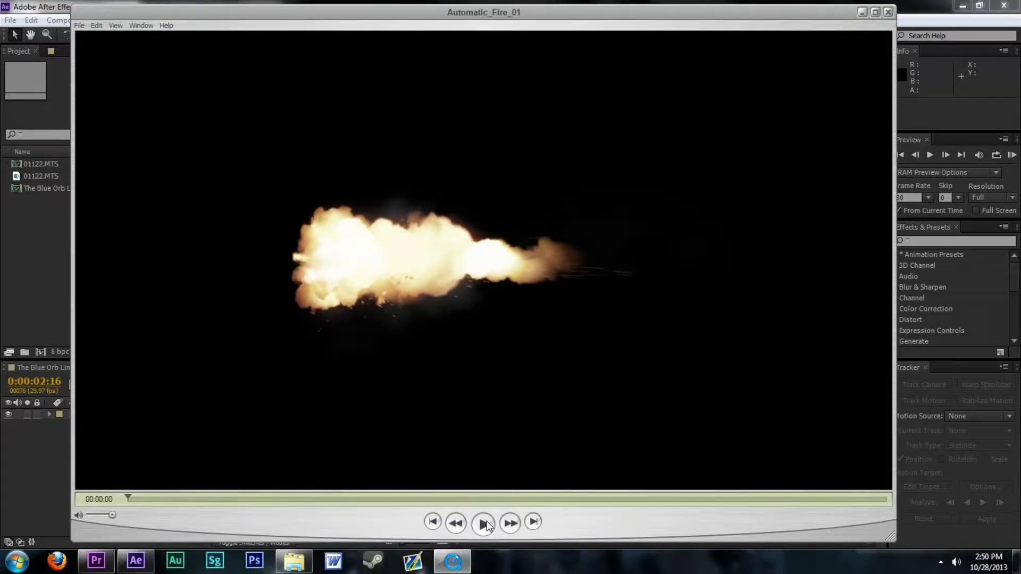
click(484, 524)
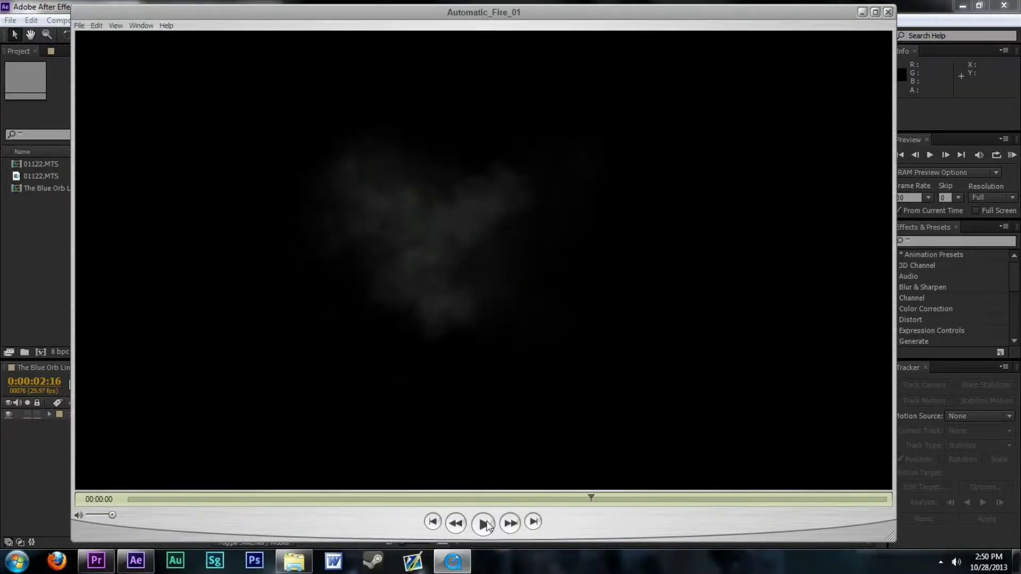
click(887, 12)
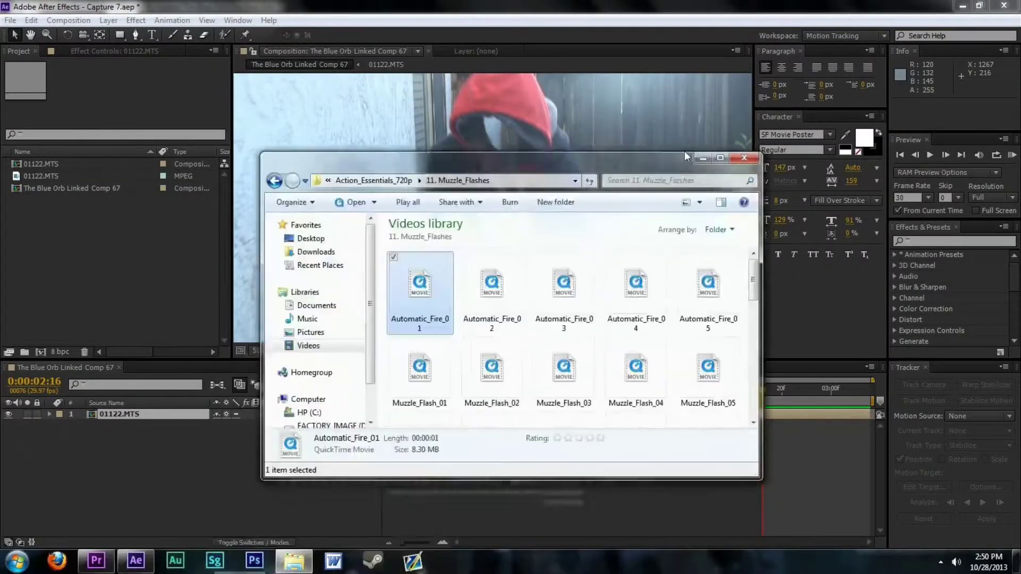
Step: Play the Automatic_Fire_04 movie to examine its muzzle flash
drag(686, 156, 696, 138)
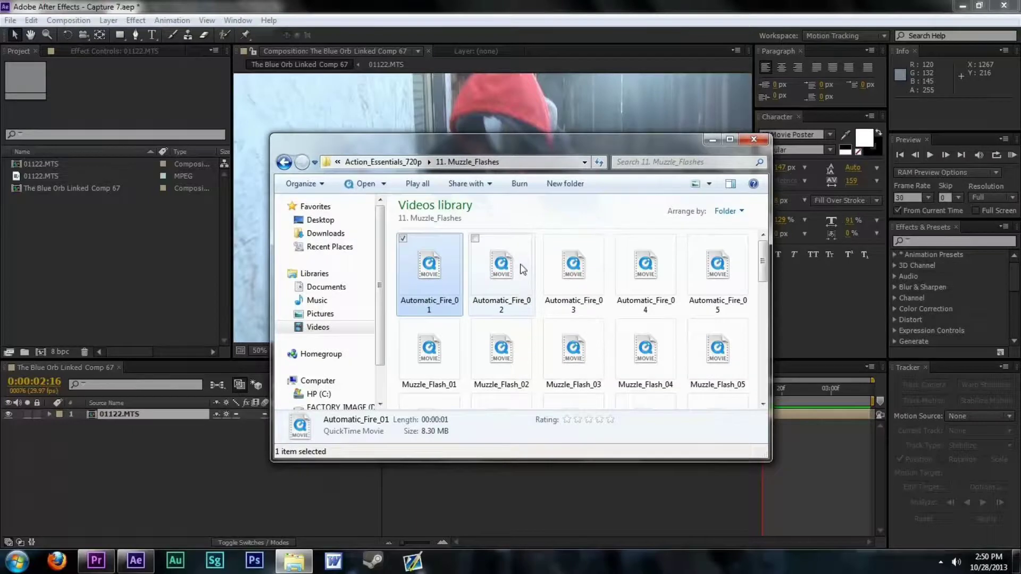
click(657, 281)
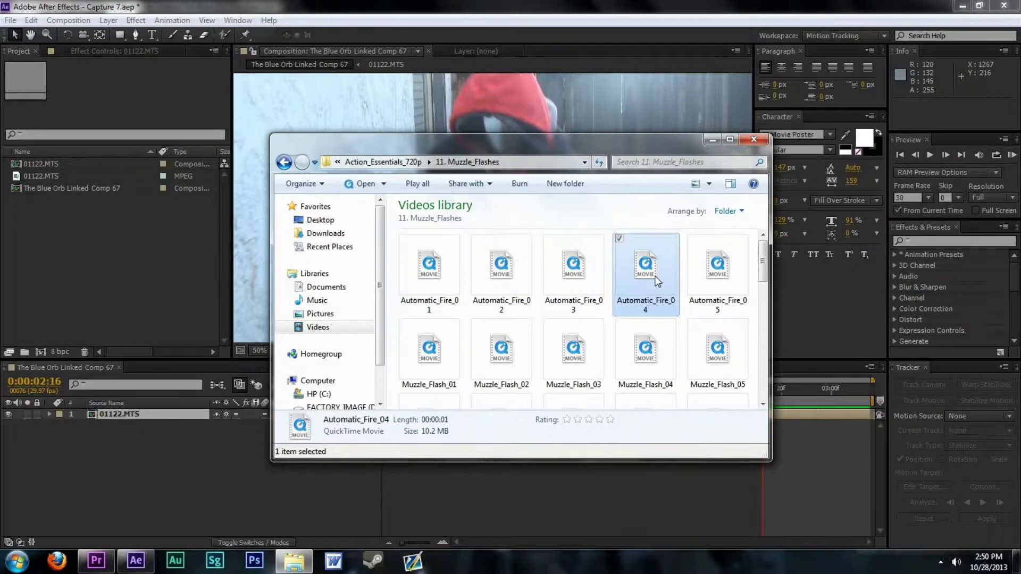
double_click(656, 281)
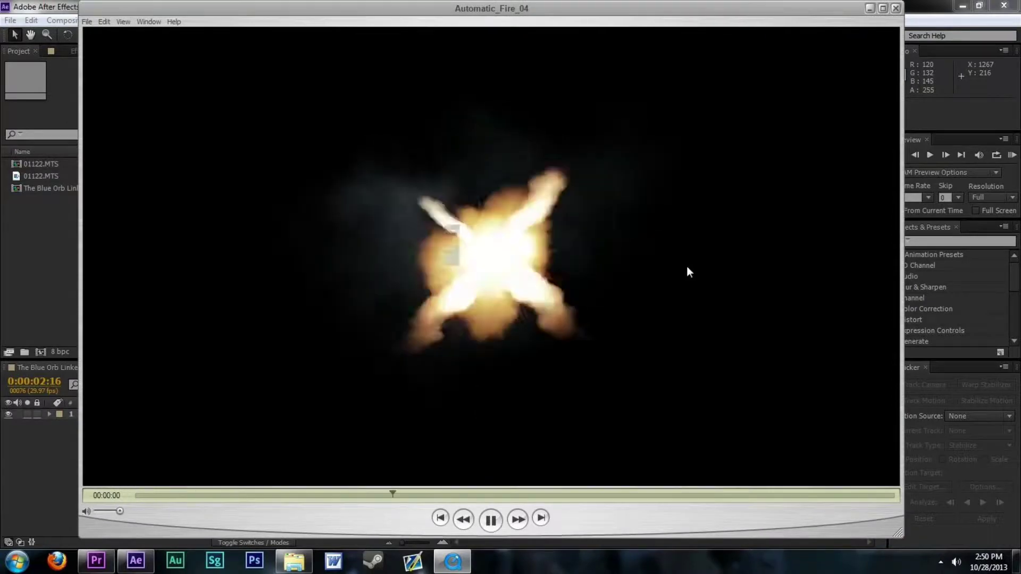
Step: Play the Automatic_Fire_05 and Automatic_Fire_03 movies to compare their muzzle flashes, closing each player
click(896, 8)
click(713, 274)
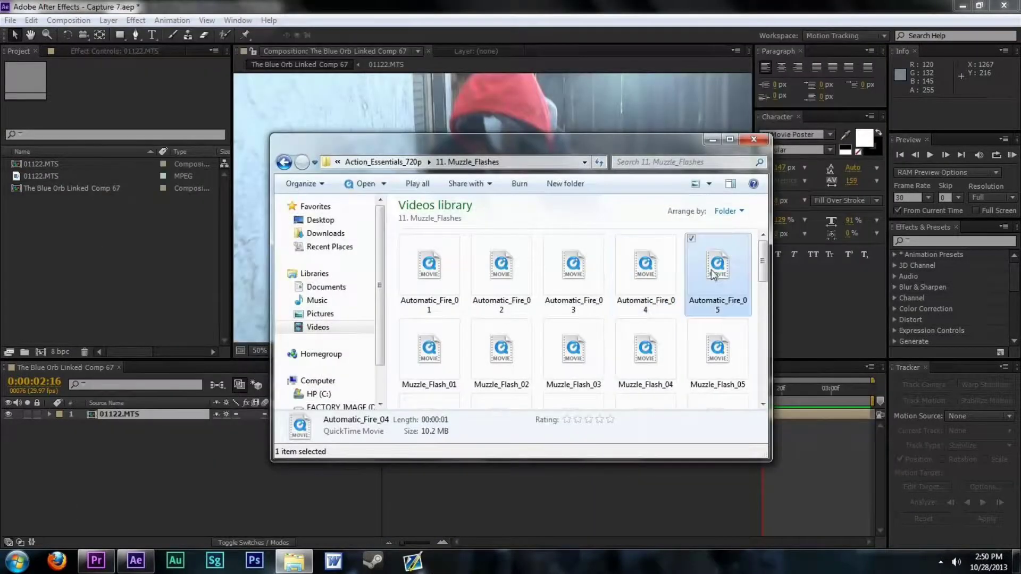
key(Return)
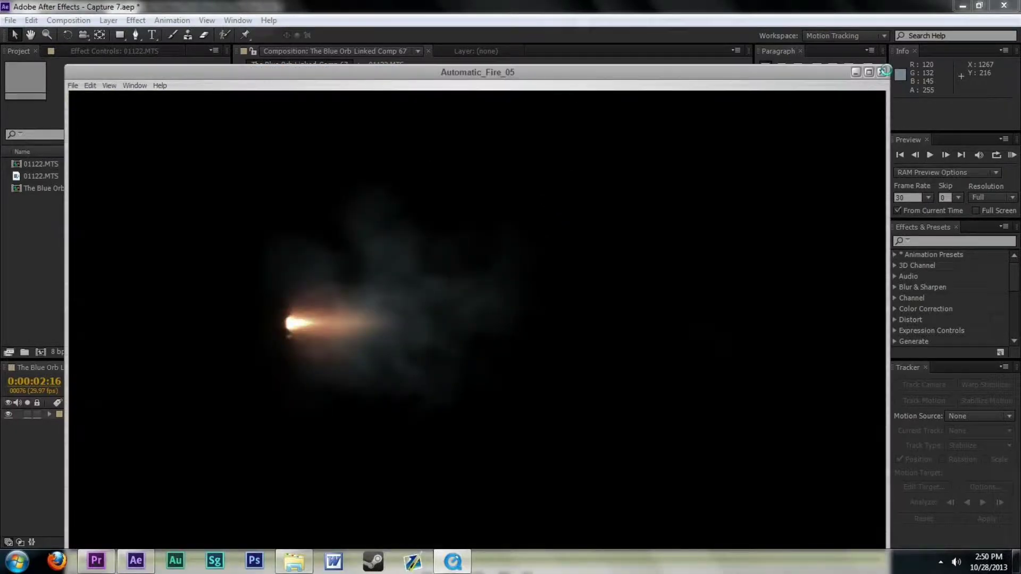
click(883, 72)
click(596, 247)
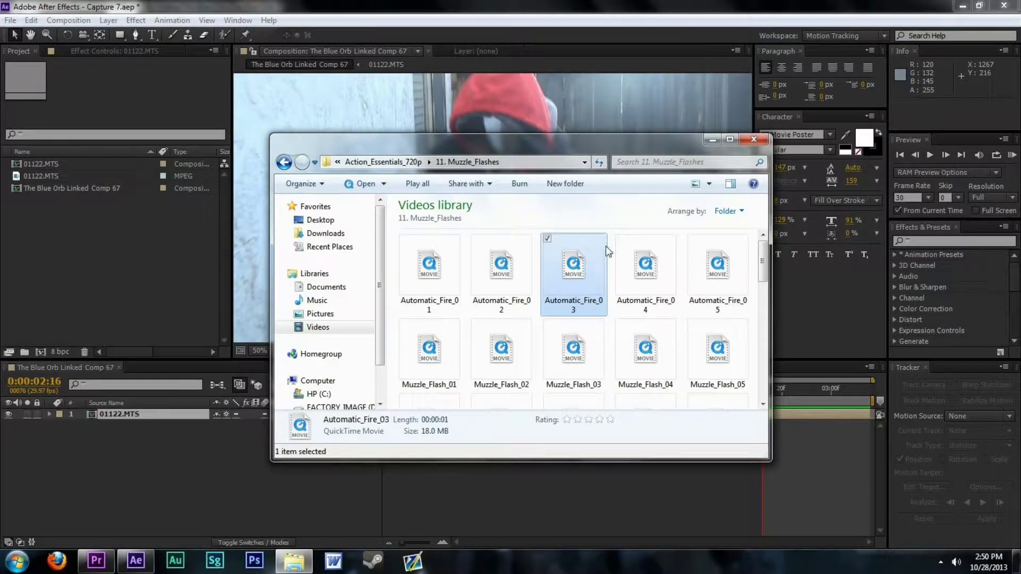
key(Return)
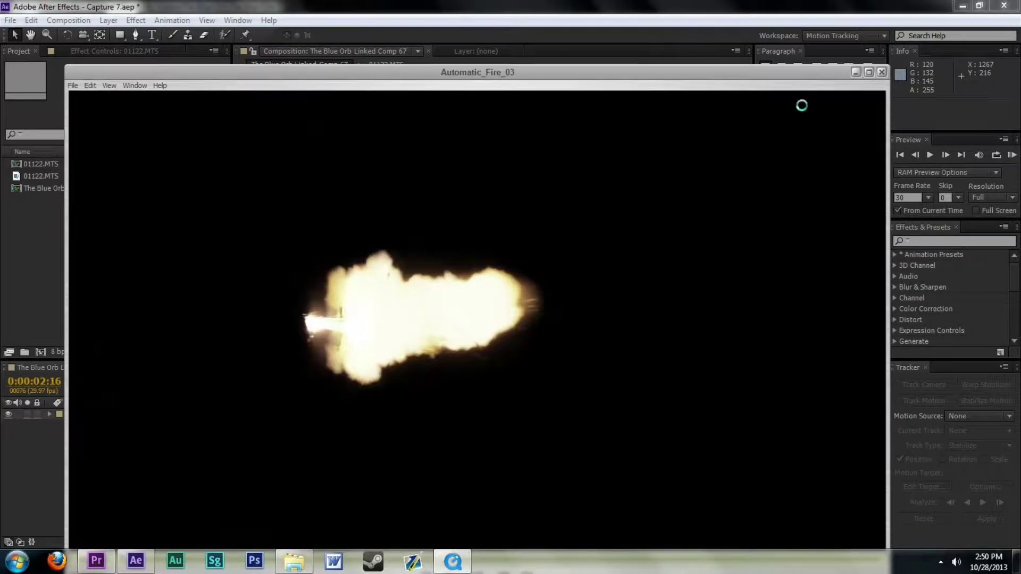
click(881, 72)
Step: Import Automatic_Fire_04 into the After Effects project, preview the footage, and close its viewer
click(646, 272)
drag(655, 269, 82, 260)
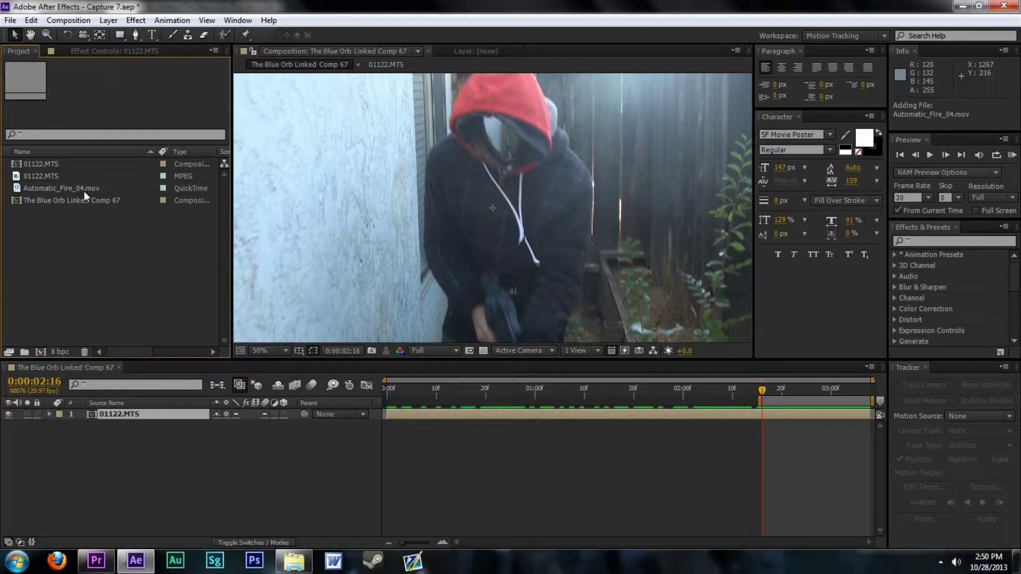
key(space)
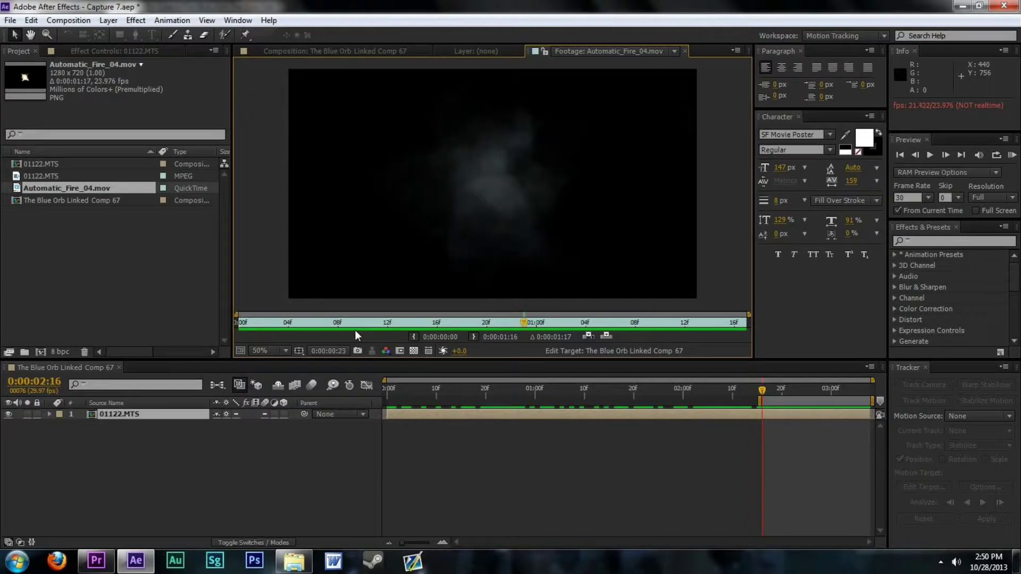
click(684, 52)
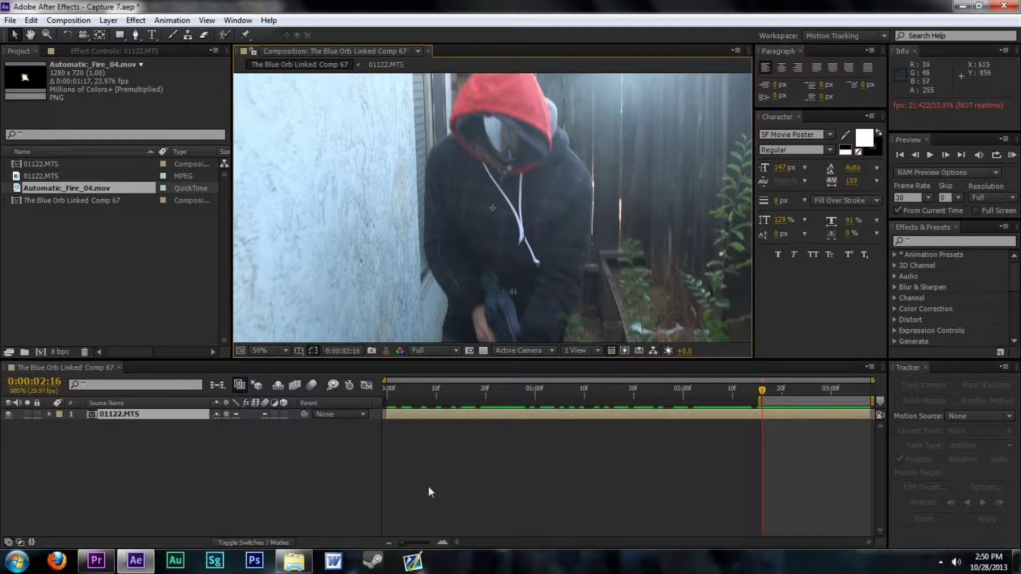
Step: Place Automatic_Fire_04.mov above 01122.MTS in the timeline, start it at the shot frame 0:00:02:22, and turn its visibility on
click(386, 495)
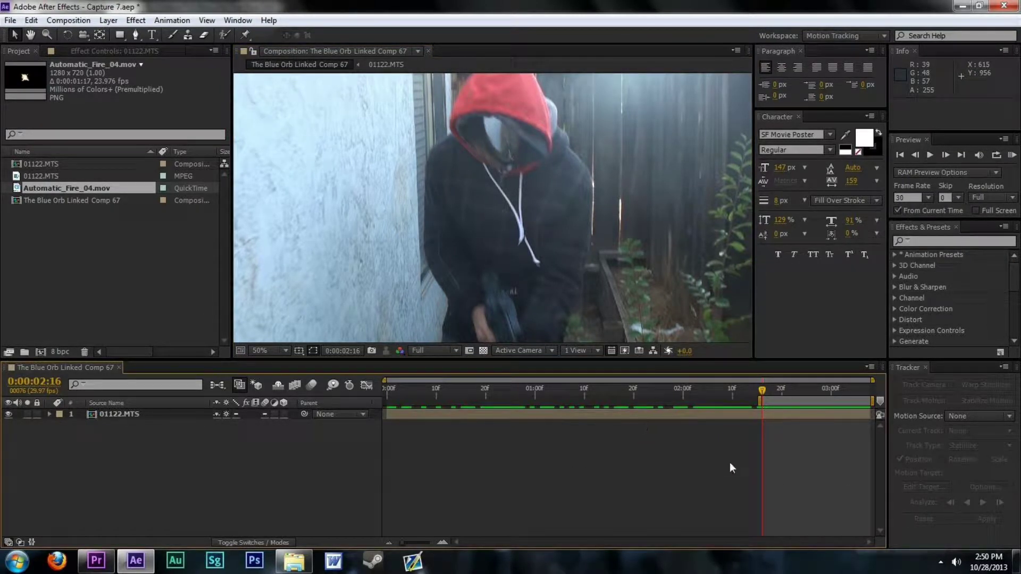
drag(117, 189, 774, 406)
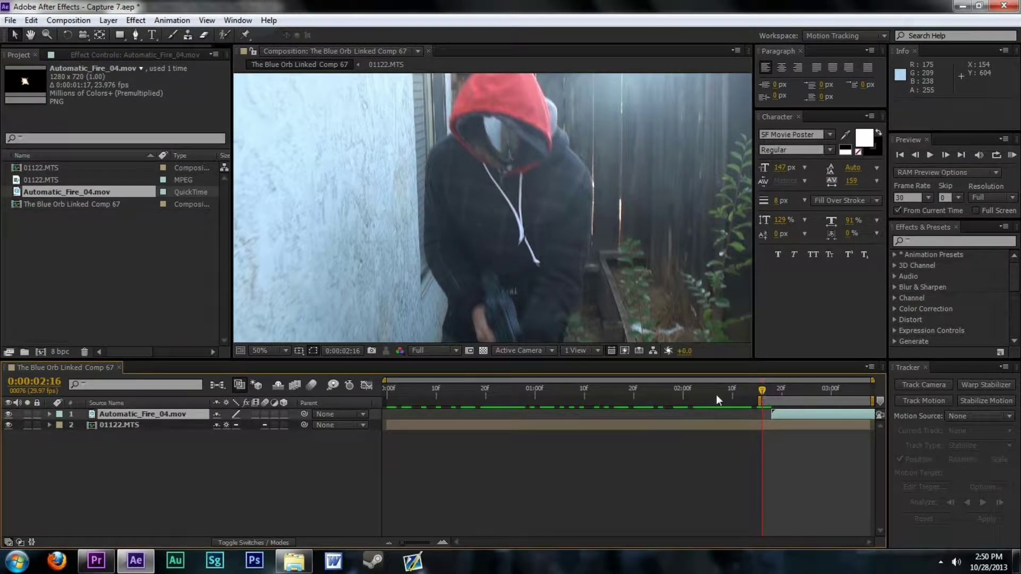
drag(764, 390, 782, 390)
key(space)
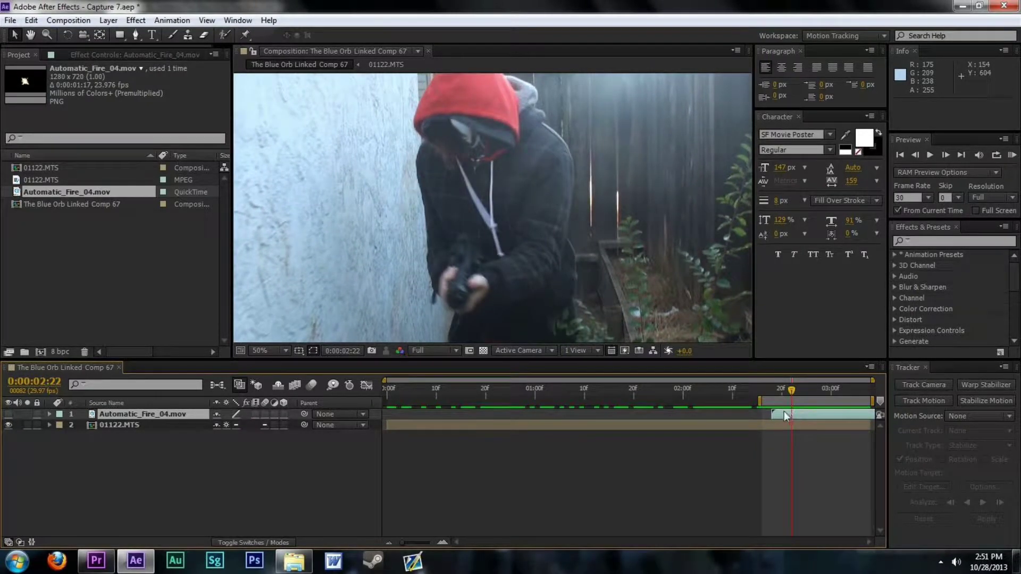
drag(783, 412, 801, 412)
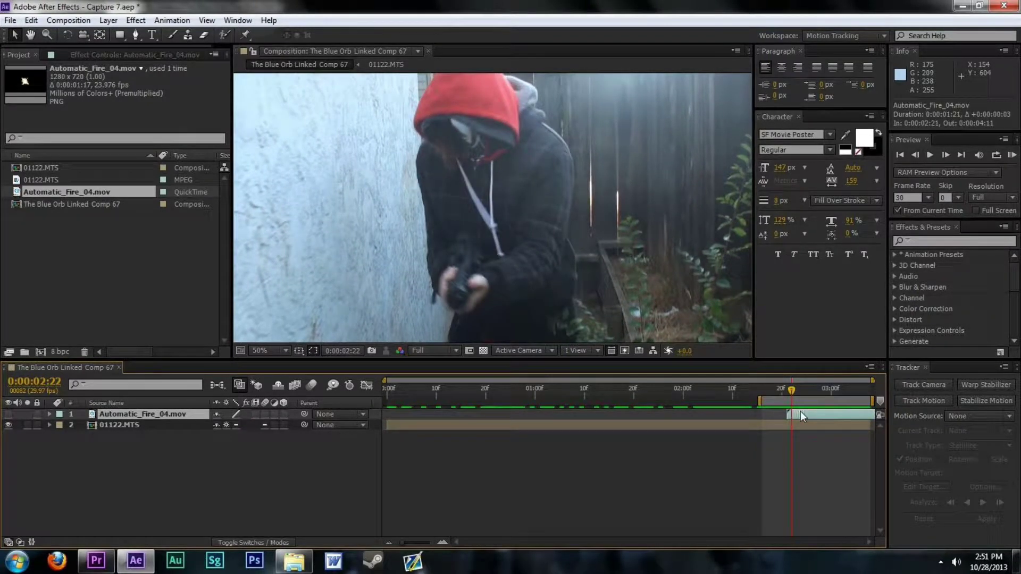
click(9, 414)
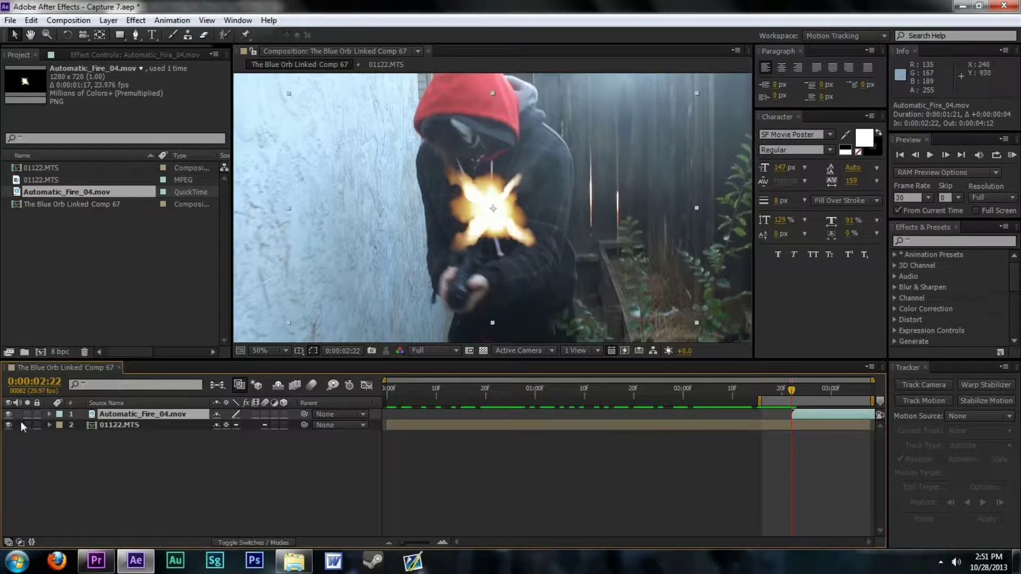
Step: Move the flash over the gun's muzzle, to about 627, 814, and set its opacity to 50%
drag(505, 255, 464, 341)
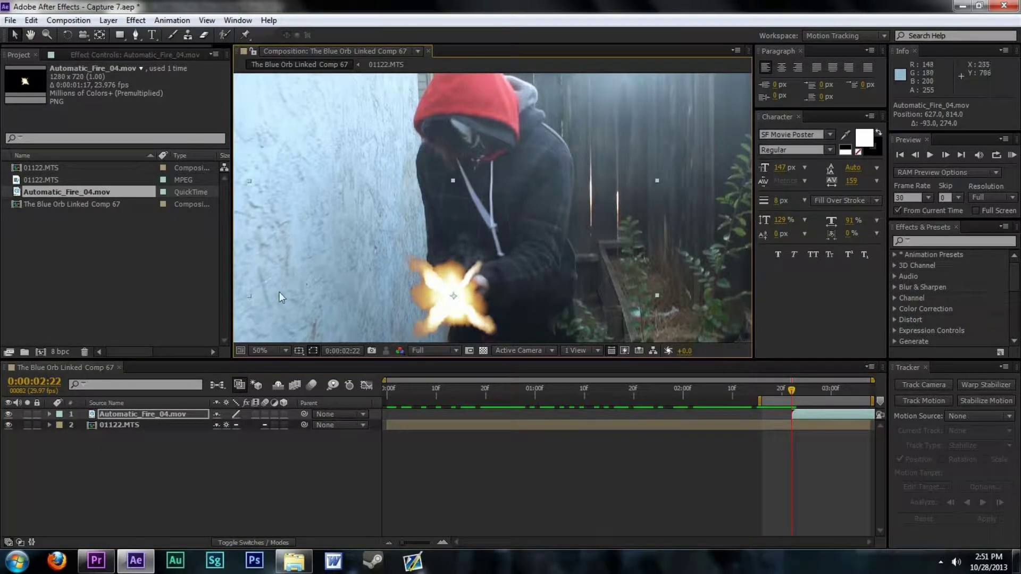
key(t)
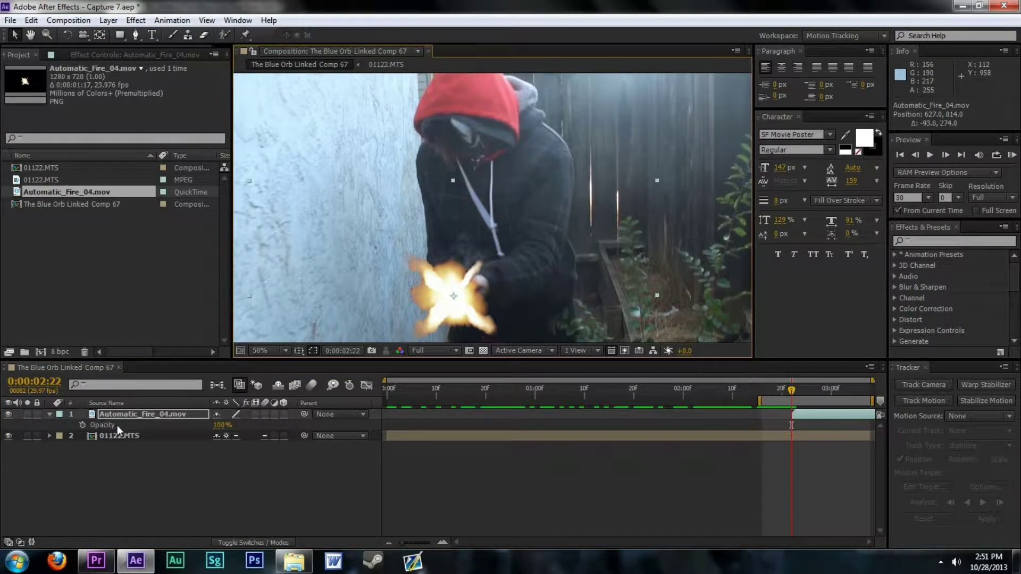
click(223, 425)
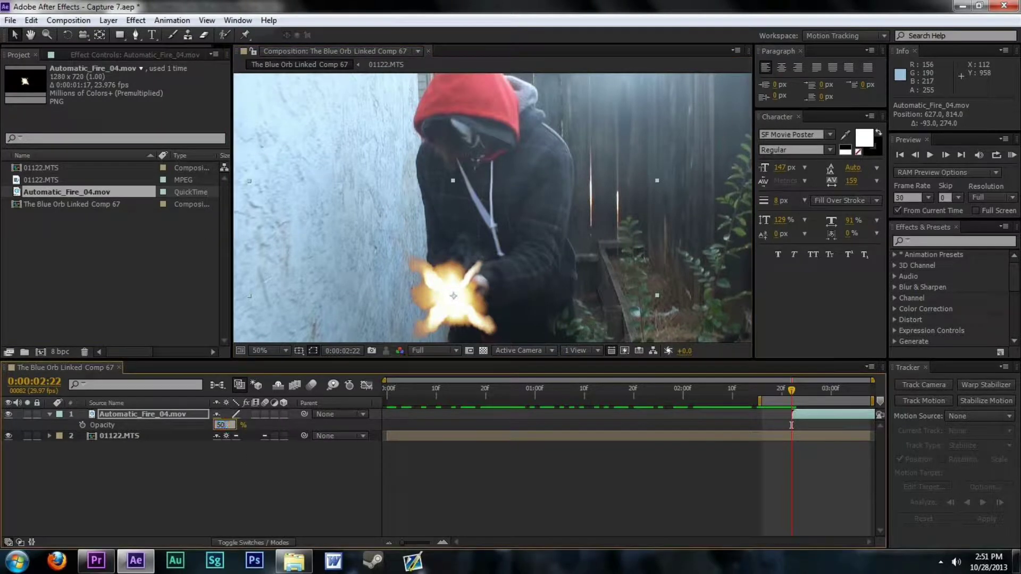
click(215, 466)
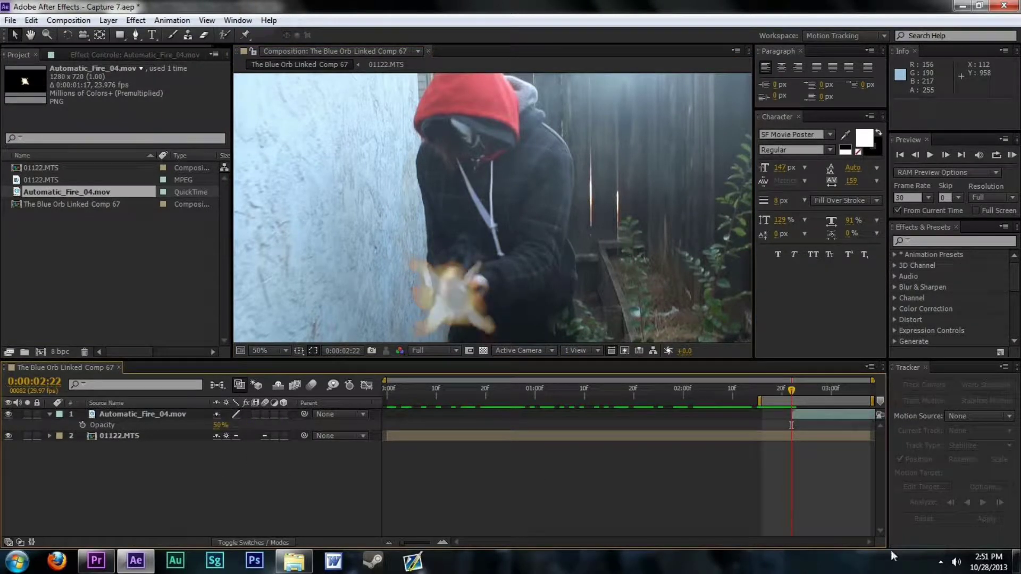
click(942, 571)
click(363, 496)
Step: Nudge the Automatic_Fire_04.mov layer to about 630, 828 and stretch it wider around the gun's muzzle
click(189, 413)
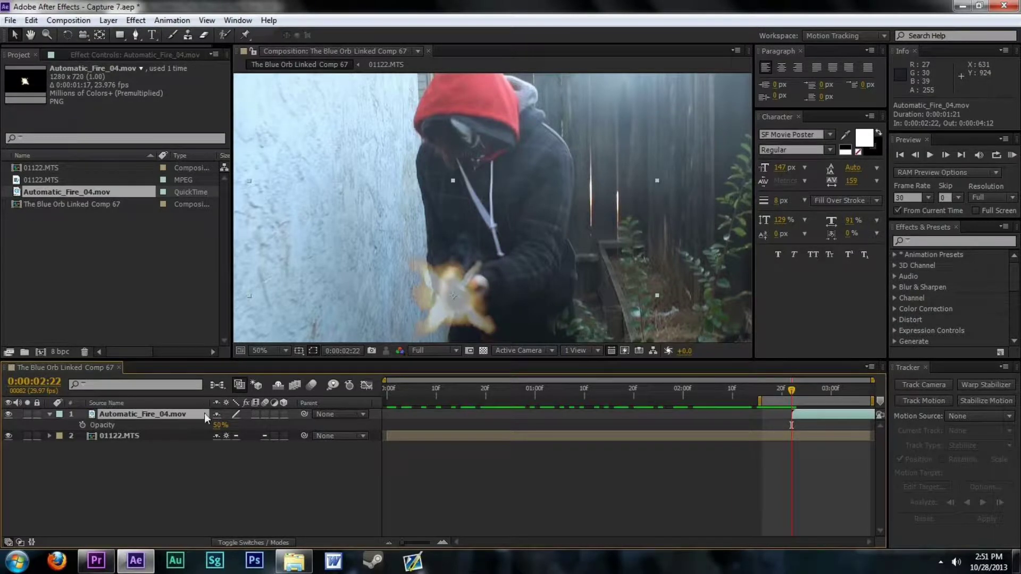
drag(487, 315, 478, 314)
drag(659, 184, 742, 177)
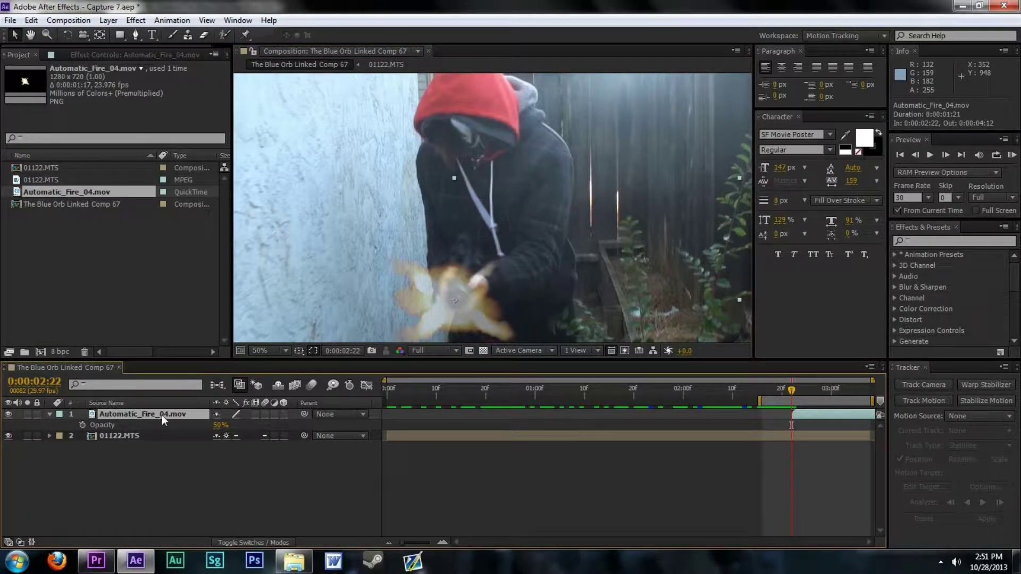
Step: Turn on Position keyframing for the flash layer at 0:00:02:22 and compare the gun's movement in the following frame
key(p)
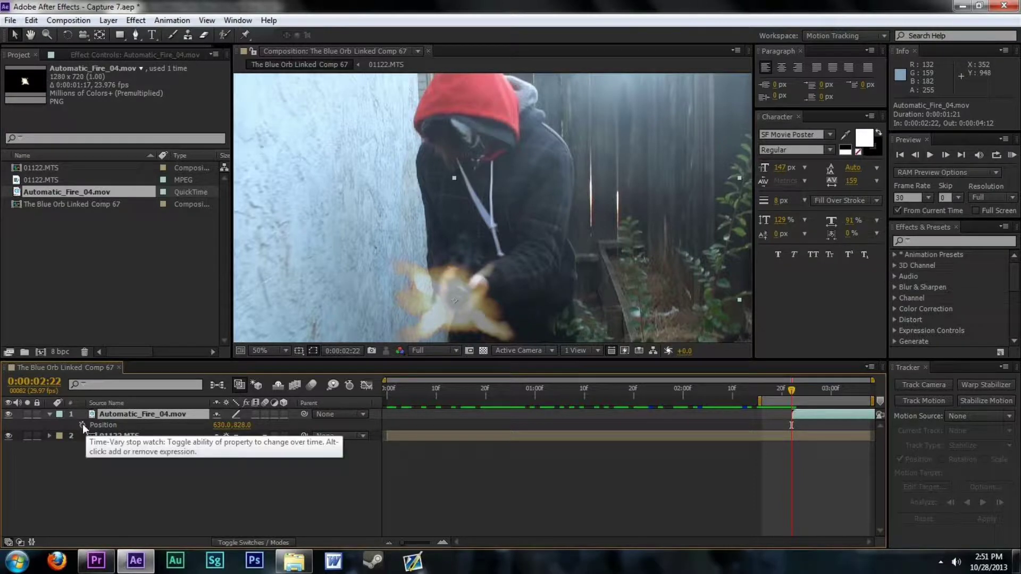
click(81, 424)
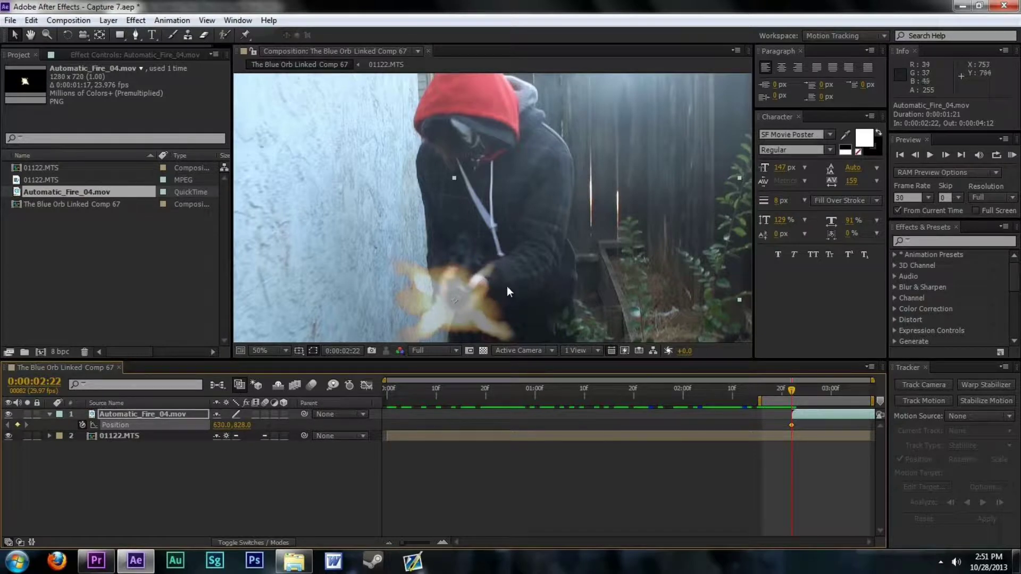
key(Page_Down)
key(Page_Up)
key(Page_Down)
key(Page_Up)
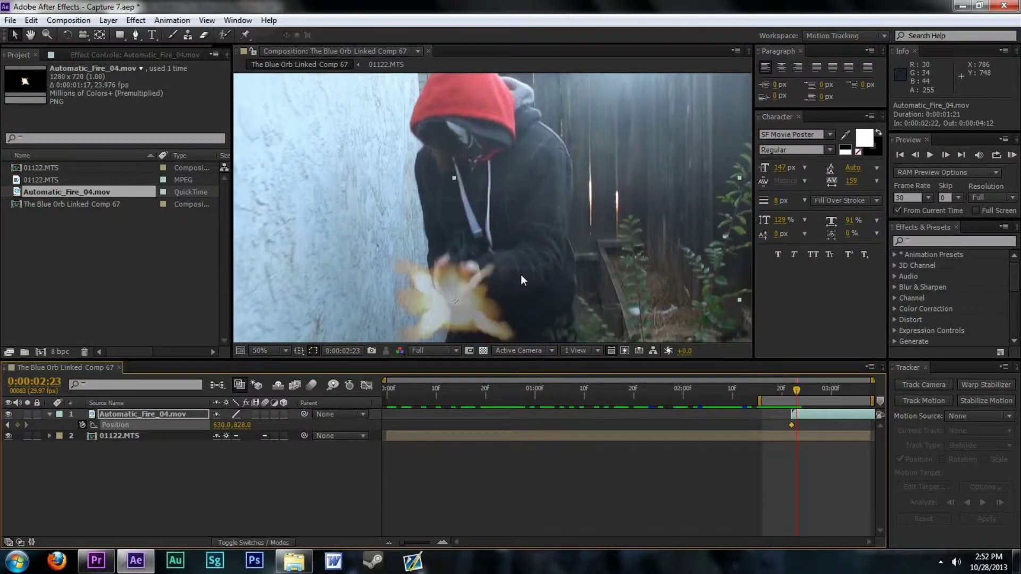
Step: Reposition the flash frame by frame to follow the gun's muzzle, adding Position keyframes from 0:00:02:23 through 0:00:03:07
key(Page_Down)
mouse_move(486, 315)
mouse_down()
mouse_move(480, 293)
mouse_move(496, 317)
mouse_up()
key(Page_Down)
key(Page_Down)
key(Page_Down)
key(Page_Down)
key(Page_Down)
drag(493, 310, 487, 335)
key(Page_Down)
key(Page_Down)
key(Page_Down)
key(Page_Down)
key(Page_Down)
key(Page_Down)
key(Page_Down)
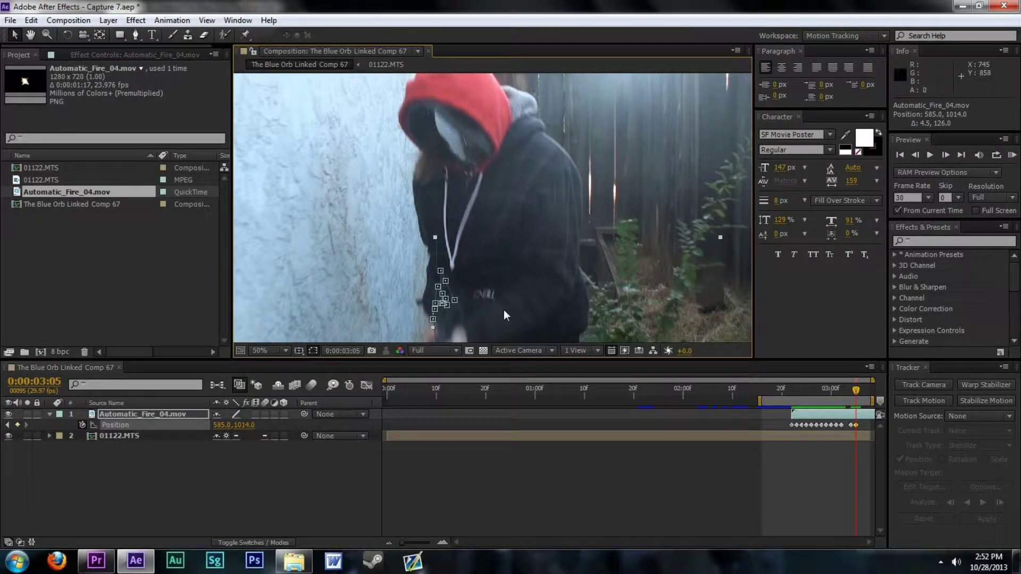
key(Page_Down)
key(Page_Down)
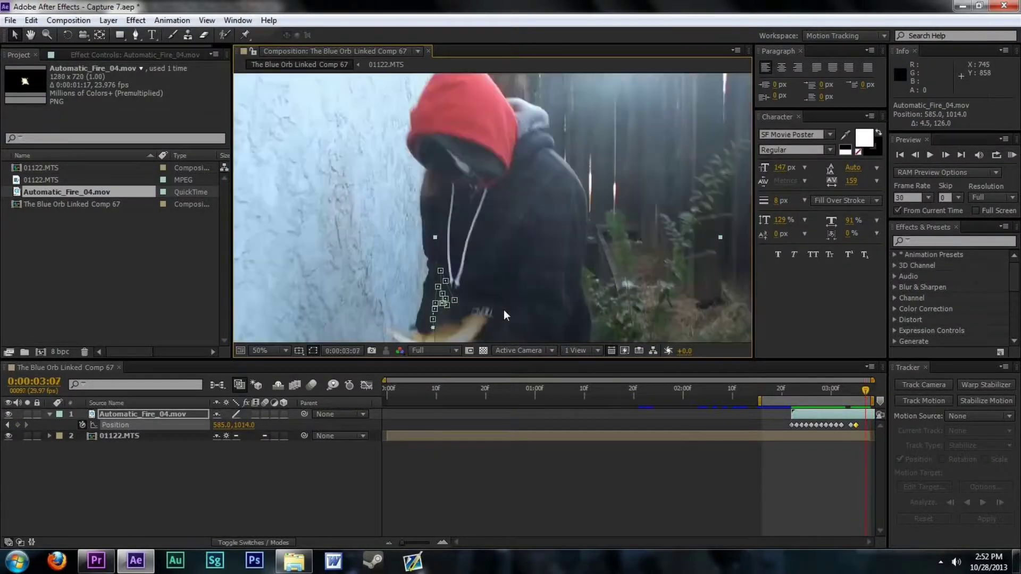
drag(477, 314, 480, 324)
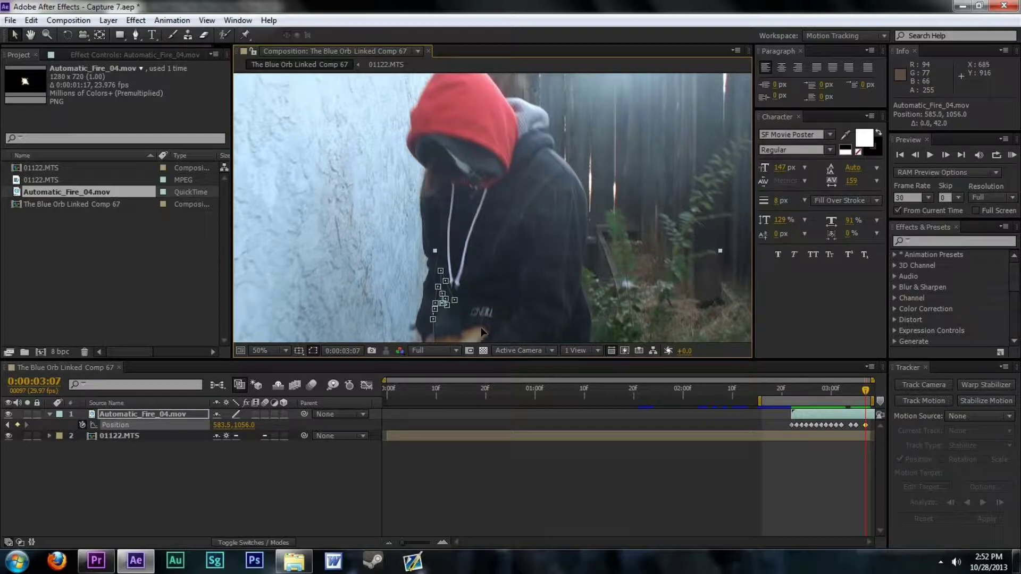
Step: Return to the first Position keyframe at 0:00:02:22 and preview the animated muzzle flash
click(791, 395)
click(776, 475)
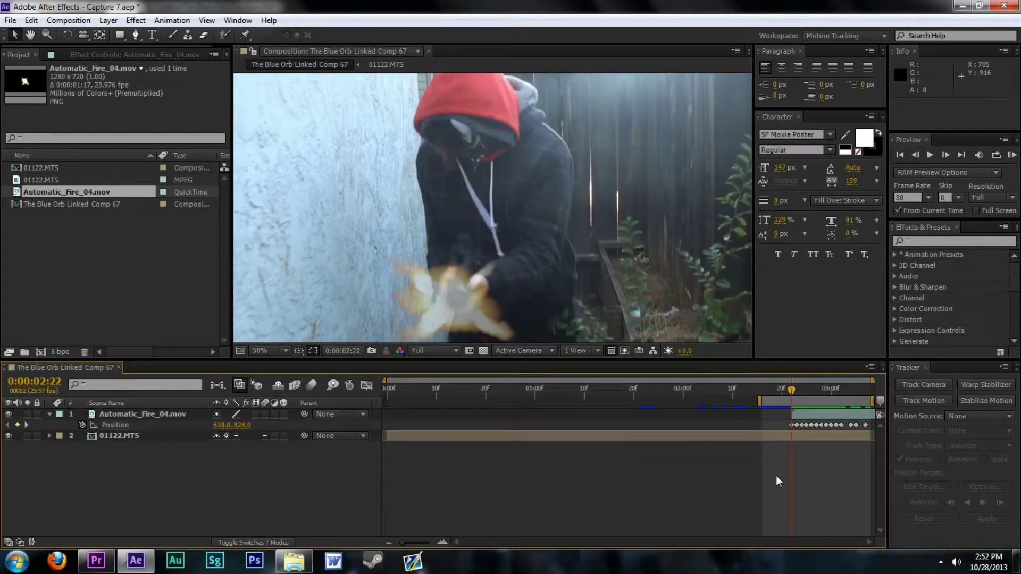
key(KP_0)
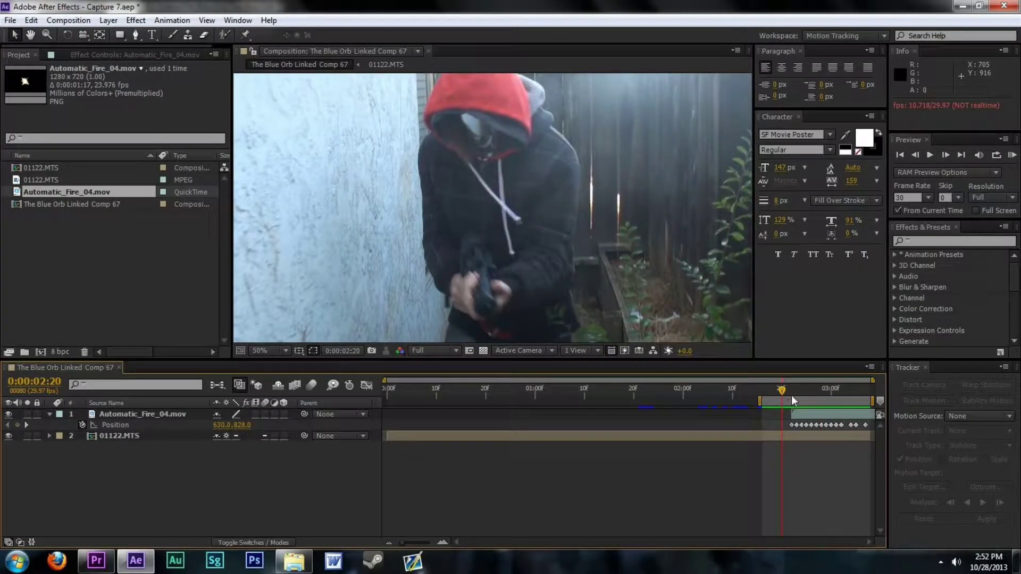
Step: Delete the flash layer's Position keyframes at 0:00:02:24, 0:00:02:25 and 0:00:02:27
click(796, 392)
drag(796, 392, 802, 392)
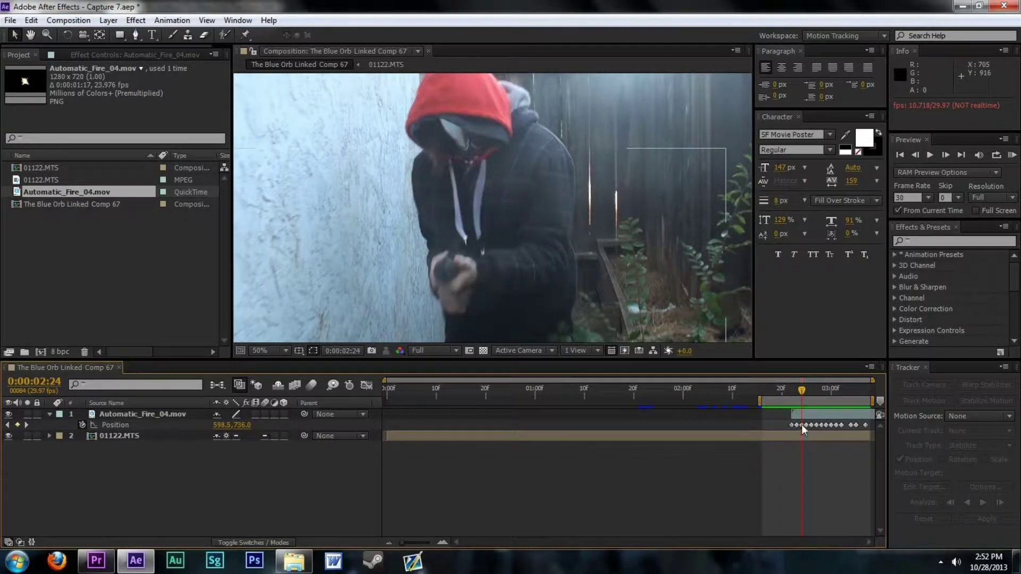
click(802, 425)
key(Delete)
key(Page_Down)
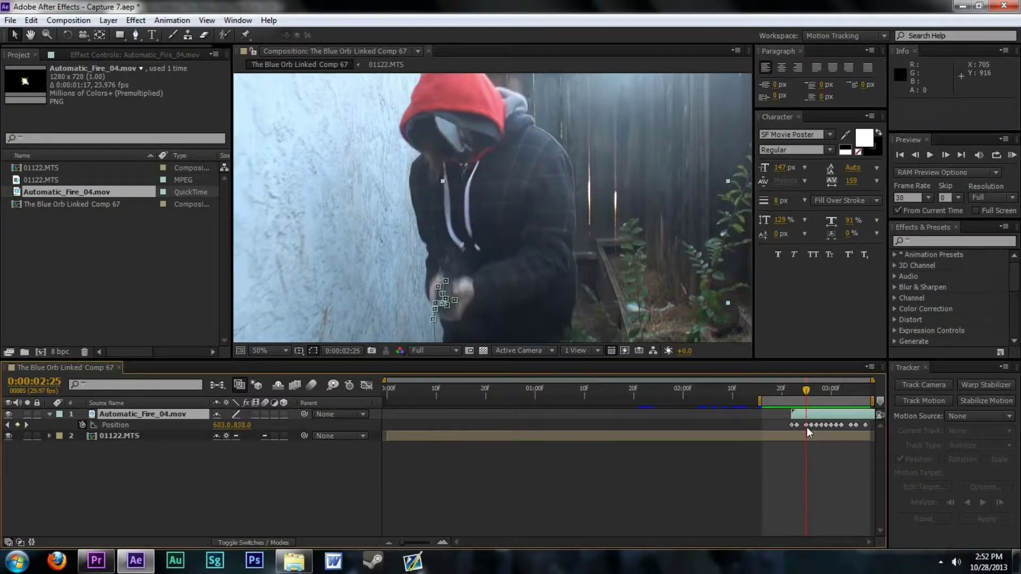
click(806, 425)
key(Delete)
key(Page_Down)
key(Page_Down)
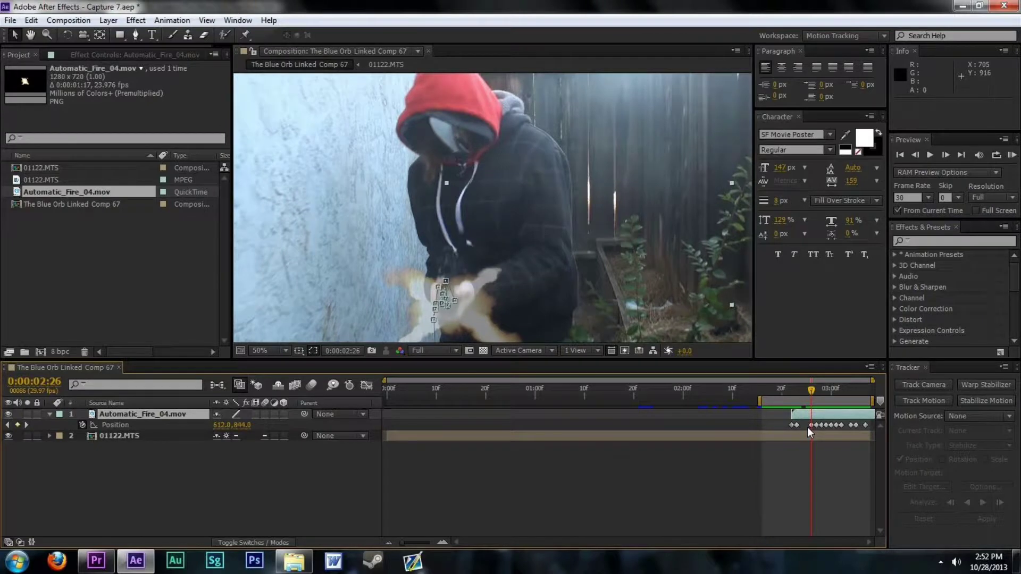
click(818, 425)
key(Delete)
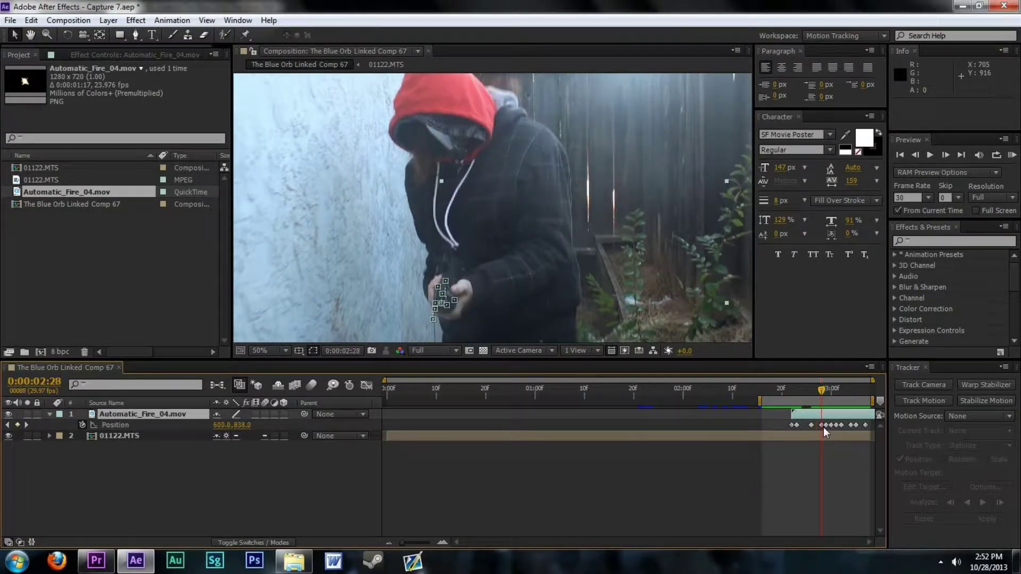
Step: Delete the flash layer's remaining unneeded Position keyframes at 0:00:02:28, 0:00:02:29, 0:00:03:01, 0:00:03:02 and 0:00:03:05
key(Page_Down)
click(828, 426)
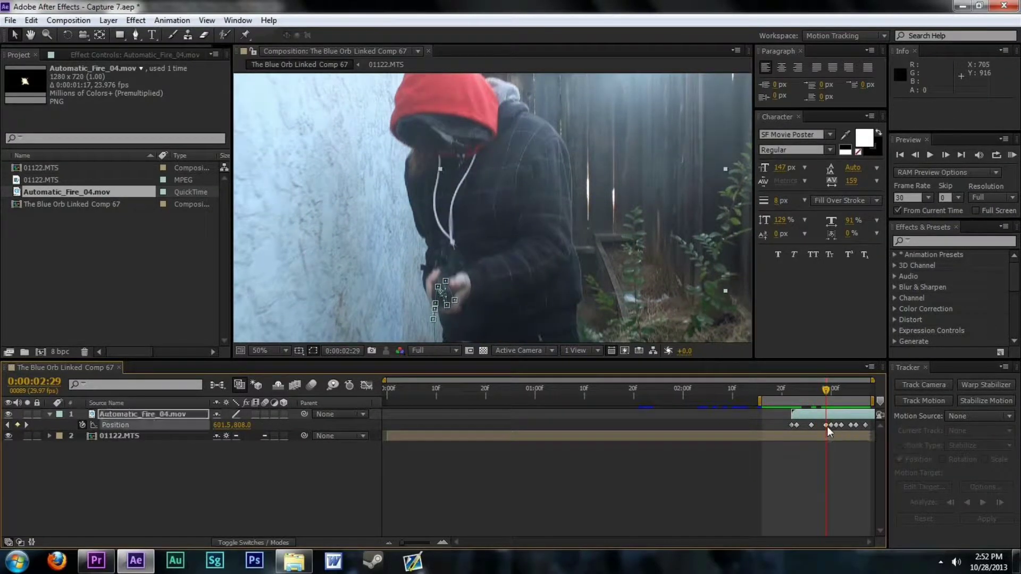
key(Delete)
key(Page_Down)
key(Page_Down)
key(Page_Down)
click(834, 427)
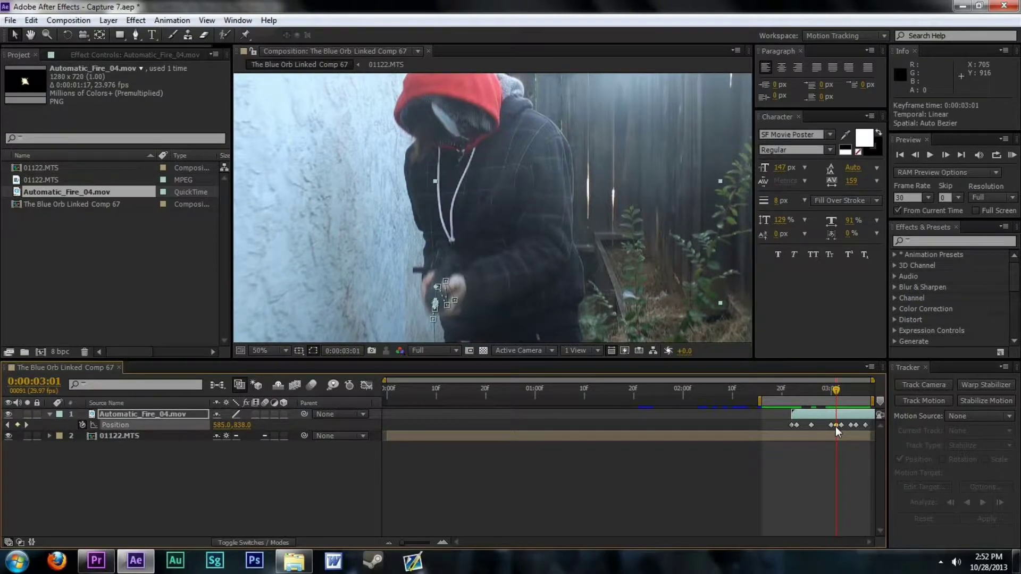
key(Delete)
key(Page_Down)
click(842, 426)
key(Delete)
key(Page_Down)
key(Page_Down)
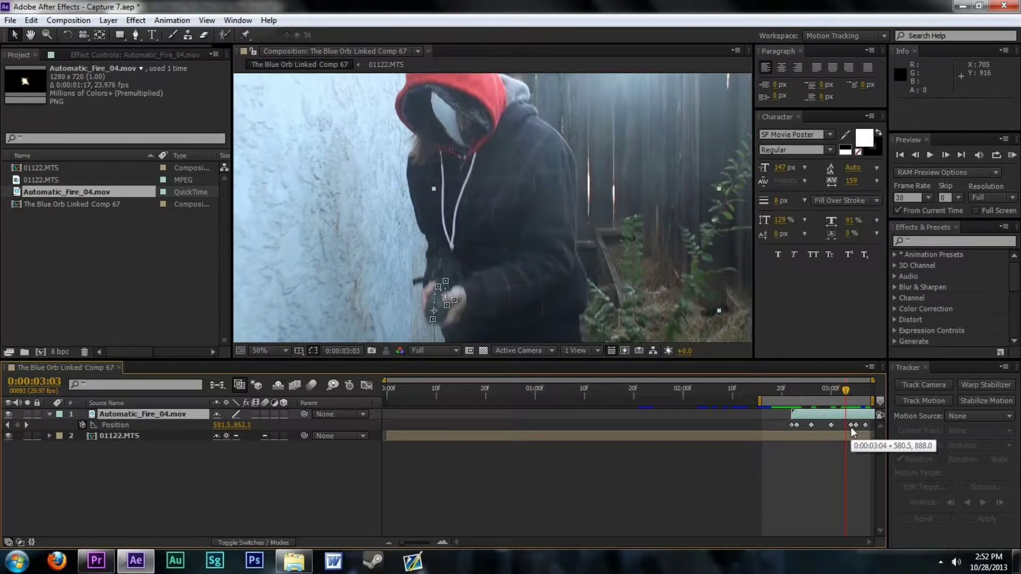
key(Page_Down)
click(856, 425)
key(Delete)
key(Page_Down)
key(Page_Down)
Step: Set the opacity of the Automatic_Fire_04.mov layer to 100% and deselect the layer
key(space)
key(Page_Up)
key(t)
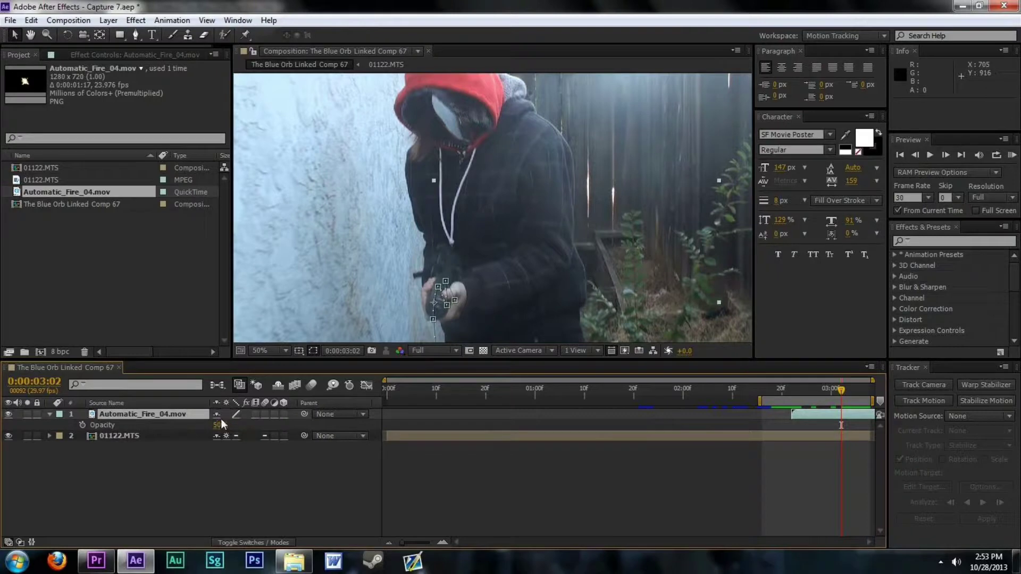
drag(220, 430, 603, 449)
click(612, 481)
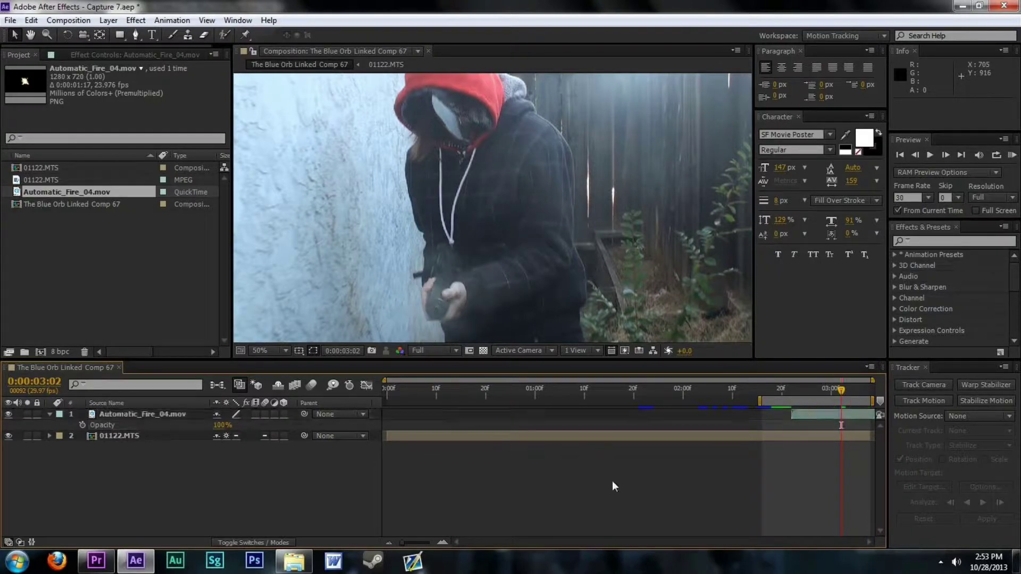
Step: Preview the muzzle flash animation repeatedly from about 0:00:02:16
drag(786, 394, 761, 395)
key(KP_0)
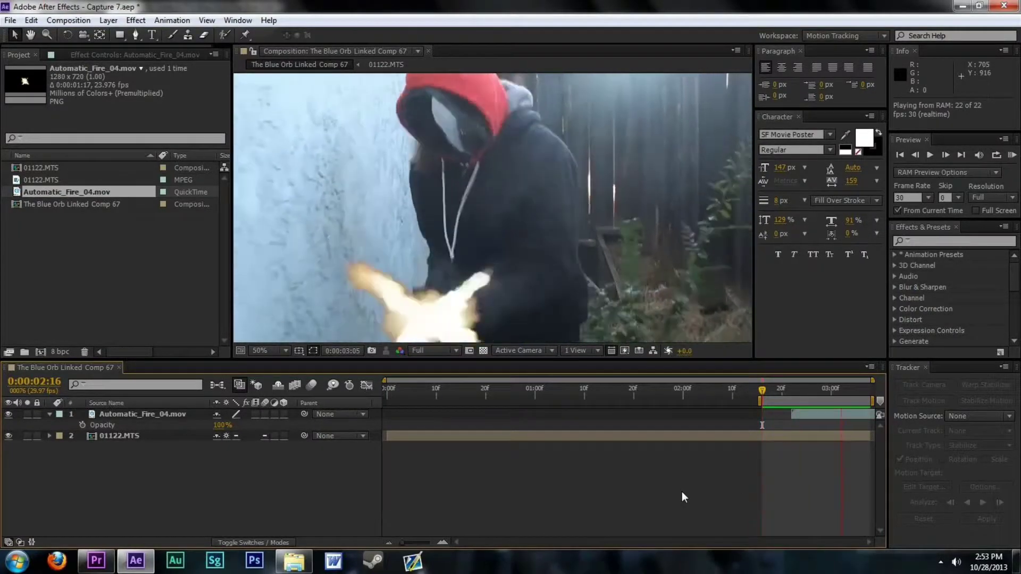
click(764, 394)
key(space)
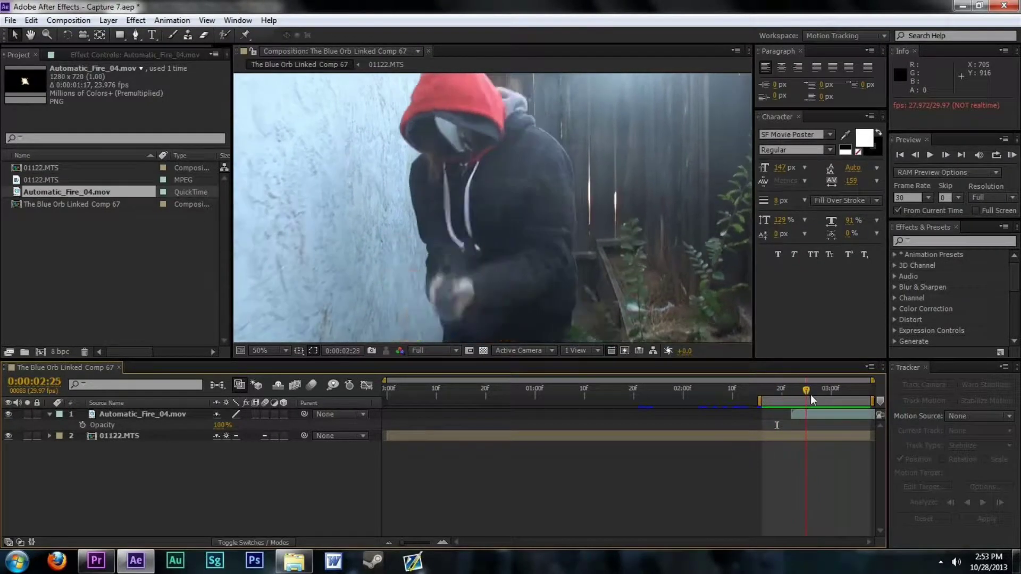
click(778, 402)
click(767, 391)
key(space)
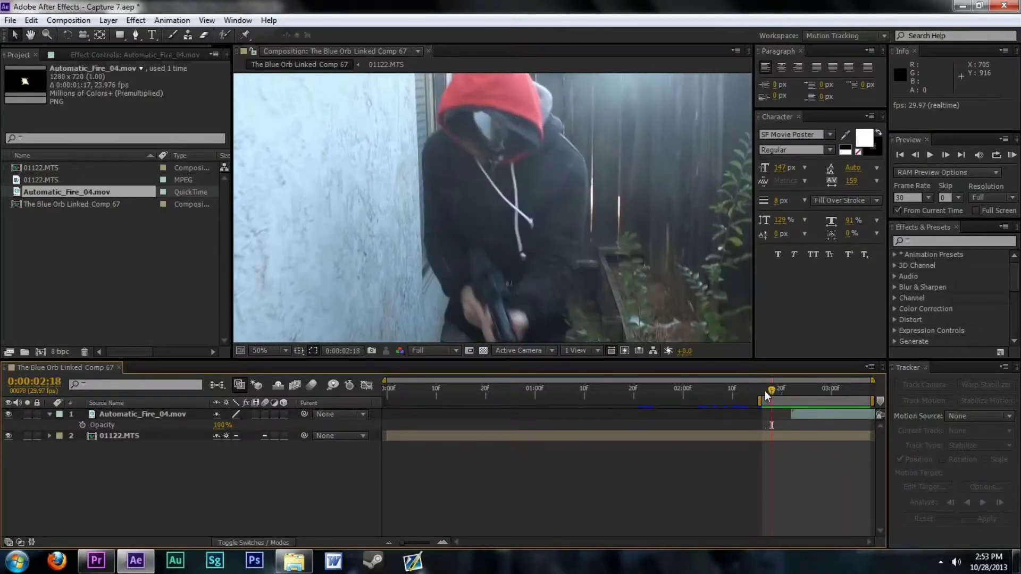
Step: Scale up the Automatic_Fire_04.mov layer at 0:00:02:23 to make the muzzle flash larger
drag(765, 391, 797, 401)
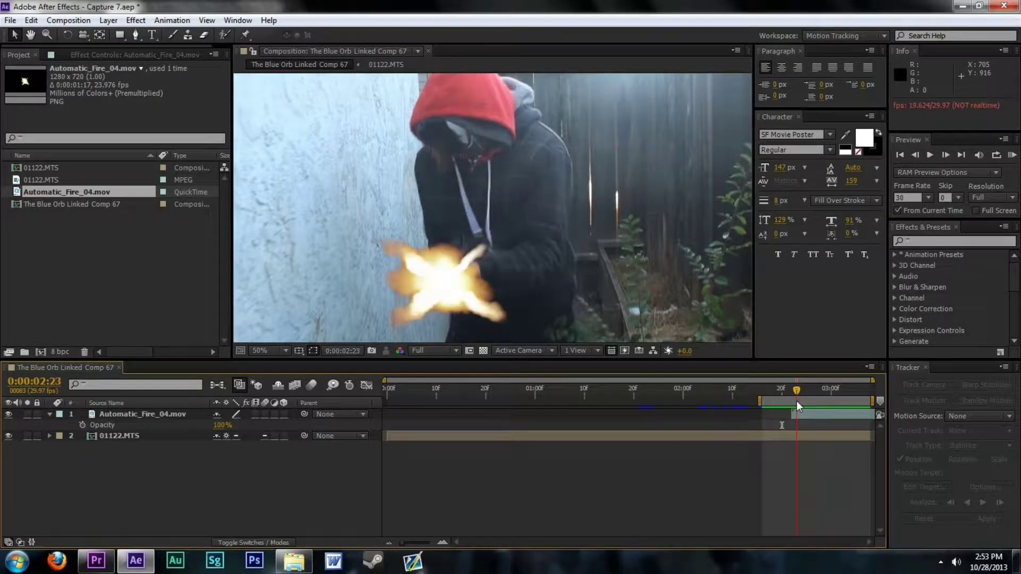
click(170, 417)
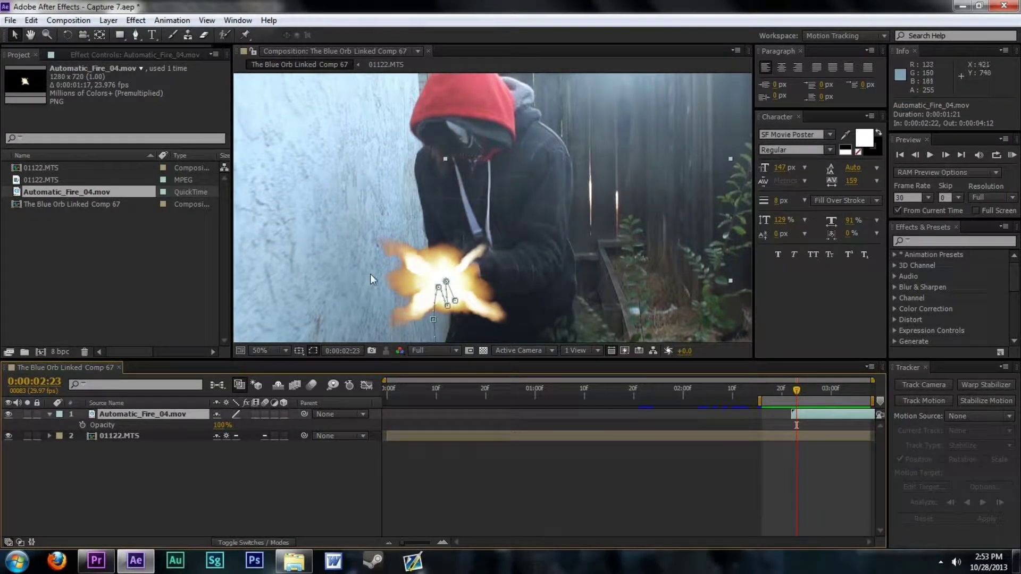
key(comma)
drag(612, 181, 634, 159)
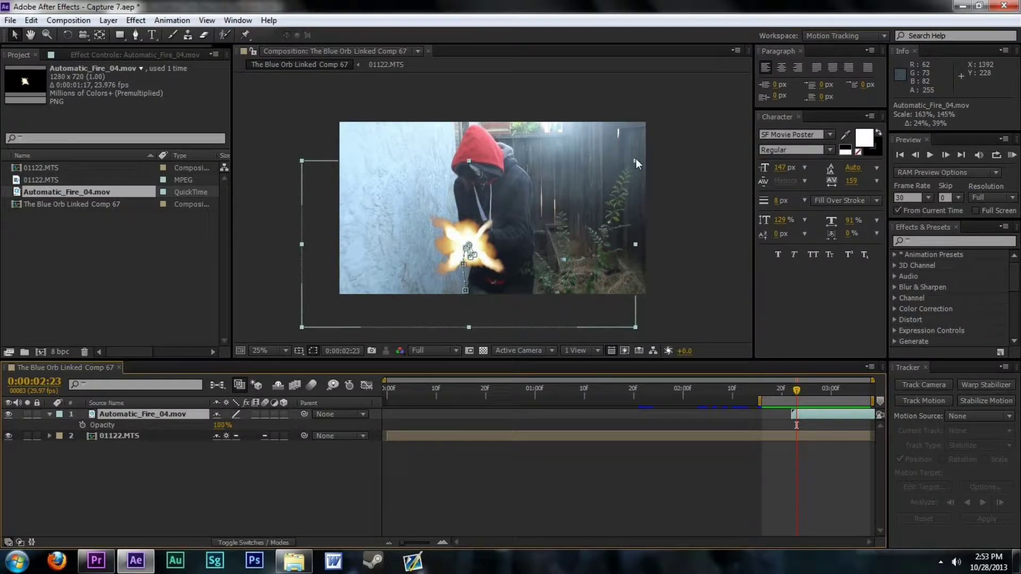
click(158, 412)
key(period)
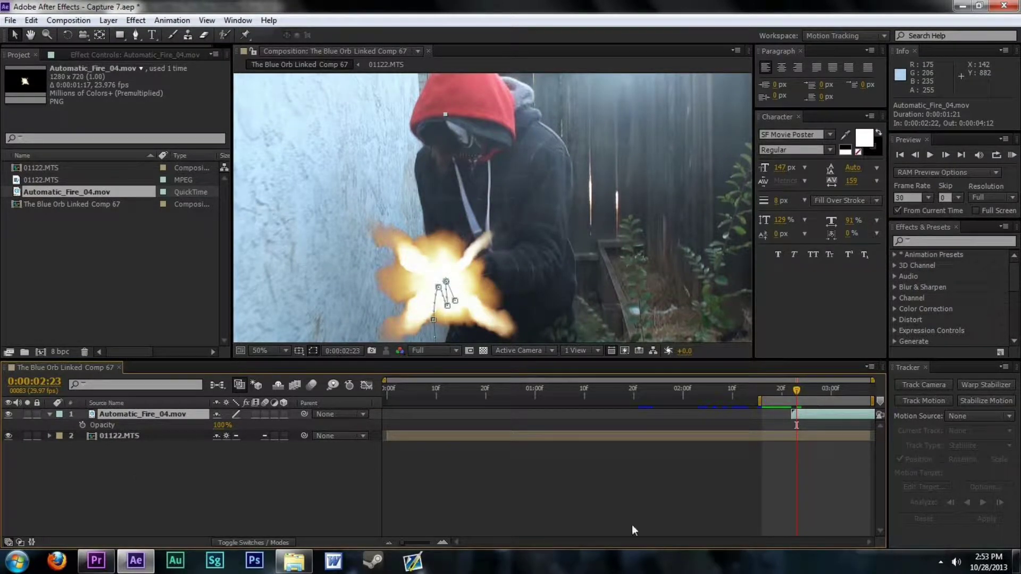
Step: Preview the enlarged muzzle flash from 0:00:02:16, inspect its frames around 0:00:02:24 and deselect the layer
click(762, 394)
key(KP_0)
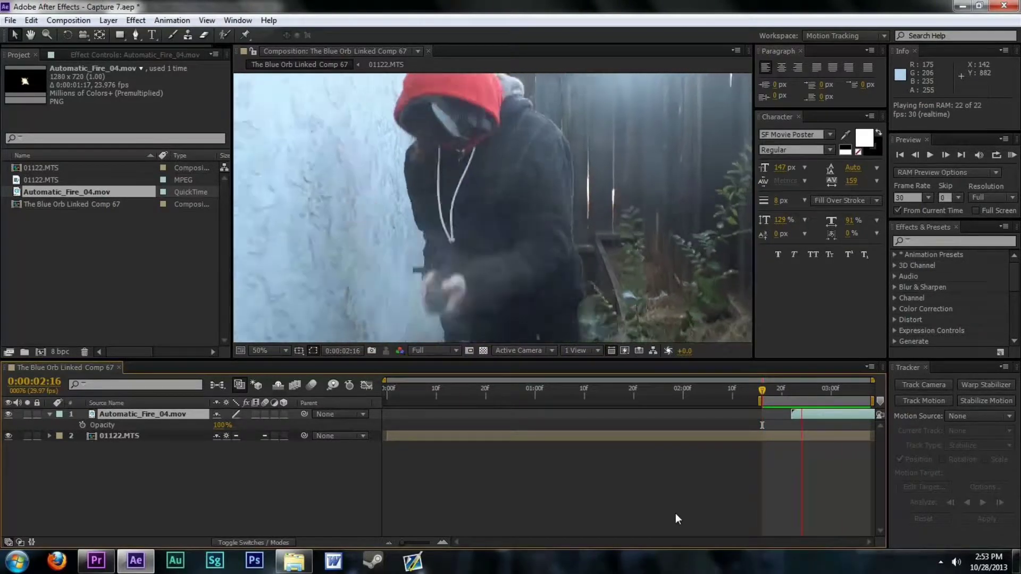
click(820, 433)
drag(812, 394, 800, 417)
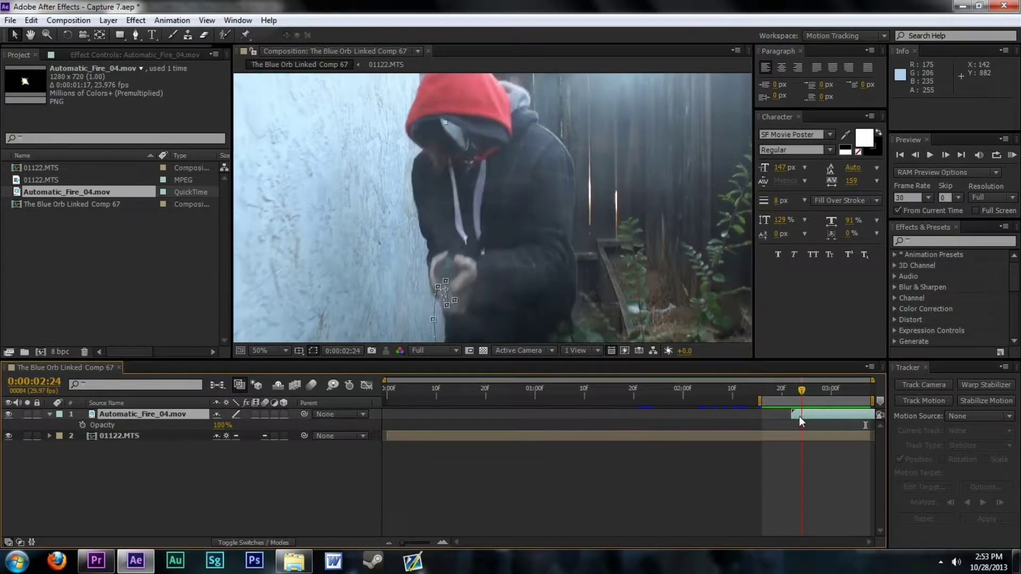
click(408, 487)
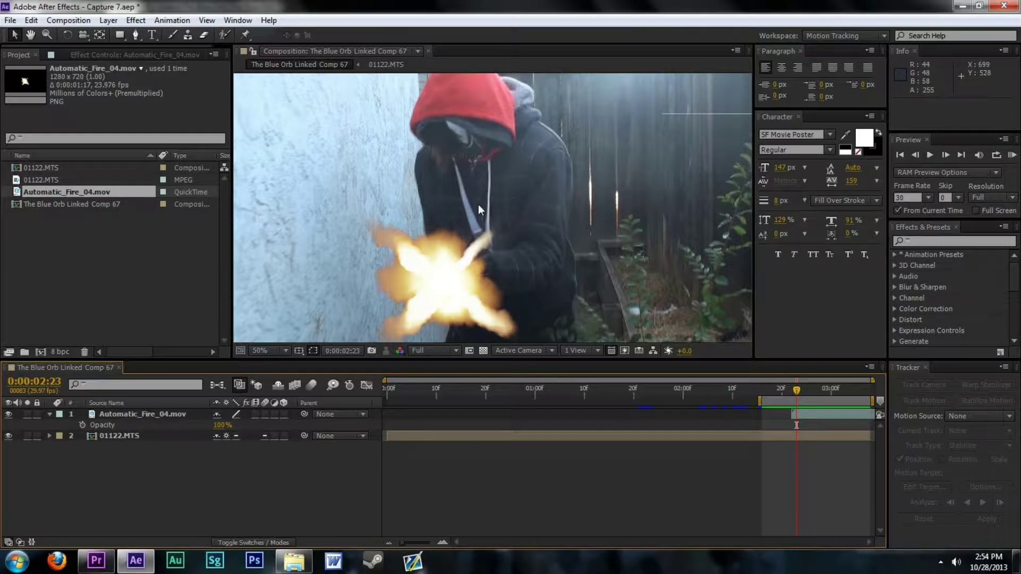
Step: Collapse the properties of the Automatic_Fire_04.mov layer and try the Add blending mode on it
click(200, 417)
right_click(200, 417)
click(172, 413)
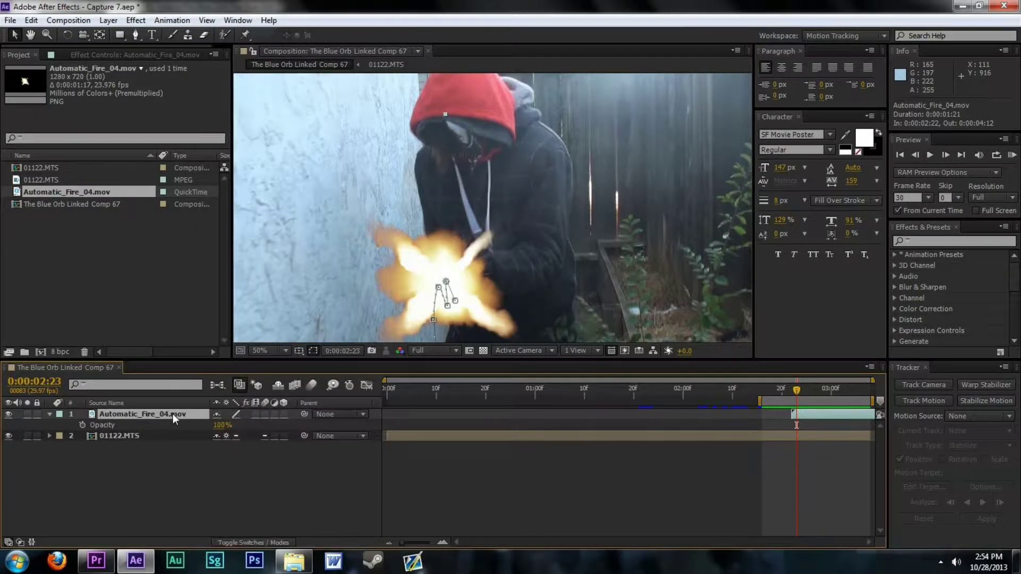
click(50, 414)
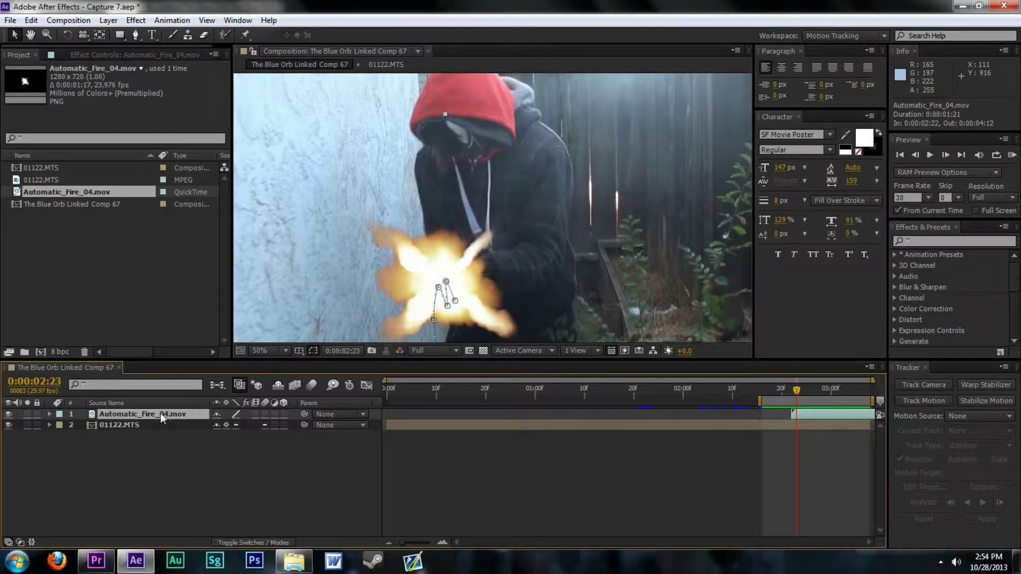
right_click(161, 413)
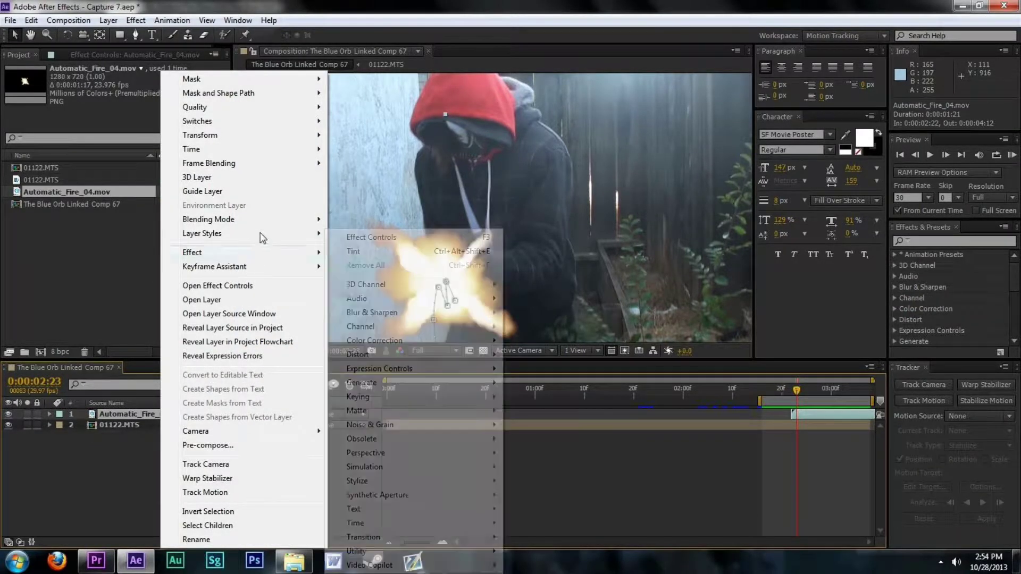
mouse_move(266, 227)
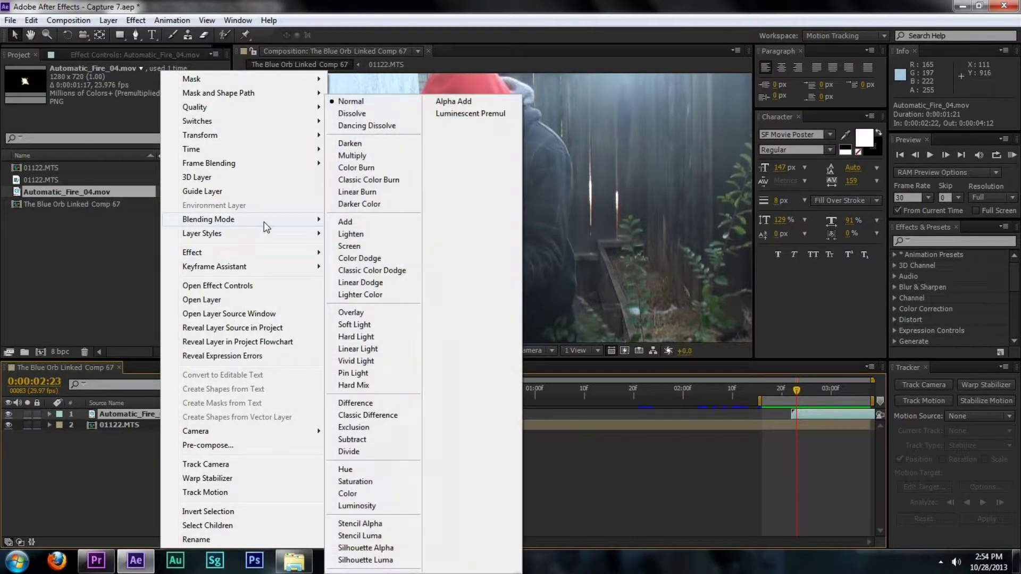
click(379, 223)
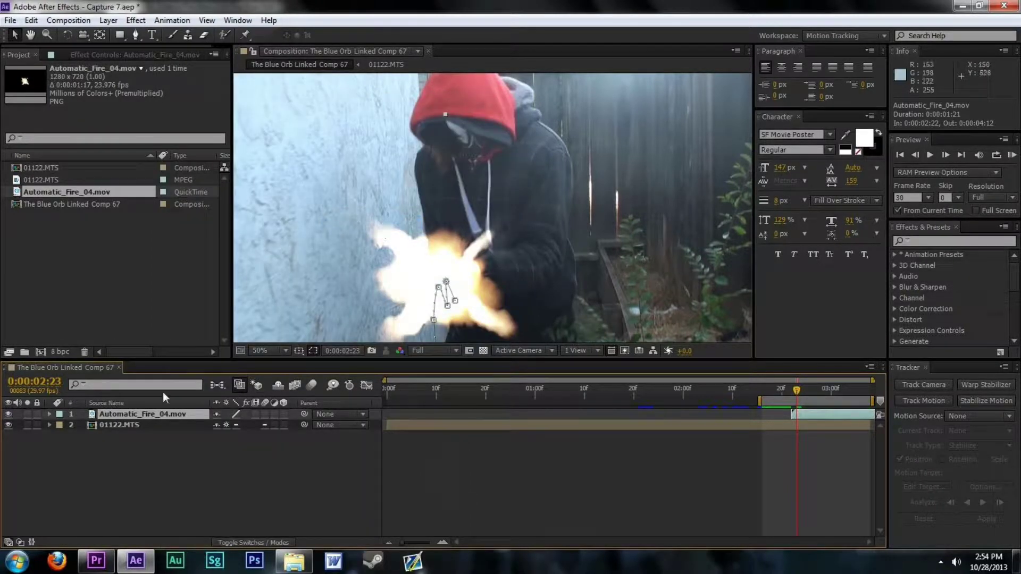
Step: Try the Lighten and Screen blending modes on the Automatic_Fire_04.mov layer
right_click(158, 412)
mouse_move(229, 214)
click(349, 234)
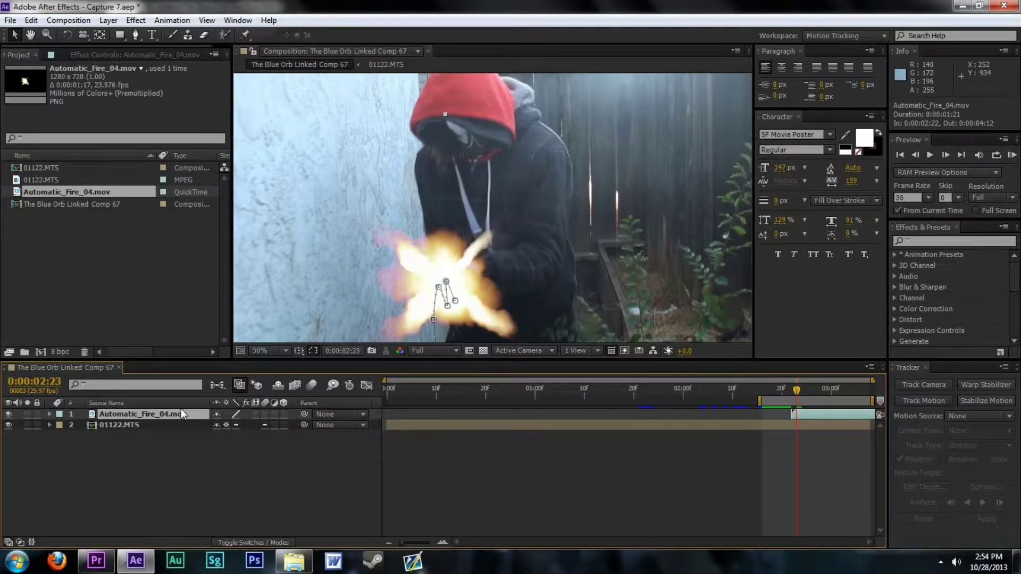
right_click(162, 415)
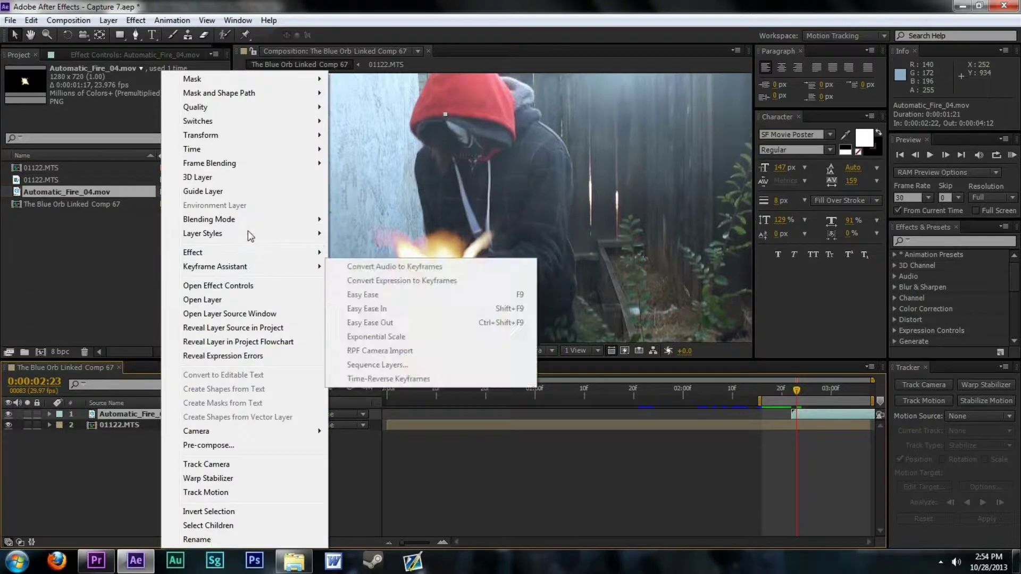
mouse_move(249, 220)
click(366, 246)
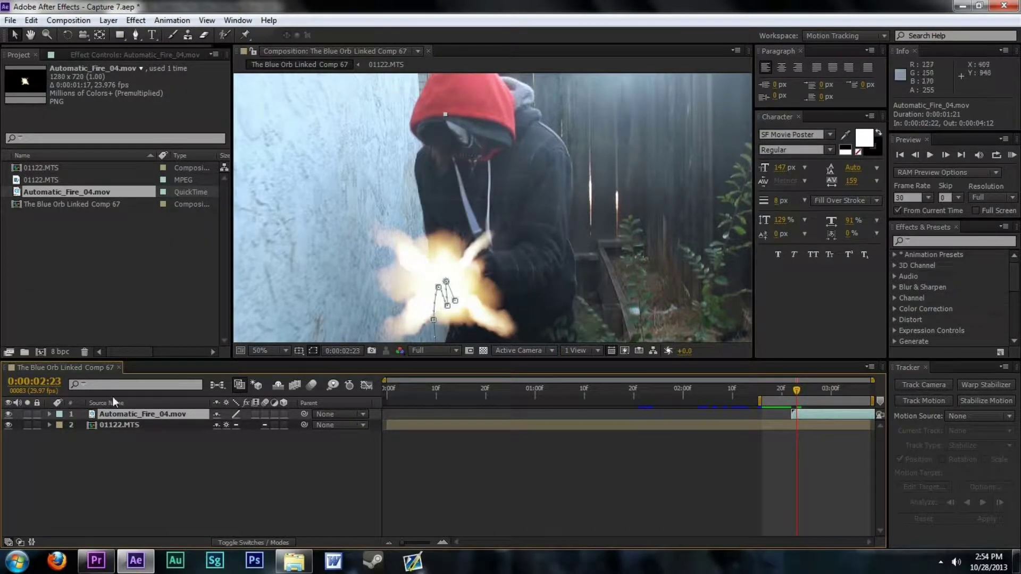
Step: Return the Automatic_Fire_04.mov layer to the Normal blending mode and try Add again for comparison
right_click(120, 417)
mouse_move(183, 219)
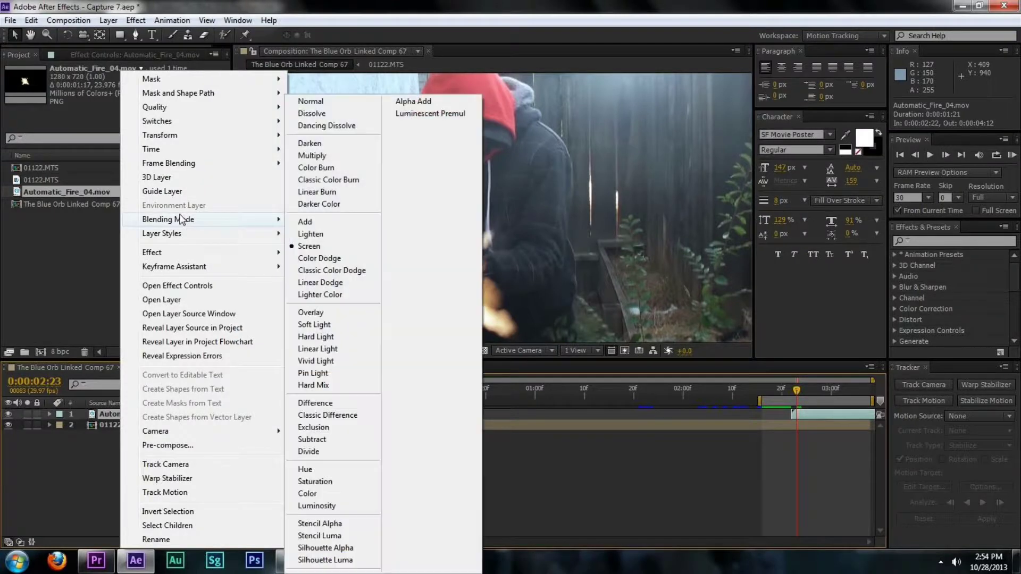
click(310, 101)
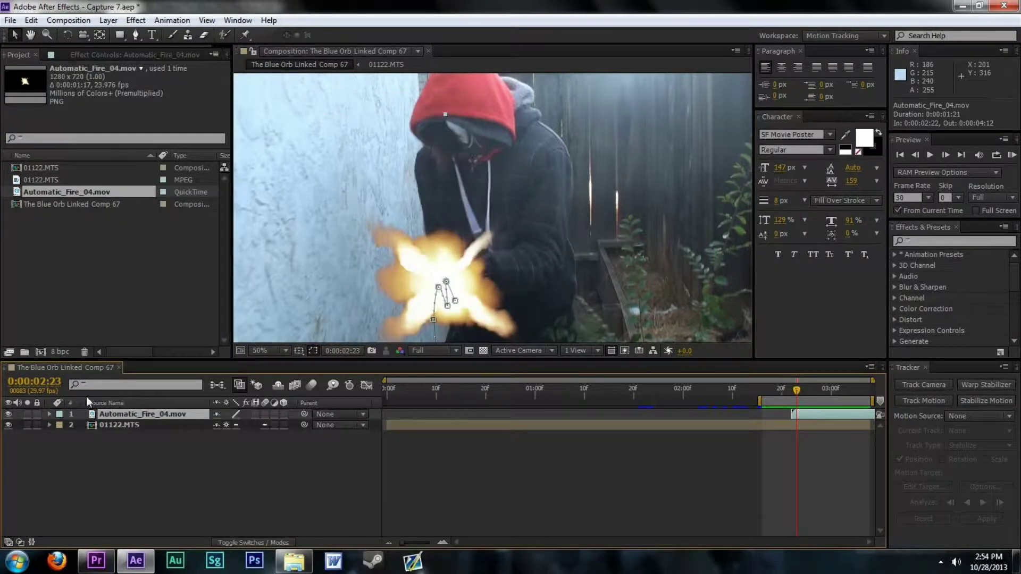
right_click(44, 416)
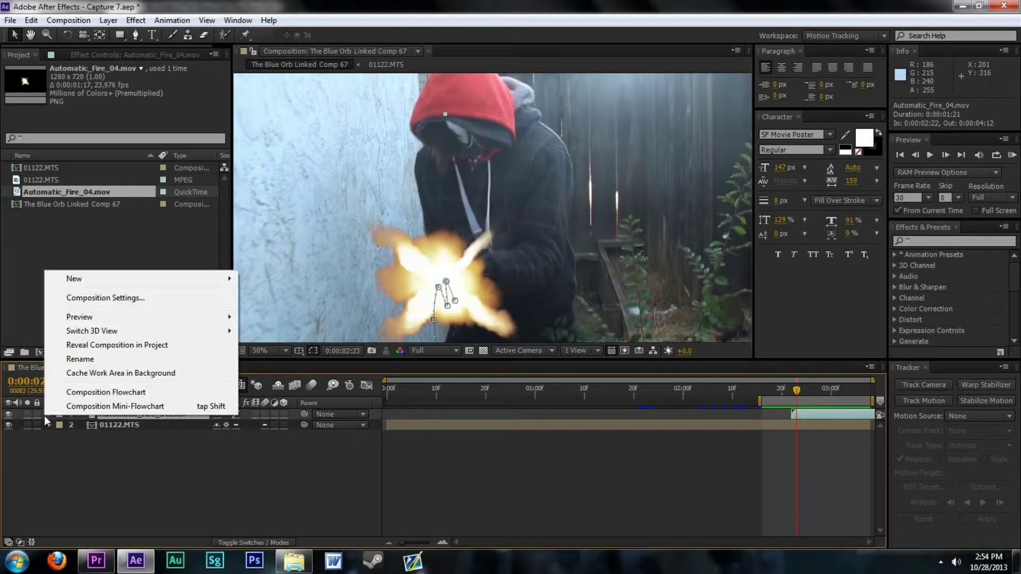
click(75, 468)
right_click(78, 413)
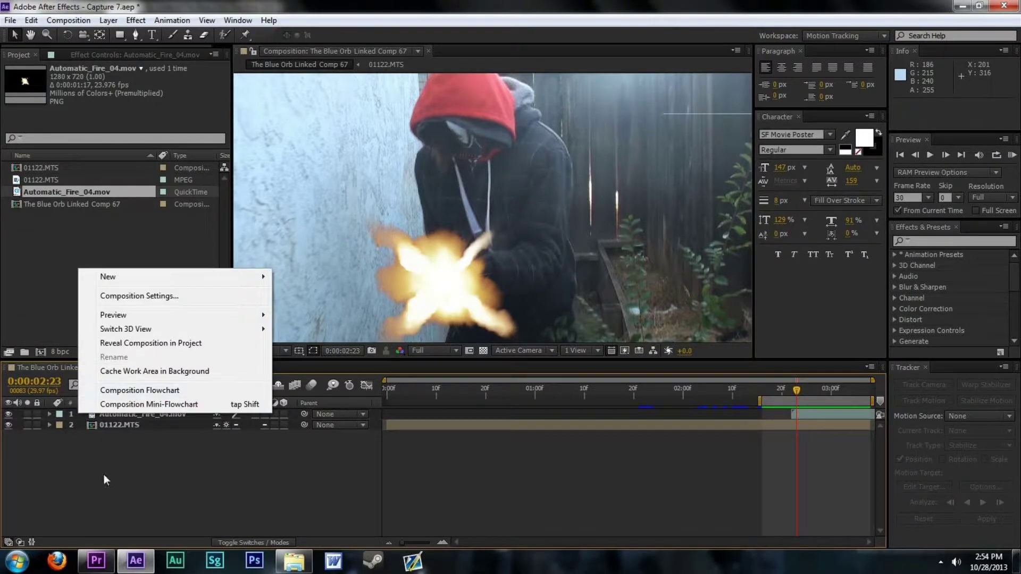
click(104, 465)
right_click(94, 411)
mouse_move(130, 219)
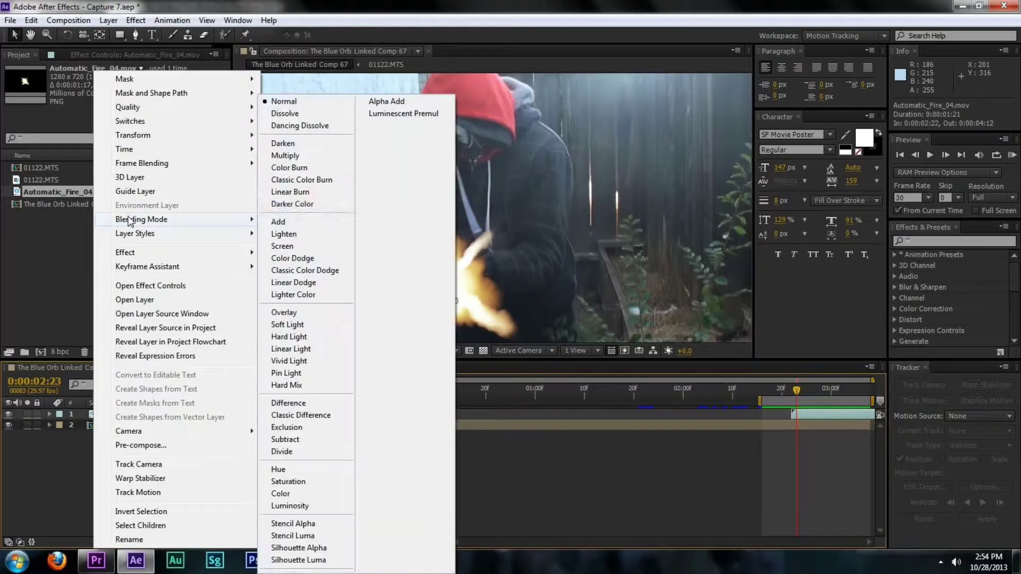
click(290, 222)
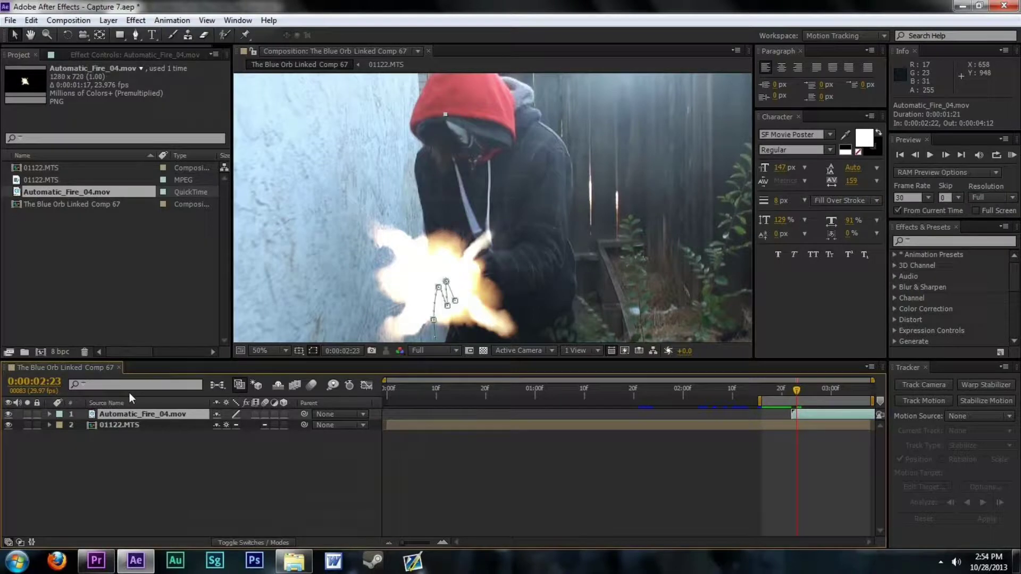
Step: Switch the flash layer back to Normal for comparison and set its blending mode to Screen
right_click(115, 417)
mouse_move(160, 196)
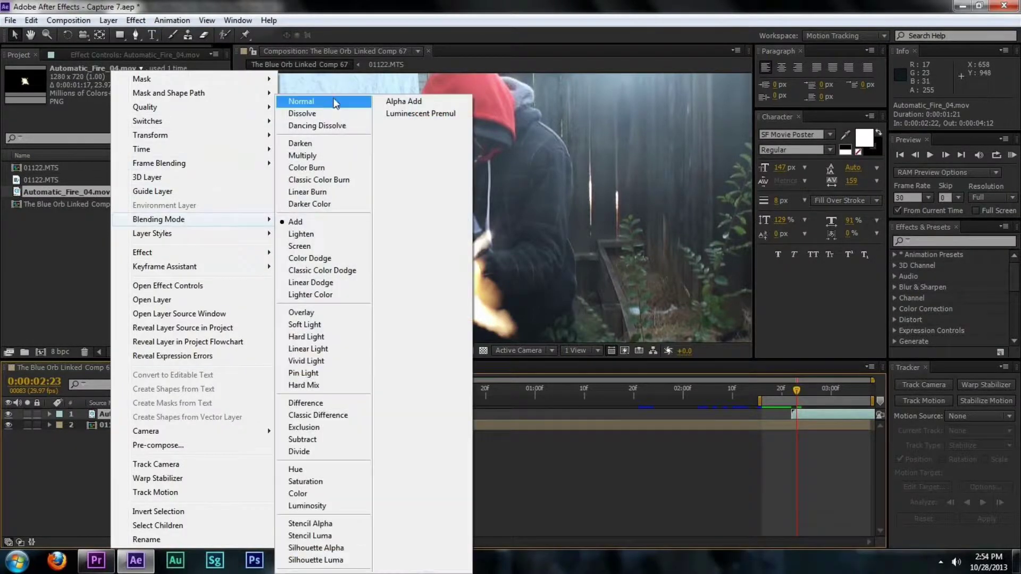
click(334, 101)
right_click(98, 411)
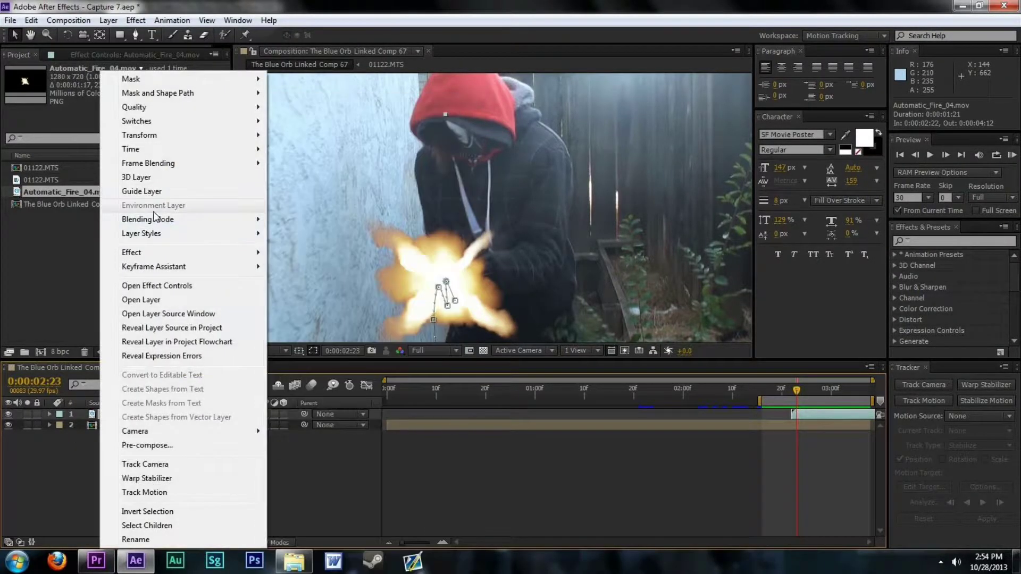
mouse_move(208, 219)
click(319, 247)
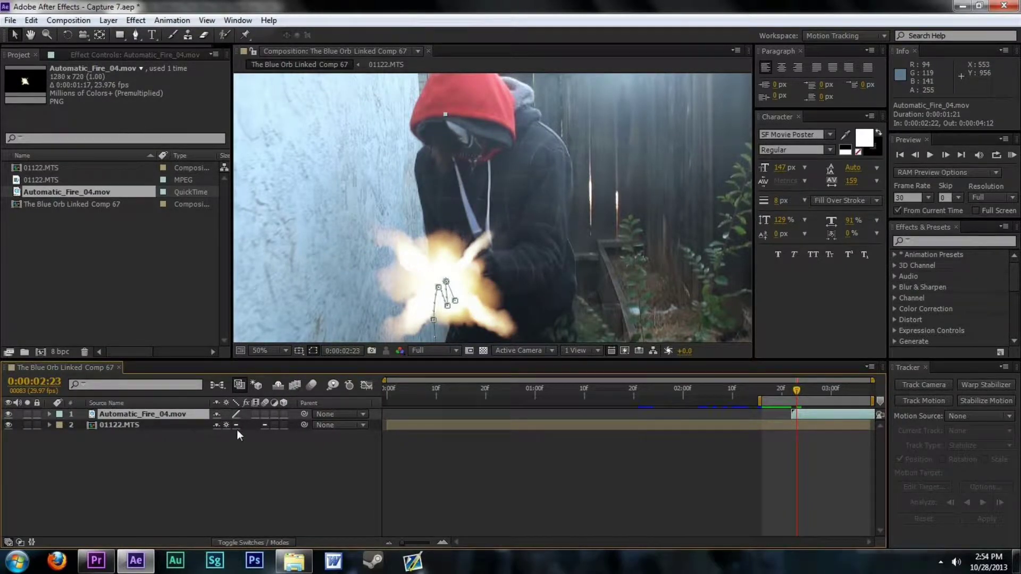
Step: Preview the Screen-blended muzzle flash from 0:00:02:16 and park the playhead on its frame at 0:00:02:23
drag(794, 392, 763, 390)
key(KP_0)
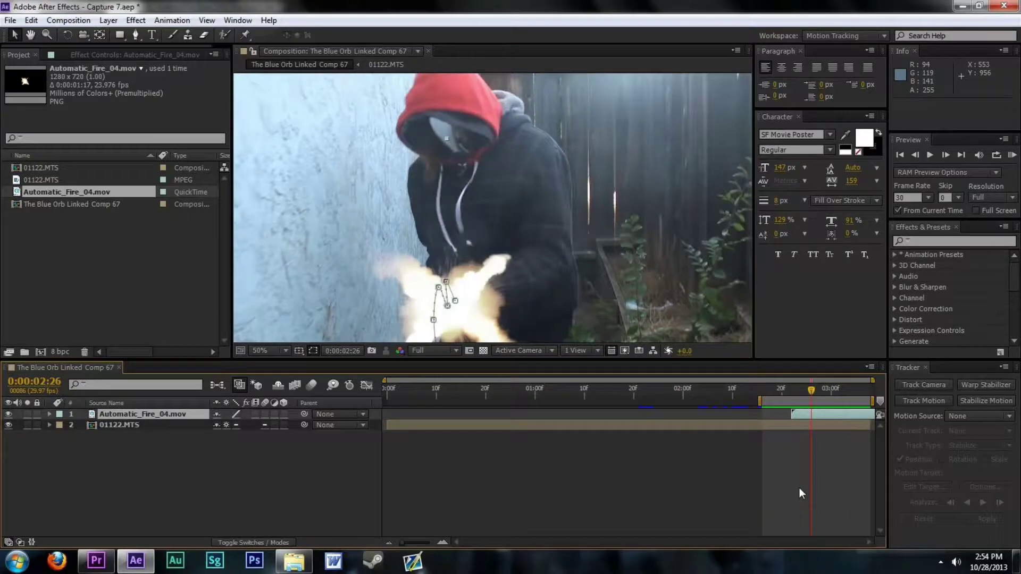
mouse_move(778, 391)
mouse_down()
mouse_move(766, 391)
mouse_move(800, 389)
mouse_move(791, 396)
mouse_up()
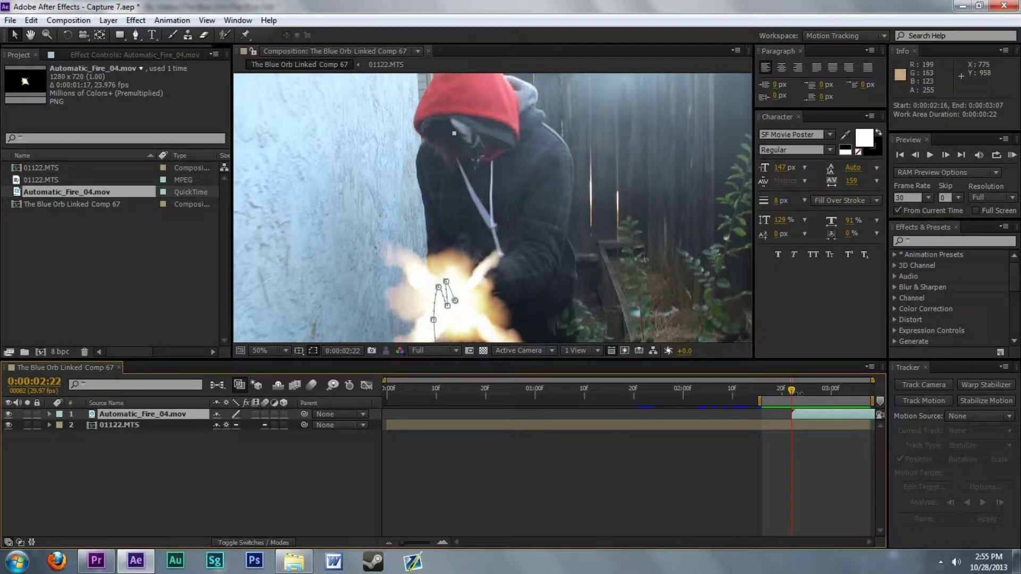
drag(793, 391, 799, 410)
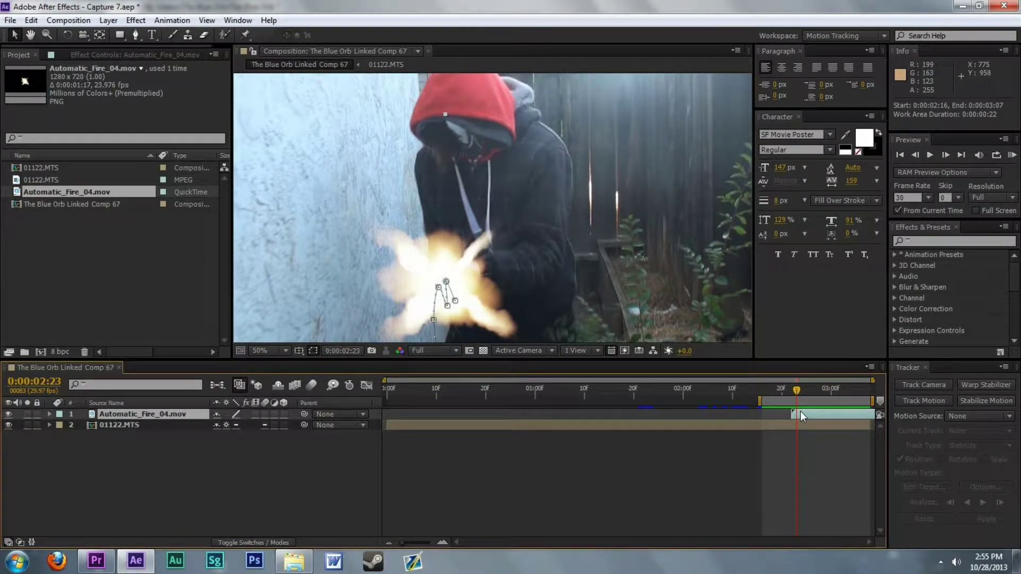
Step: Find the Curves effect and apply it to the Automatic_Fire_04.mov layer
click(953, 240)
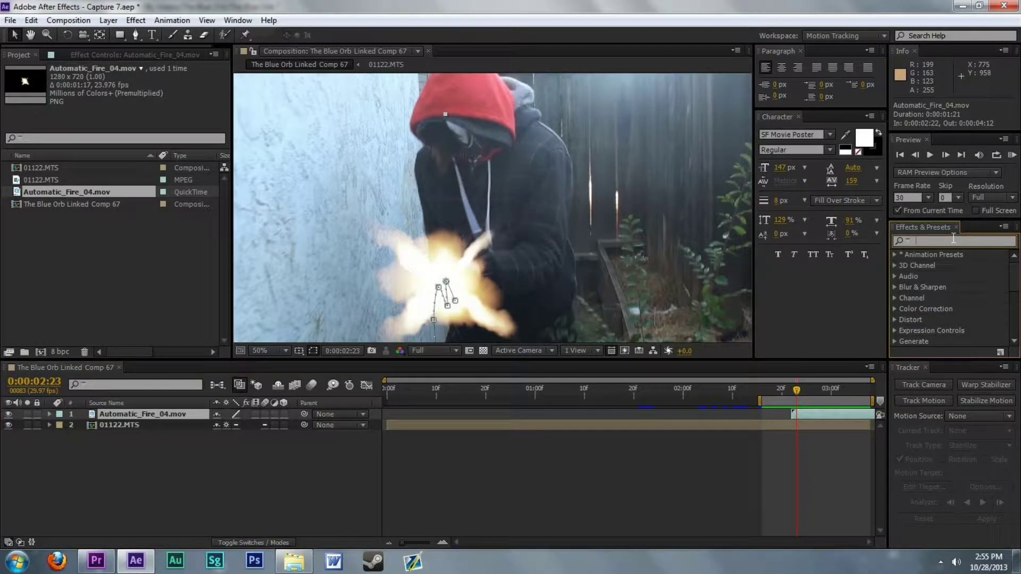
text(curves)
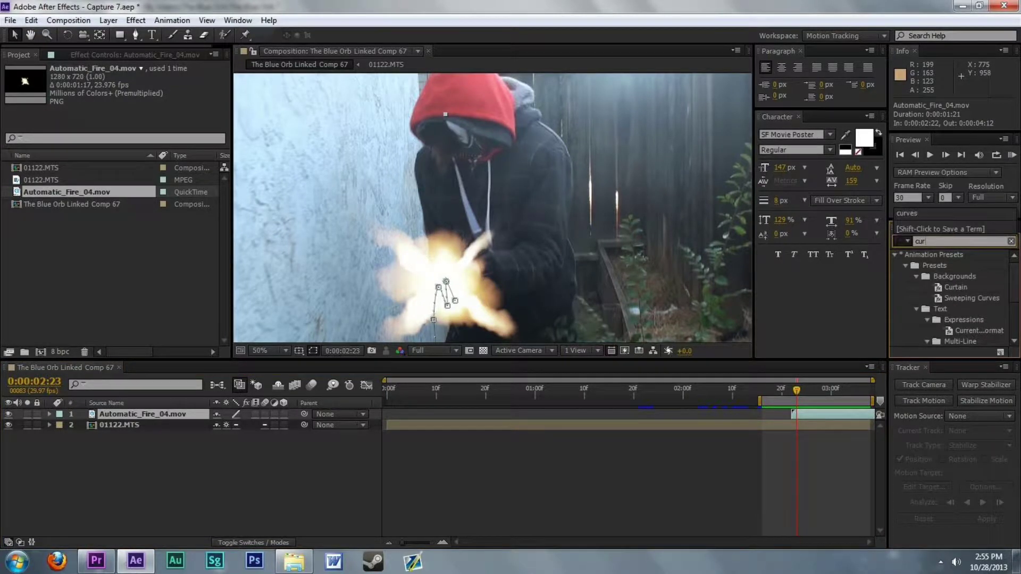
drag(936, 313, 817, 412)
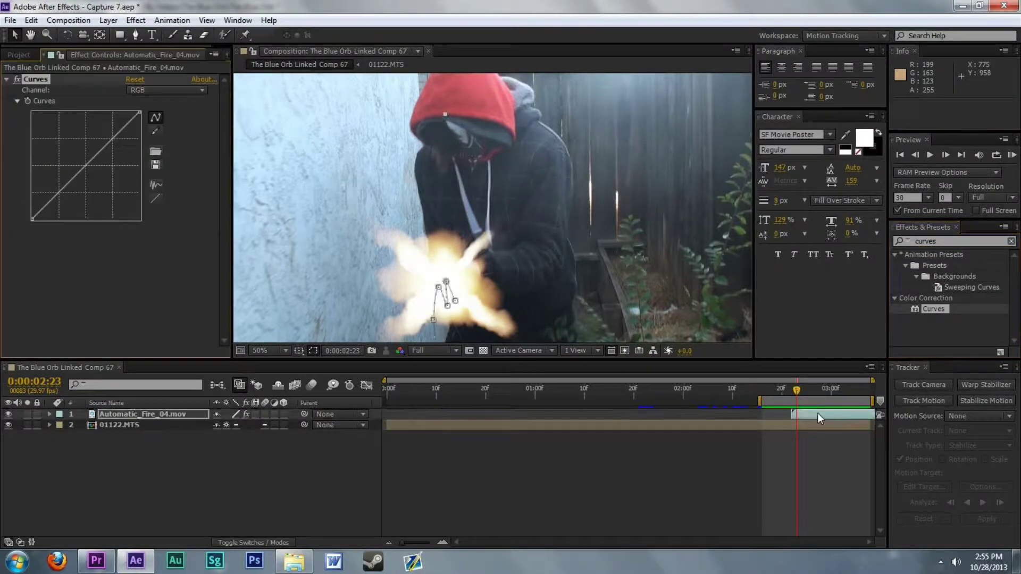
Step: Switch the Curves effect to the Blue channel and raise the upper part of its curve slightly
click(157, 91)
click(160, 146)
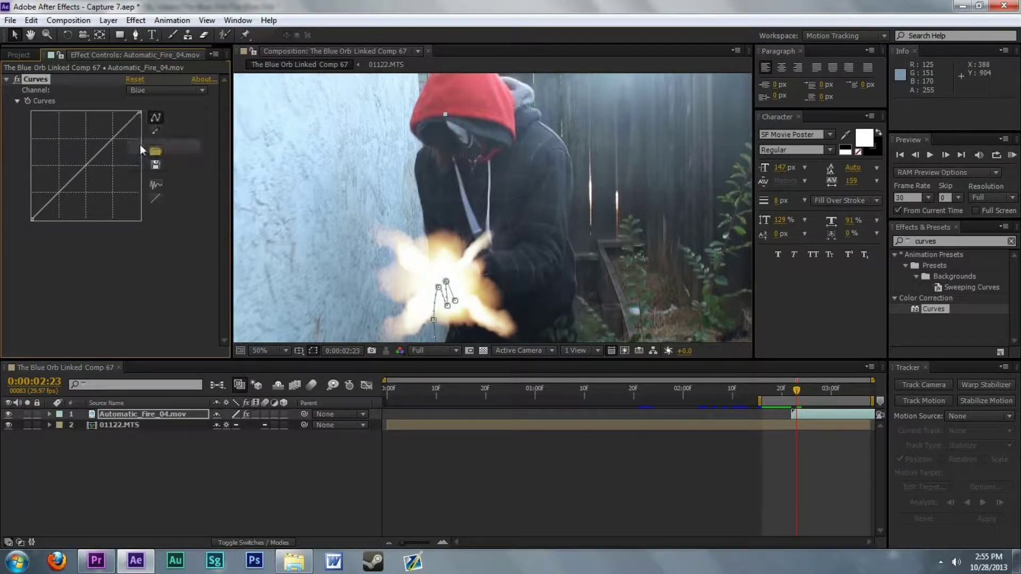
drag(85, 166, 114, 133)
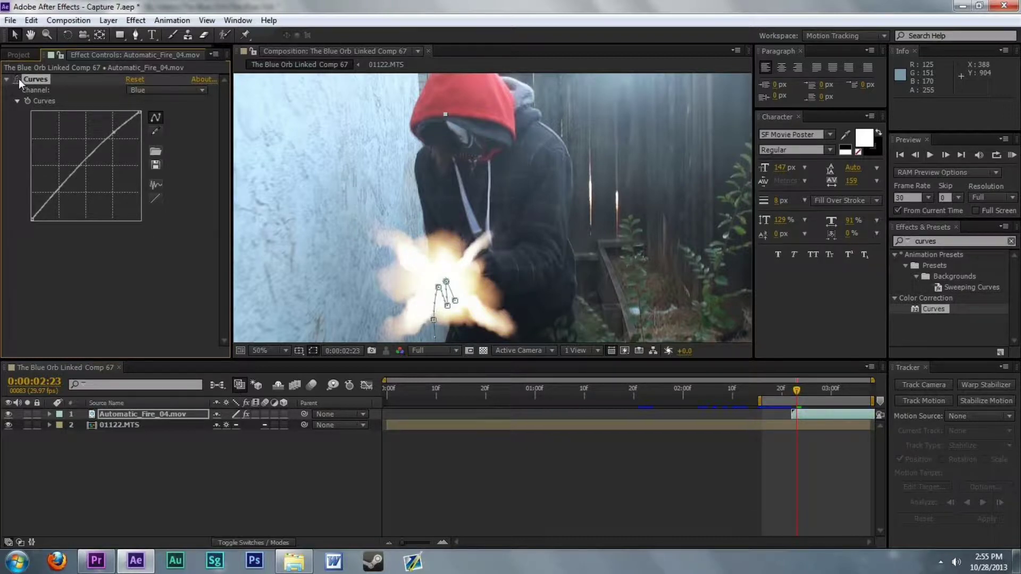
Step: Refine the upper part of the Blue curve slightly, and lower the upper-middle part of the Curves effect's Red channel
drag(114, 132, 114, 130)
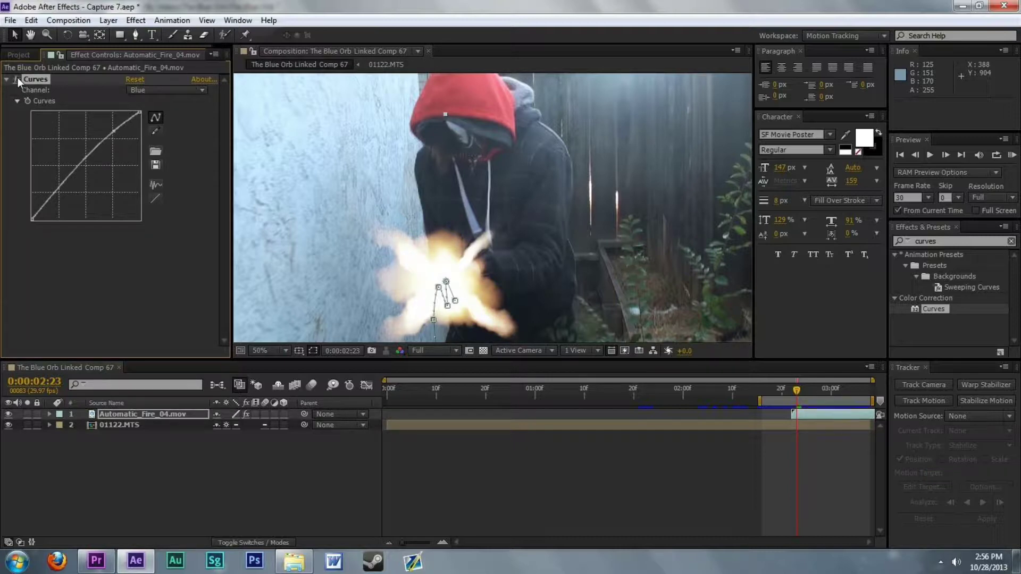
click(189, 91)
click(168, 117)
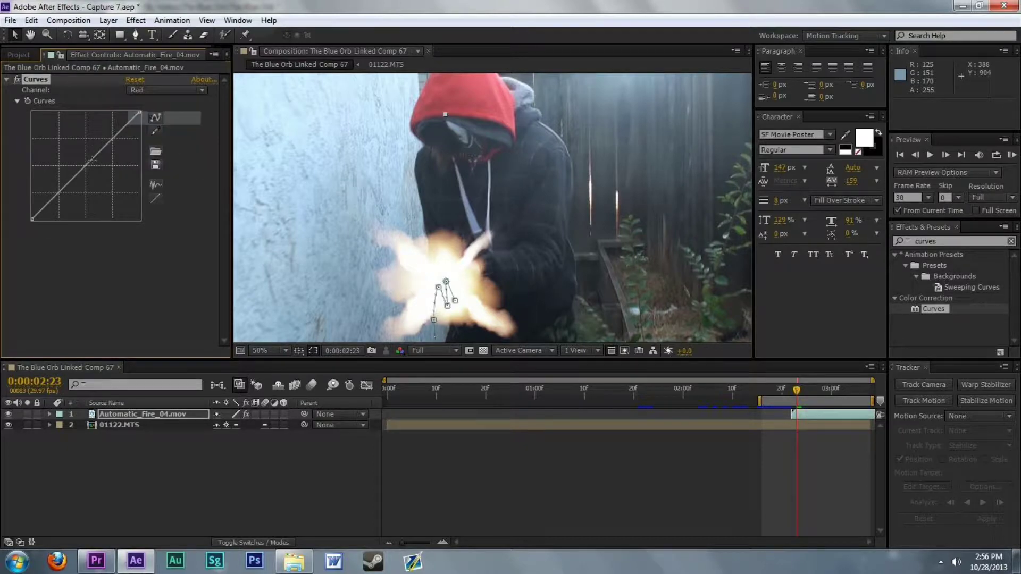
drag(88, 165, 110, 156)
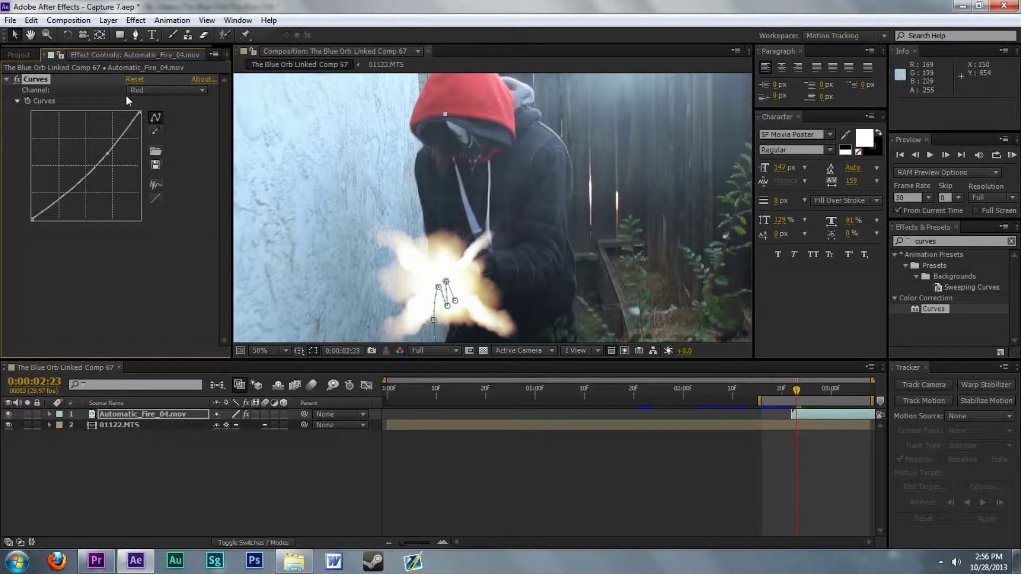
Step: Preview the colour-corrected muzzle flash from 0:00:02:16 and park the playhead on its first frame at 0:00:02:22
click(17, 55)
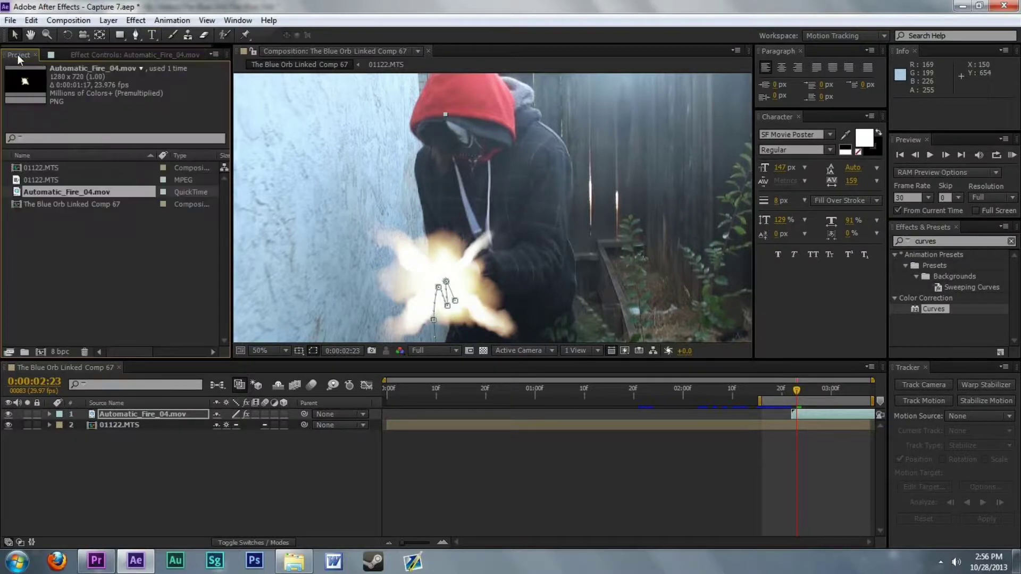
click(777, 394)
drag(778, 398, 761, 398)
click(764, 449)
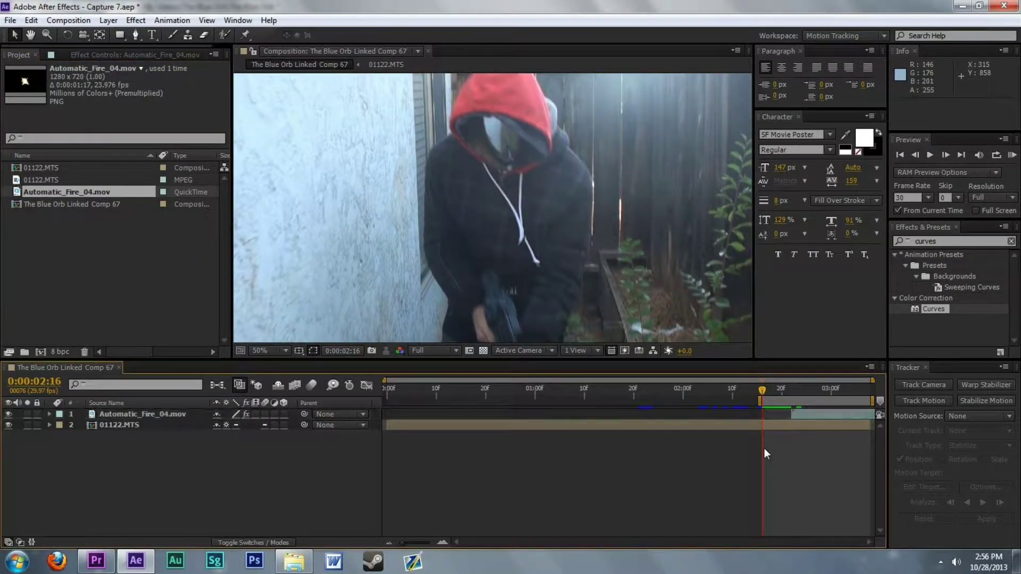
key(KP_0)
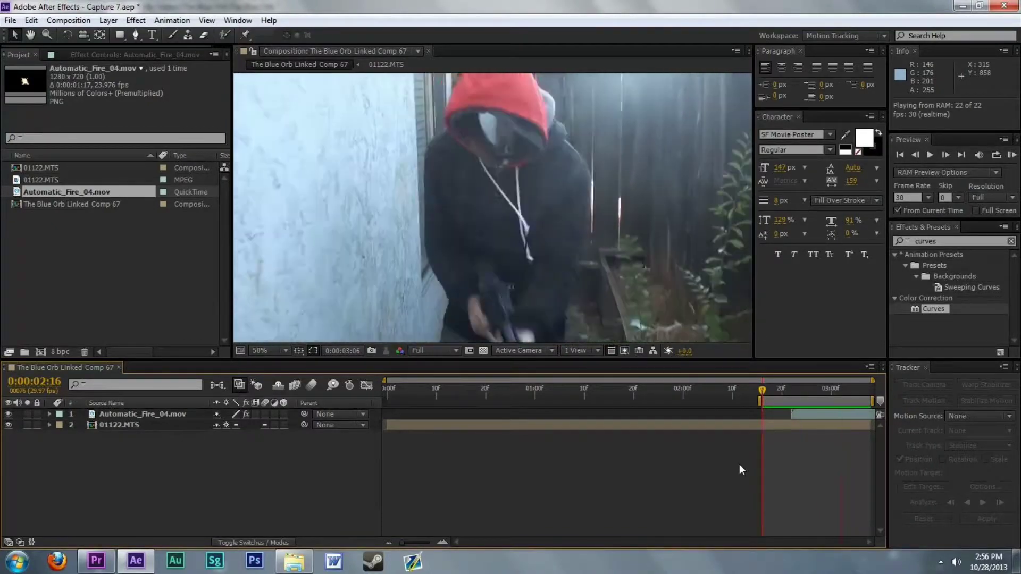
drag(787, 388, 798, 397)
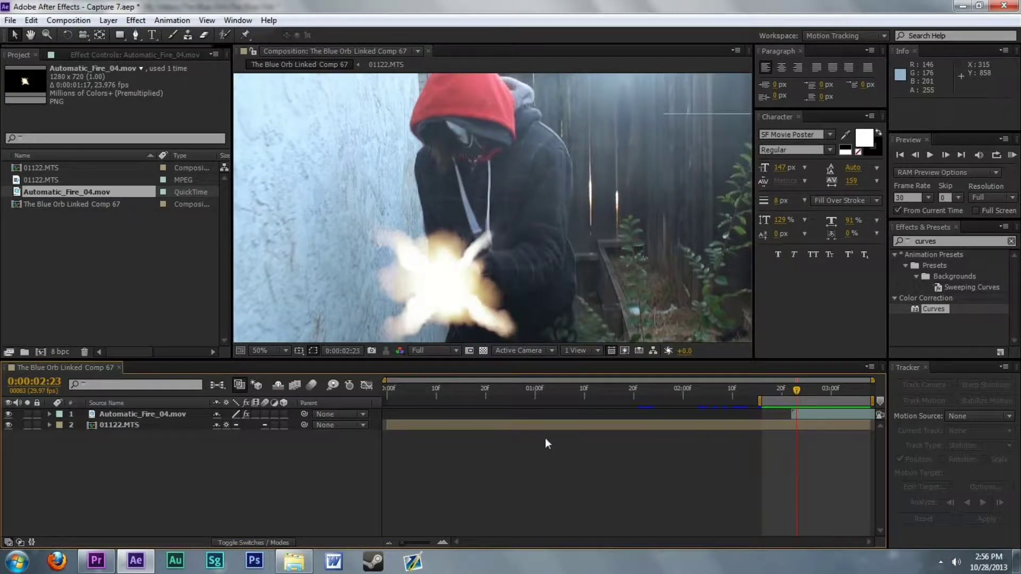
drag(781, 388, 789, 389)
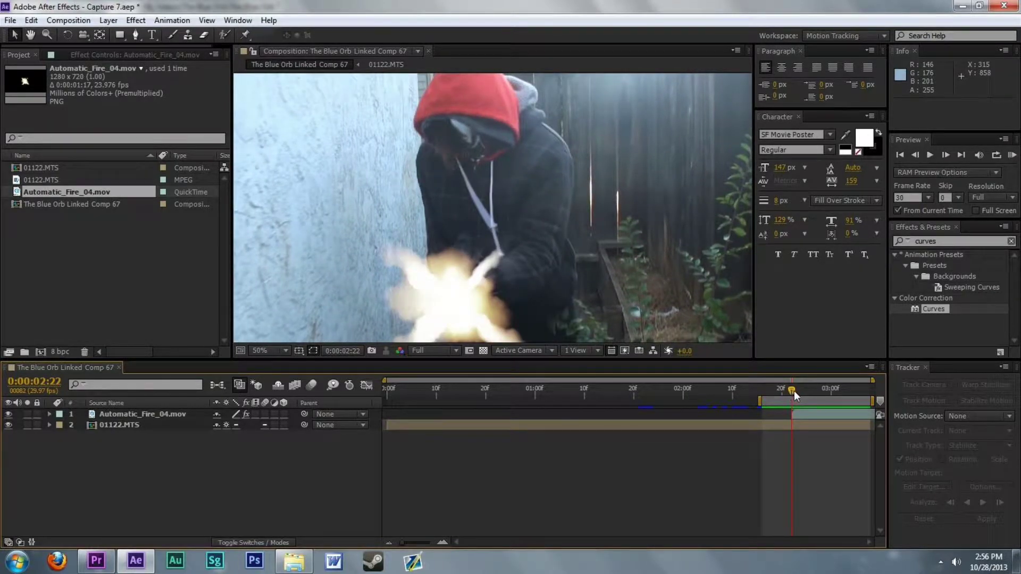
Step: Search the effects for contrast and apply Brightness & Contrast to the Automatic_Fire_04.mov layer
drag(942, 244, 911, 247)
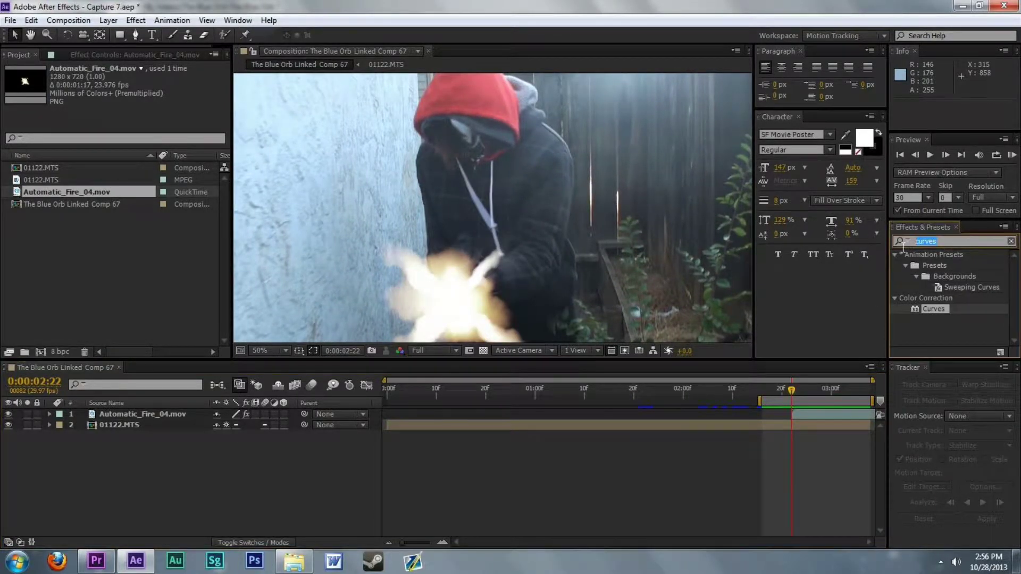
text(contrast)
drag(952, 330, 838, 414)
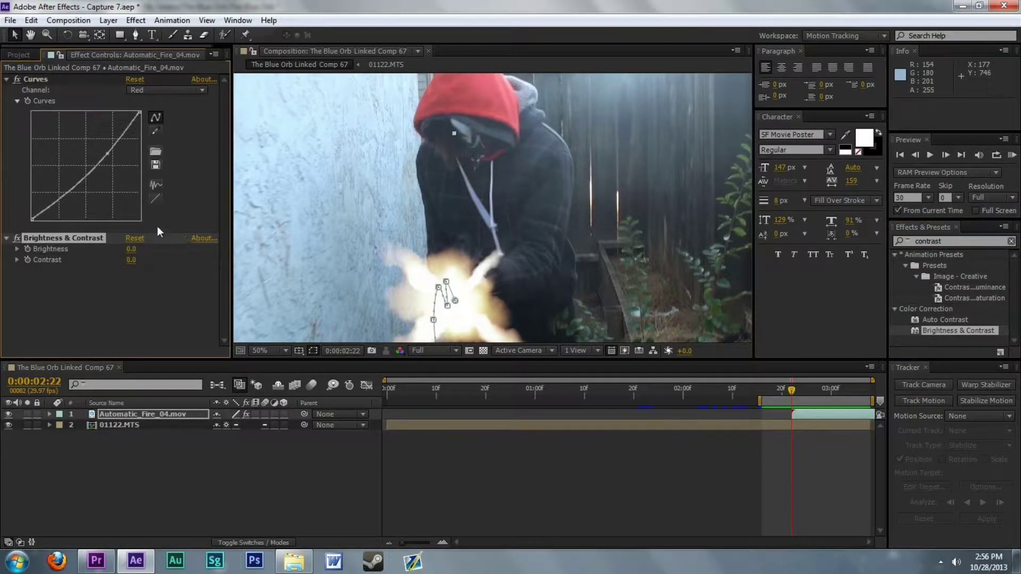
Step: Try a Contrast of 28 and a Brightness of -2 on the flash, compare with the effect off, and remove Brightness & Contrast
mouse_move(146, 249)
mouse_down()
mouse_move(158, 249)
mouse_move(132, 250)
mouse_move(146, 257)
mouse_up()
drag(132, 259, 157, 265)
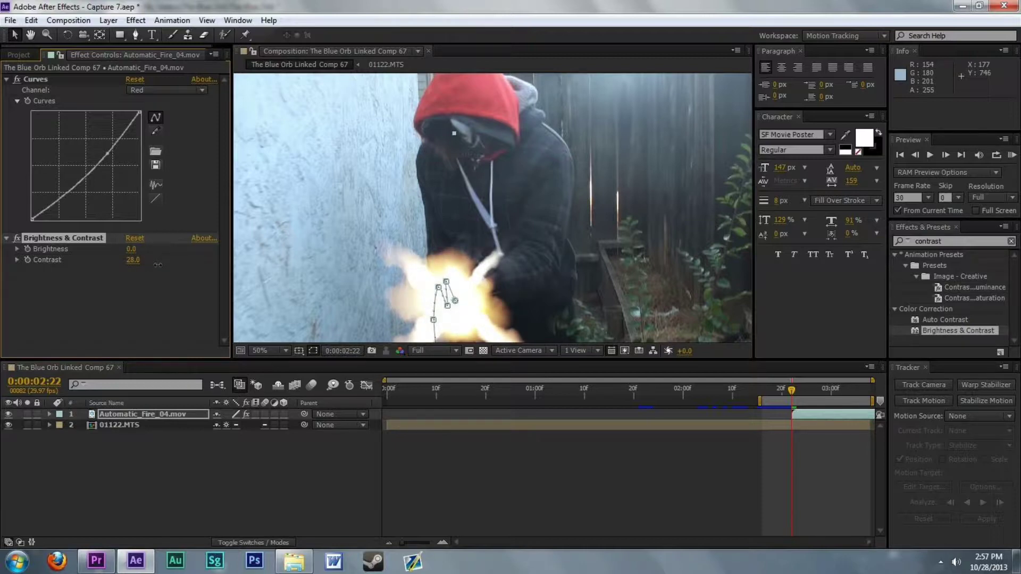
mouse_move(131, 249)
mouse_down()
mouse_move(110, 252)
mouse_move(133, 251)
mouse_up()
drag(130, 260, 123, 264)
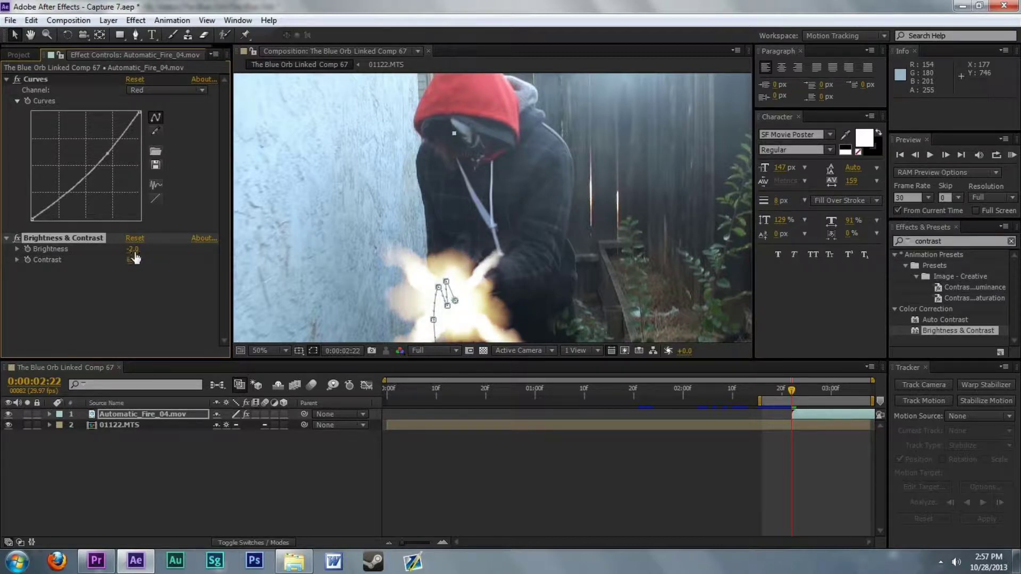
drag(132, 248, 133, 262)
click(18, 237)
click(18, 237)
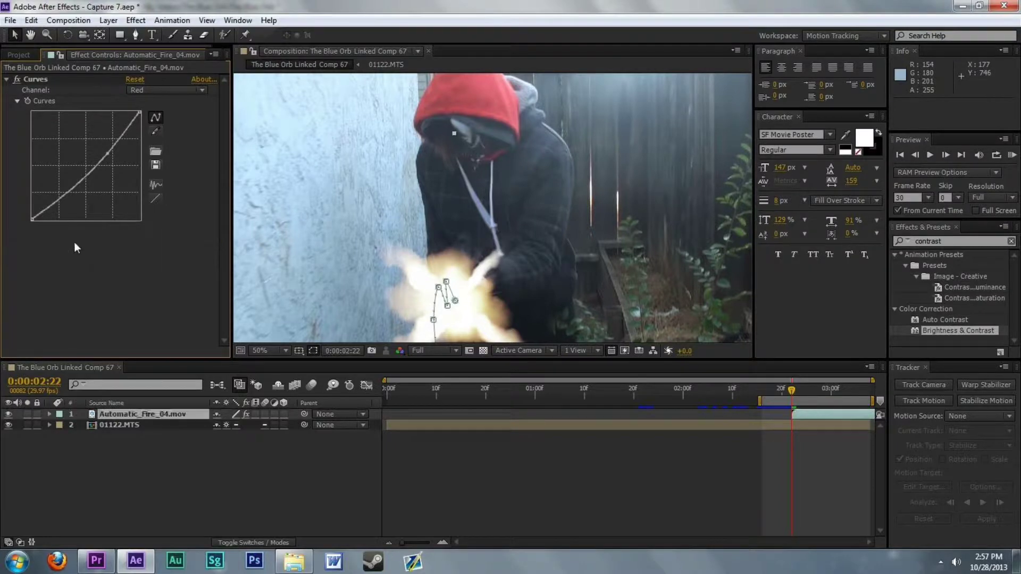
Step: Bring back the project's footage list, clear the effects search, and leave all layers deselected
key(ctrl+0)
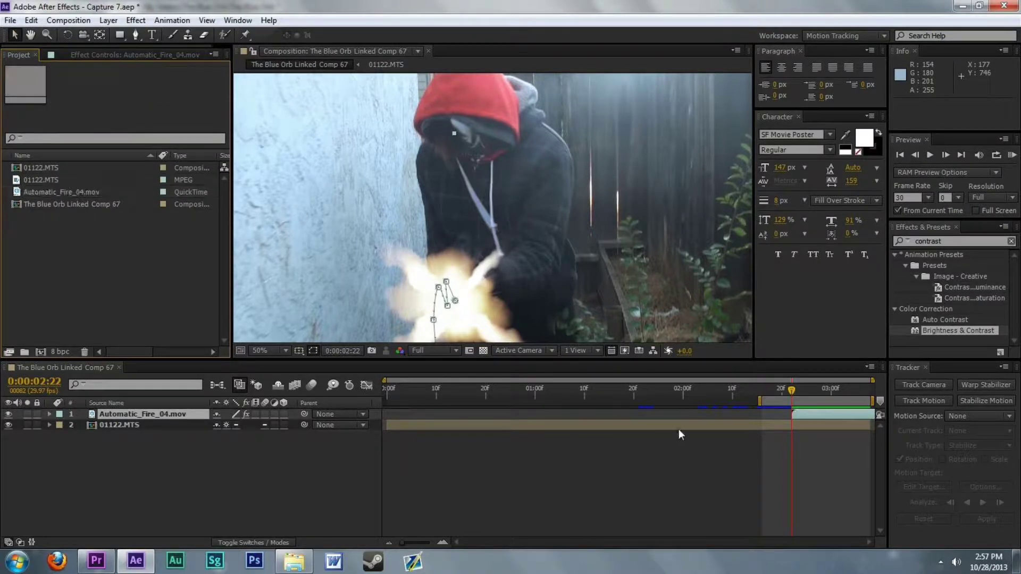
click(680, 428)
click(896, 241)
key(BackSpace)
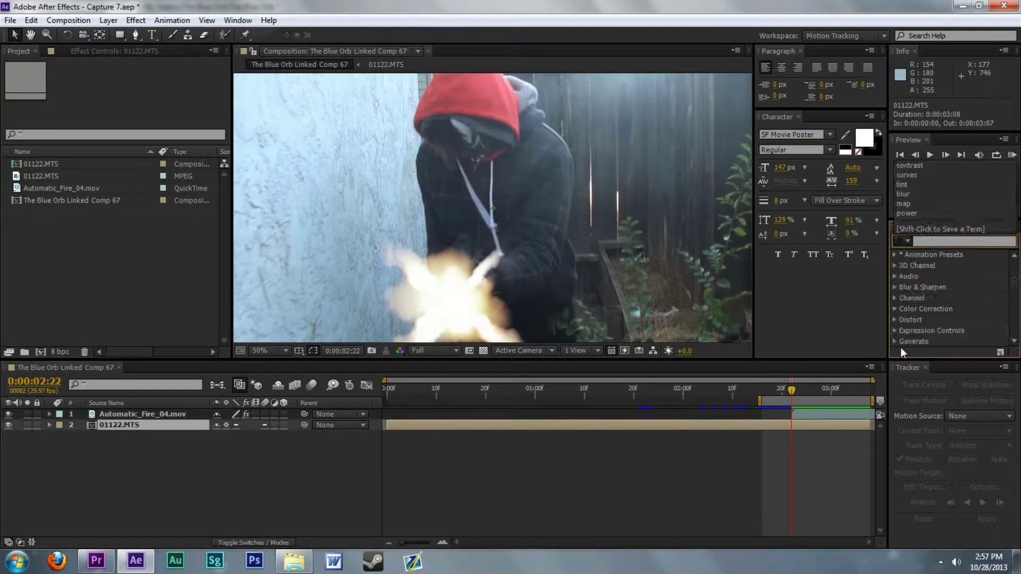
click(717, 447)
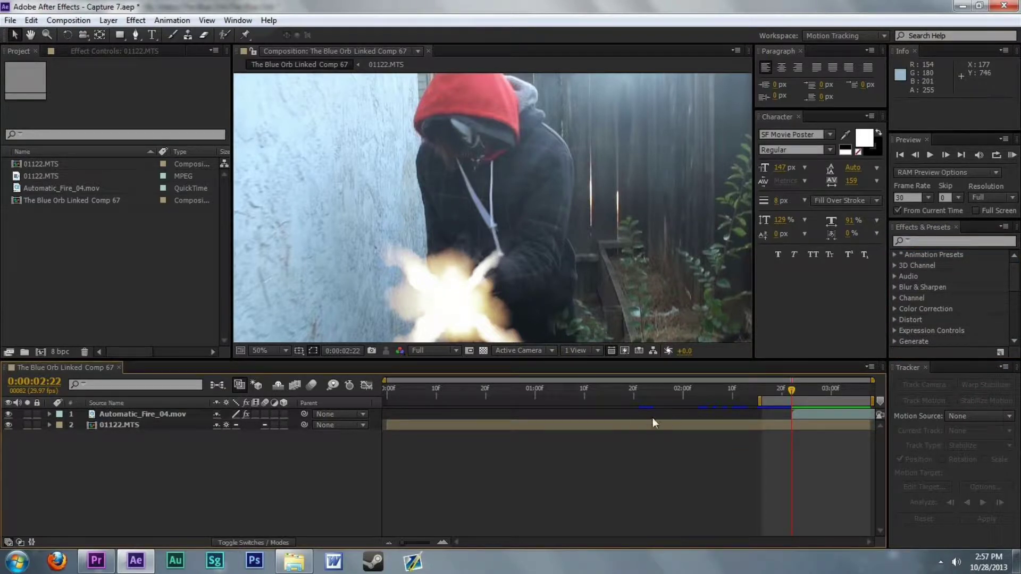
Step: Switch to the Windows Explorer window and go up to the Action_Essentials_720p folder to look through its effect categories
mouse_move(306, 560)
click(298, 492)
drag(550, 131, 1015, 193)
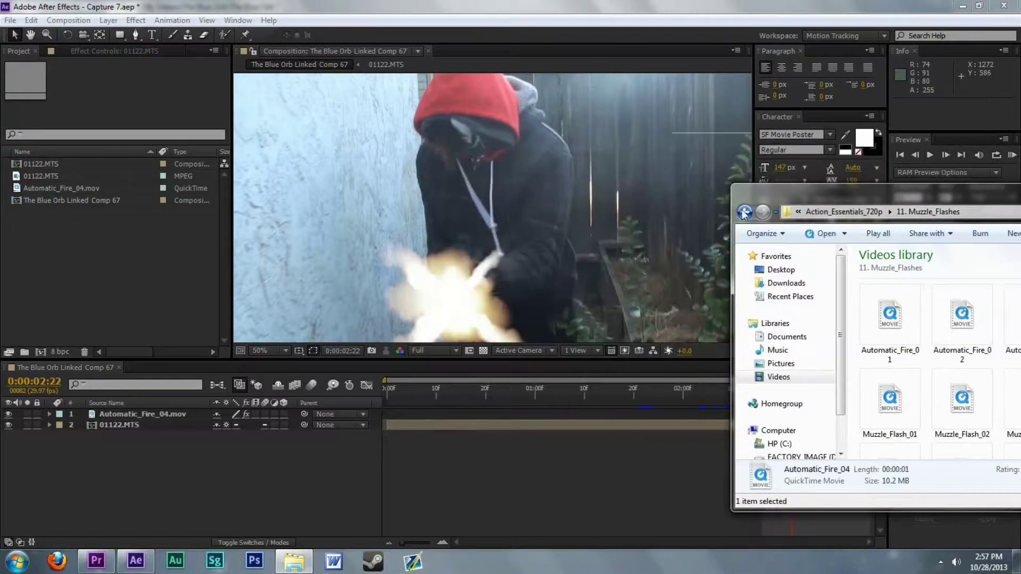
key(BackSpace)
drag(780, 193, 482, 126)
scroll(610, 293, down, 3)
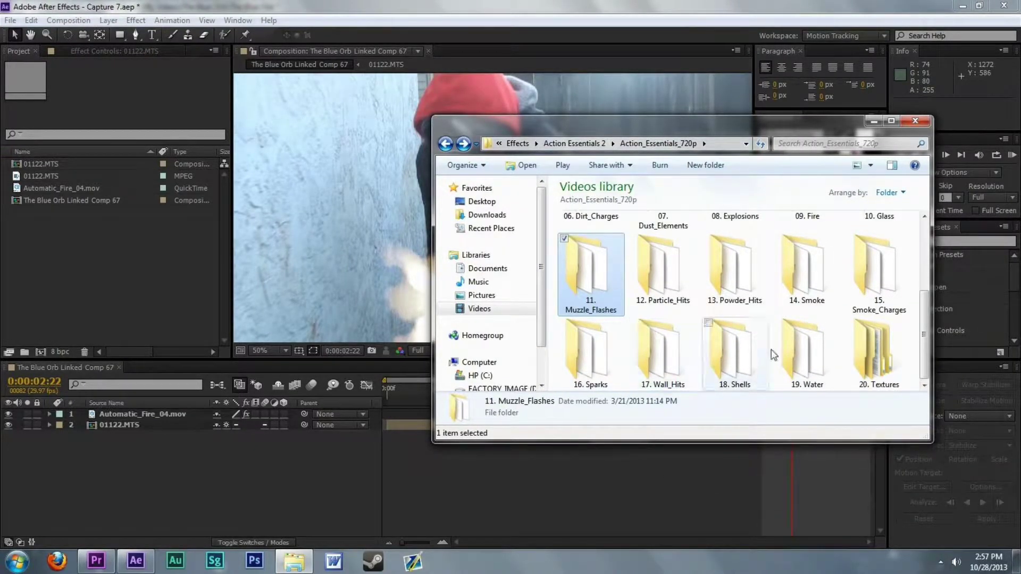
Step: Open the 14. Smoke folder, play the Wisp_02 clip to judge it, and close the player
click(755, 279)
click(807, 276)
double_click(807, 276)
click(740, 328)
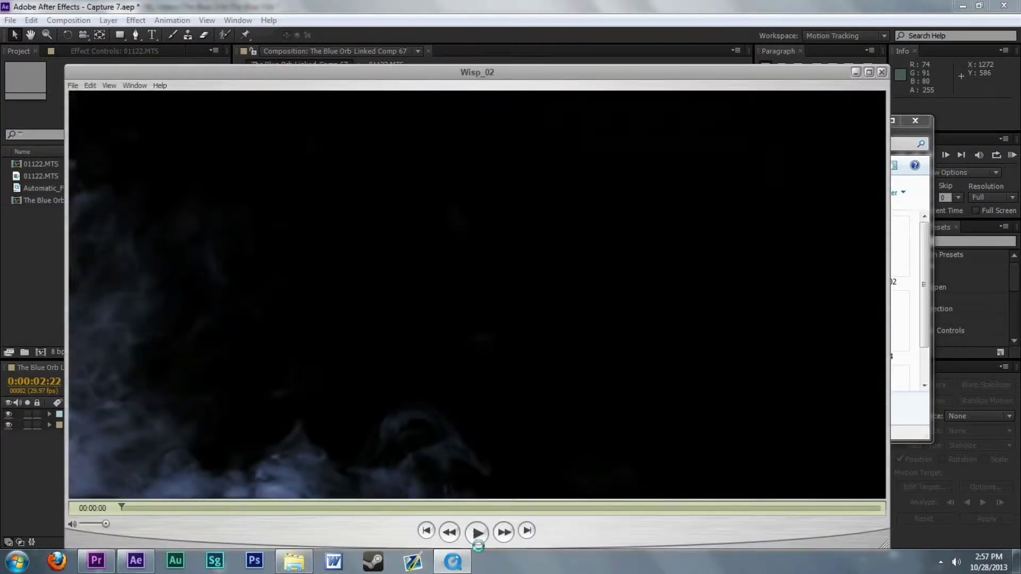
click(478, 536)
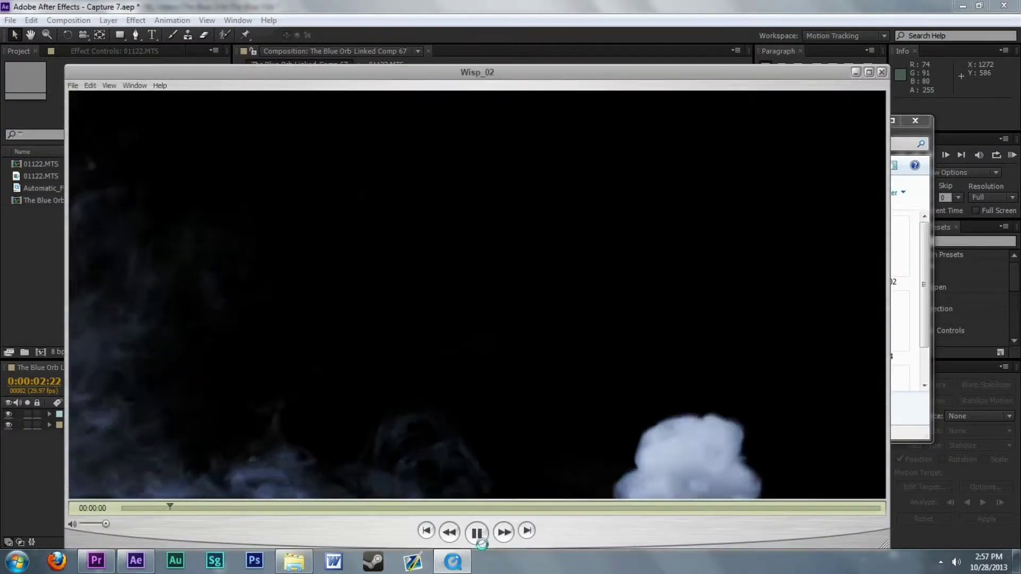
click(881, 72)
Step: Go back to Action_Essentials_720p, open the 13. Powder_Hits folder, and play Powder_Hits_06 to judge its smoke
click(445, 144)
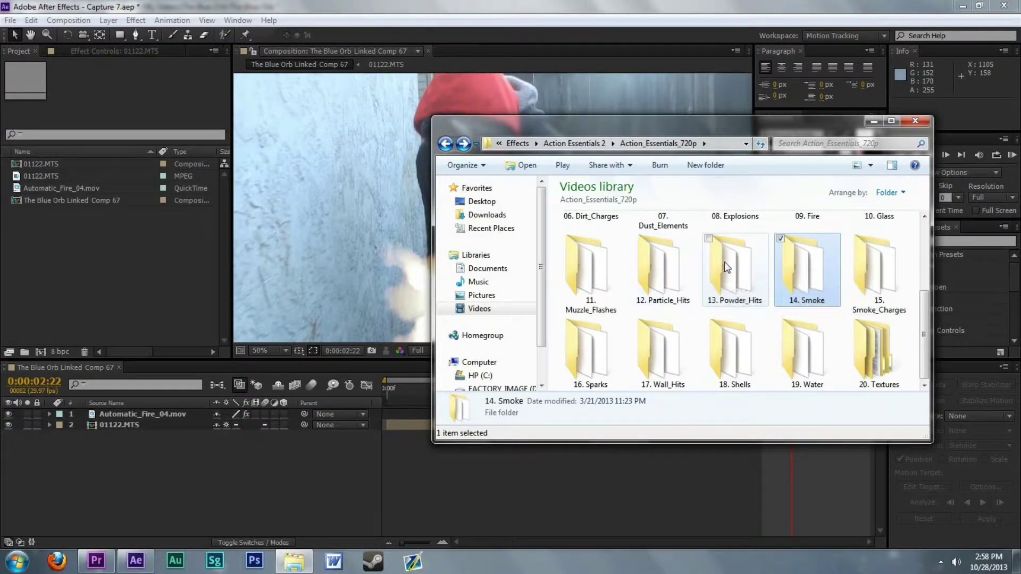
double_click(725, 280)
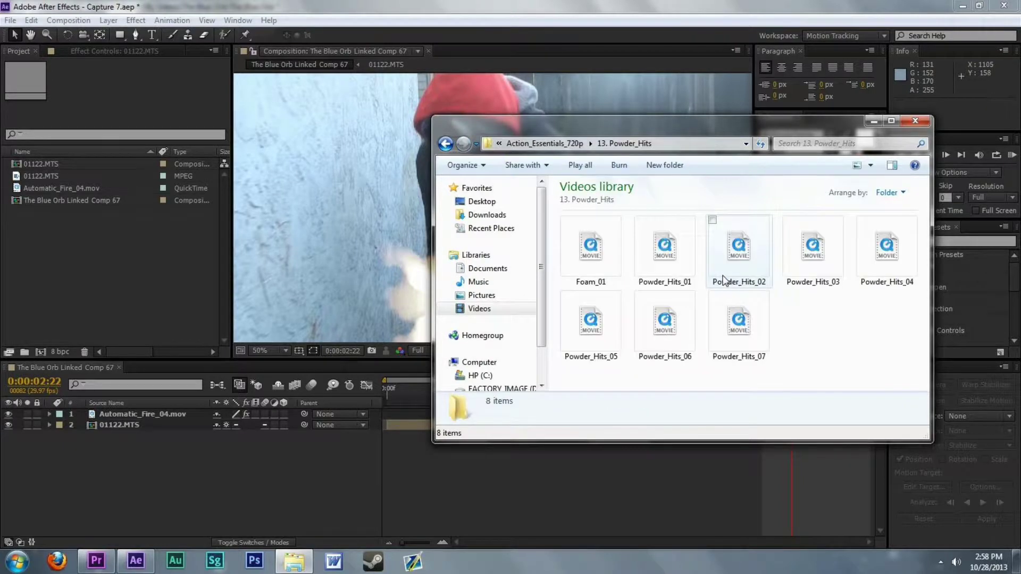
click(682, 321)
double_click(694, 318)
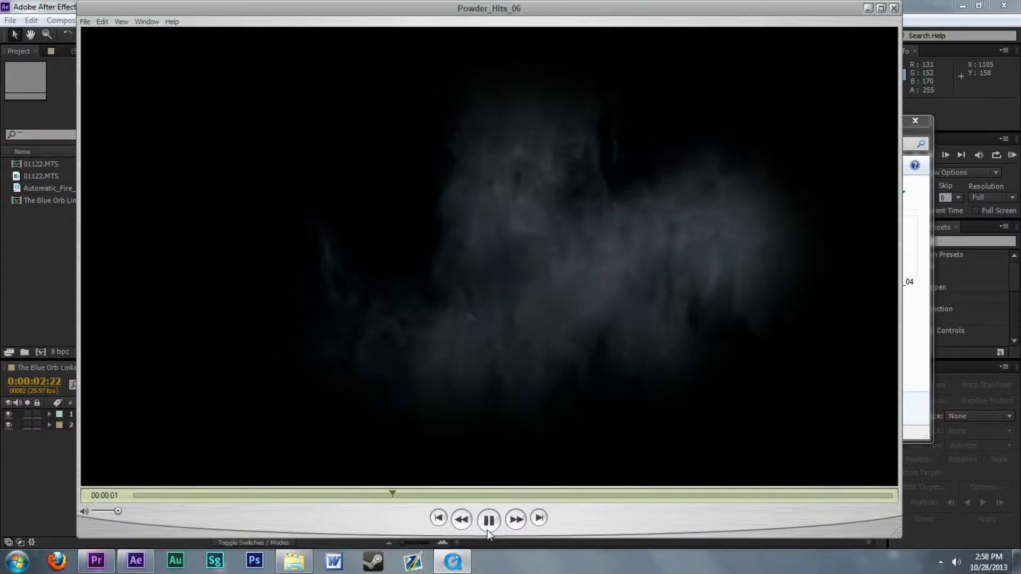
click(893, 8)
Step: Examine the Powder_Hits_05 clip, play Powder_Hits_04 through for comparison, and close the player
click(567, 317)
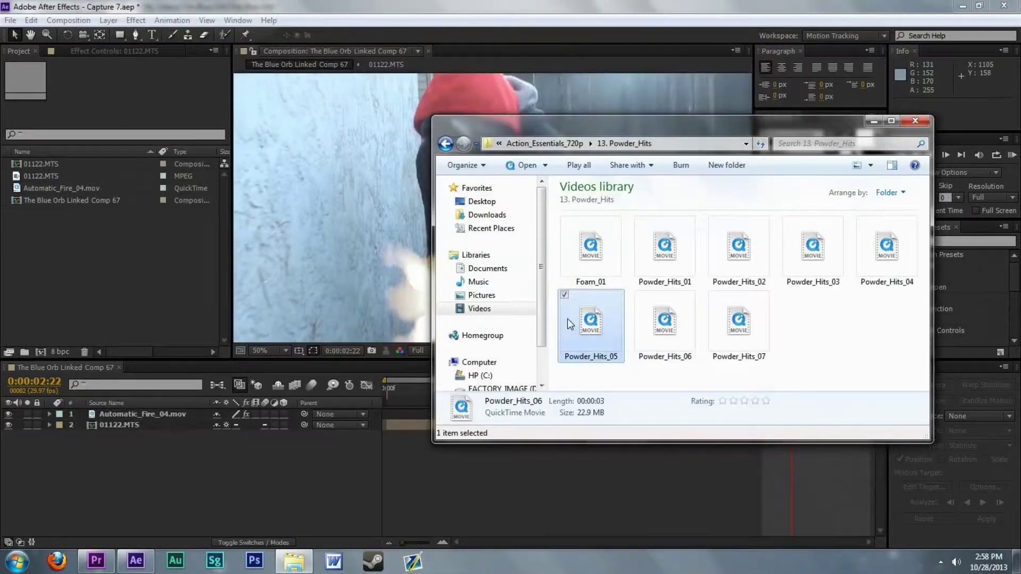
double_click(566, 318)
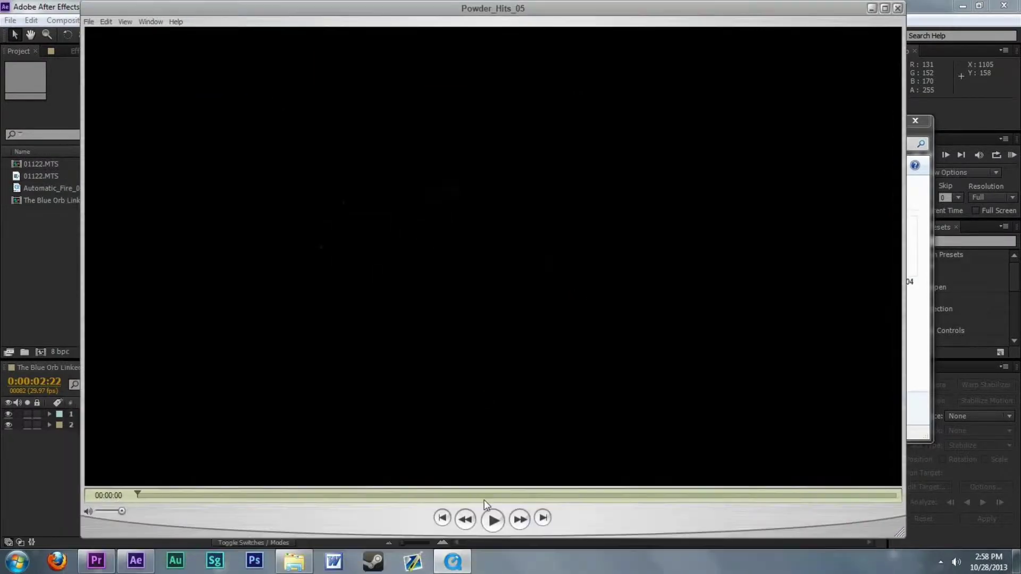
click(898, 8)
double_click(904, 257)
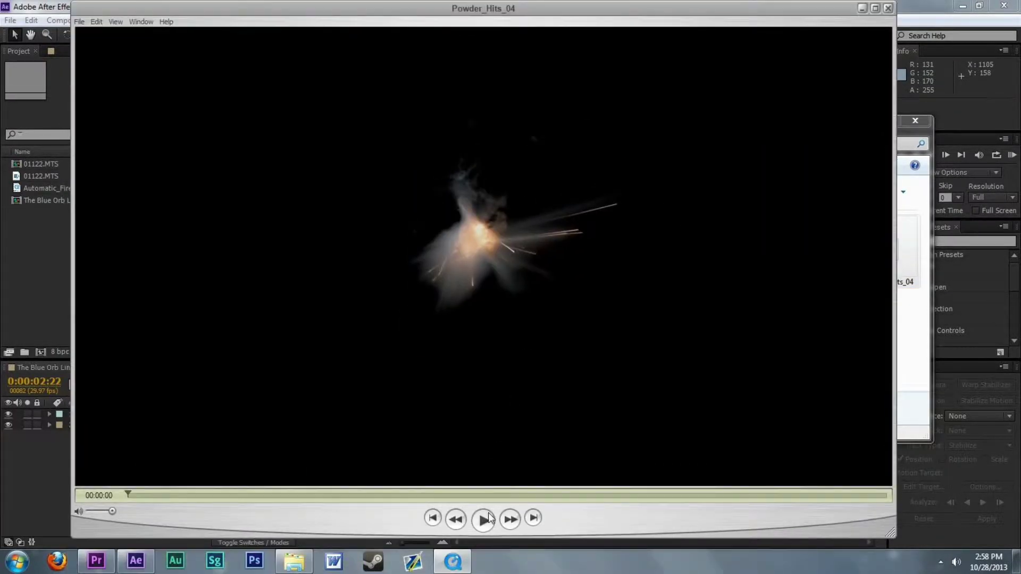
click(484, 519)
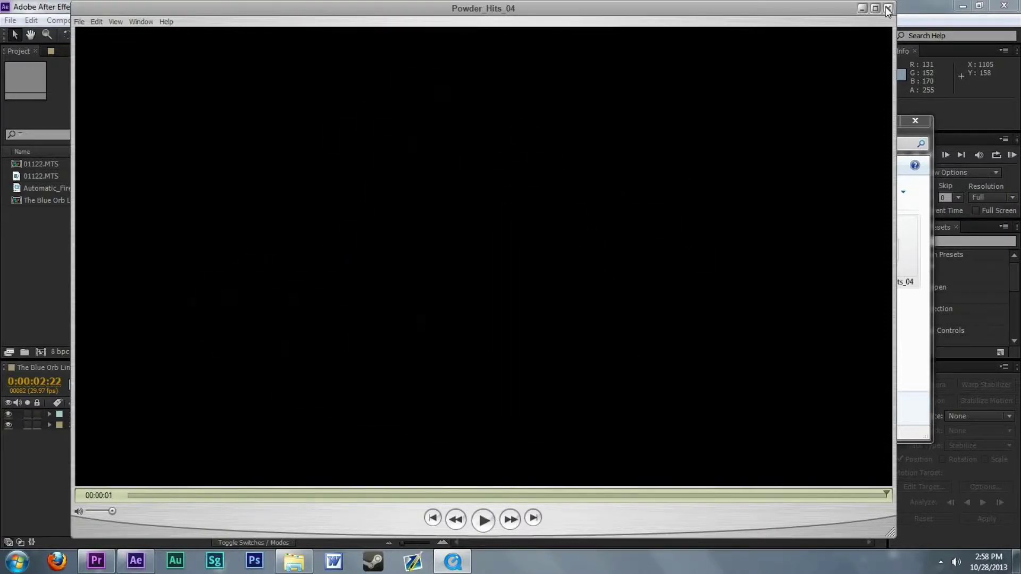
click(888, 9)
Step: Import Powder_Hits_04 into the After Effects project and place it beneath the Automatic_Fire_04.mov layer, starting at 0:00:02:22
drag(882, 246, 165, 290)
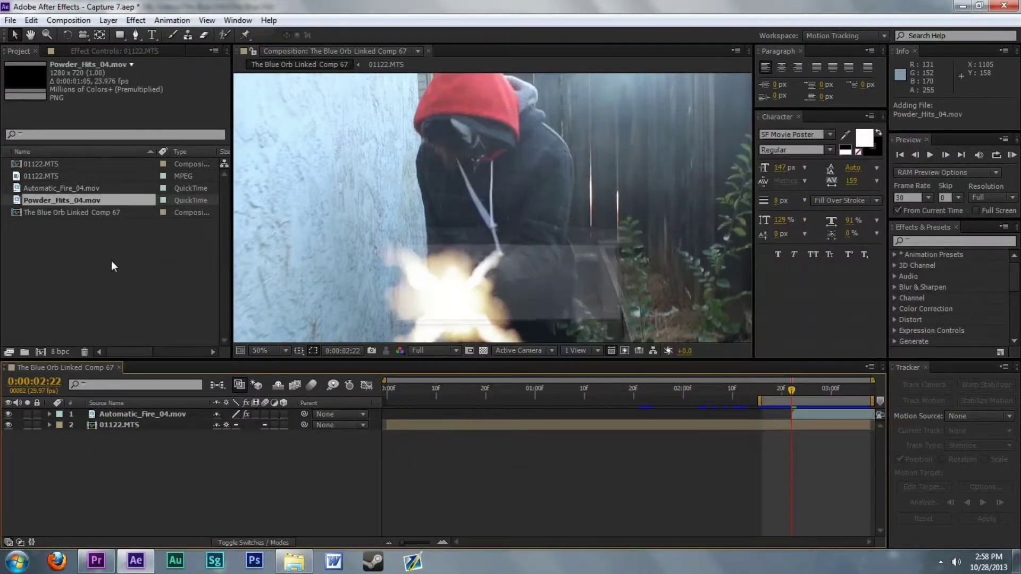
click(53, 251)
drag(67, 201, 791, 421)
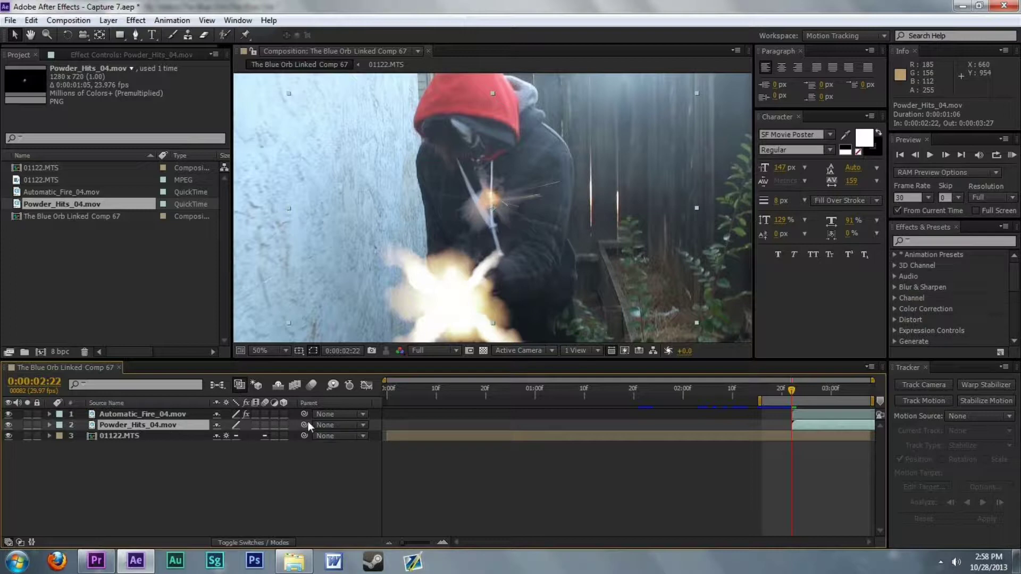
Step: Parent Powder_Hits_04.mov to the Automatic_Fire_04.mov layer, move it onto the muzzle flash, and scale it to about 67% by 83%
drag(303, 425, 160, 414)
drag(610, 189, 564, 286)
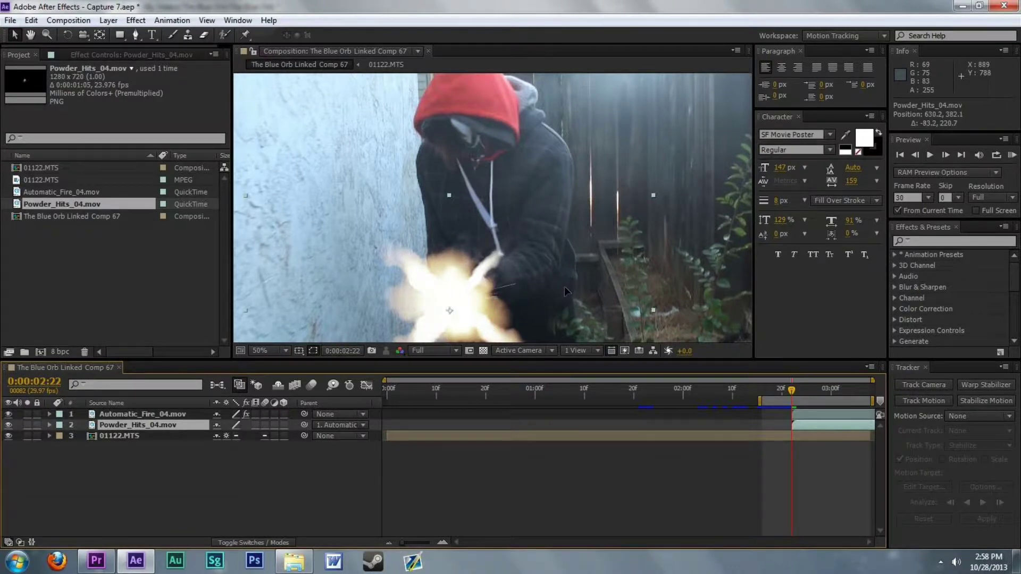
drag(654, 193, 672, 172)
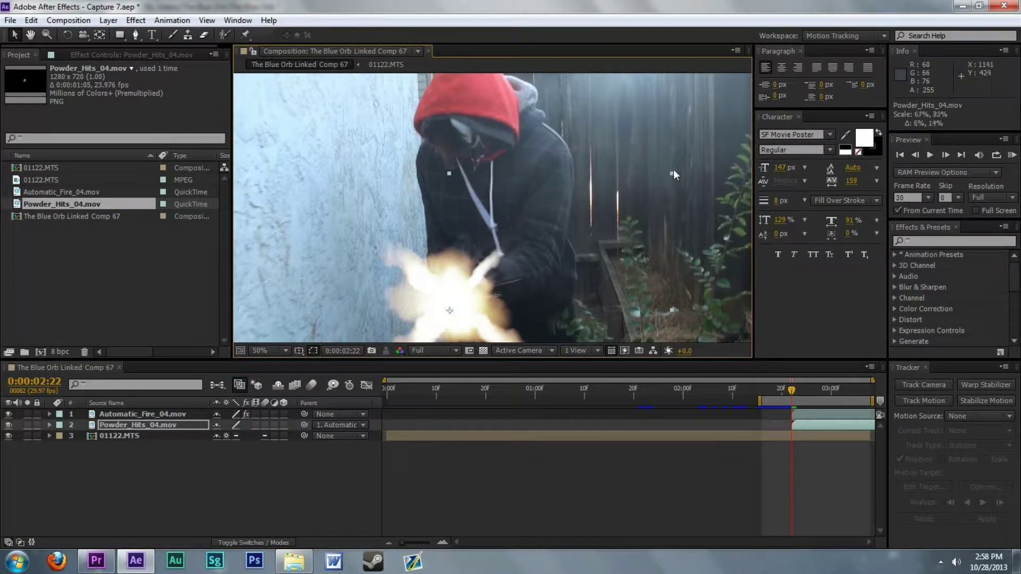
drag(620, 230, 627, 234)
Step: Preview the shot from 0:00:02:16 to check how the powder smoke follows the muzzle flash
drag(785, 388, 763, 397)
key(KP_0)
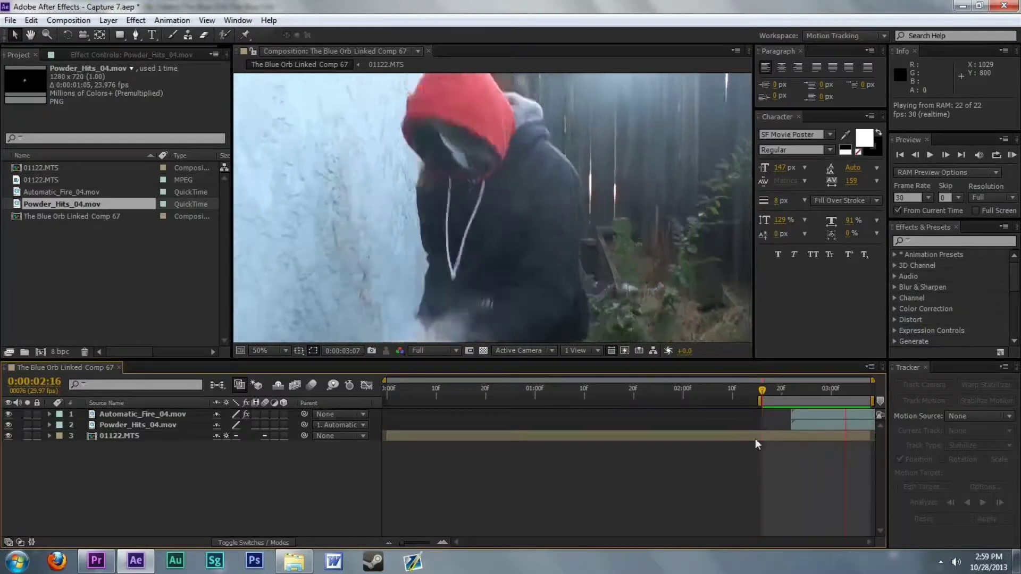
drag(817, 387, 771, 413)
key(space)
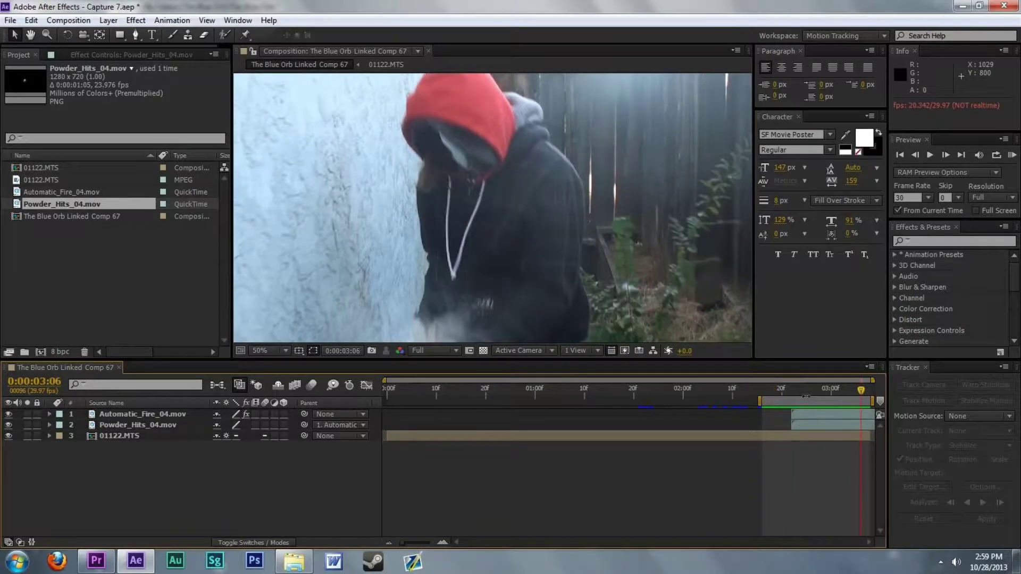
Step: Lower the opacity of the Powder_Hits_04.mov layer to 55%, judging the smoke at 0:00:03:02
drag(829, 389, 841, 390)
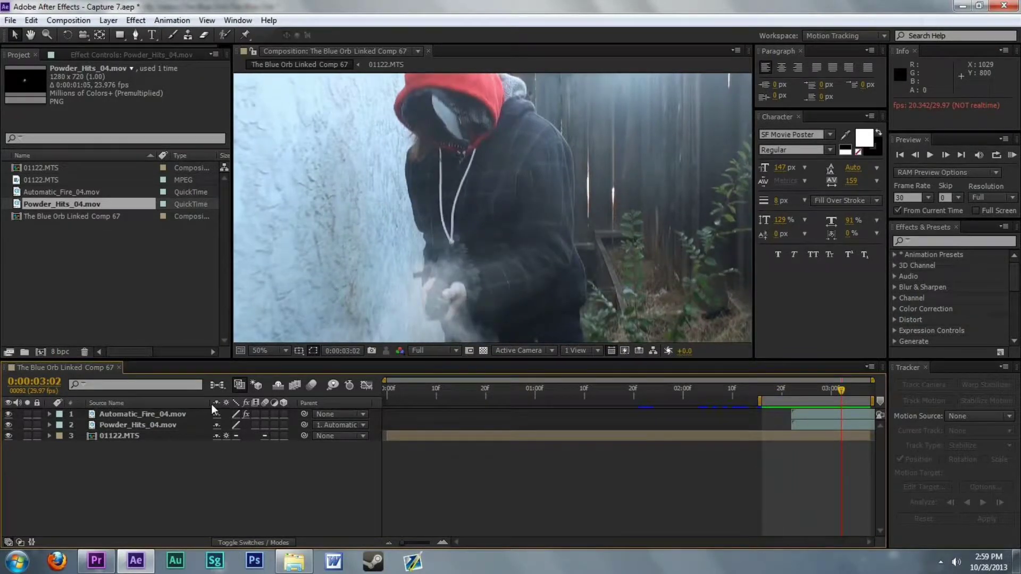
click(194, 425)
key(t)
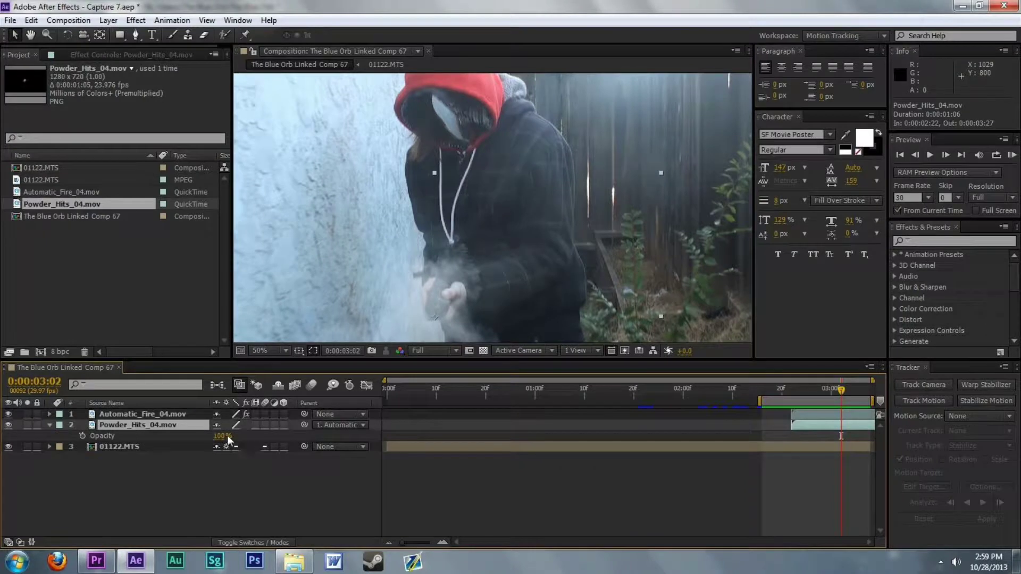
drag(227, 436, 215, 436)
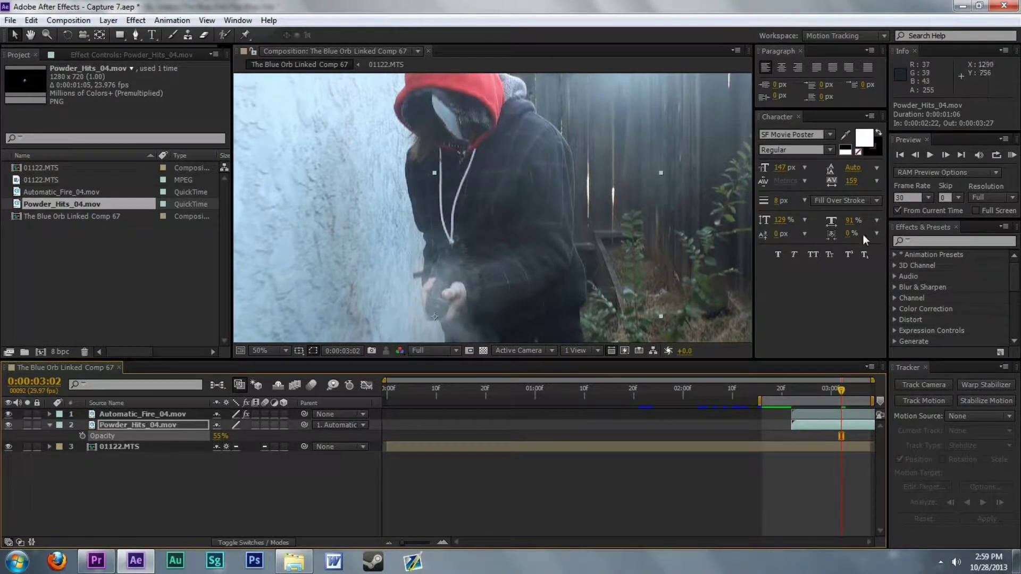
Step: Apply the Tint effect to Powder_Hits_04.mov and map white to the light blue ADEDFF
click(912, 241)
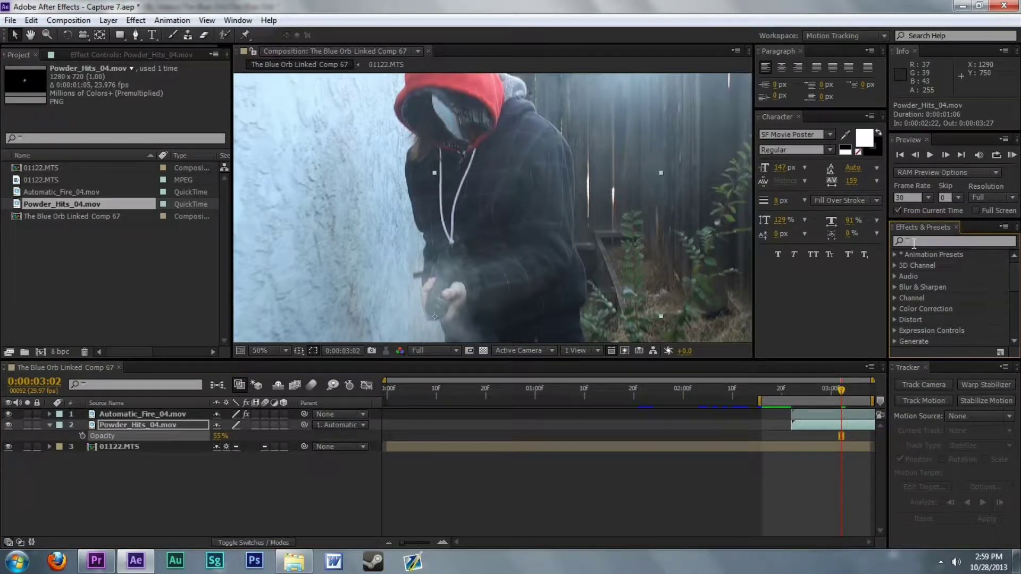
text(tint)
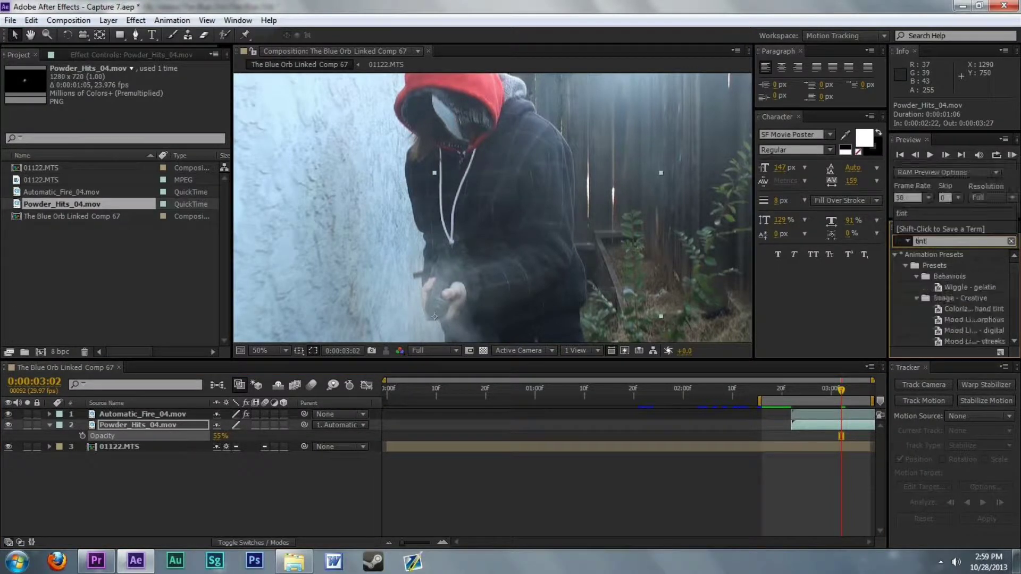
drag(930, 308, 841, 429)
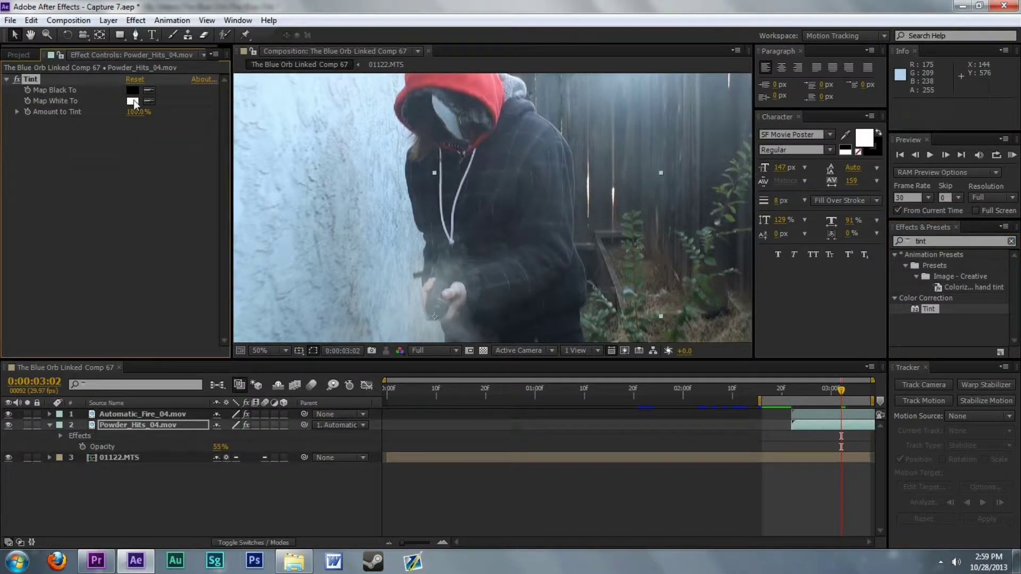
click(132, 101)
drag(230, 380, 103, 316)
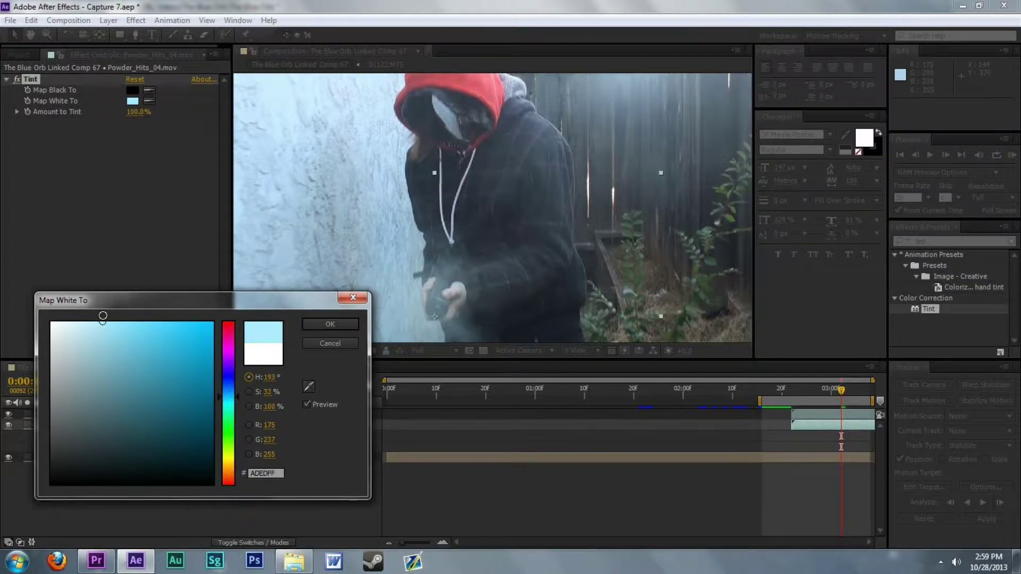
click(333, 324)
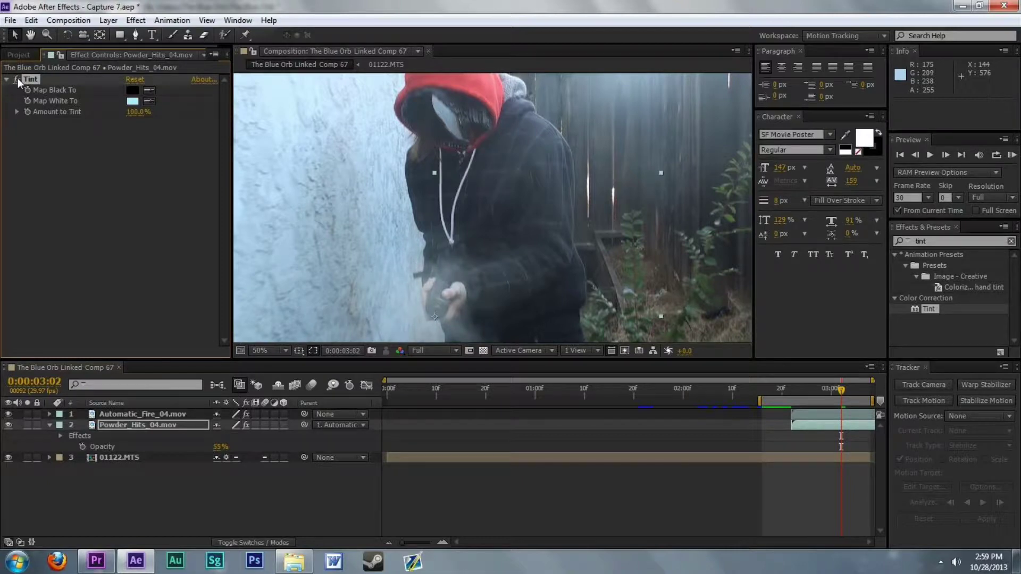
Step: Change the blending mode of the Powder_Hits_04.mov layer and collapse its properties
right_click(180, 424)
mouse_move(266, 219)
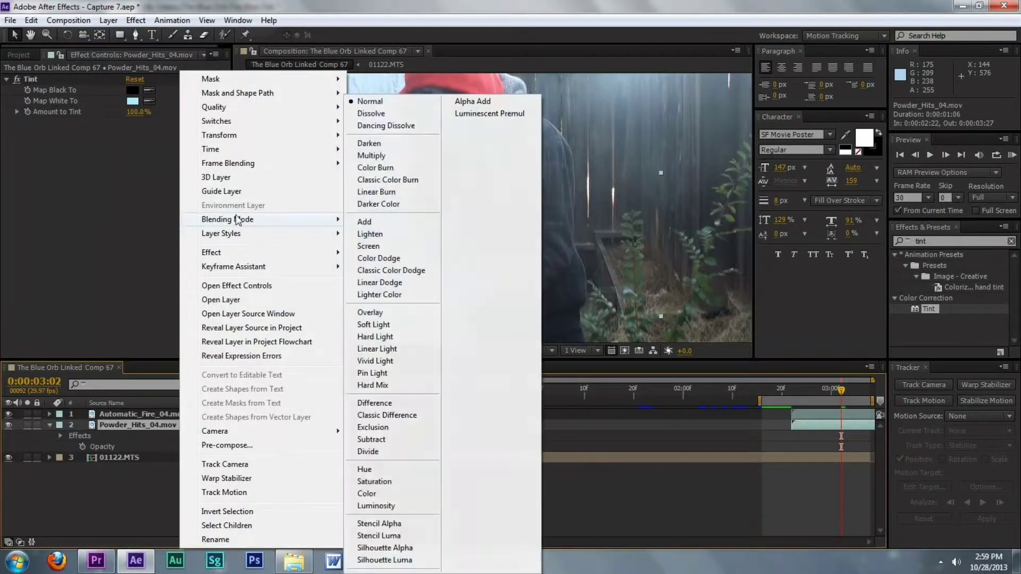
click(423, 254)
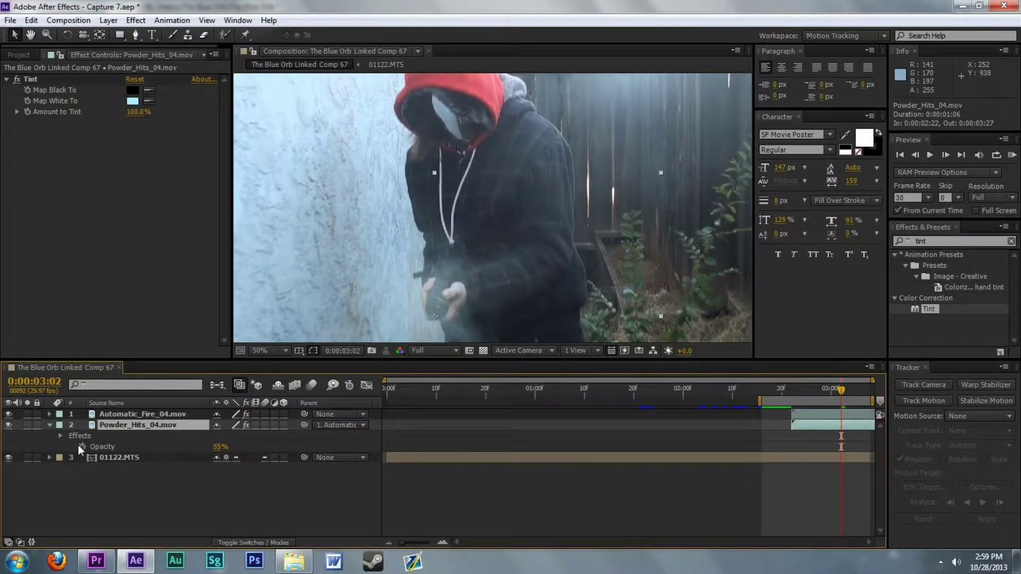
click(49, 425)
Step: Preview the shot from 0:00:02:16 to check the tinted, fainter smoke against the footage
click(762, 396)
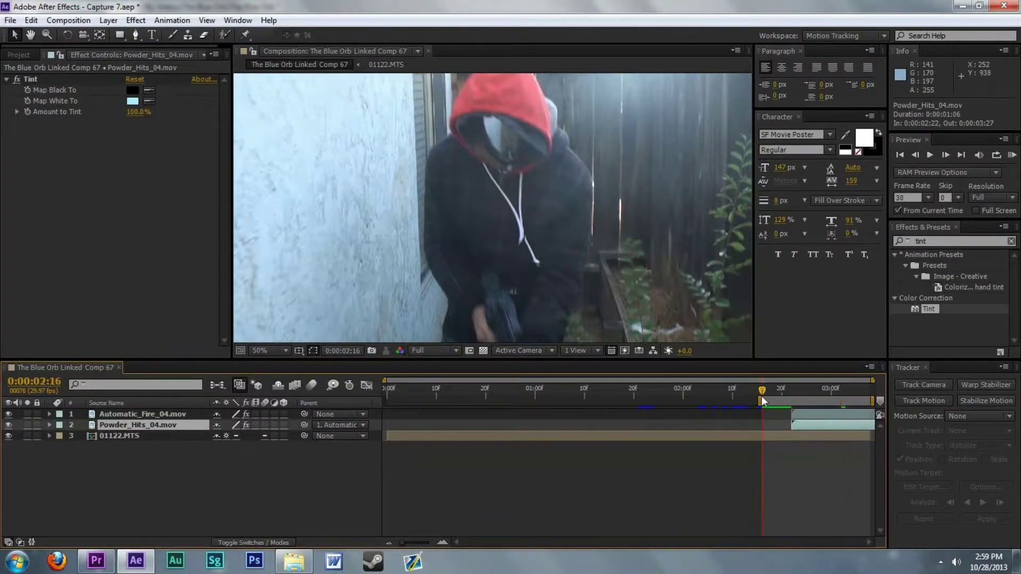
key(KP_0)
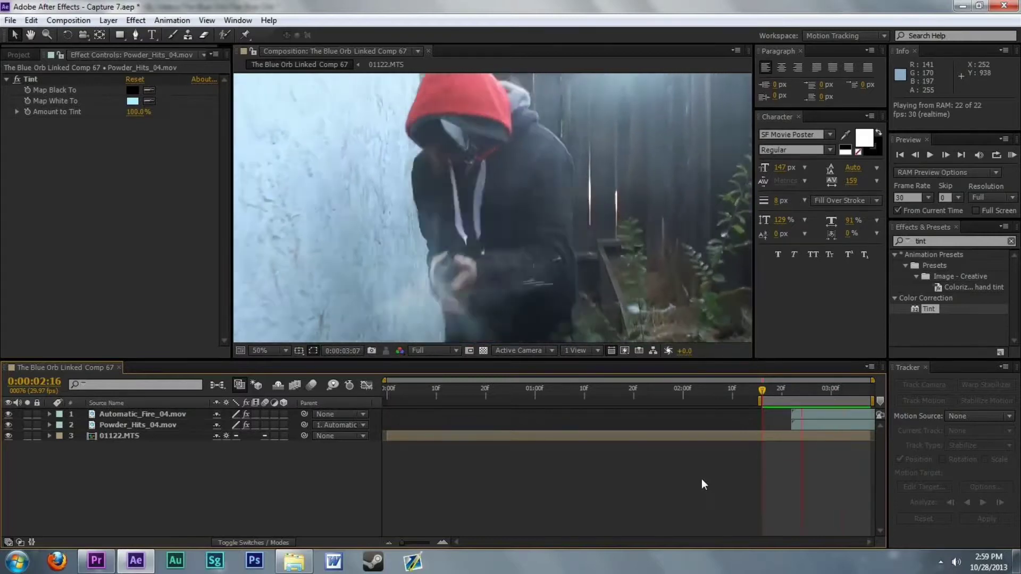
key(space)
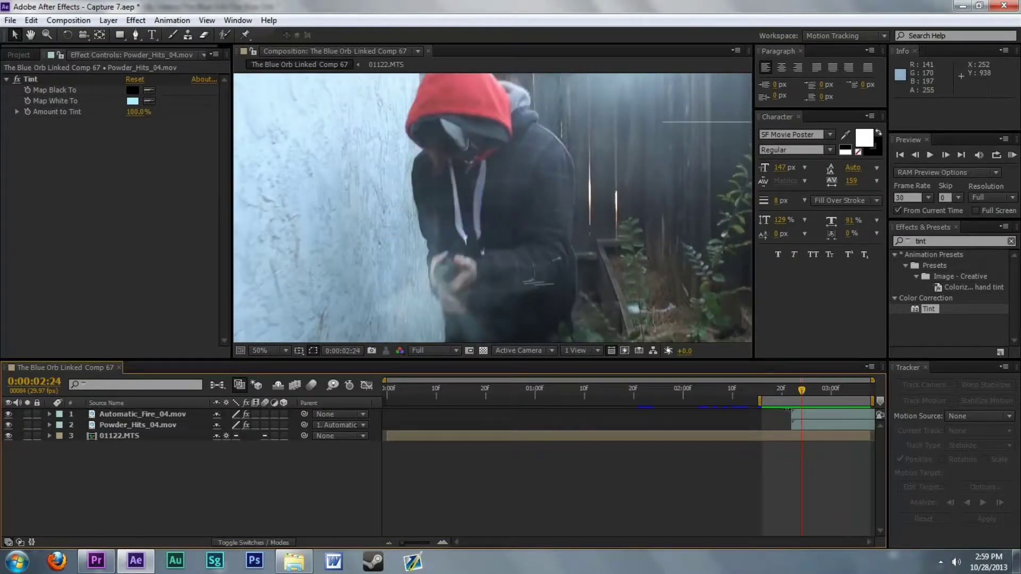
Step: Hide the Powder_Hits_04.mov layer, preview the shot from 0:00:02:21 without smoke, and show the layer again
mouse_move(795, 391)
mouse_down()
mouse_move(834, 392)
mouse_move(811, 391)
mouse_move(802, 404)
mouse_up()
click(8, 425)
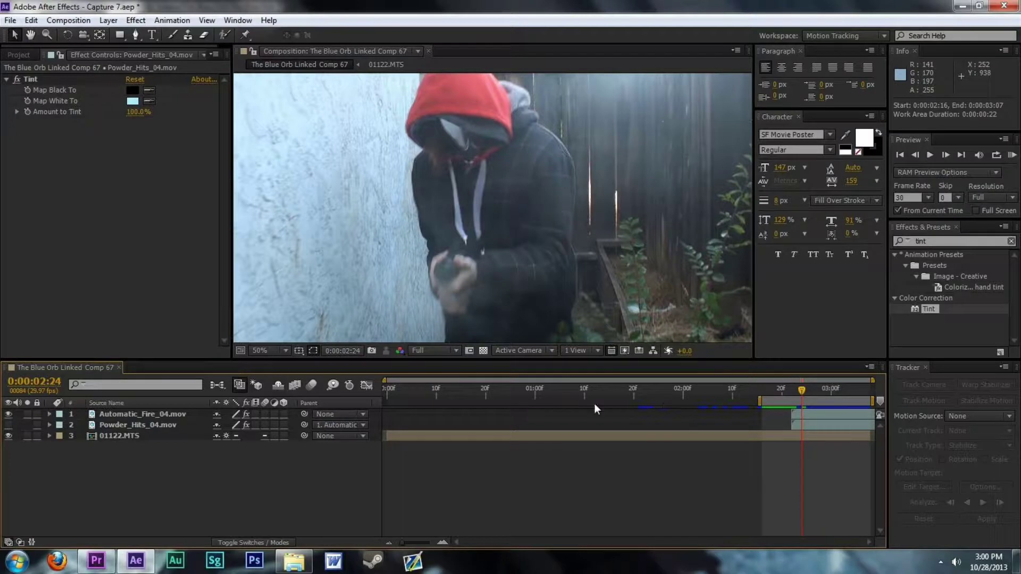
click(786, 387)
key(KP_0)
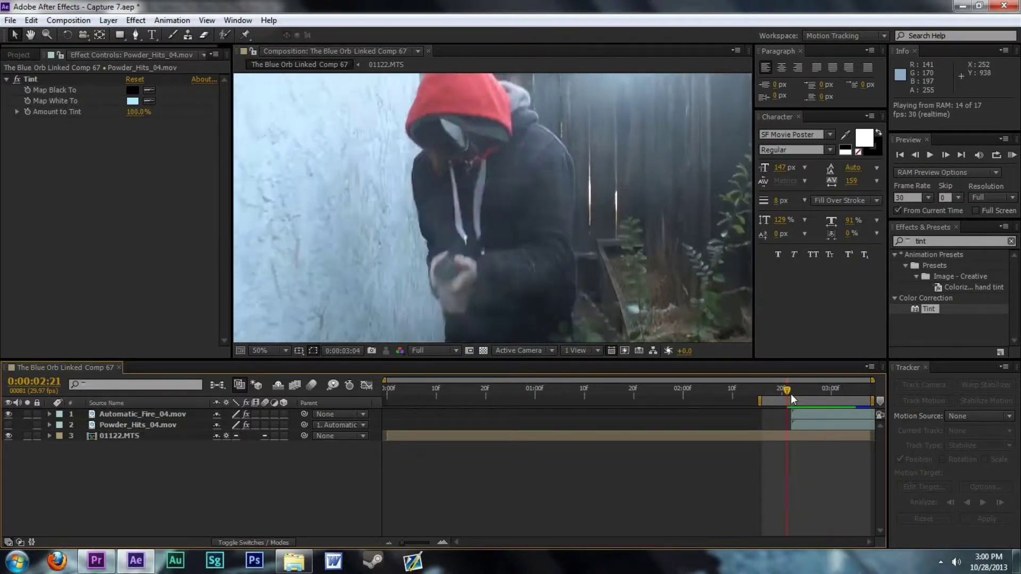
drag(789, 398, 798, 394)
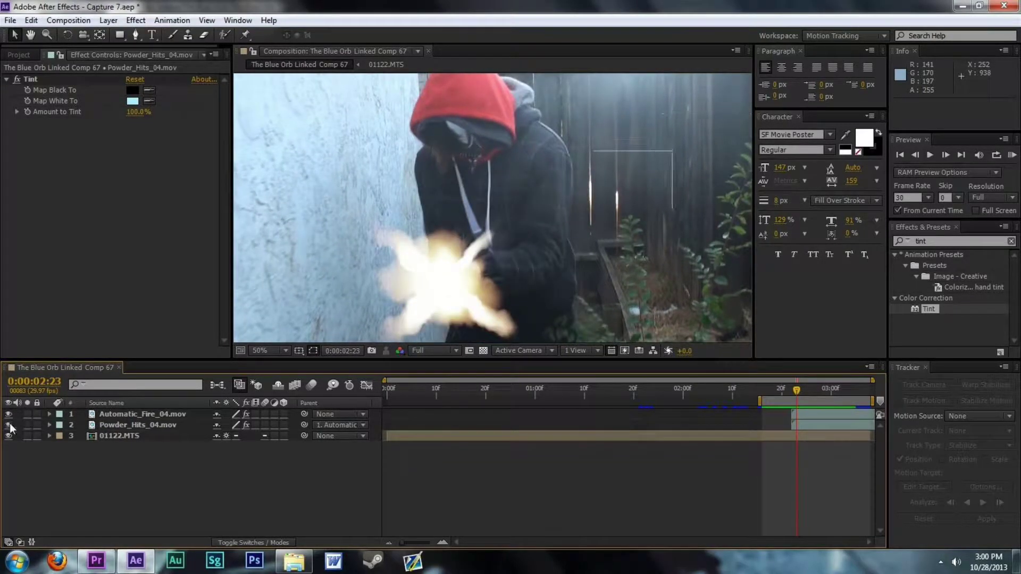
Step: Play the shot with the smoke shown, inspect the frames around the muzzle flash, and preview it again from 0:00:02:16
drag(796, 392, 766, 391)
key(space)
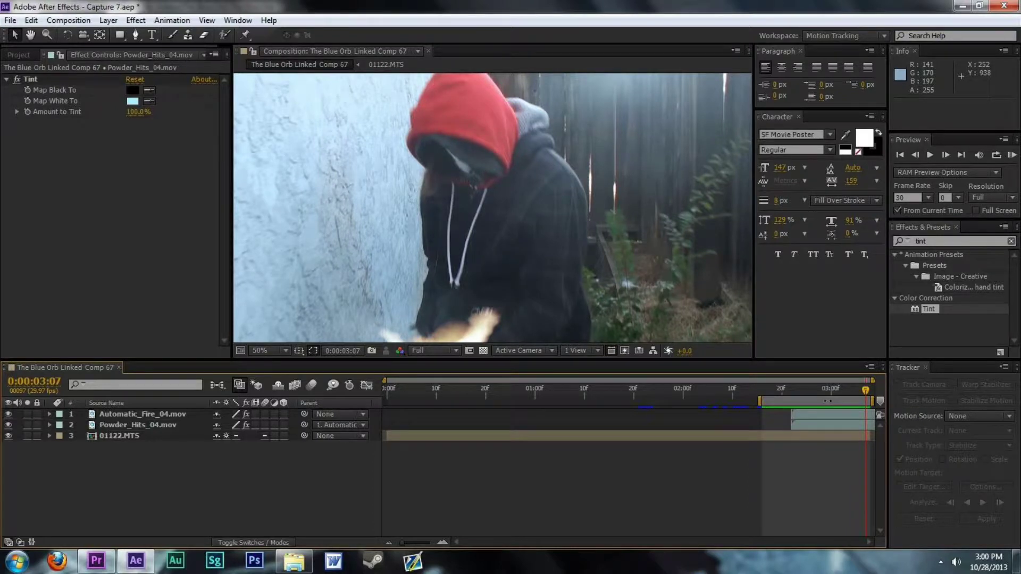
drag(821, 391, 793, 423)
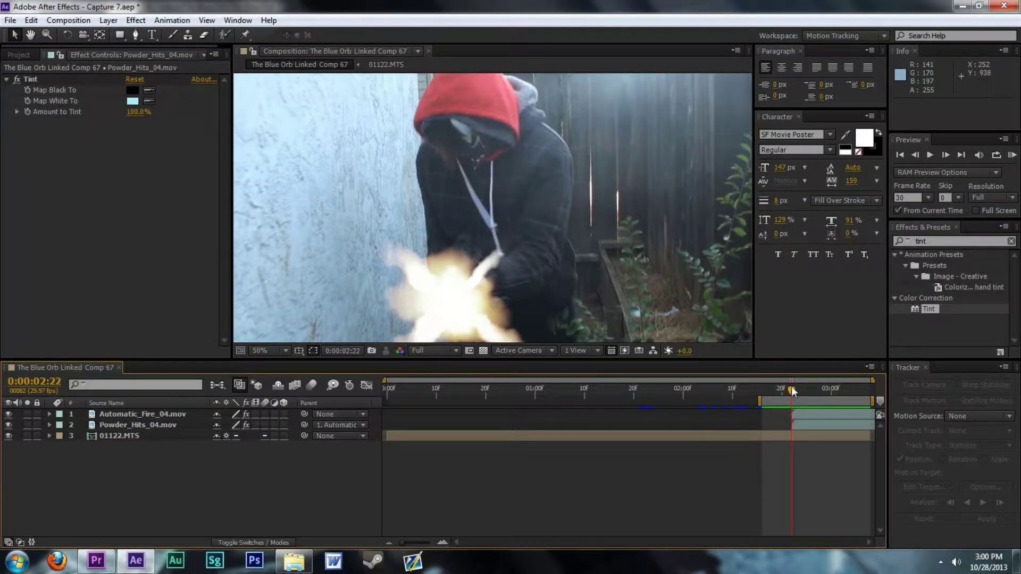
click(941, 562)
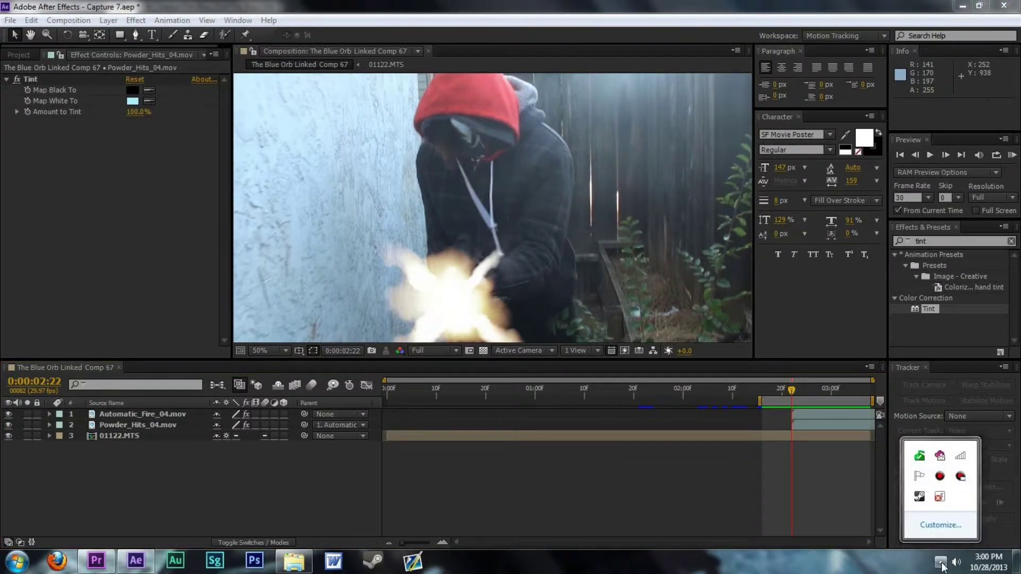
click(941, 562)
drag(792, 389, 808, 392)
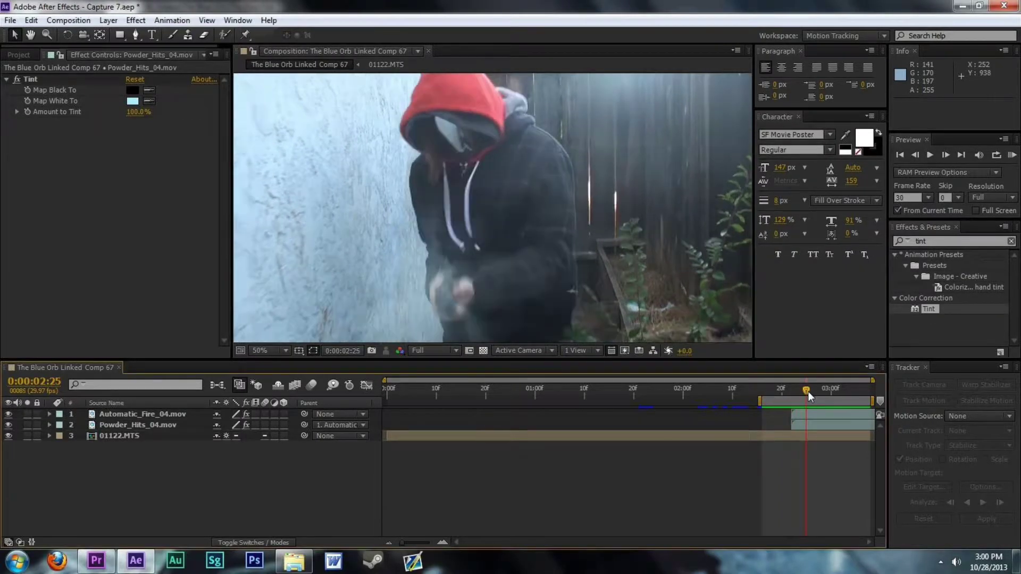
click(19, 55)
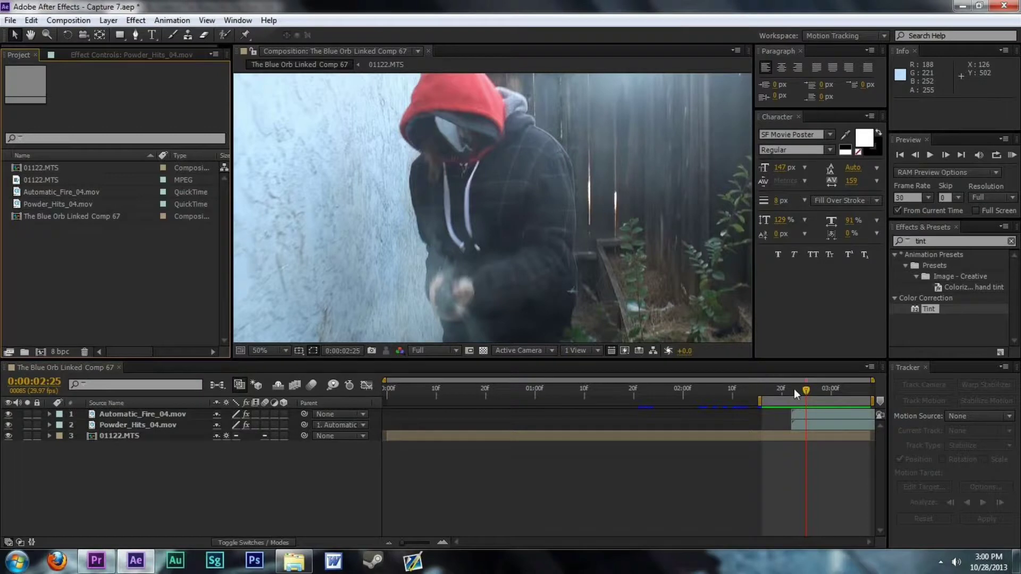
drag(806, 391, 763, 438)
key(KP_0)
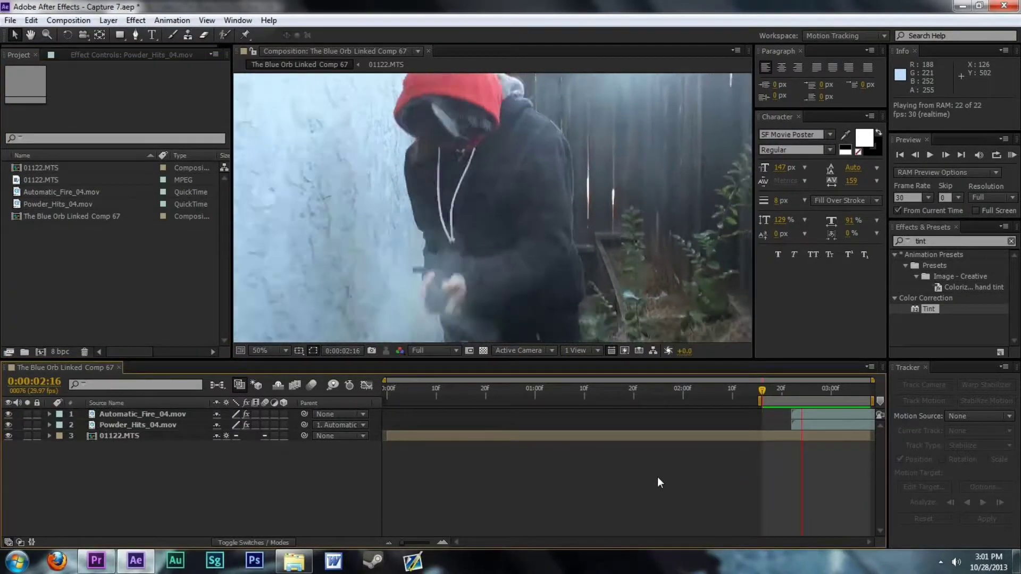
Step: Split the 01122.MTS layer at 0:00:02:22, where the muzzle flash begins, and check the new segment's visibility
click(791, 391)
drag(791, 390, 792, 393)
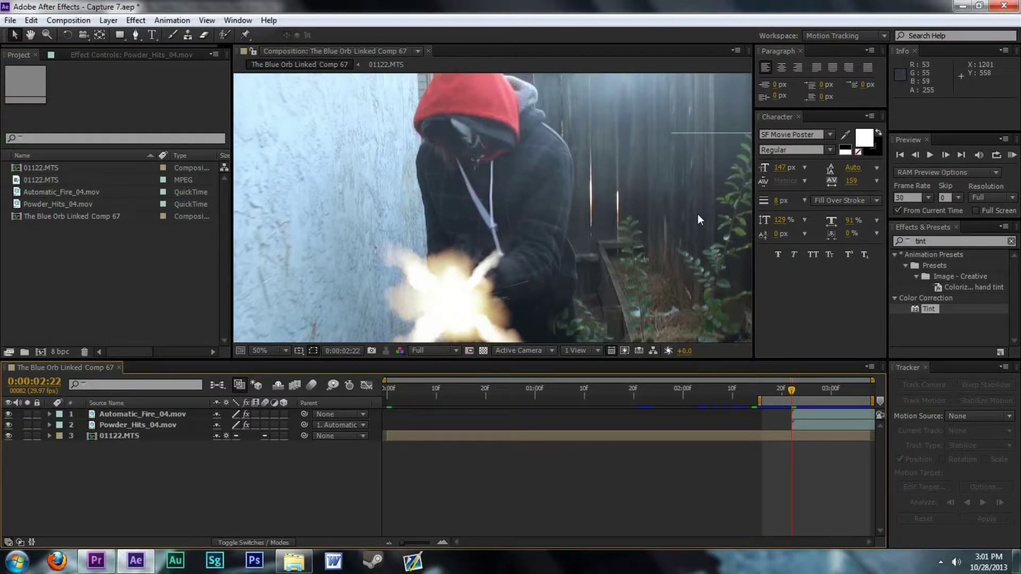
click(671, 437)
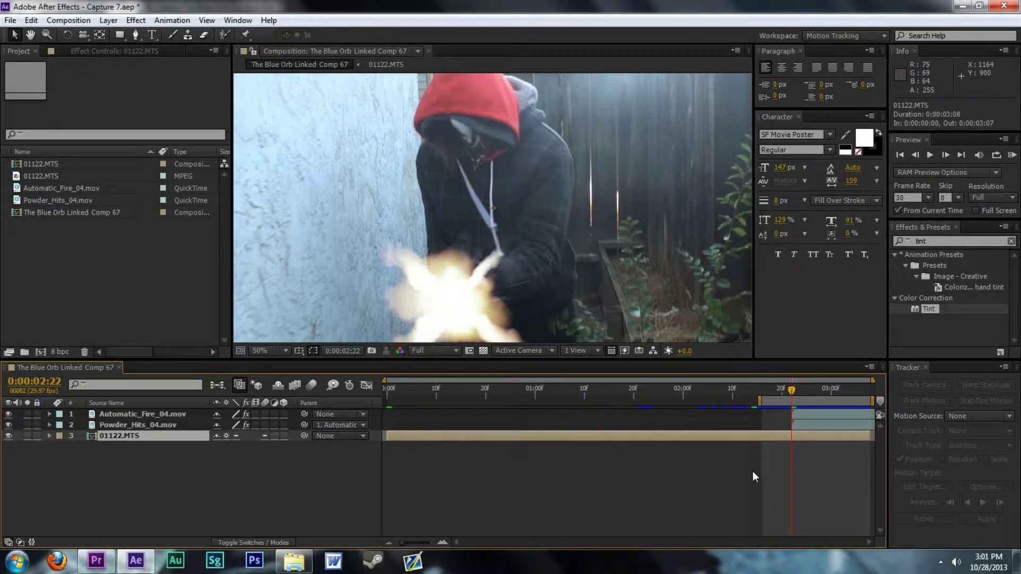
key(ctrl+shift+d)
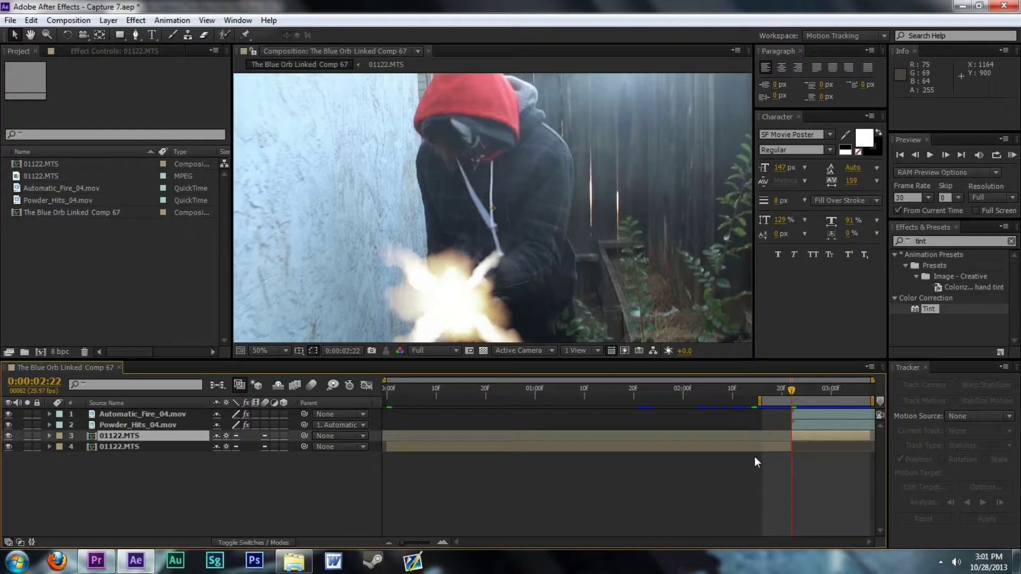
click(9, 436)
click(9, 436)
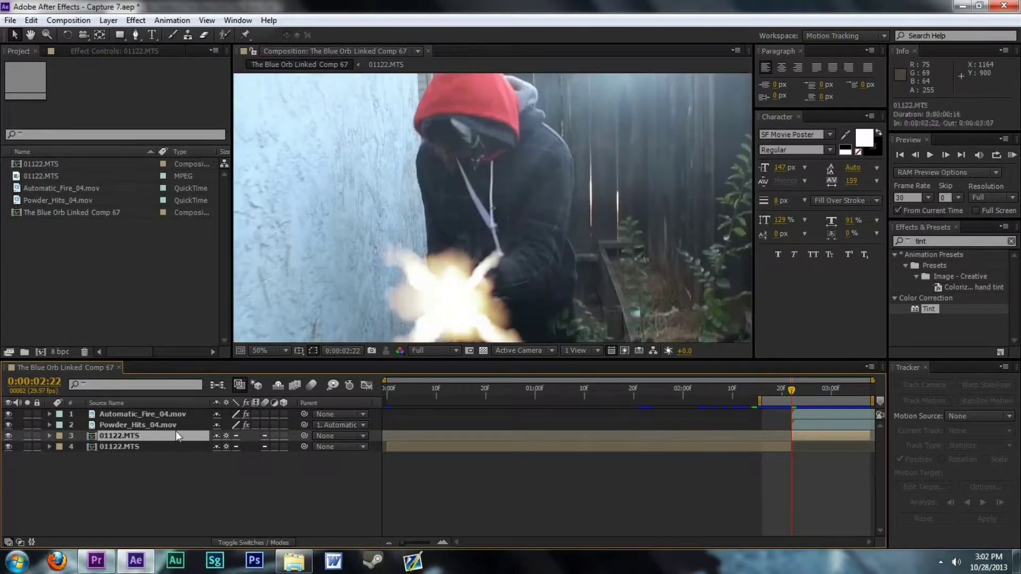
drag(803, 392, 793, 400)
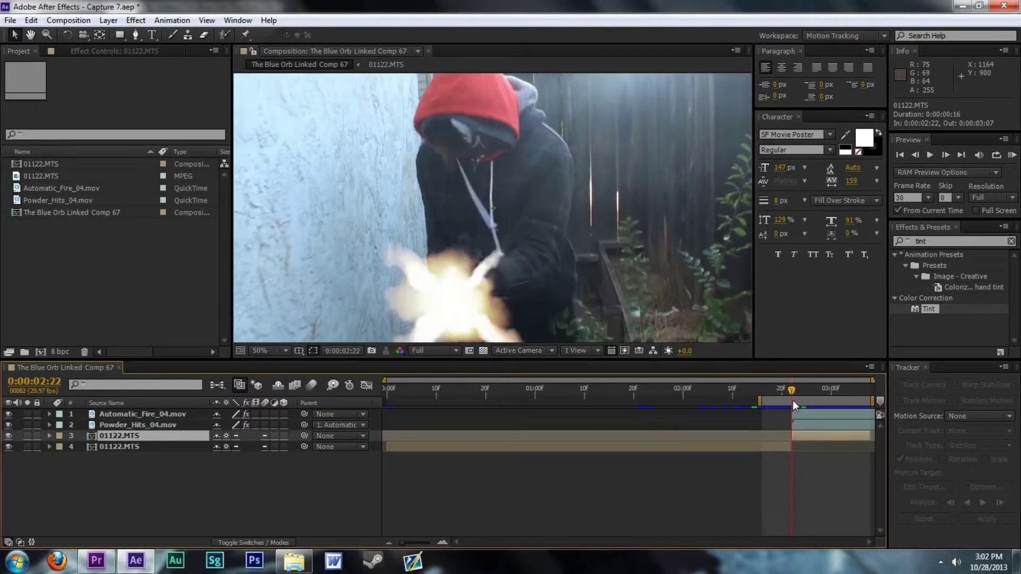
Step: Try the Add blending mode on the second segment of 01122.MTS, and undo back to the unsplit layer
right_click(798, 436)
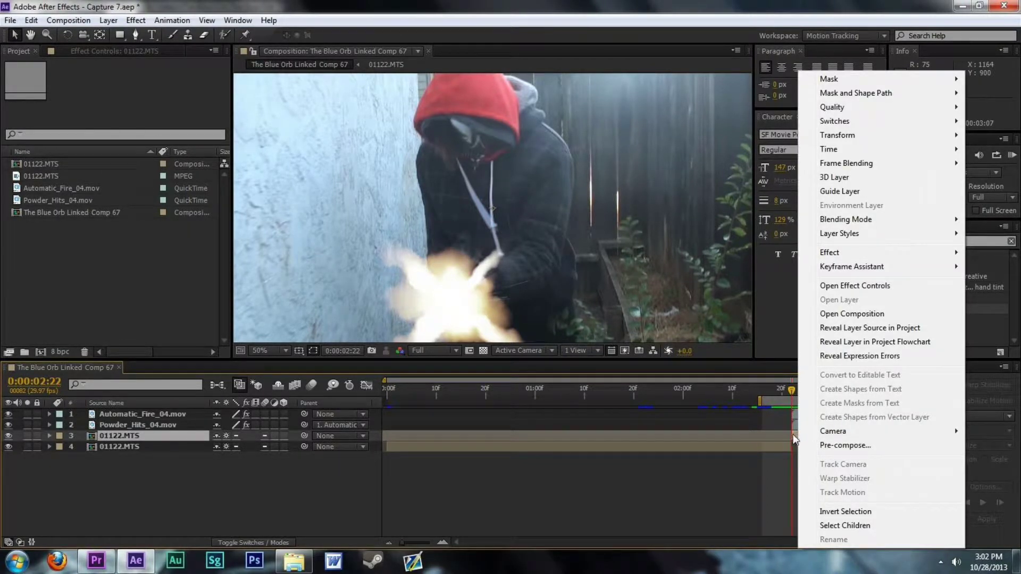
click(801, 436)
right_click(803, 434)
mouse_move(877, 225)
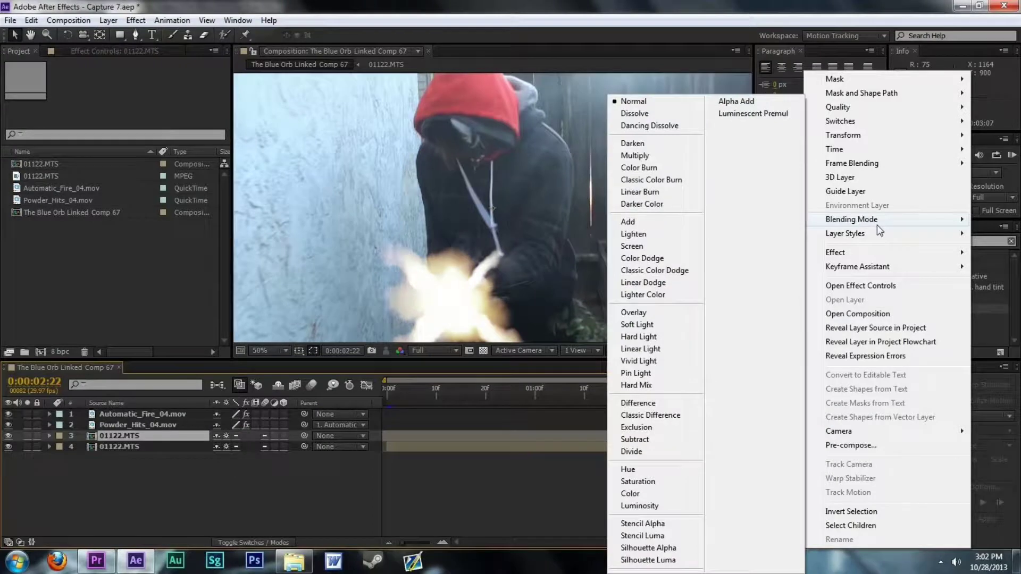
click(676, 221)
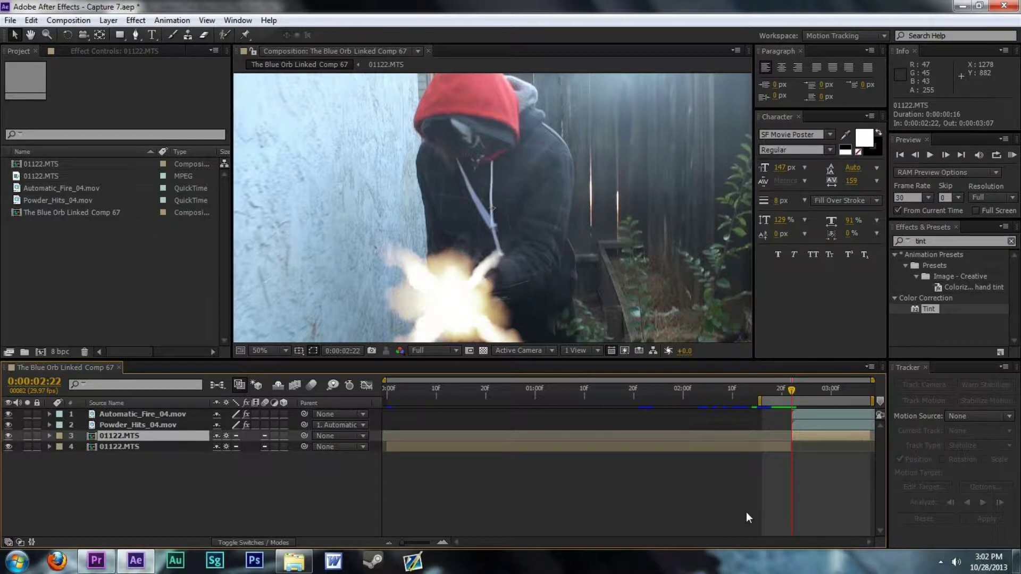
key(ctrl+z)
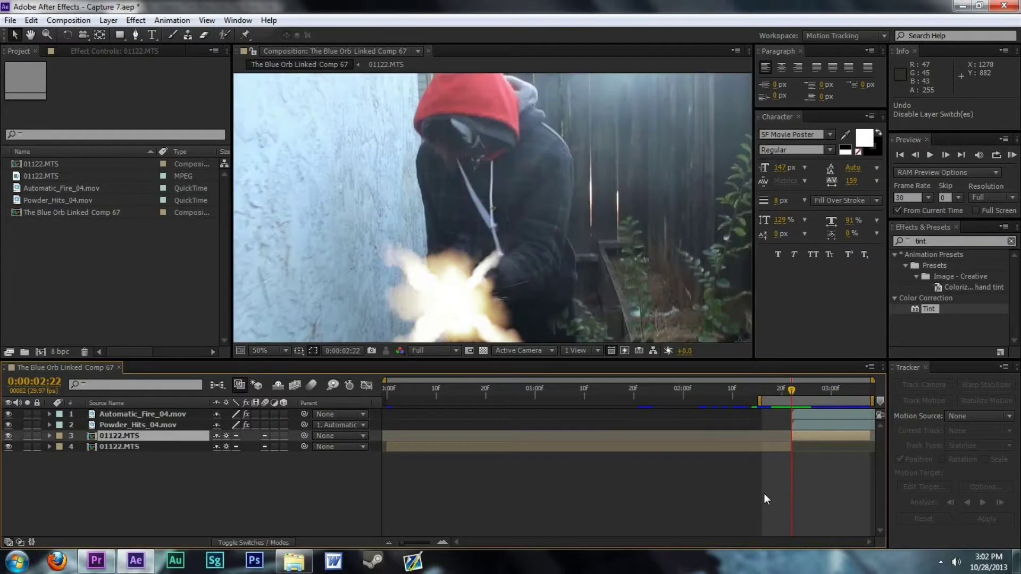
key(ctrl+z)
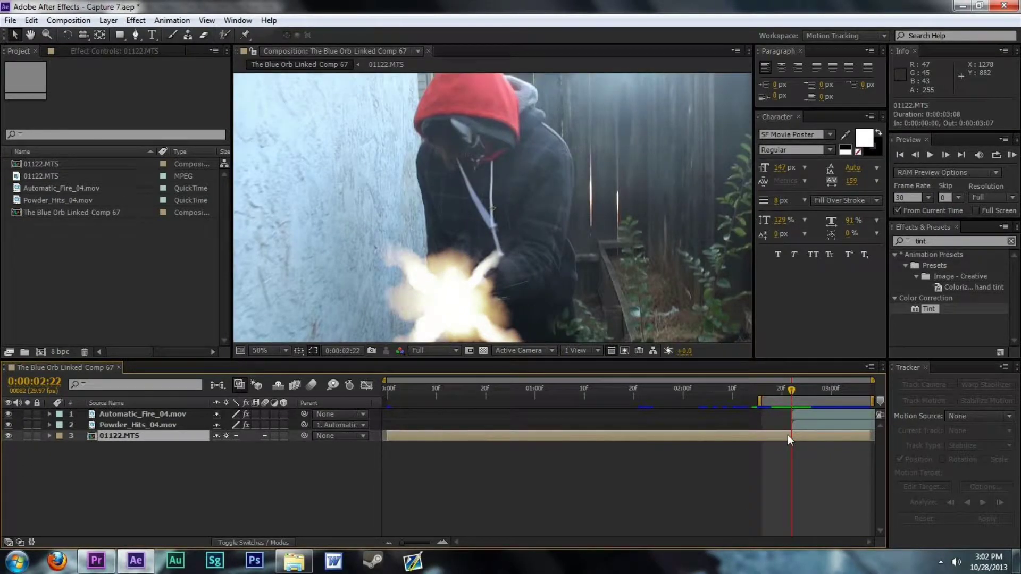
Step: Duplicate the 01122.MTS layer, split the copy at 0:00:02:22, and remove the copy's earlier part, keeping the full-length layer beneath
key(ctrl+d)
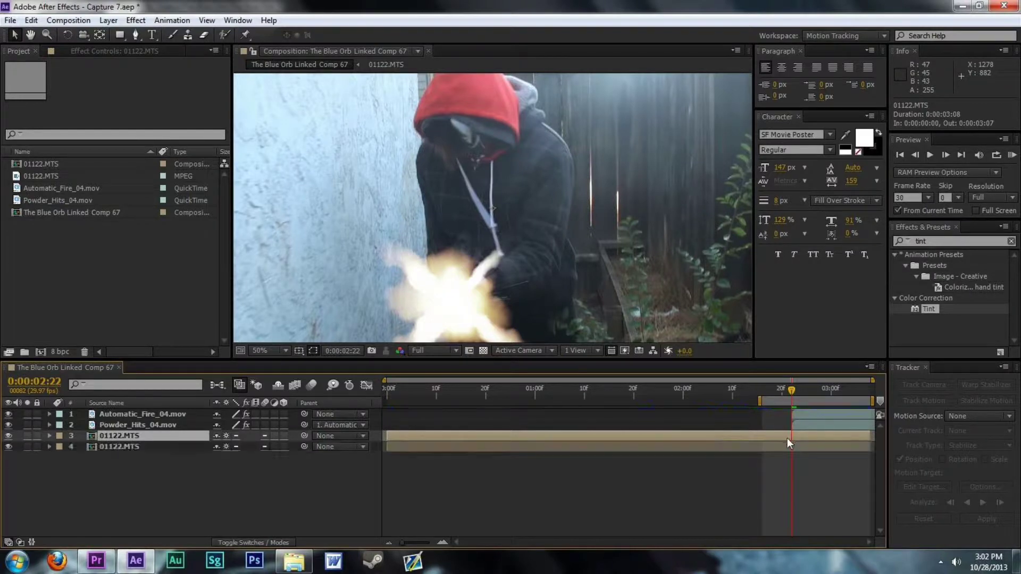
key(ctrl+shift+d)
click(777, 447)
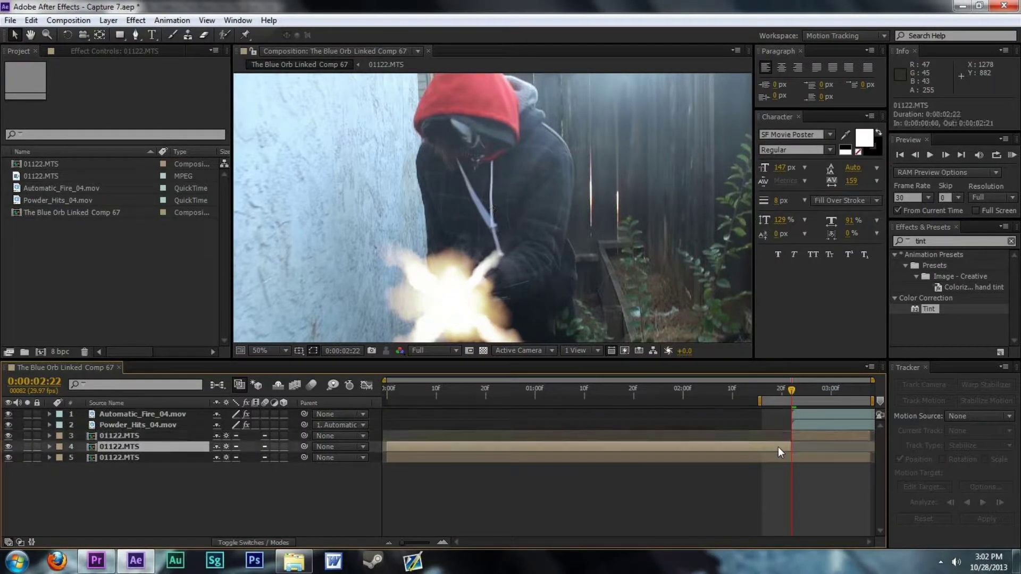
key(ctrl+z)
click(777, 447)
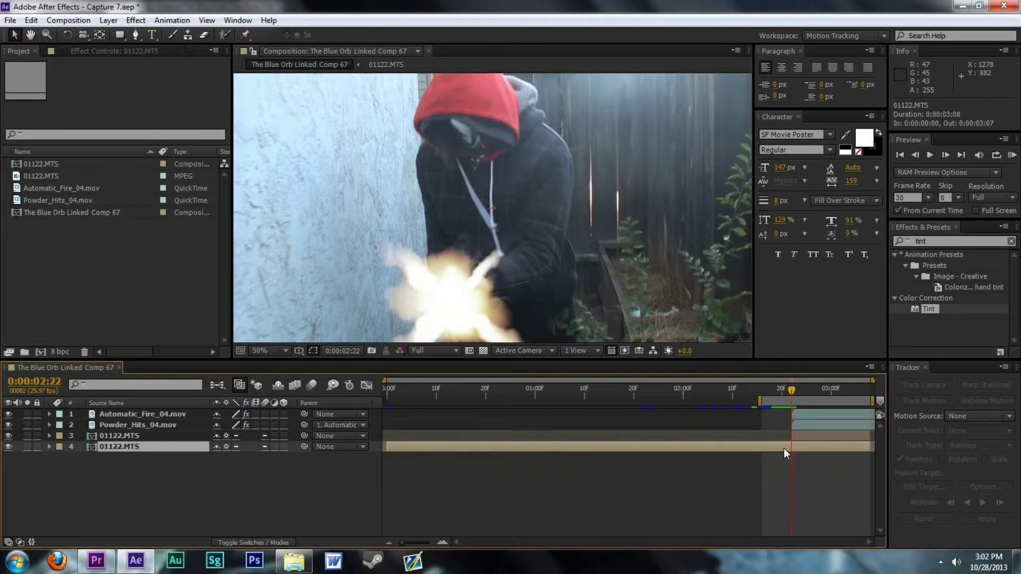
Step: Set the blending mode of the short upper 01122.MTS segment to Add, leaving the full-length layer below as it is
click(800, 436)
key(alt+bracketleft)
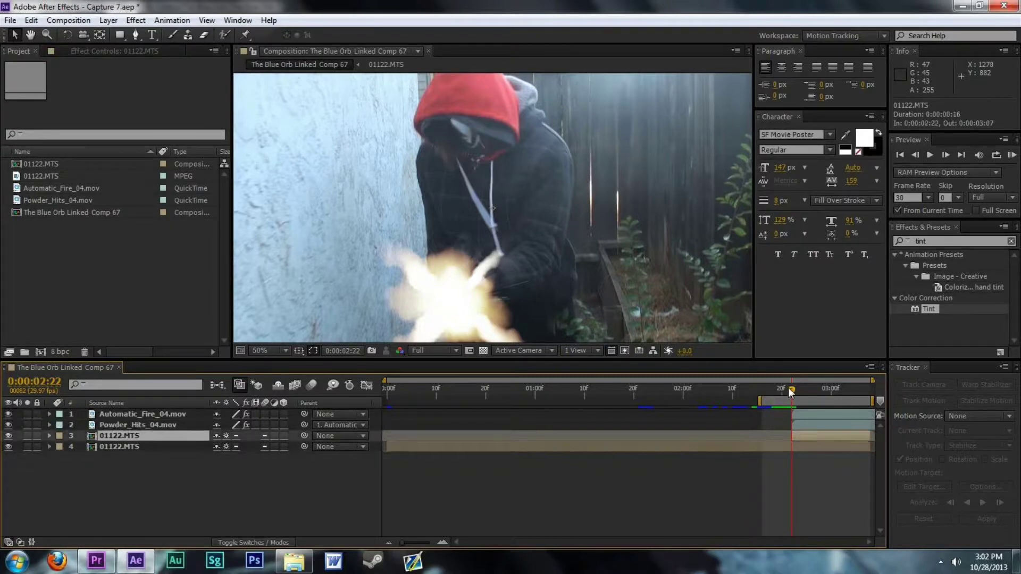
right_click(794, 434)
mouse_move(877, 219)
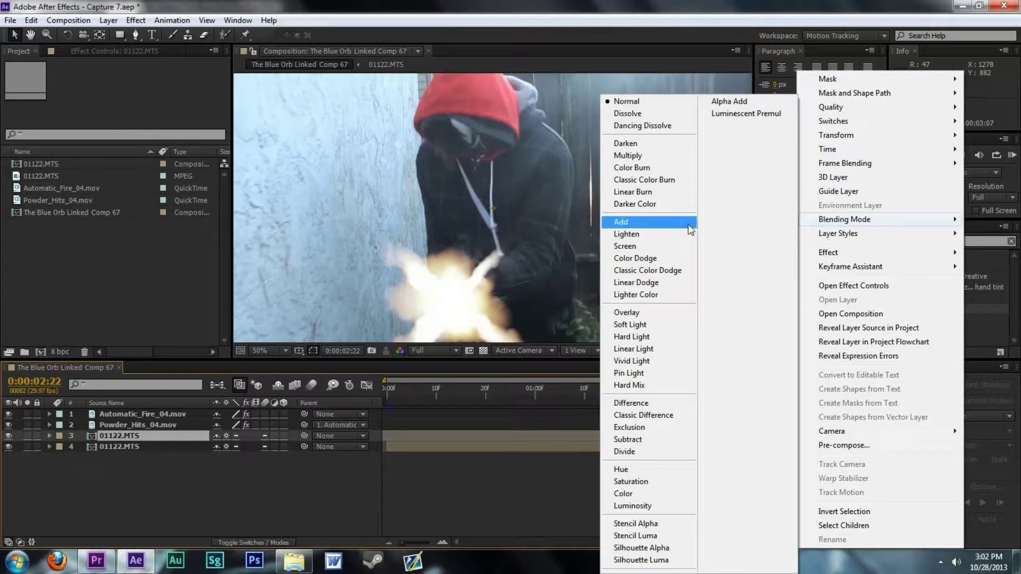
click(668, 224)
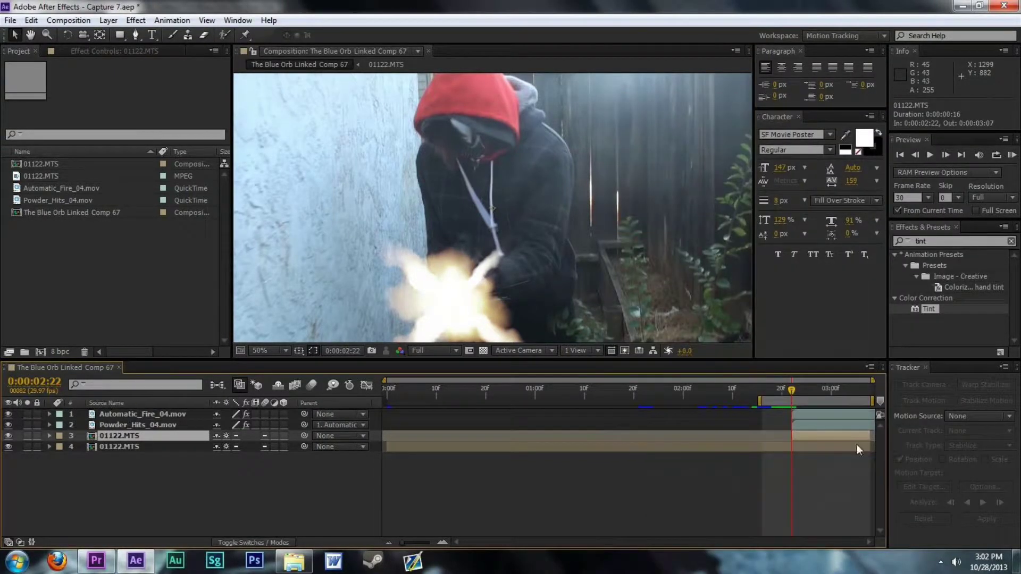
drag(796, 393, 792, 390)
click(619, 449)
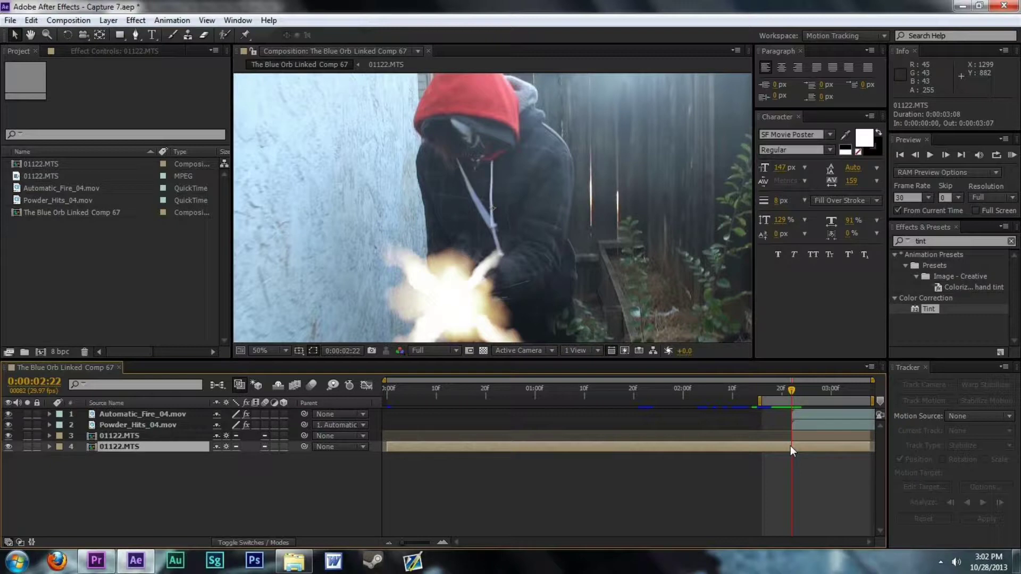
click(799, 438)
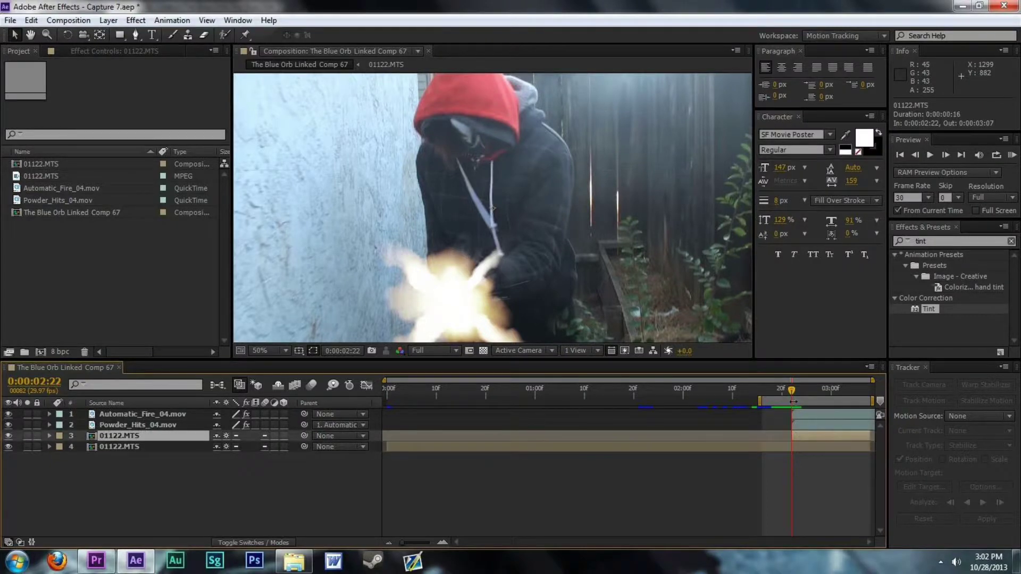
right_click(796, 438)
mouse_move(844, 223)
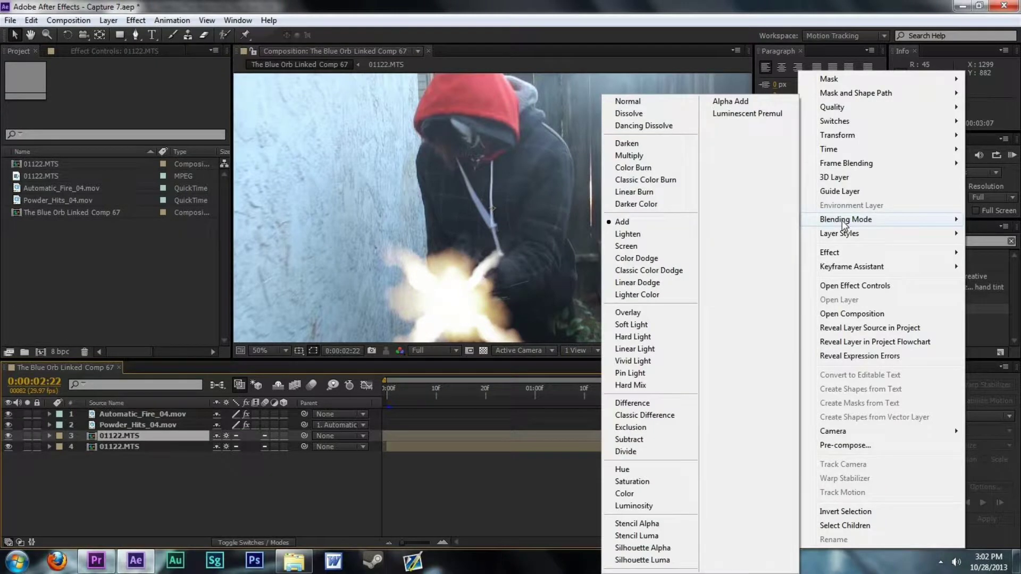
click(625, 221)
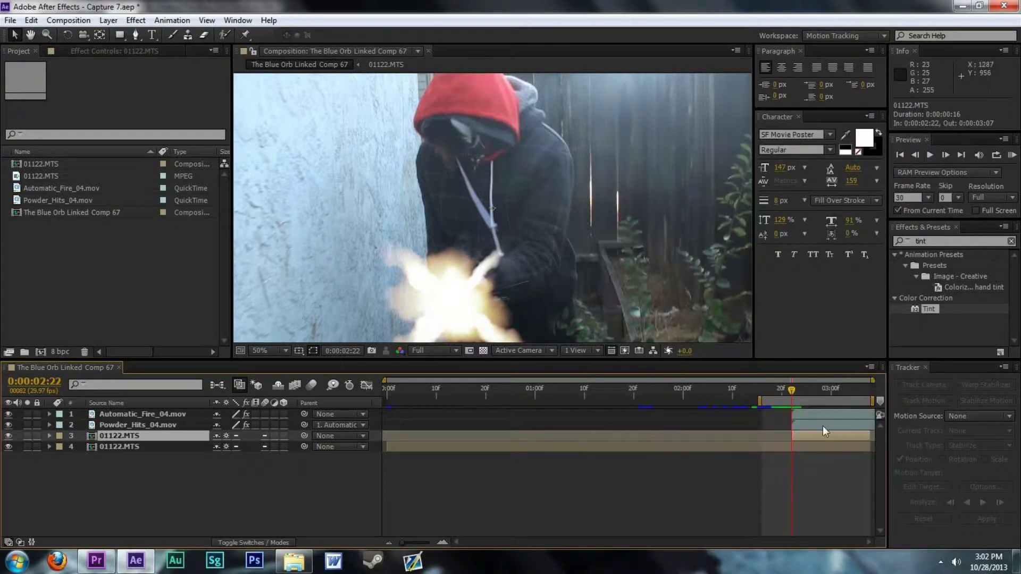
Step: Draw a closed Pen tool mask on the Add-blended segment around the man's face, chest and forearm, ending at the muzzle flash
click(136, 37)
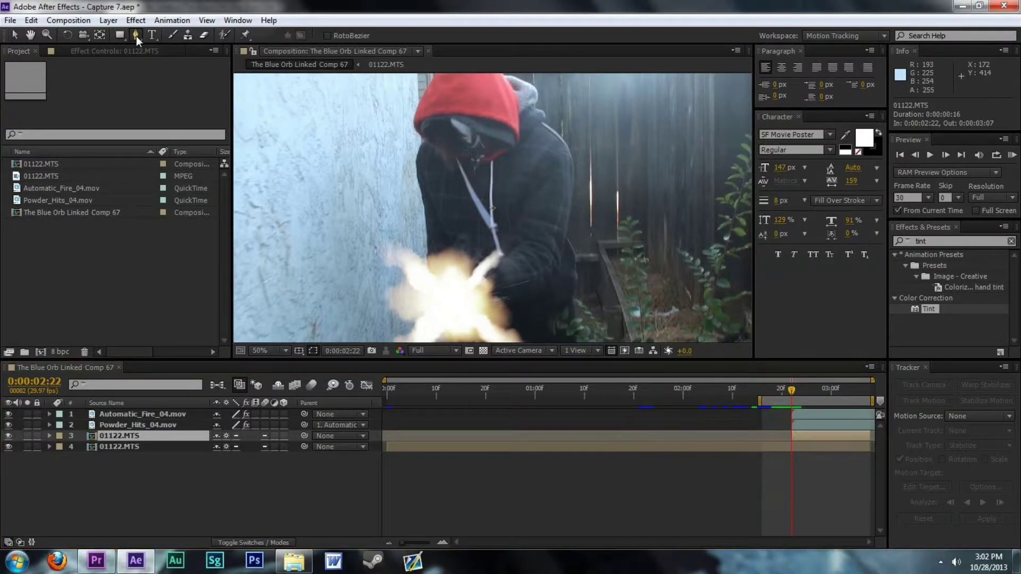
click(436, 272)
click(434, 235)
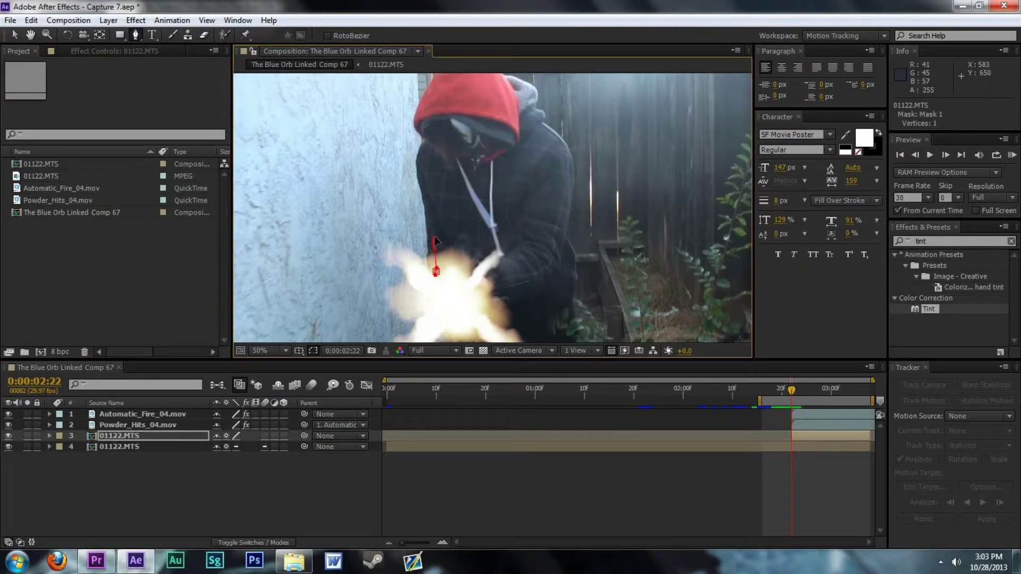
click(426, 189)
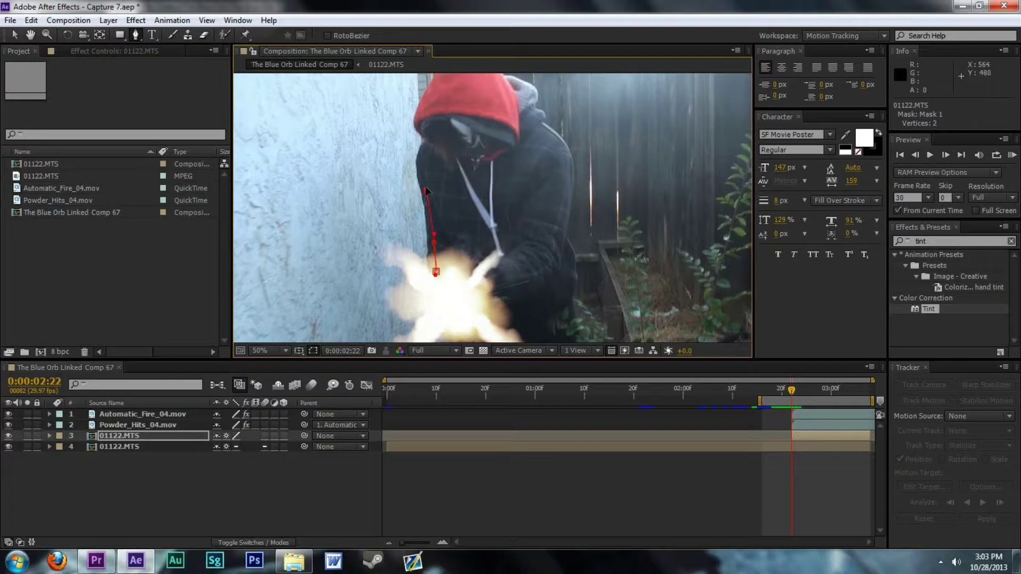
click(437, 153)
click(467, 161)
click(454, 156)
click(435, 133)
click(448, 116)
click(489, 121)
click(517, 141)
click(537, 158)
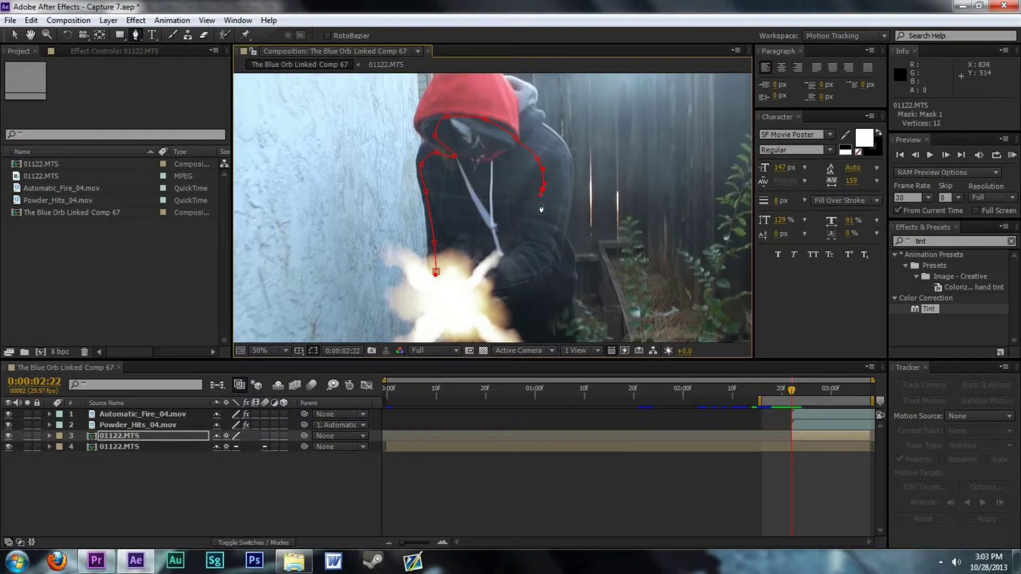
click(543, 220)
click(548, 185)
click(542, 238)
click(532, 259)
drag(533, 258, 521, 291)
click(521, 291)
drag(527, 285, 460, 308)
click(435, 272)
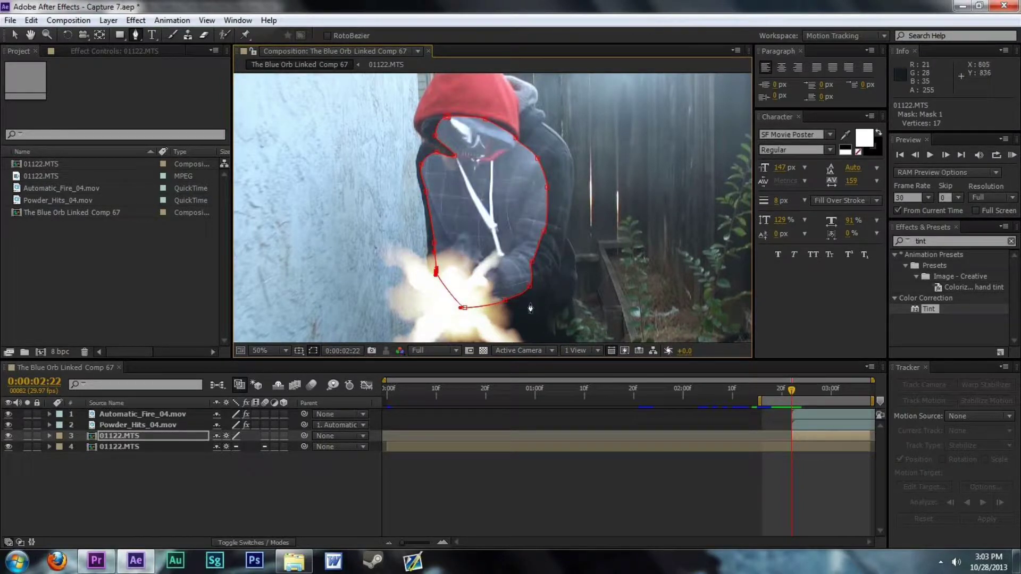
Step: Refine the body mask's points near the lower forearm and the shoulder beside the hood, and hide the mask outlines
drag(504, 303, 526, 290)
mouse_move(455, 156)
mouse_down()
mouse_move(434, 148)
mouse_move(448, 151)
mouse_up()
drag(441, 149, 432, 158)
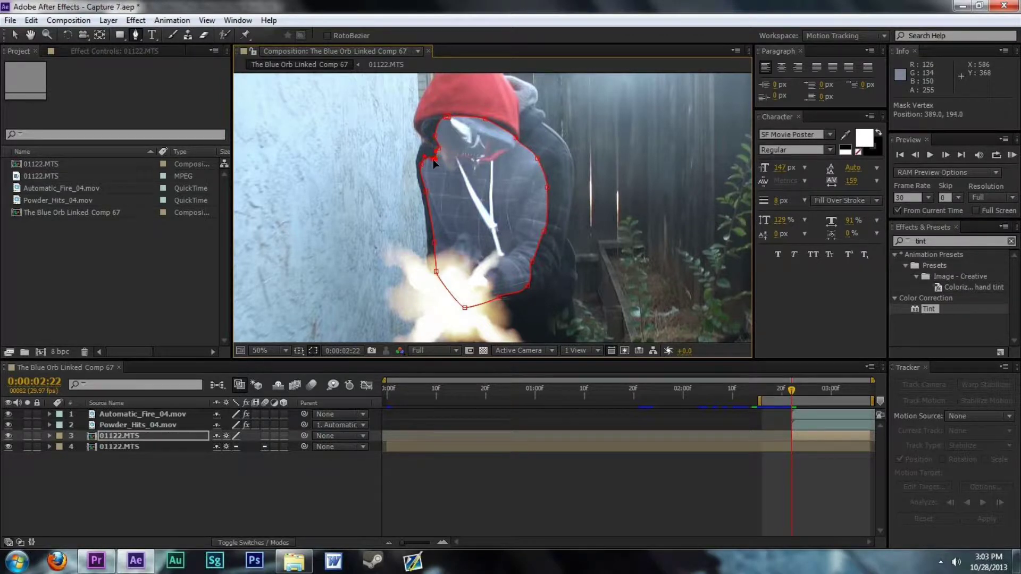
click(313, 353)
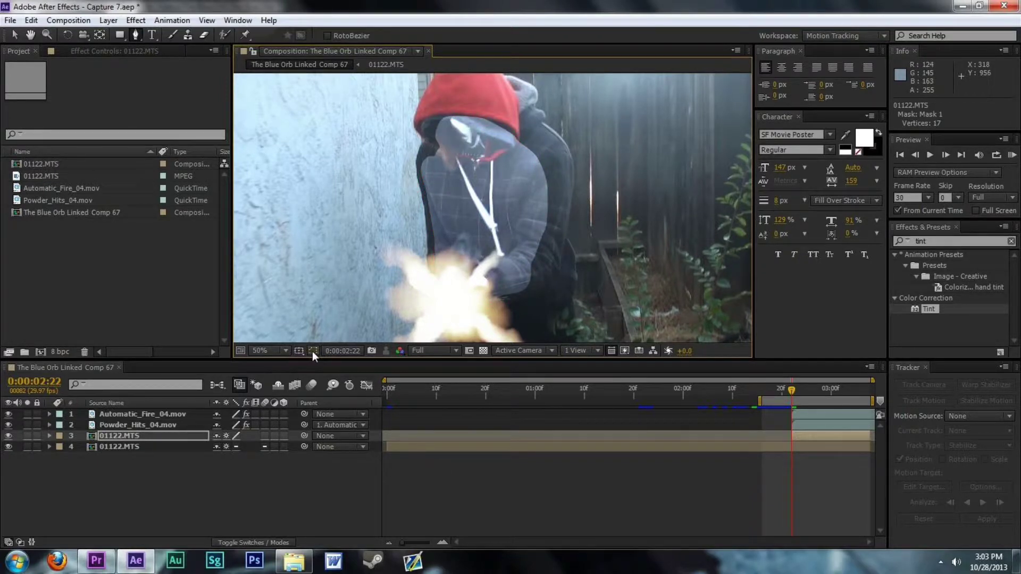
Step: Add a tall elliptical mask about 123 by 548 pixels to the same segment, on the wall beside the man
click(178, 433)
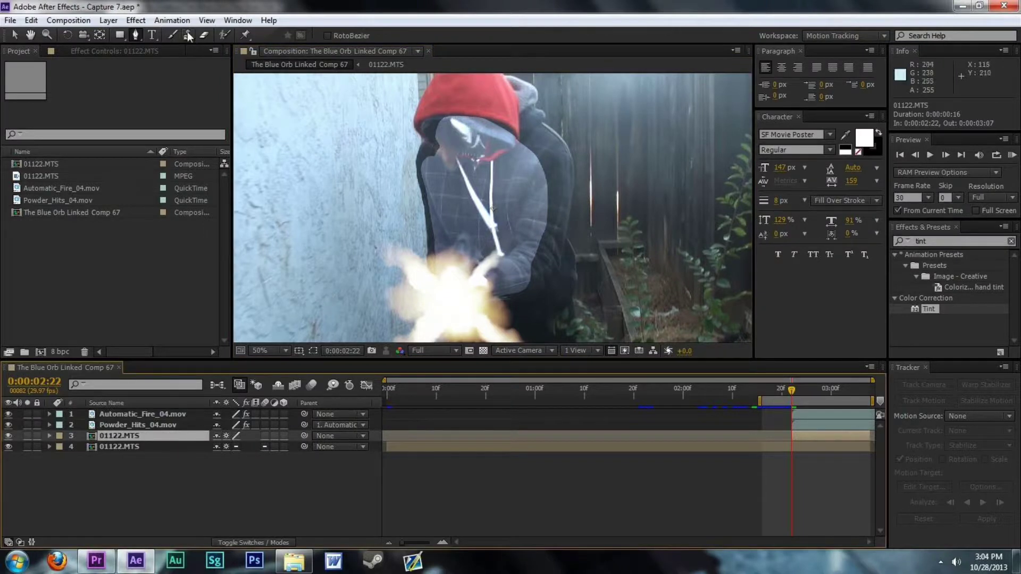
click(115, 37)
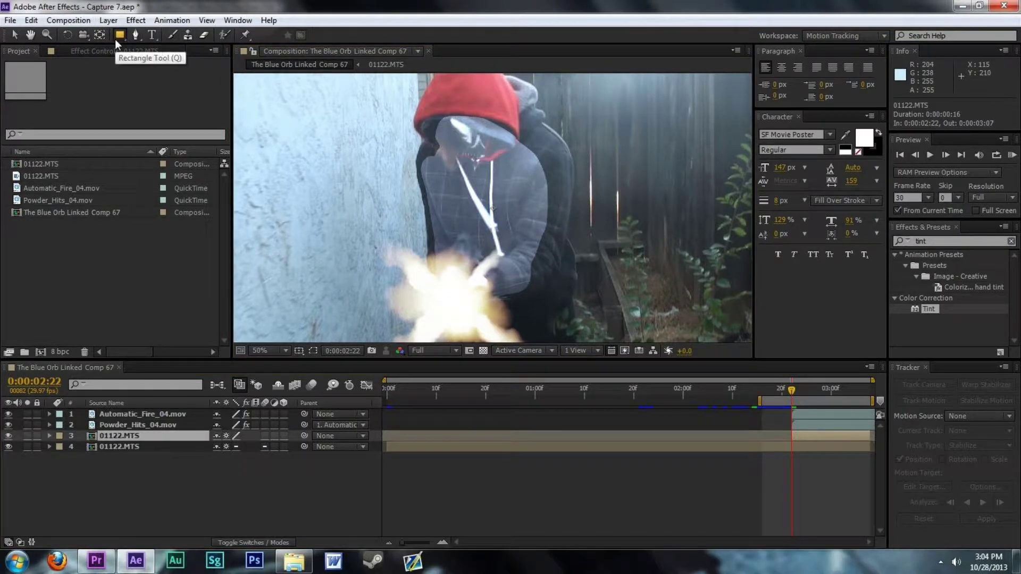
key(q)
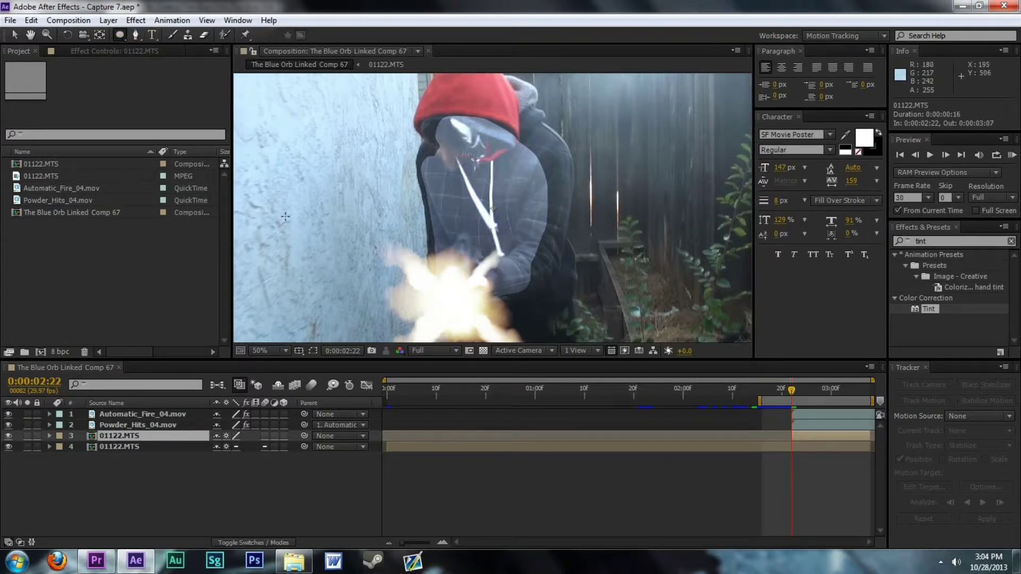
mouse_move(261, 147)
mouse_down()
mouse_move(348, 260)
mouse_move(362, 296)
mouse_move(340, 321)
mouse_move(316, 331)
mouse_move(325, 311)
mouse_move(309, 323)
mouse_up()
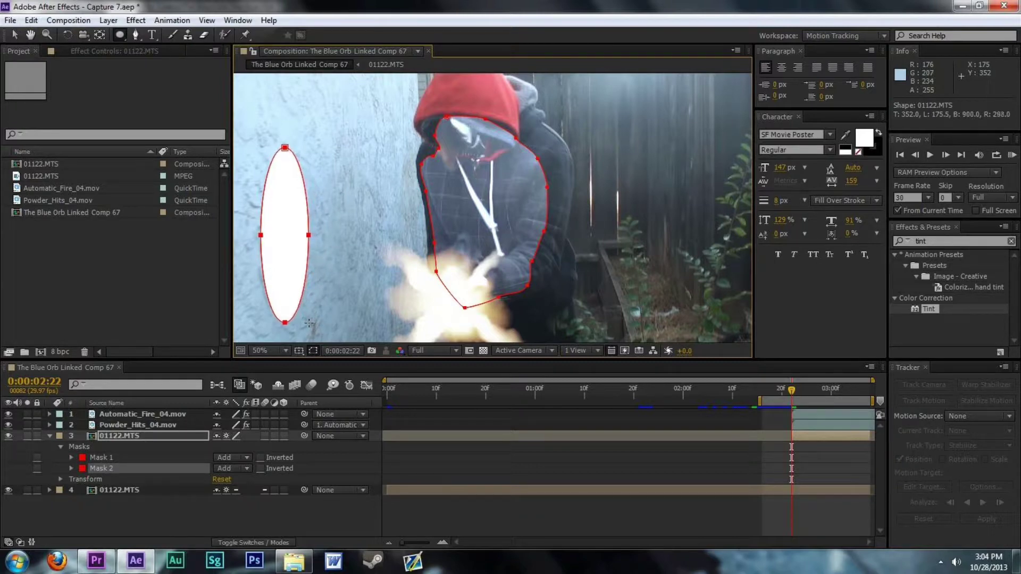
Step: Shorten the elliptical mask and move it along the wall closer to the muzzle flash, checking it without the mask outlines
key(v)
double_click(285, 323)
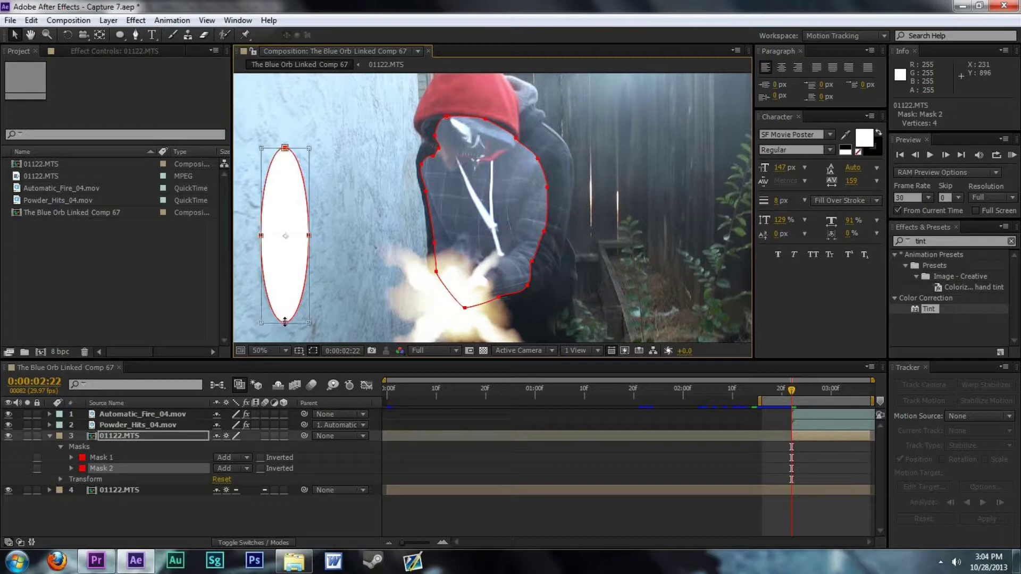
drag(261, 323, 250, 326)
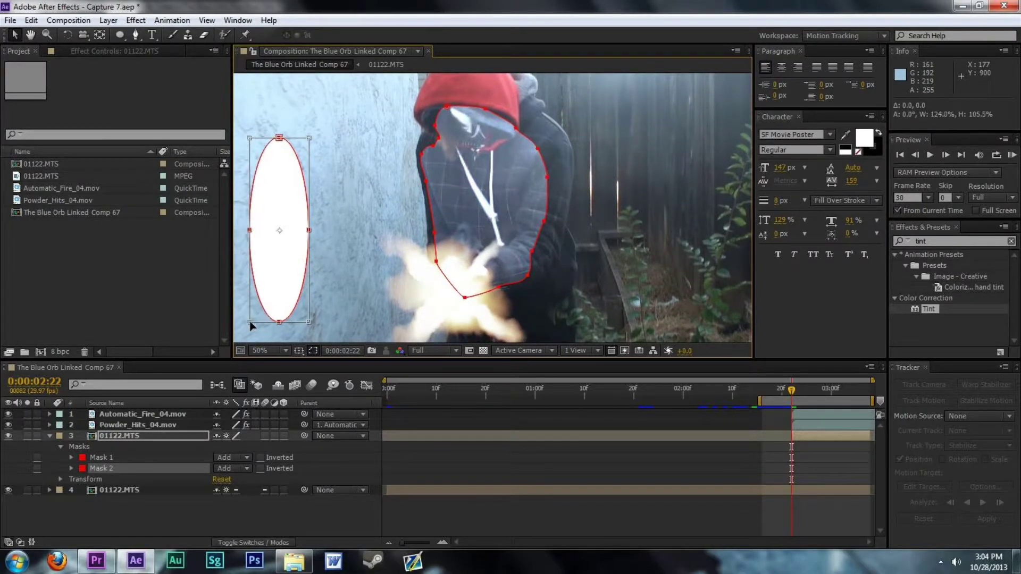
drag(301, 282, 371, 312)
drag(384, 263, 326, 241)
drag(313, 177, 303, 207)
double_click(318, 243)
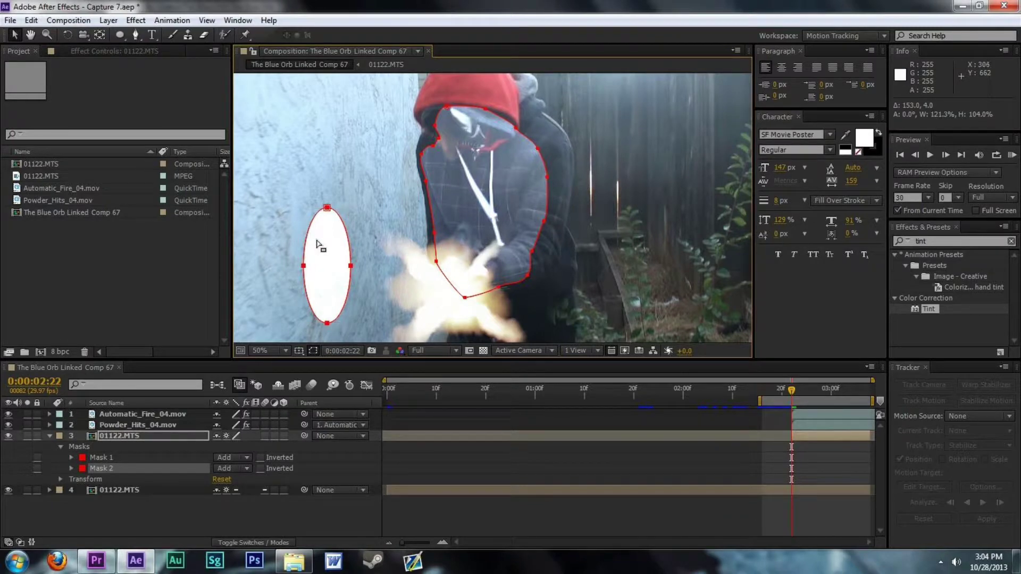
click(313, 350)
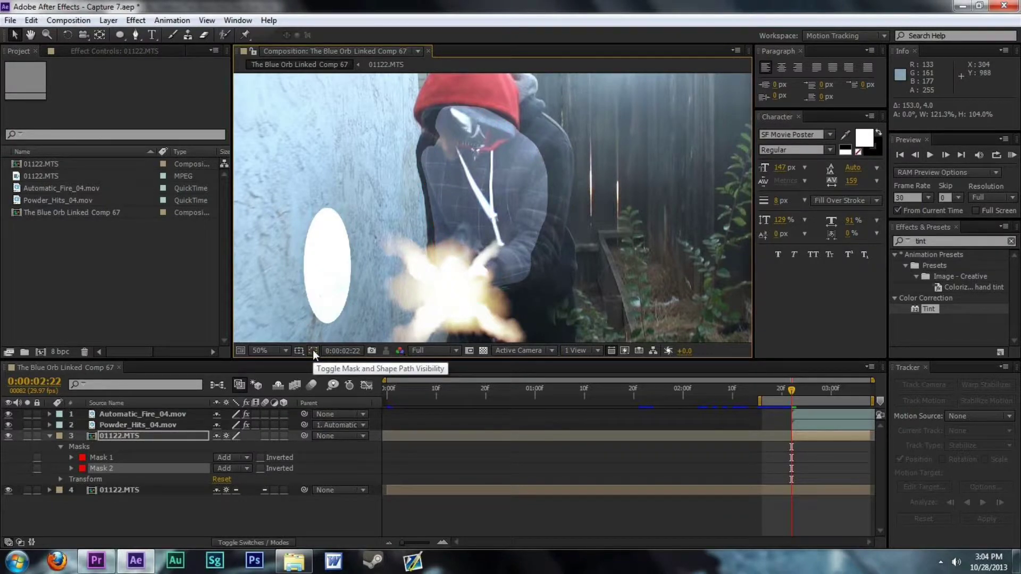
click(313, 350)
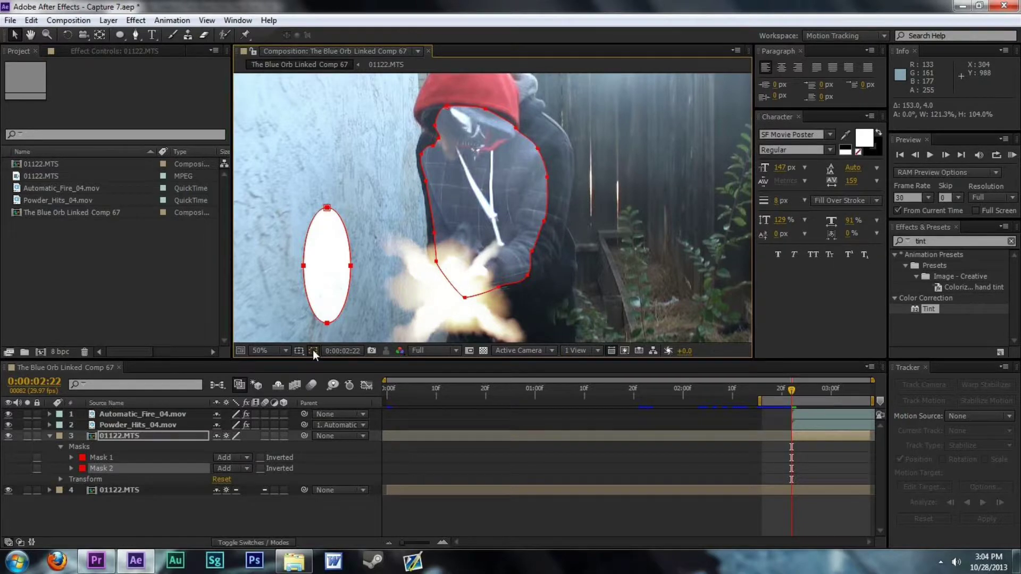
Step: Set Mask 1's feather to 70 pixels and its opacity to 77%, with the mask outlines hidden
click(157, 460)
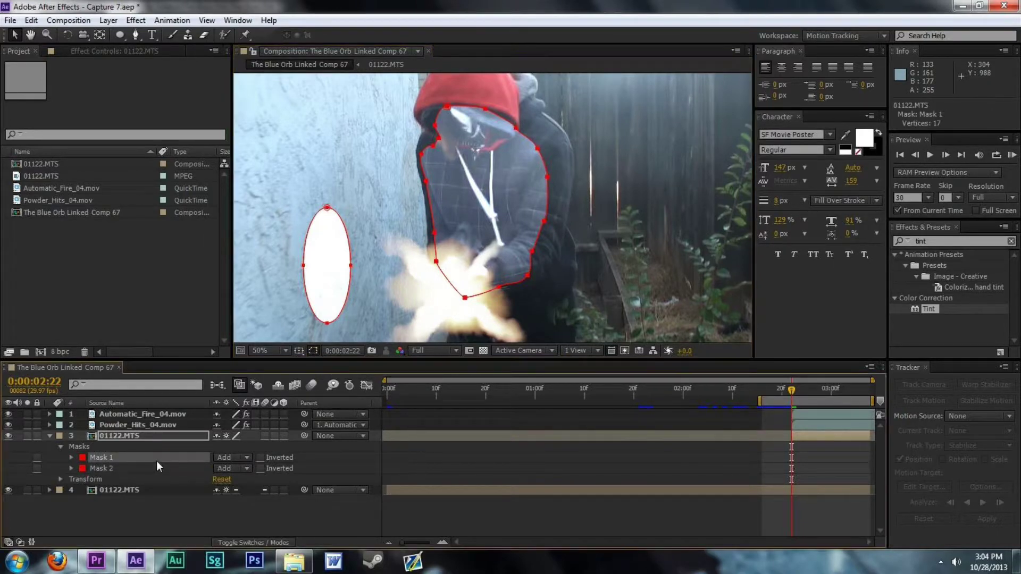
click(170, 467)
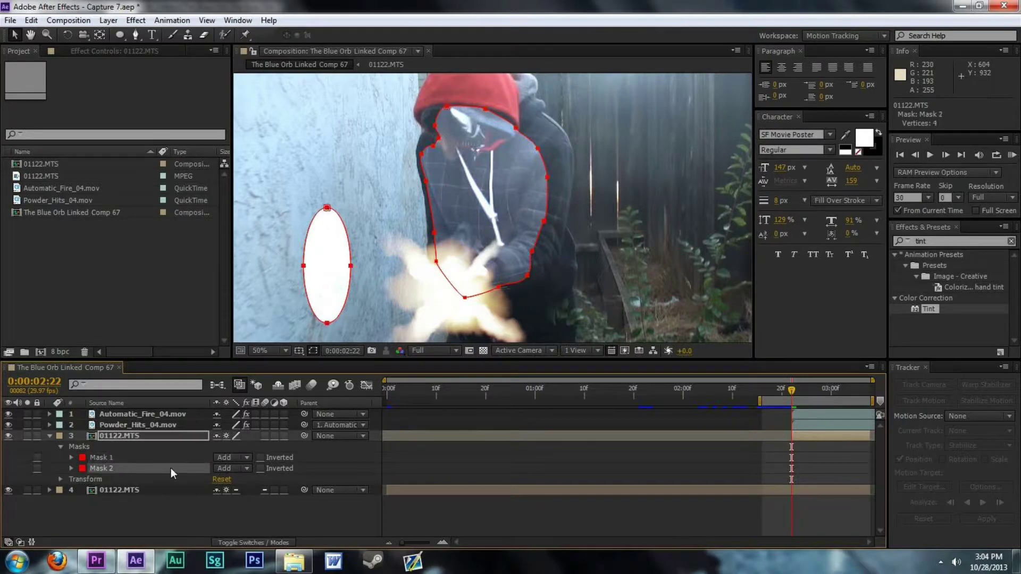
click(120, 457)
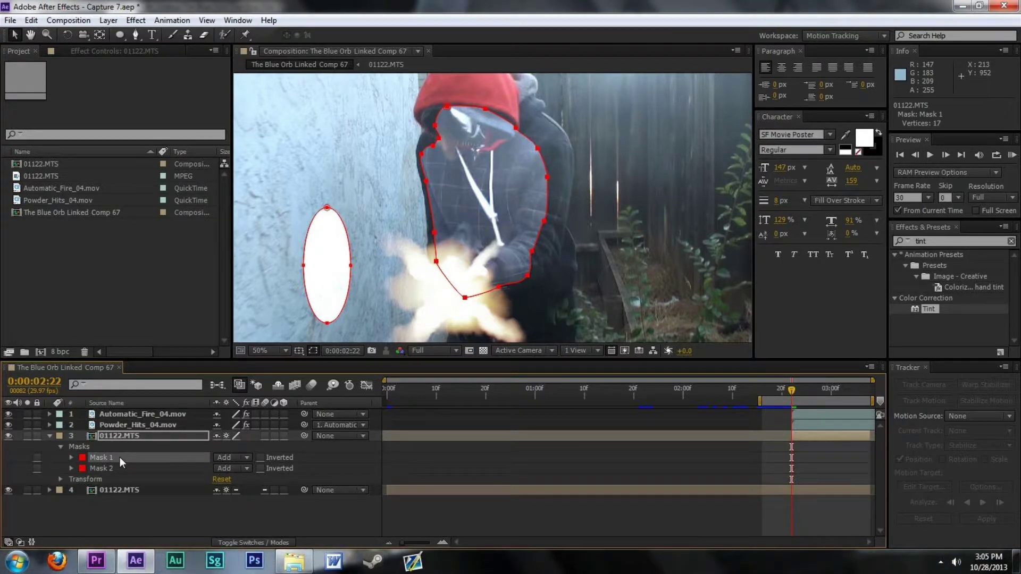
click(71, 457)
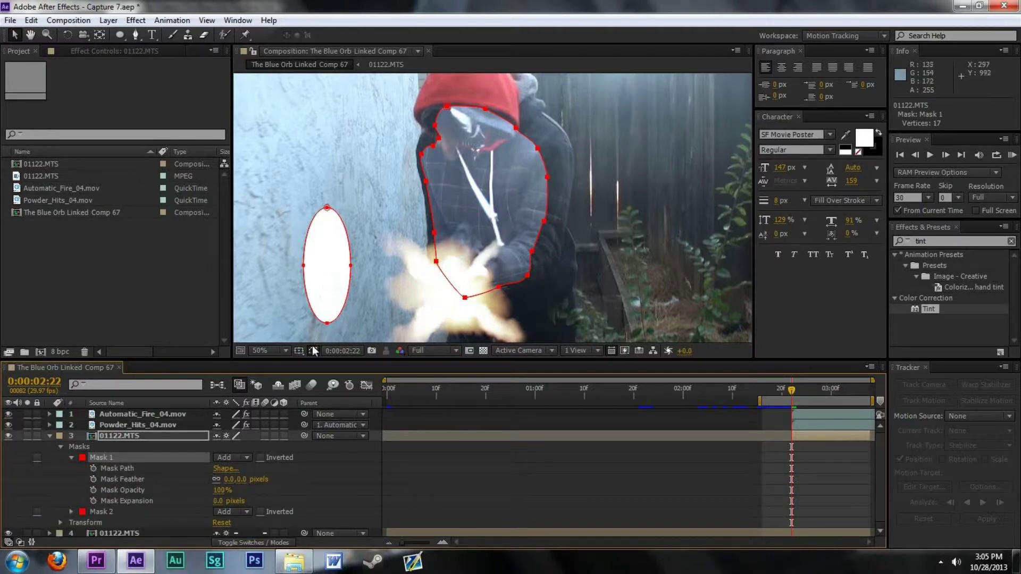
drag(239, 479, 301, 492)
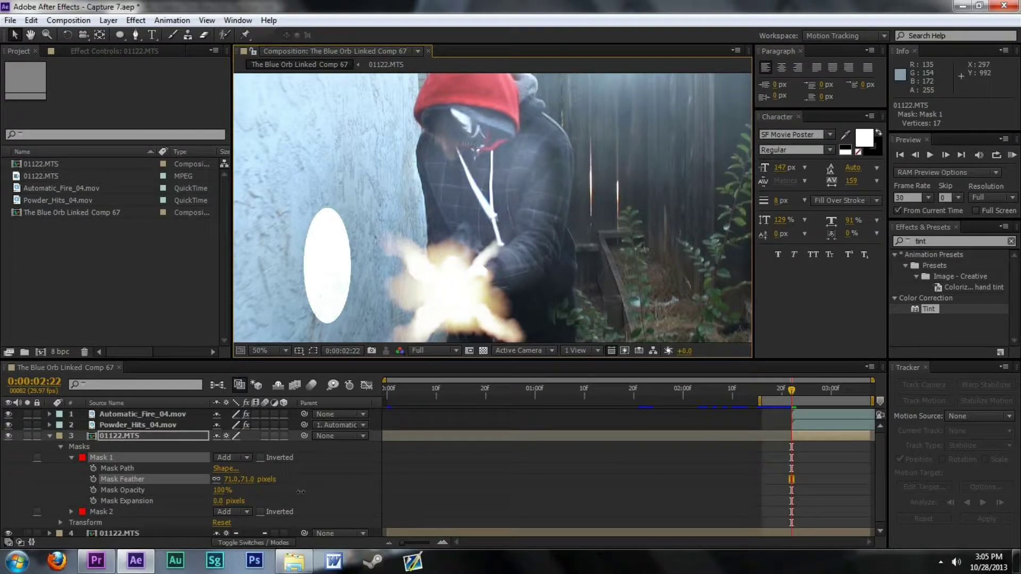
drag(222, 495, 208, 490)
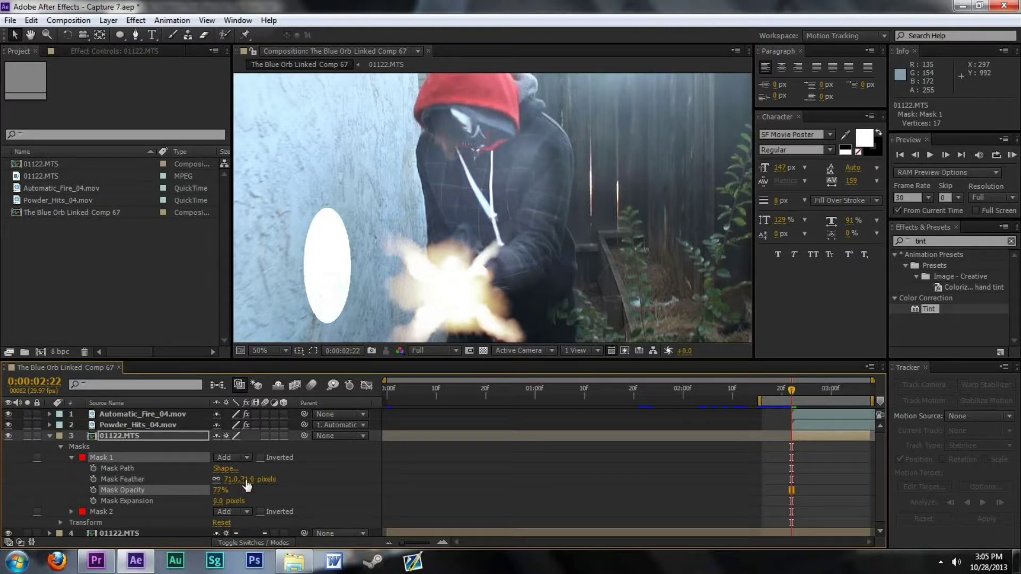
drag(245, 479, 243, 479)
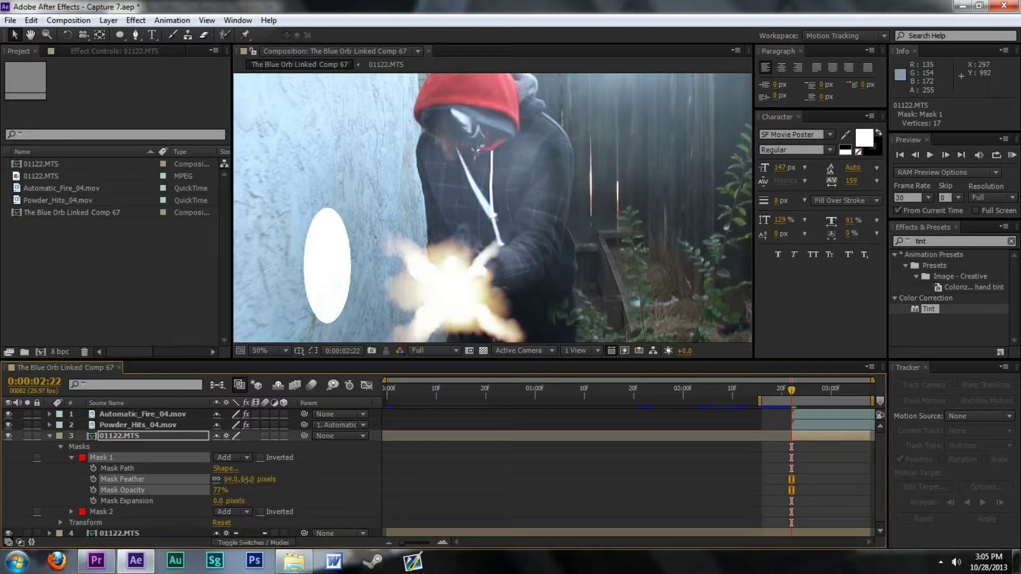
drag(248, 481, 251, 484)
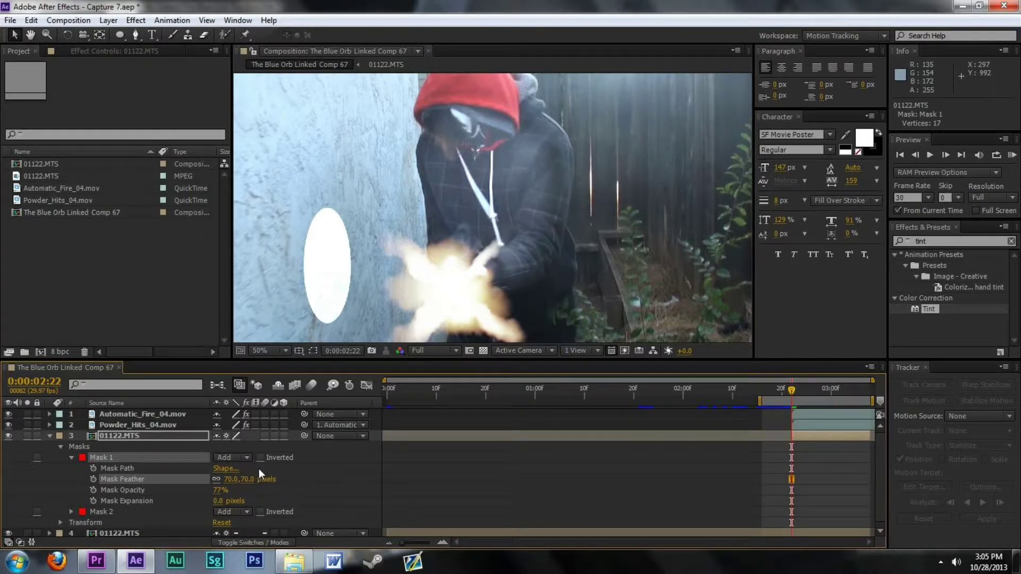
Step: Soften the wall ellipse, Mask 2, with a 359-pixel feather and a mask expansion of 47 pixels
scroll(68, 485, down, 1)
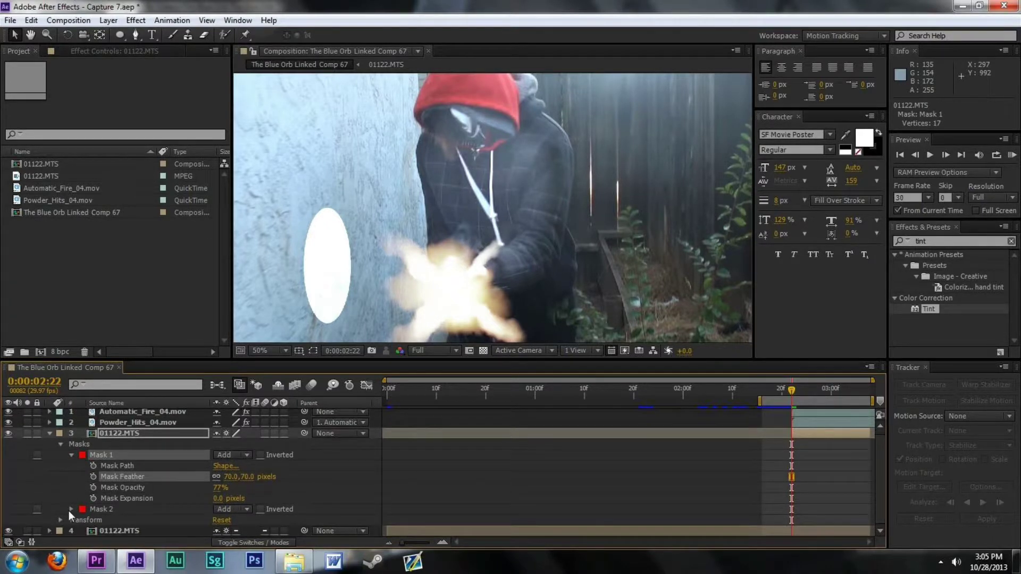
click(72, 509)
drag(241, 492, 405, 502)
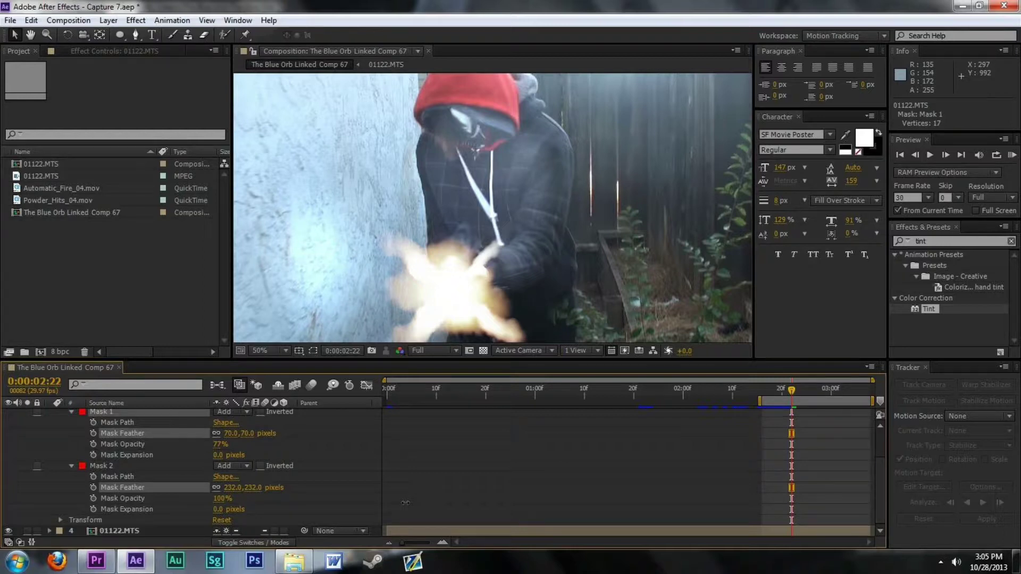
drag(405, 503, 403, 502)
drag(219, 509, 197, 510)
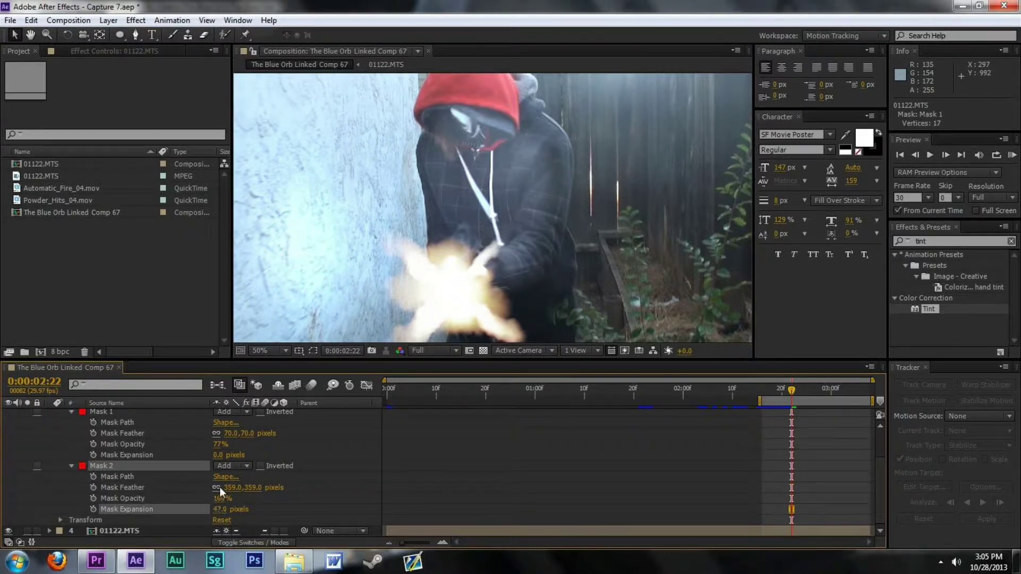
Step: Lower Mask 2's opacity to about 79%, with the mask outlines hidden
click(312, 350)
click(312, 350)
drag(221, 501, 203, 498)
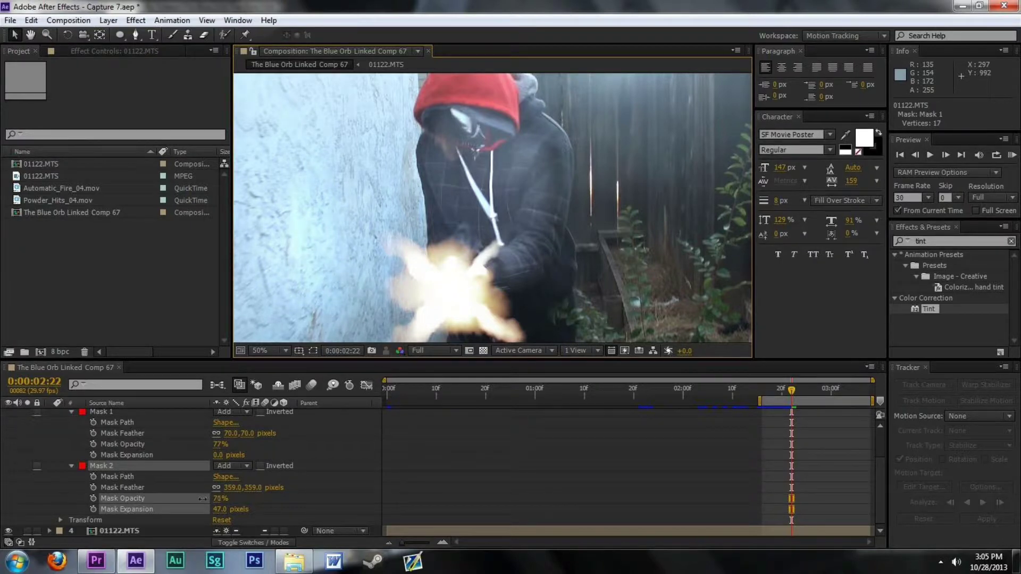
Step: Set Mask 2's feather to 238 pixels and its opacity to 40%, comparing the duplicate footage layer hidden and shown
scroll(18, 453, up, 3)
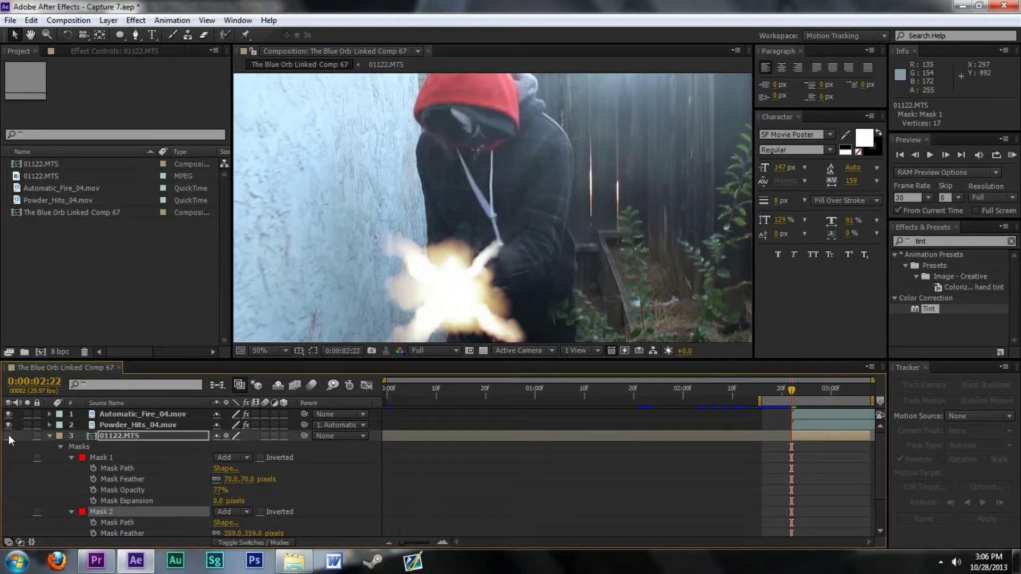
scroll(106, 465, down, 2)
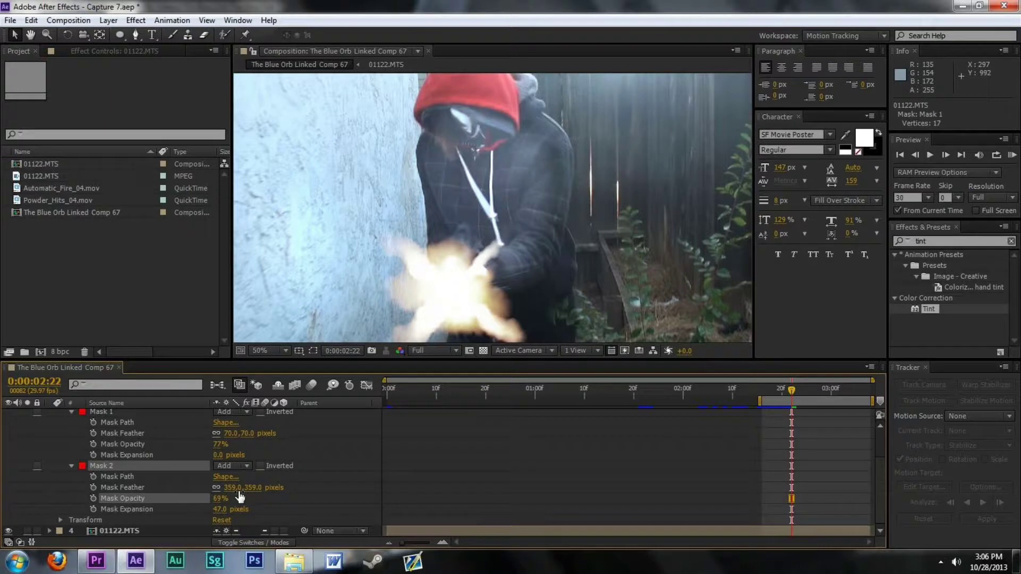
shift+click(250, 488)
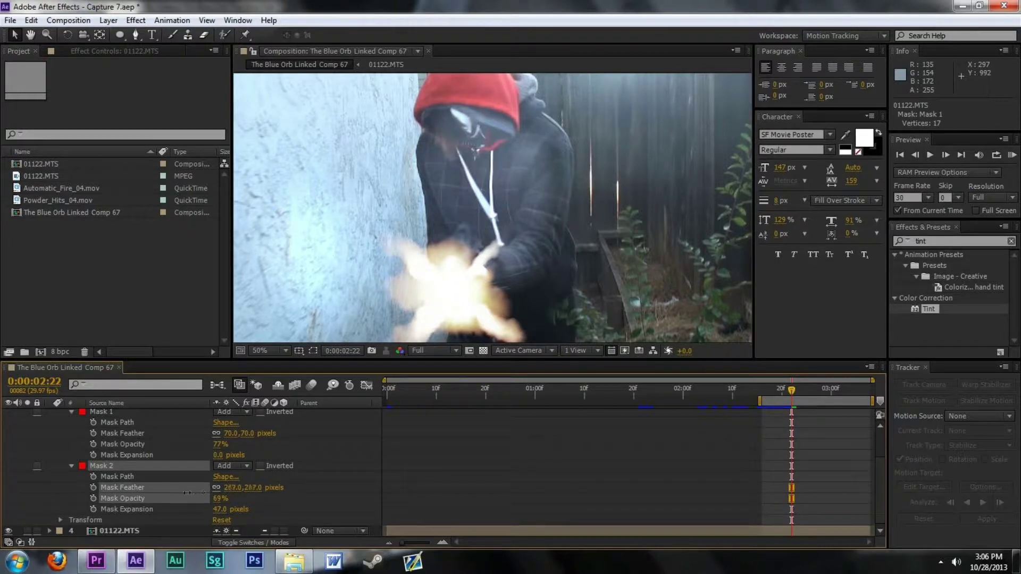
drag(152, 493, 138, 495)
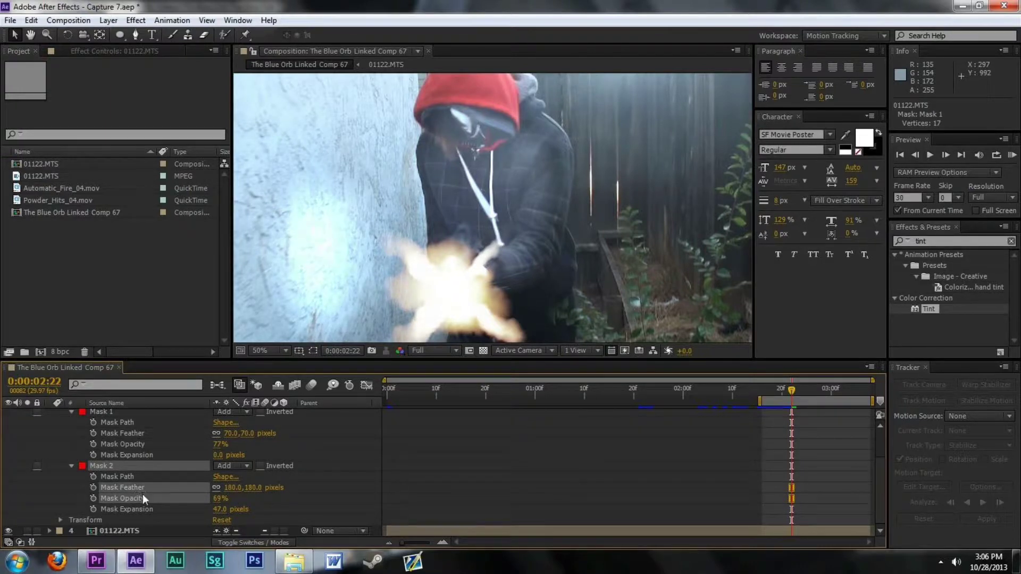
drag(222, 499, 202, 483)
scroll(33, 439, up, 1)
click(8, 423)
click(7, 422)
click(7, 422)
click(7, 423)
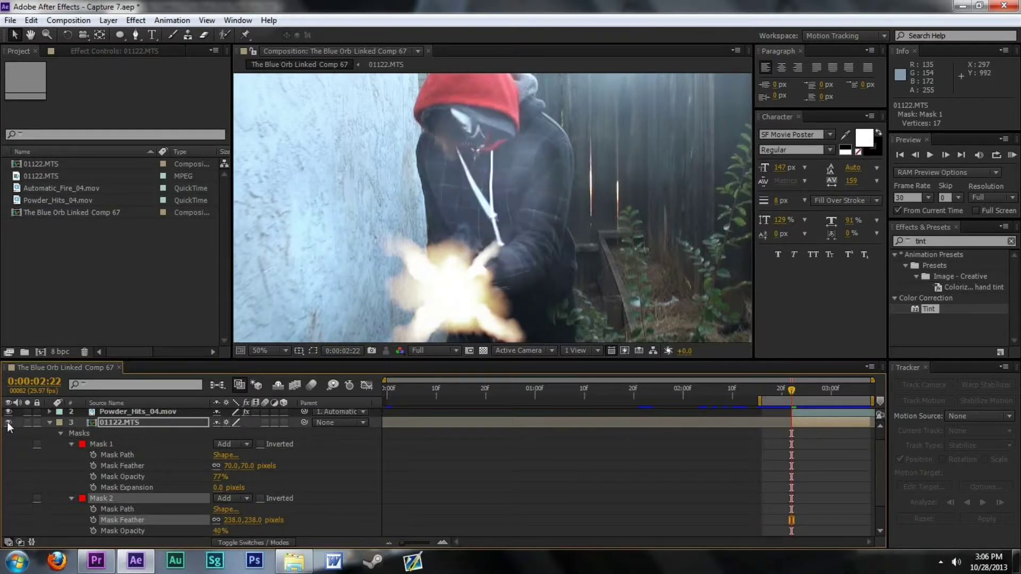
Step: Reduce Mask 2's feather to 208 pixels and its opacity to about 28%
scroll(16, 454, down, 1)
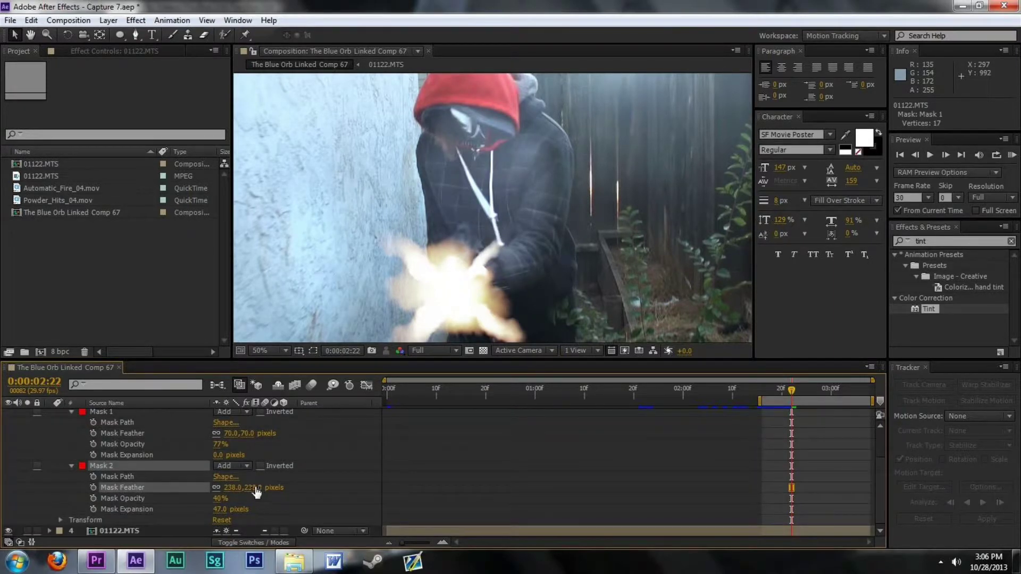
drag(261, 487, 289, 487)
mouse_move(215, 501)
mouse_down()
mouse_move(206, 498)
mouse_move(240, 487)
mouse_move(227, 488)
mouse_up()
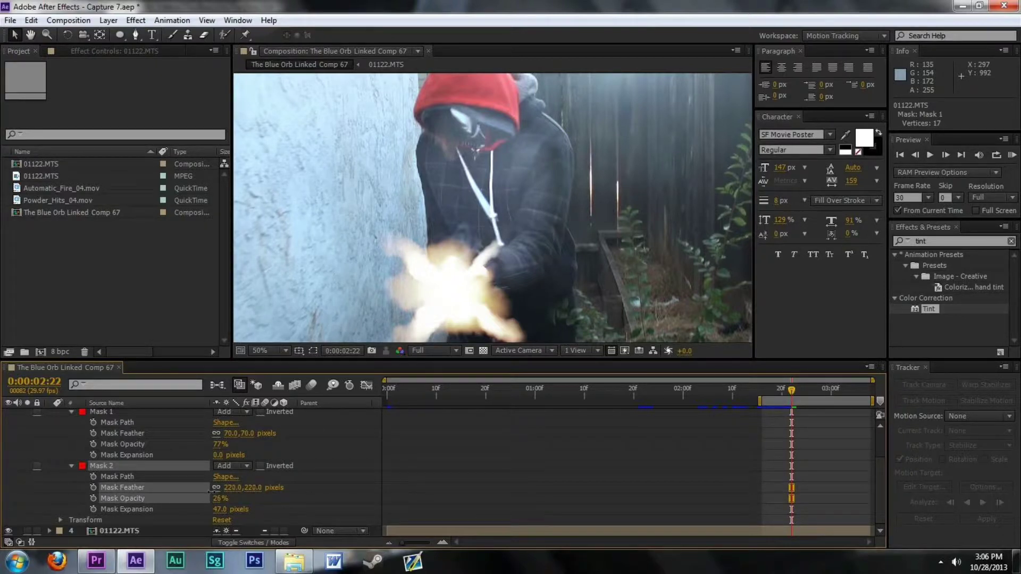
scroll(106, 479, up, 3)
Step: Compare the shot with the masked duplicate 01122.MTS layer hidden and shown, and preview the flash in motion
click(8, 436)
click(9, 436)
click(9, 436)
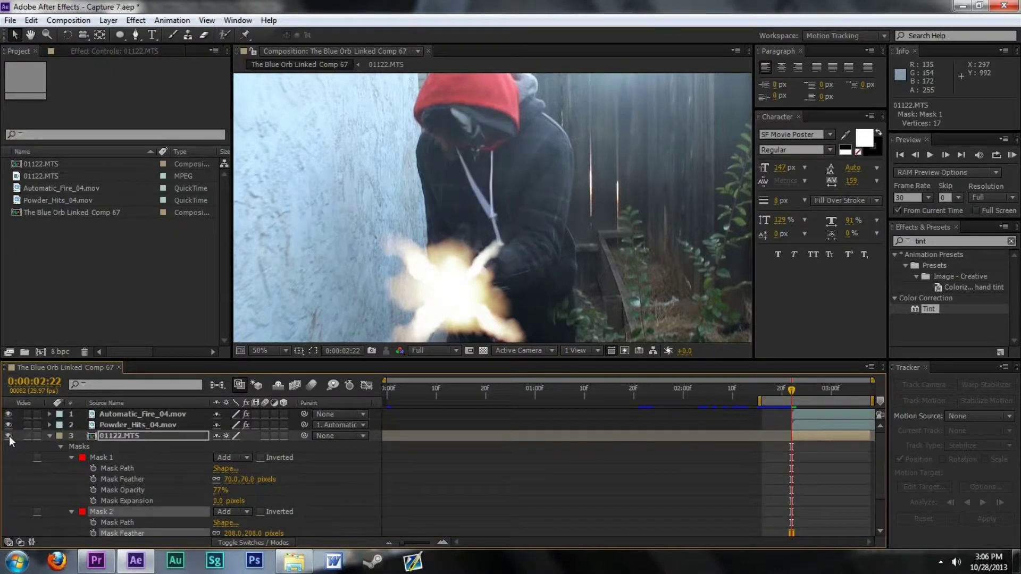
click(8, 436)
click(9, 436)
click(9, 436)
click(9, 436)
click(9, 436)
click(8, 436)
click(8, 436)
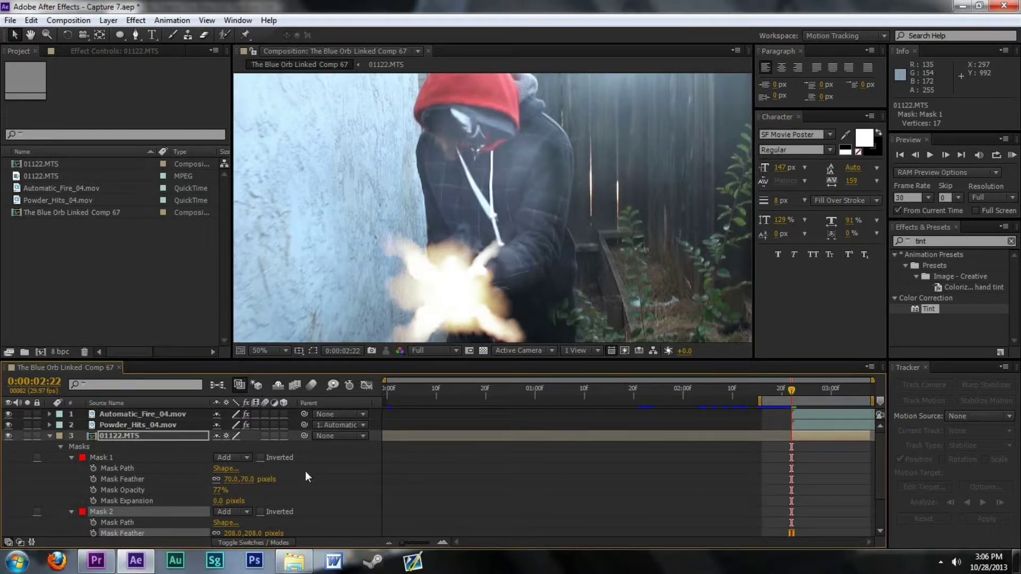
scroll(372, 485, down, 3)
scroll(107, 468, up, 3)
click(8, 435)
click(7, 435)
click(7, 435)
click(8, 435)
click(7, 434)
click(8, 435)
click(7, 434)
click(8, 435)
key(space)
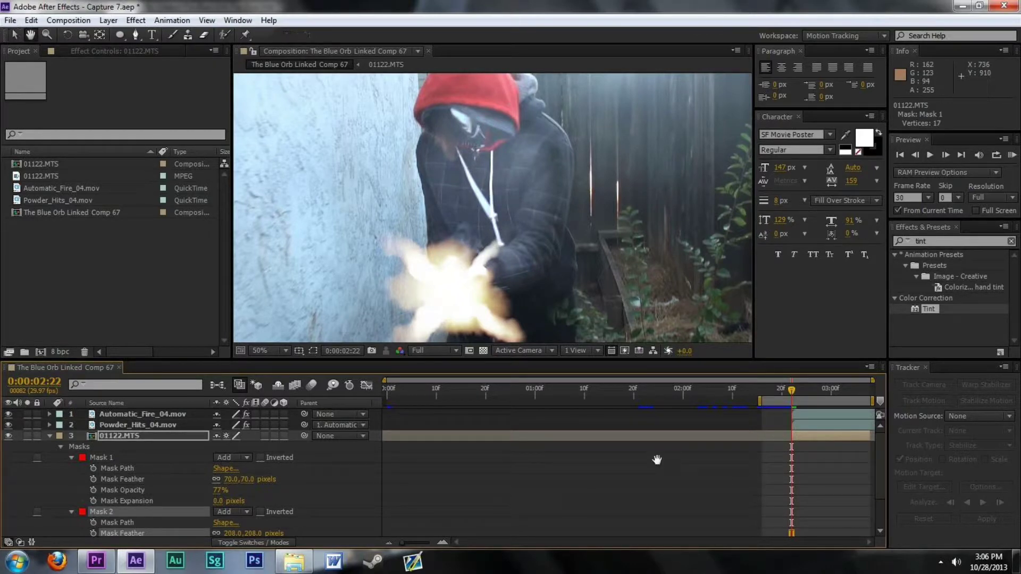
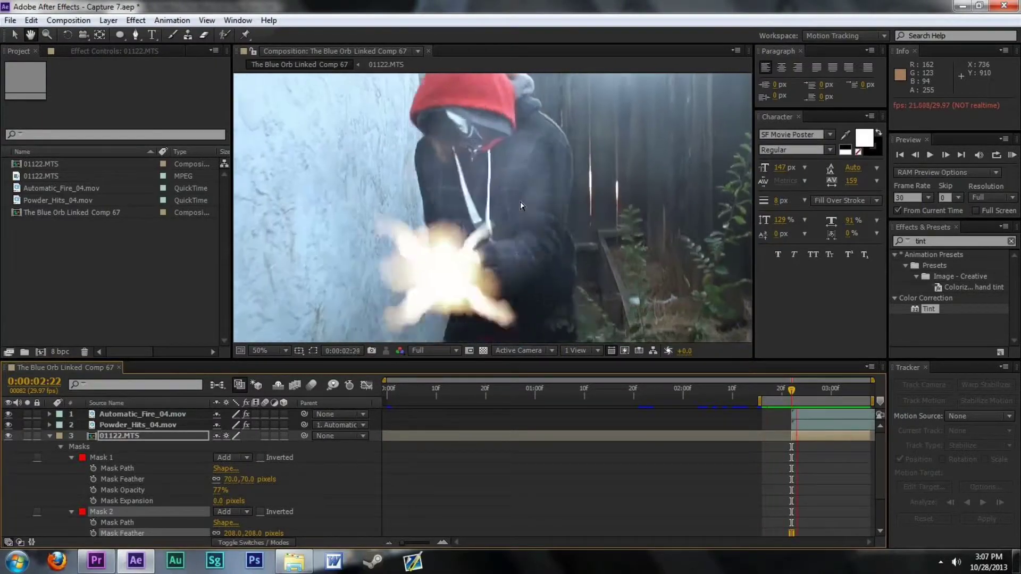
Step: Show the mask outlines and keyframe Mask 1's path at 0:00:02:22 and 0:00:02:23
click(791, 394)
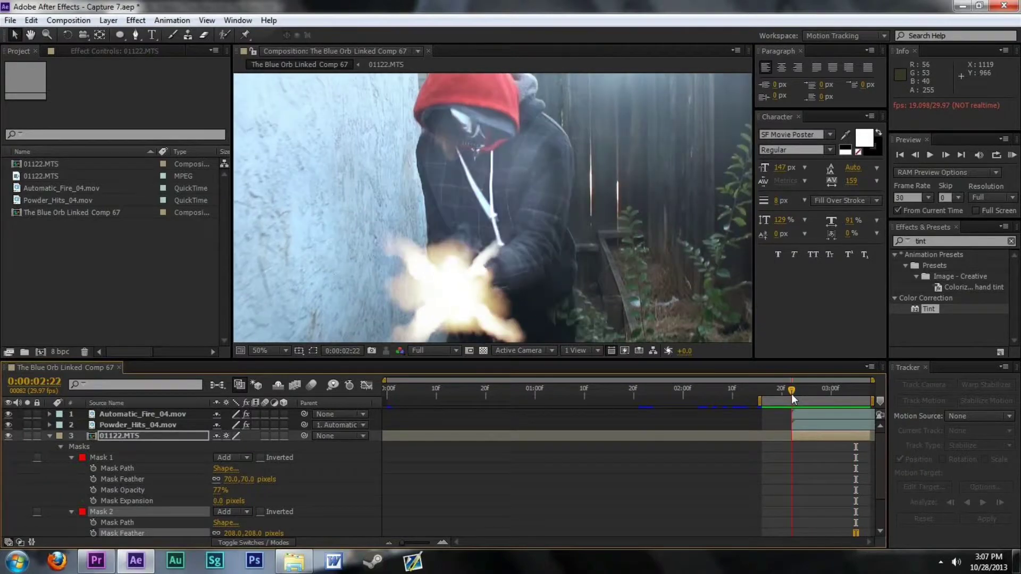
click(309, 350)
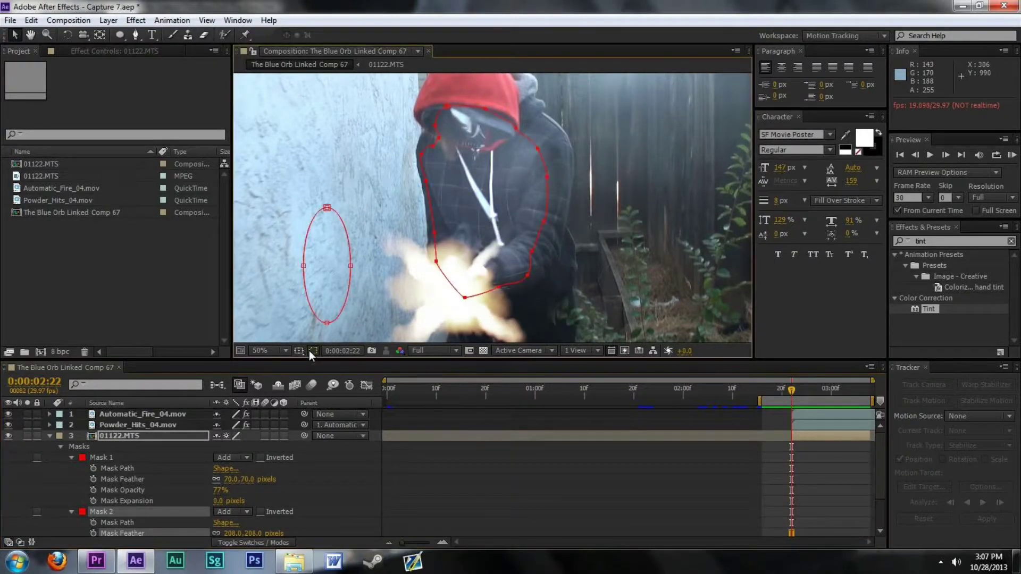
click(101, 455)
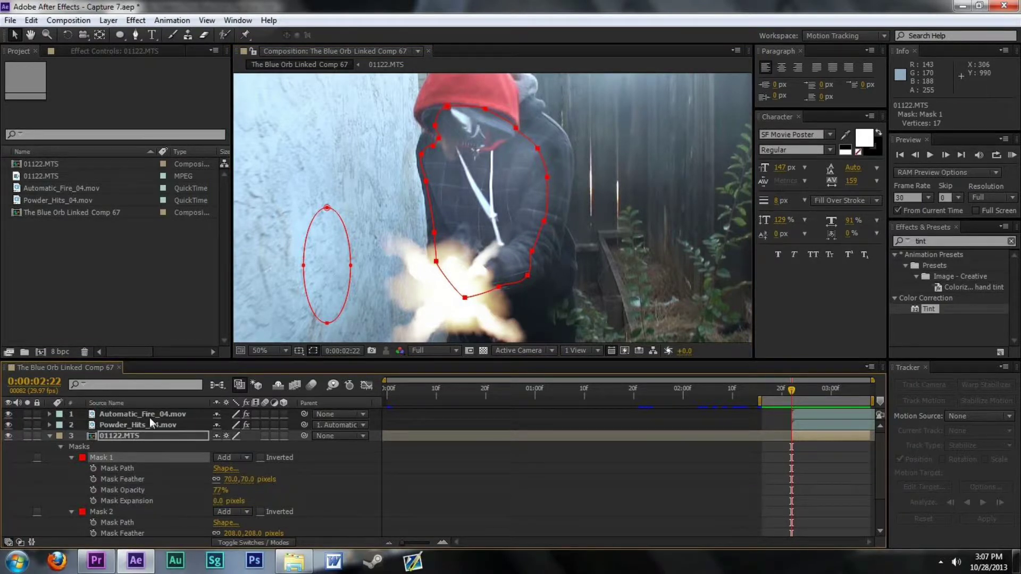
click(93, 468)
click(381, 298)
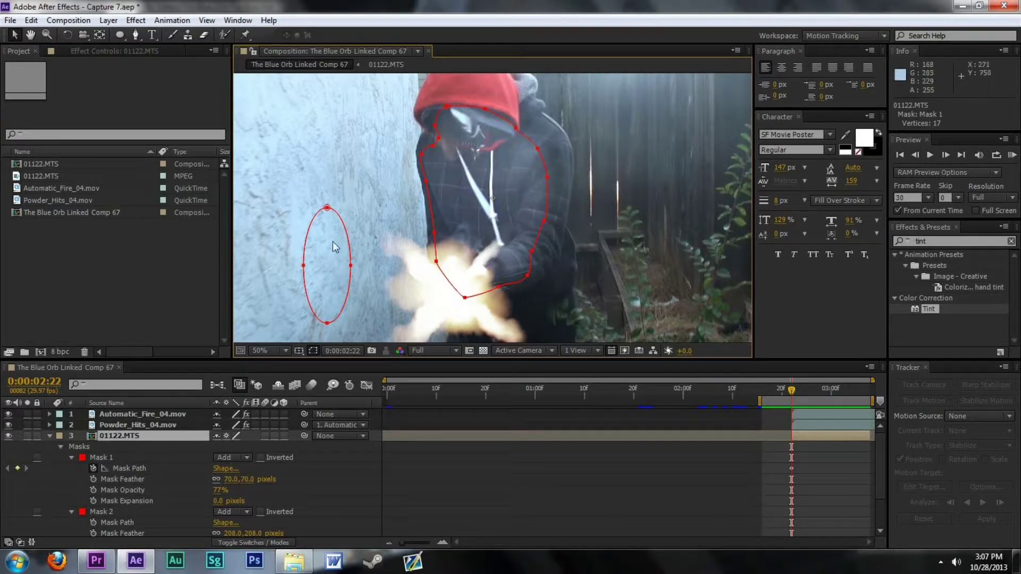
key(Page_Down)
click(18, 468)
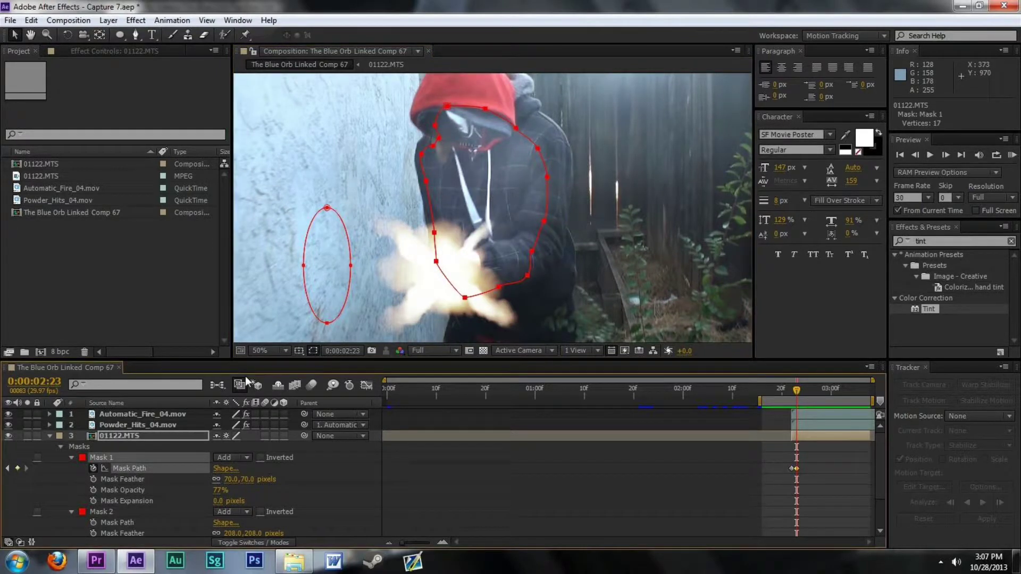
Step: Try to move Mask 1's edge point beside the man's wall-side arm outward at the next flash, at 0:00:02:26
key(Page_Down)
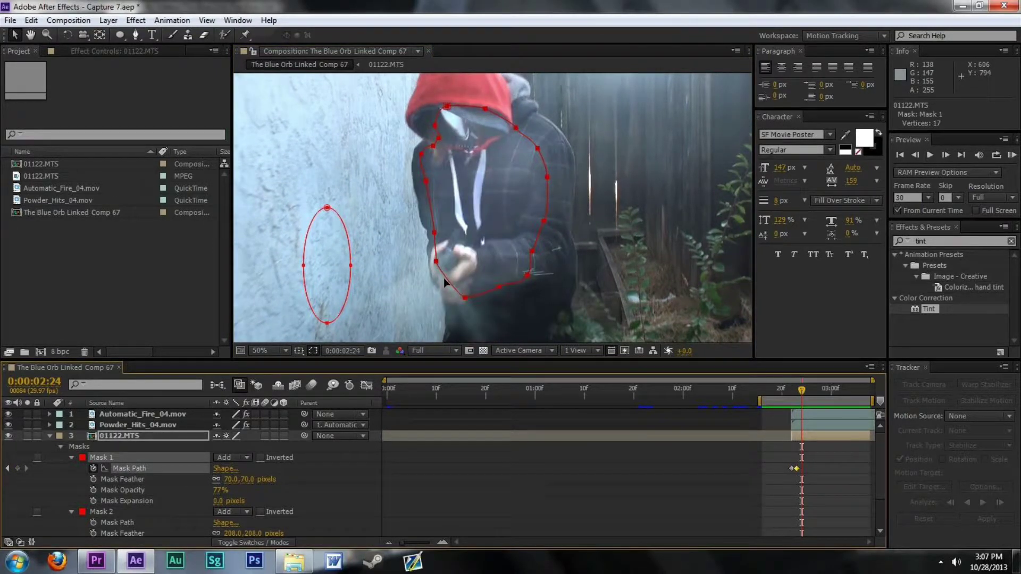
key(Page_Down)
key(Page_Down)
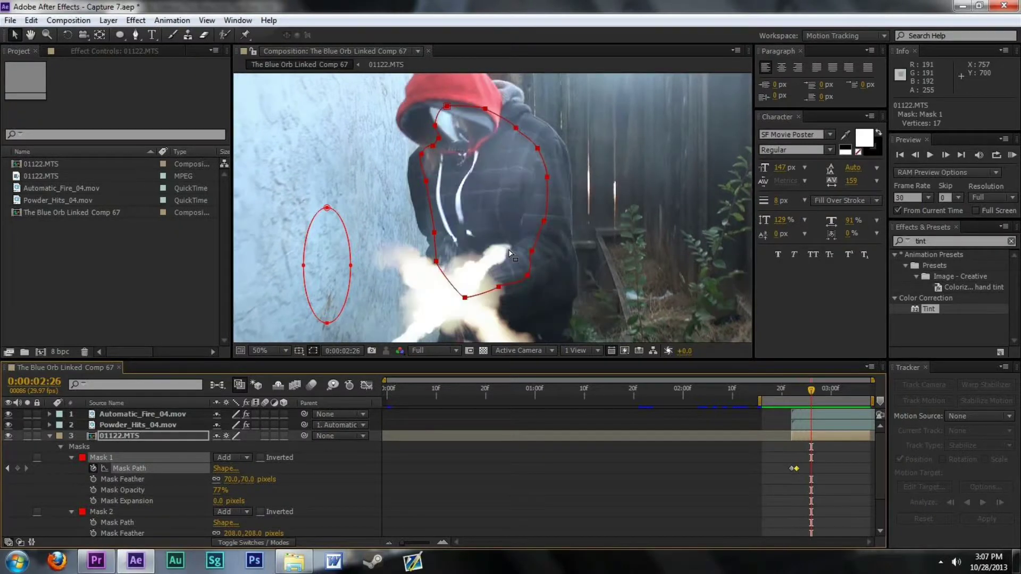
click(425, 182)
drag(425, 184, 417, 189)
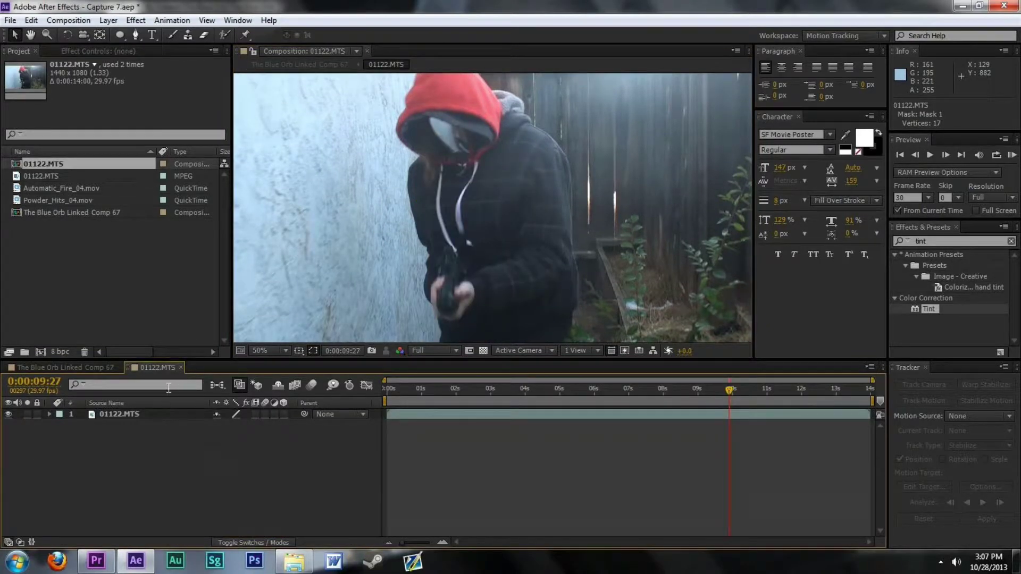
Step: Close the 01122.MTS composition and reshape Mask 1 around the man's hood, shoulder and forearm at 0:00:02:26
click(181, 367)
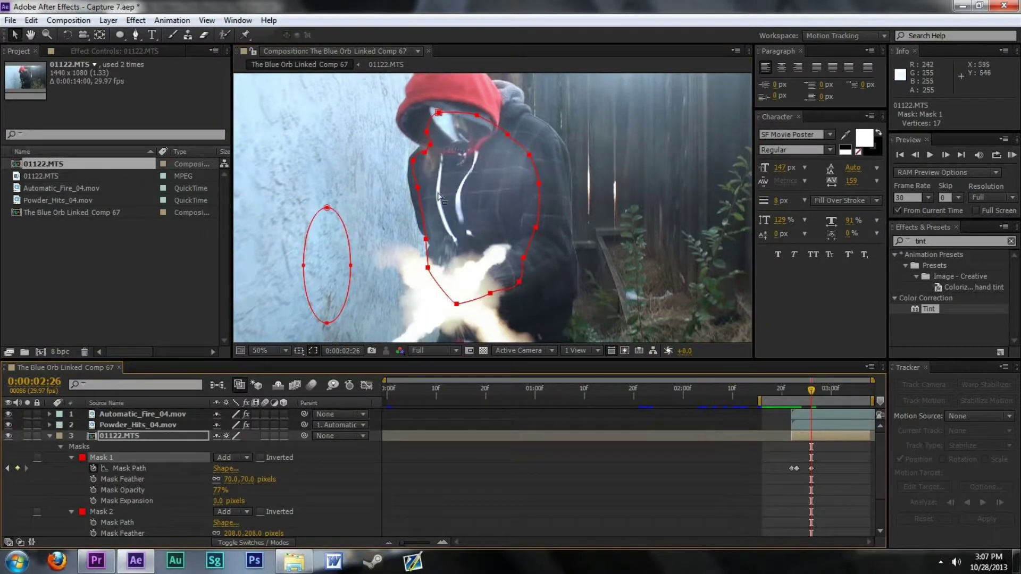
click(413, 171)
click(425, 155)
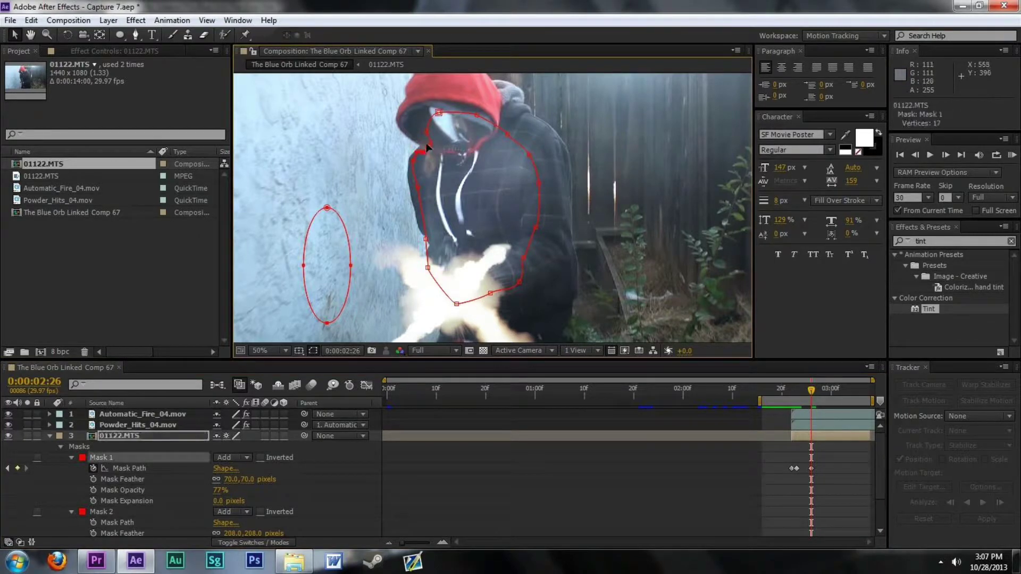
drag(415, 144, 420, 101)
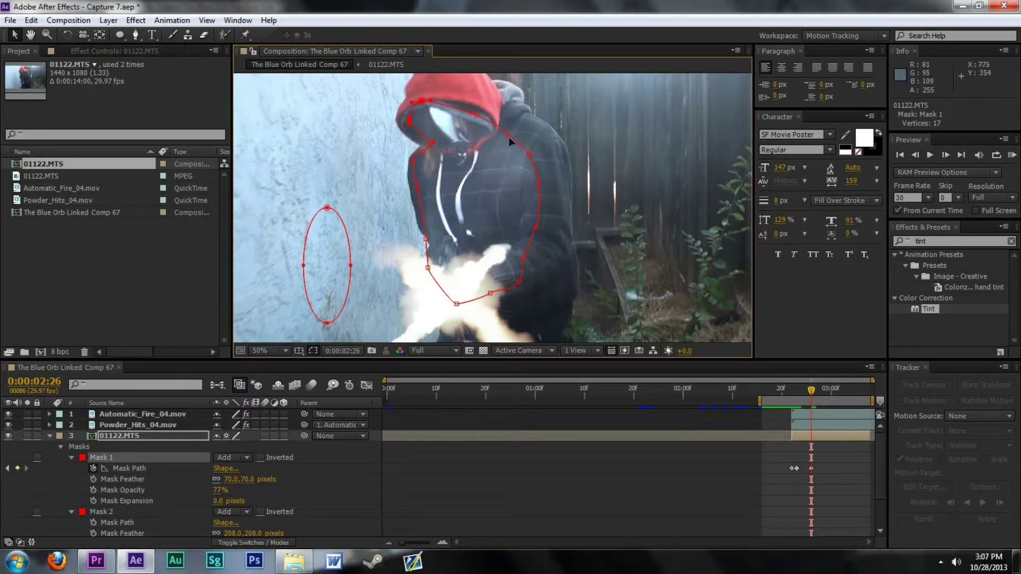
drag(507, 133, 514, 128)
drag(541, 191, 544, 185)
drag(536, 228, 537, 254)
click(524, 261)
Step: Check how Mask 1 follows the man frame by frame, hiding and reshowing the mask outlines
click(312, 350)
key(Page_Up)
key(Page_Up)
click(312, 351)
key(Page_Up)
key(Page_Up)
key(Page_Down)
key(Page_Up)
key(Page_Down)
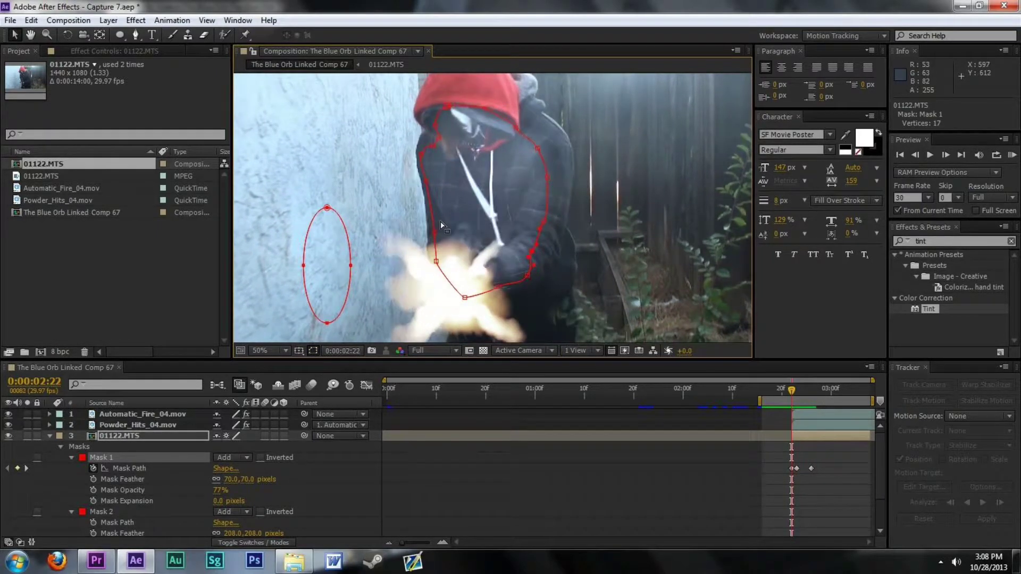
Step: Rotate the whole of Mask 1 by about -3.1° at 0:00:02:23
double_click(446, 109)
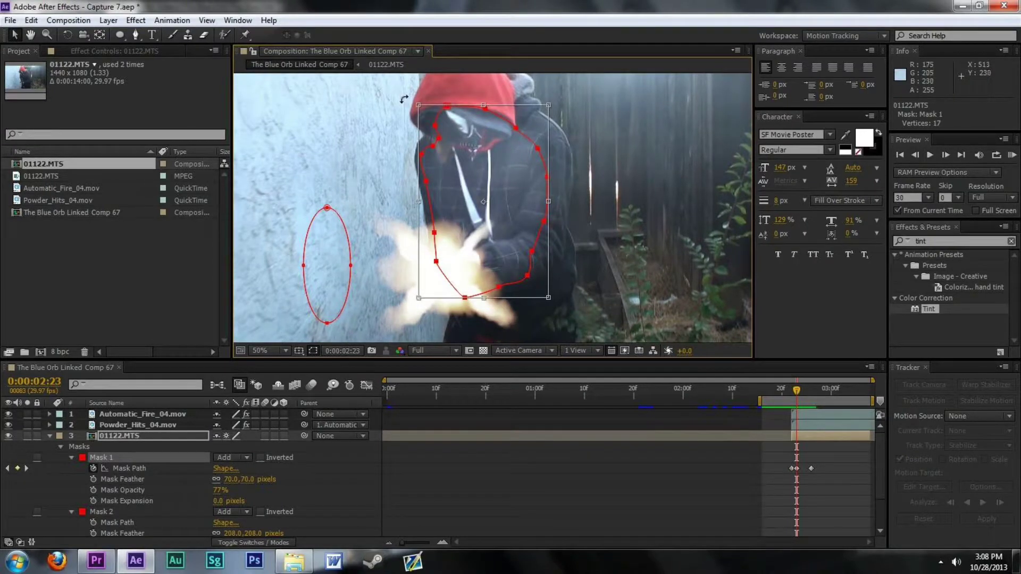
drag(400, 104, 477, 179)
double_click(477, 179)
Step: At 0:00:03:00, reshape the lower edge of Mask 1 along the man's forearm
key(Page_Down)
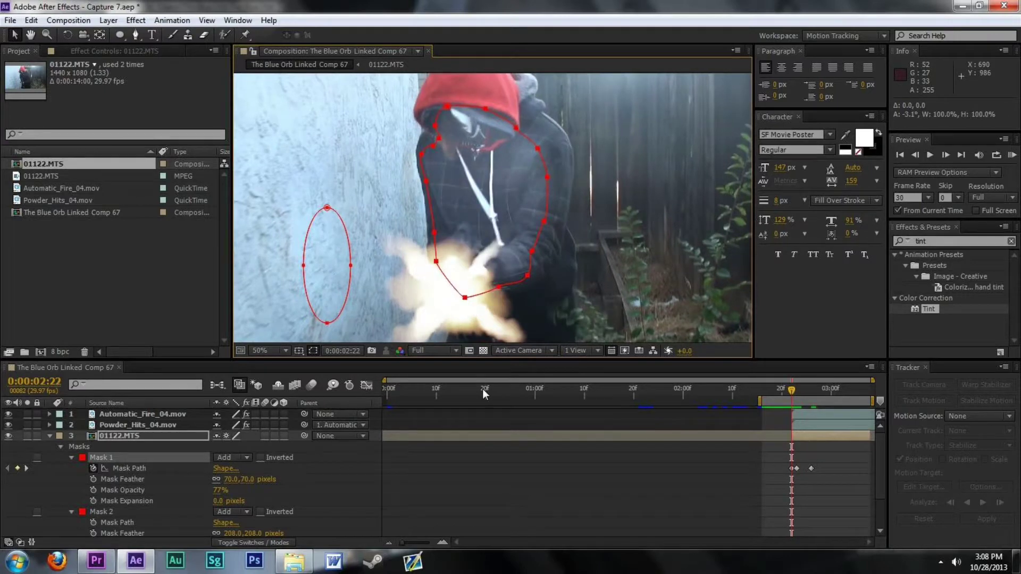
key(Page_Down)
key(Page_Down)
key(Page_Down)
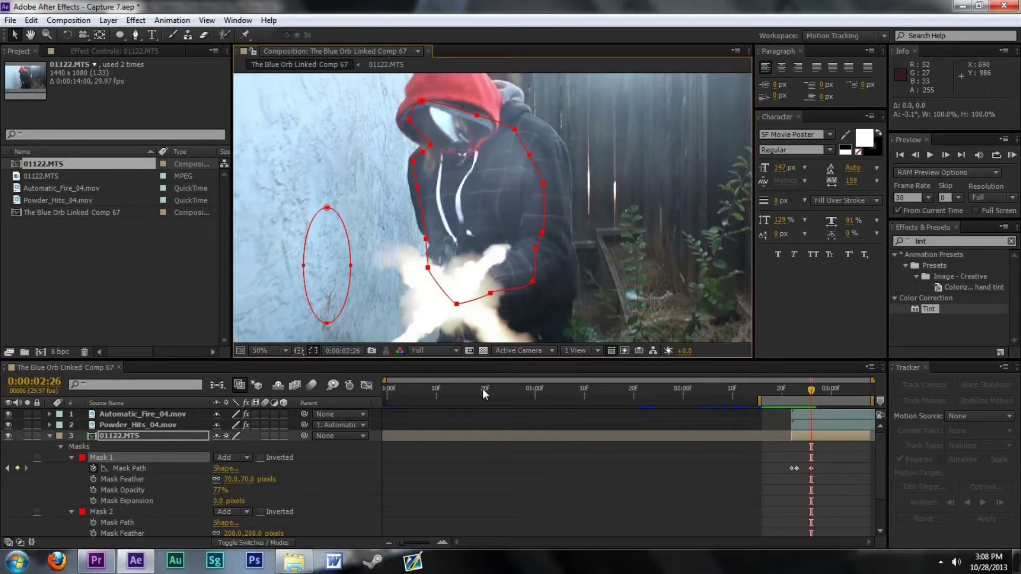
key(Page_Down)
key(Page_Down)
key(Page_Down)
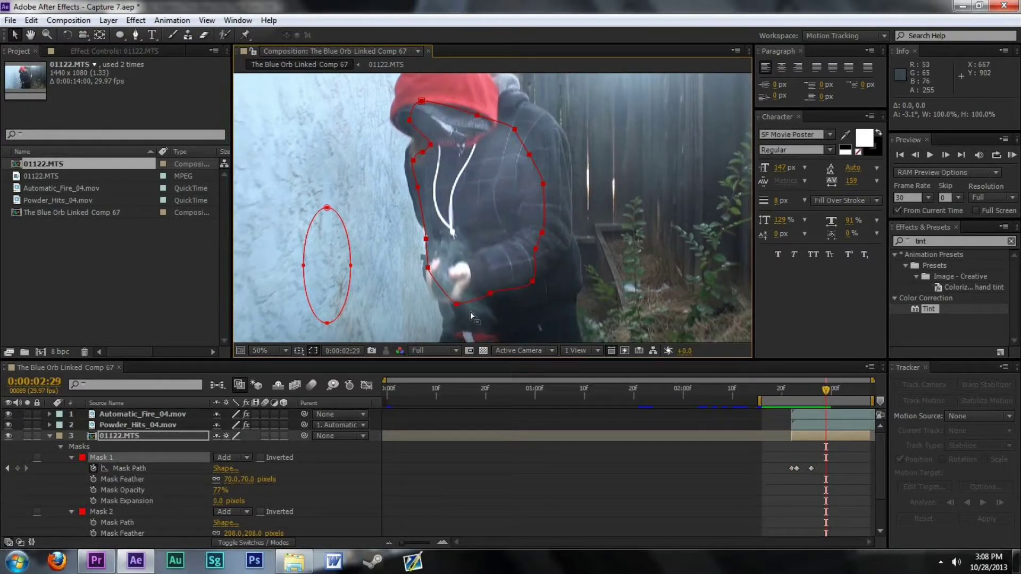
click(495, 297)
drag(491, 293, 490, 287)
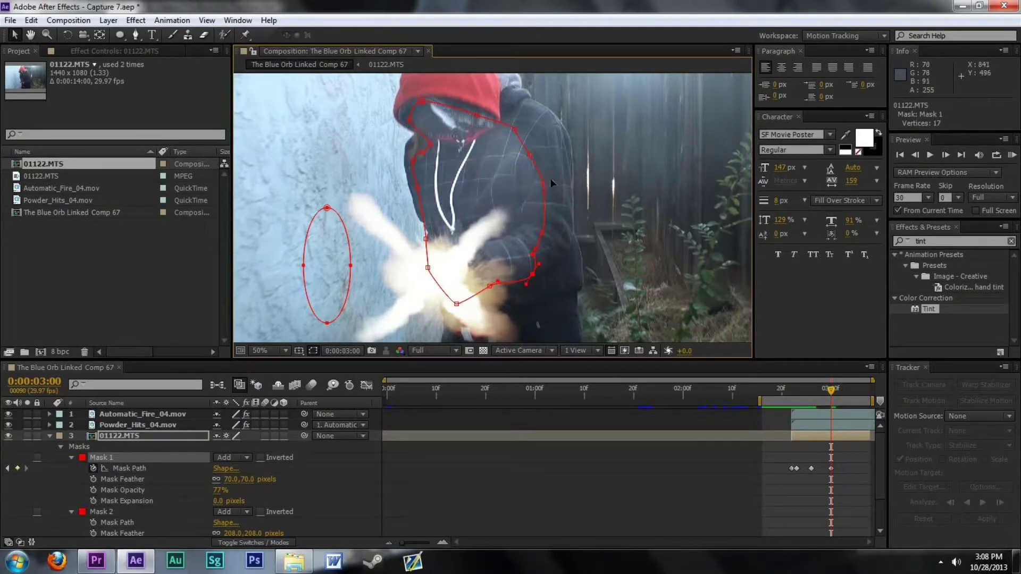
Step: Fit Mask 1 to the man's shoulder, hood, wall-side torso edge and hands at 0:00:03:00
drag(531, 151, 514, 118)
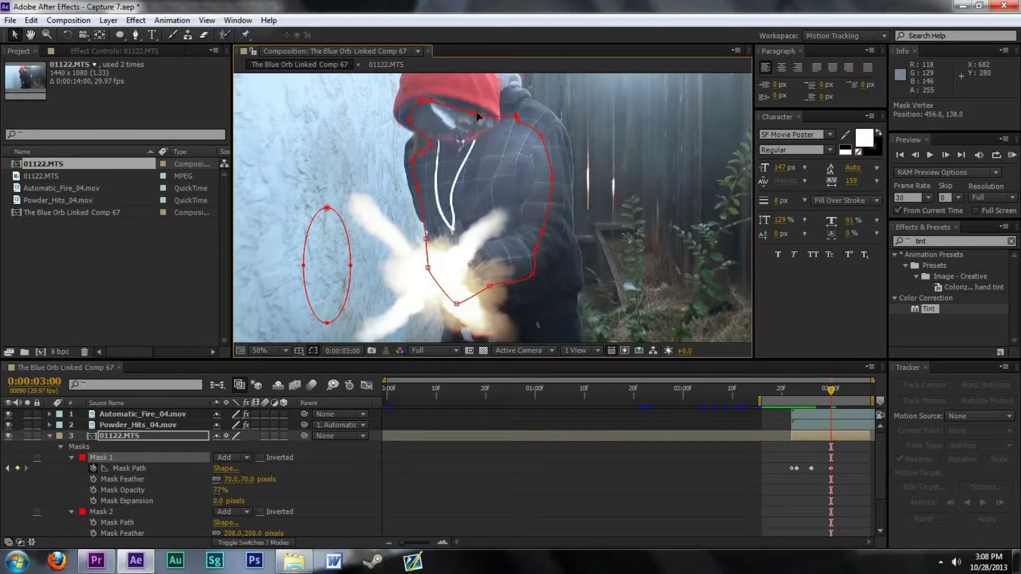
drag(420, 133, 410, 100)
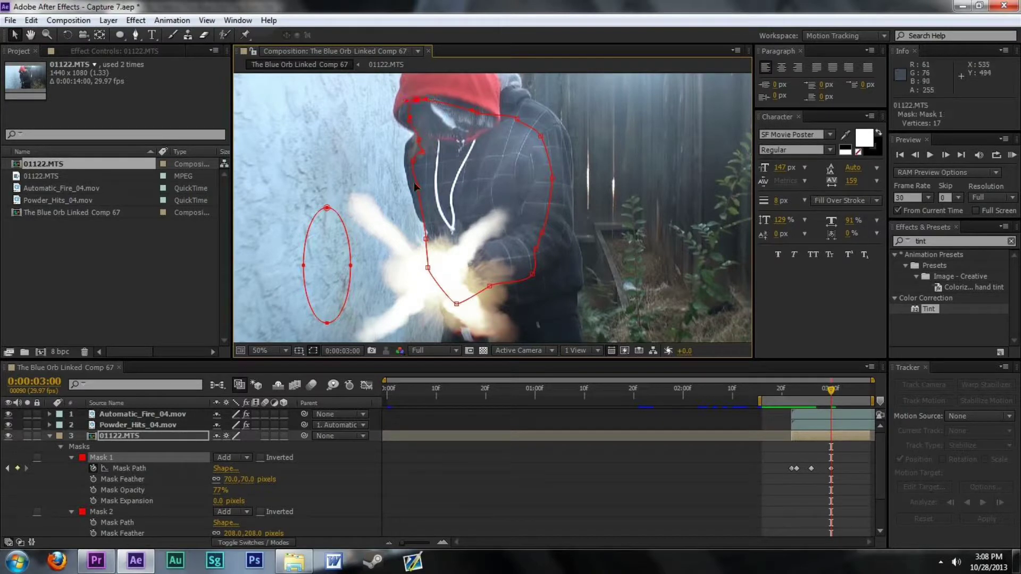
drag(428, 239, 439, 240)
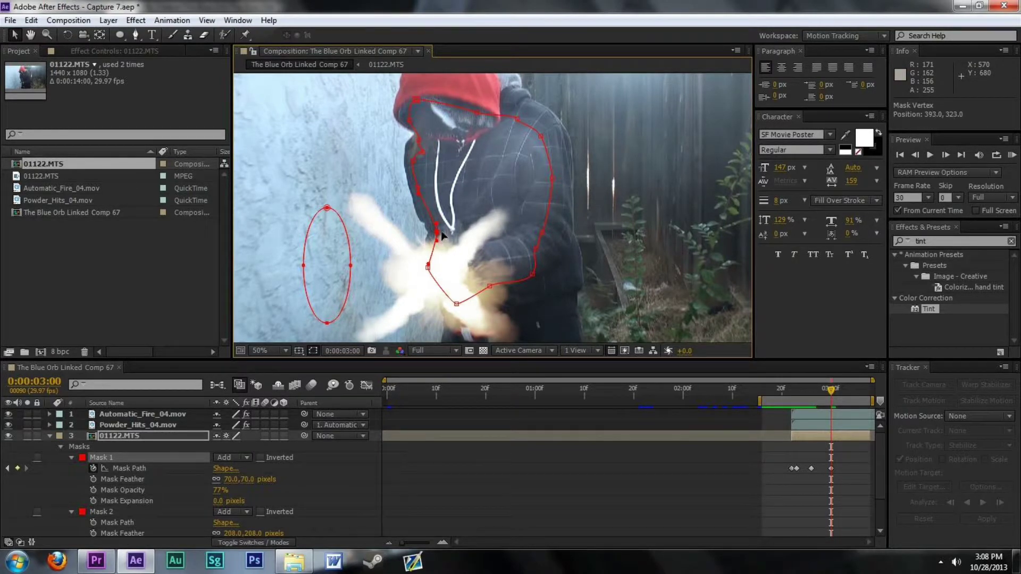
mouse_move(451, 302)
mouse_down()
mouse_move(446, 281)
mouse_move(459, 304)
mouse_up()
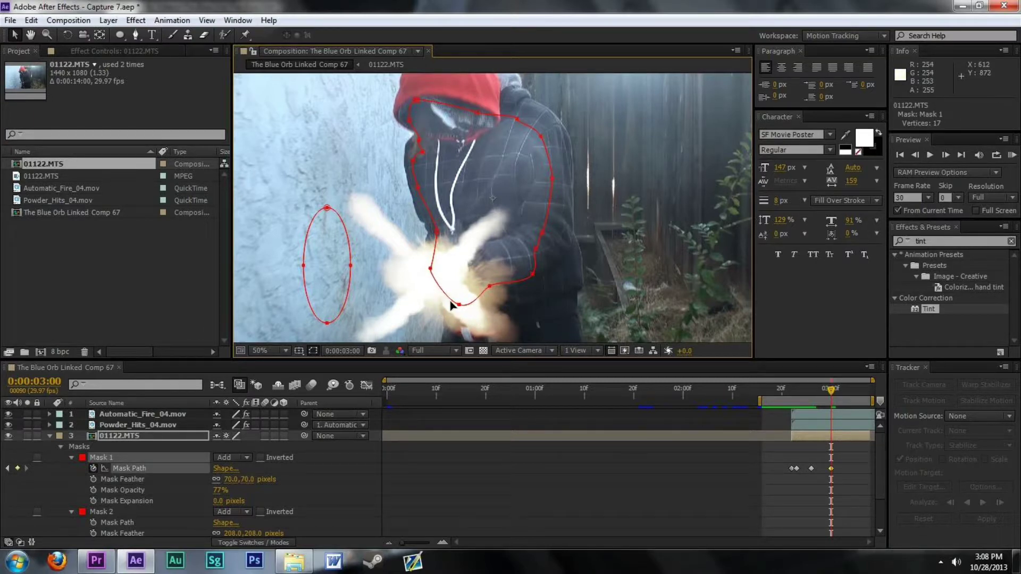
drag(459, 305, 451, 294)
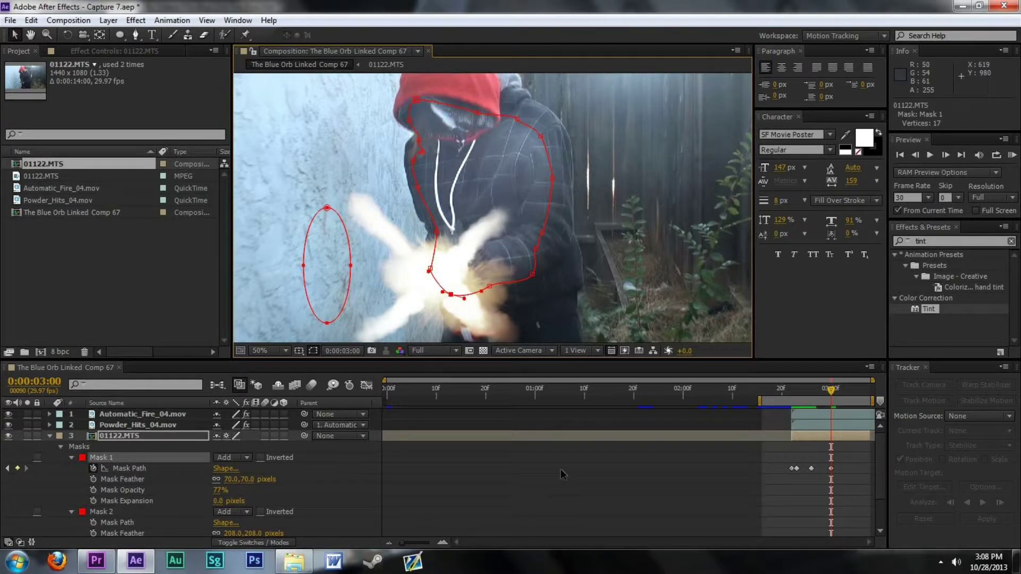
Step: Examine frame by frame how Mask 1 on the 01122.MTS layer follows the man between its path keyframes
click(560, 470)
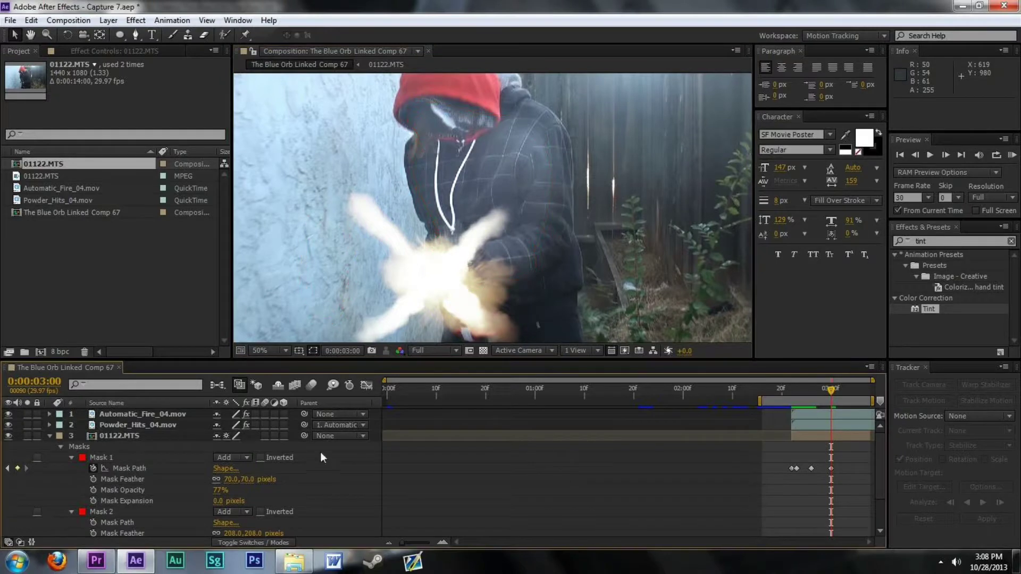
click(181, 436)
key(Page_Up)
key(Page_Up)
key(Page_Up)
key(Page_Up)
key(Page_Up)
key(Page_Up)
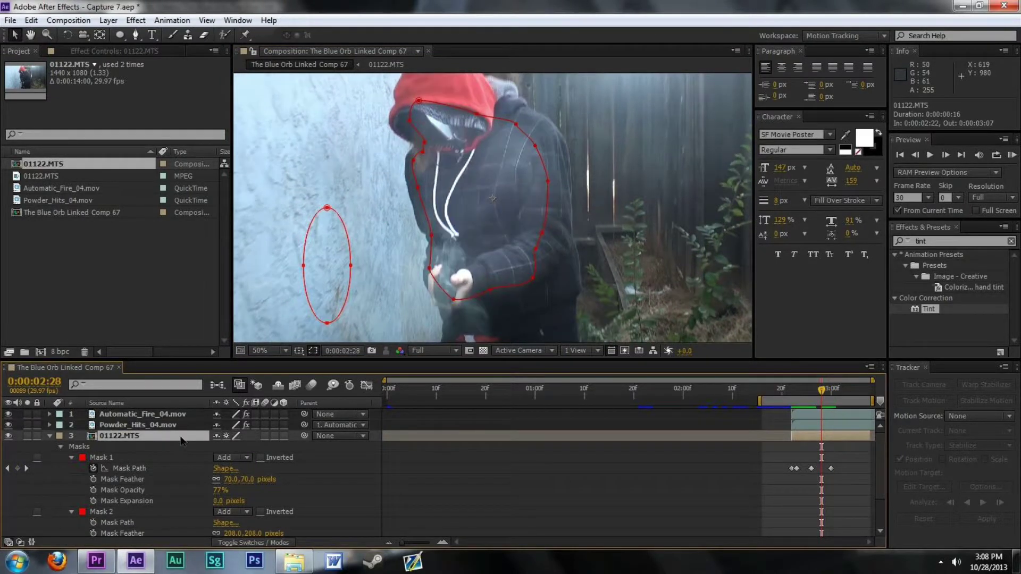
key(Page_Down)
key(Page_Down)
key(Page_Down)
key(Page_Down)
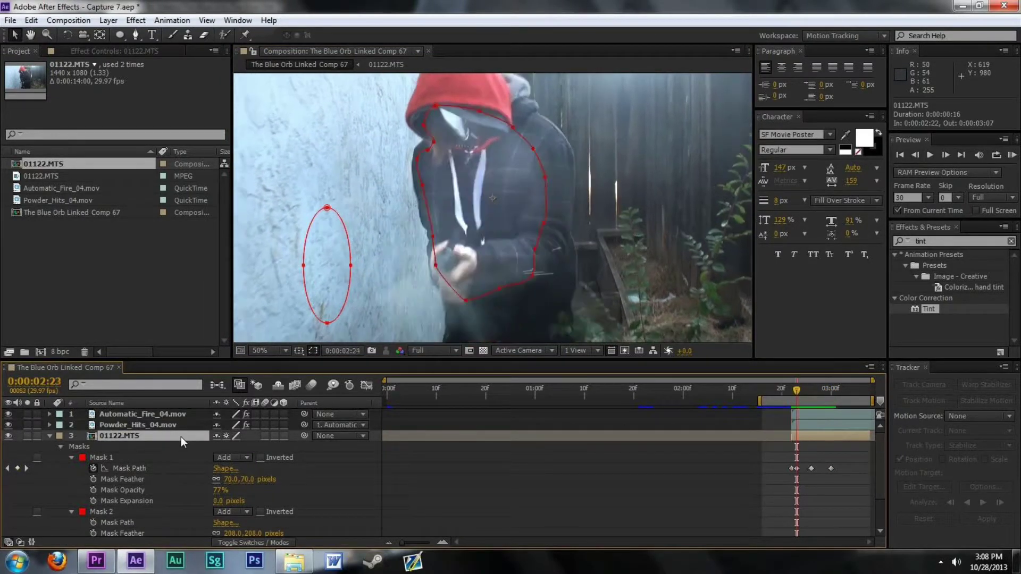
key(Page_Down)
key(Page_Down)
key(Page_Down)
key(Page_Down)
key(Page_Down)
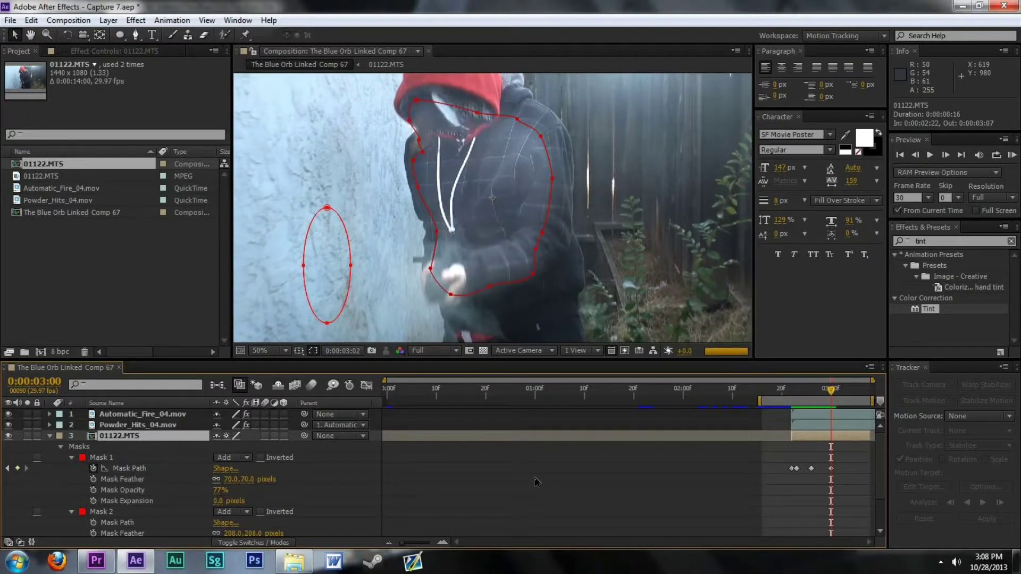
key(Page_Up)
key(Page_Up)
key(Page_Up)
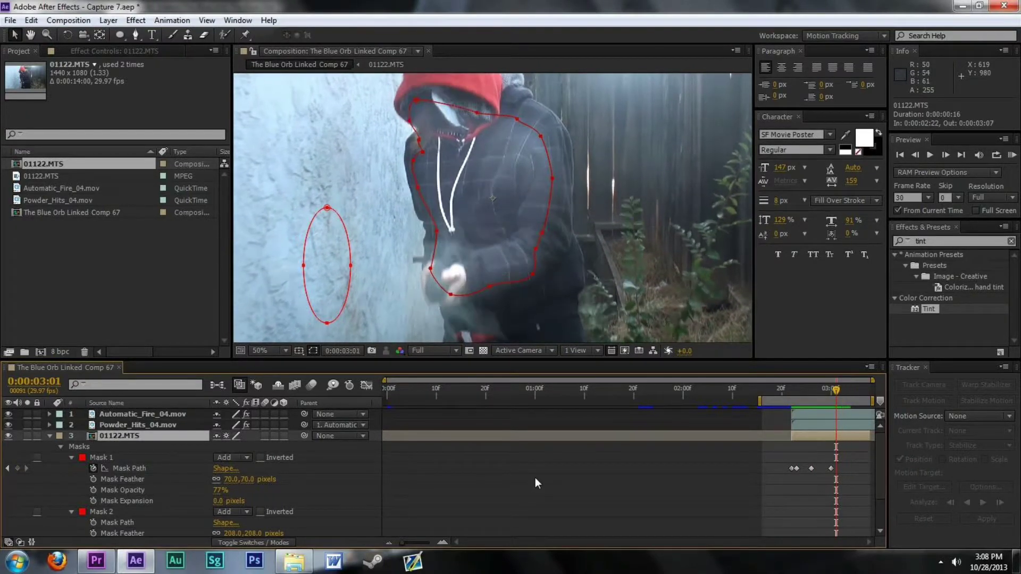
Step: At 0:00:03:04, shift the whole of Mask 1 about 9 px across and 32 px down
key(Page_Down)
key(Page_Down)
key(Page_Down)
key(Page_Down)
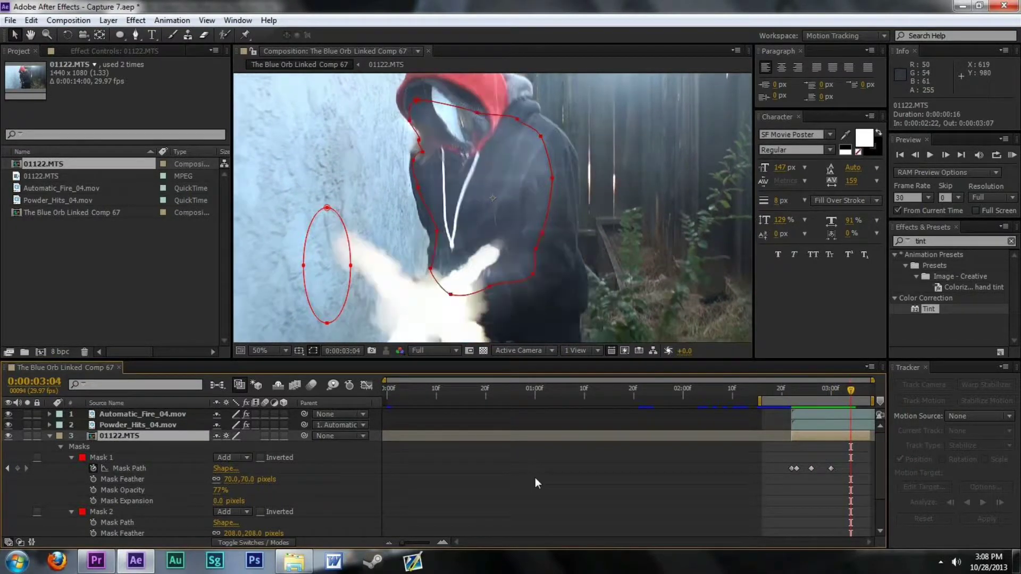
double_click(491, 286)
drag(506, 248, 509, 259)
key(Return)
Step: Extend Mask 1 outward around the man's lower jacket, elbow and shoulder at 0:00:03:04
click(493, 296)
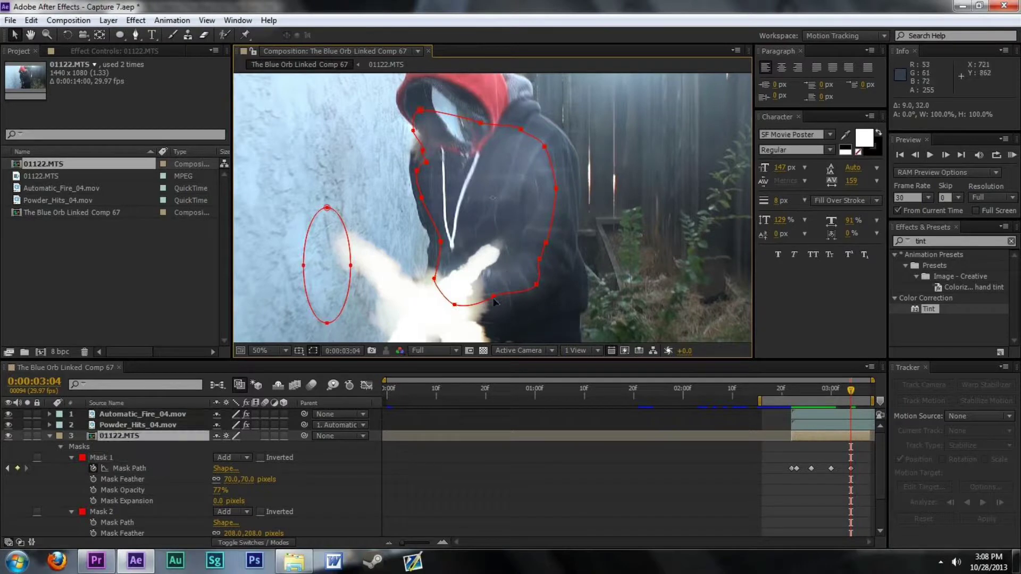
drag(493, 296, 505, 321)
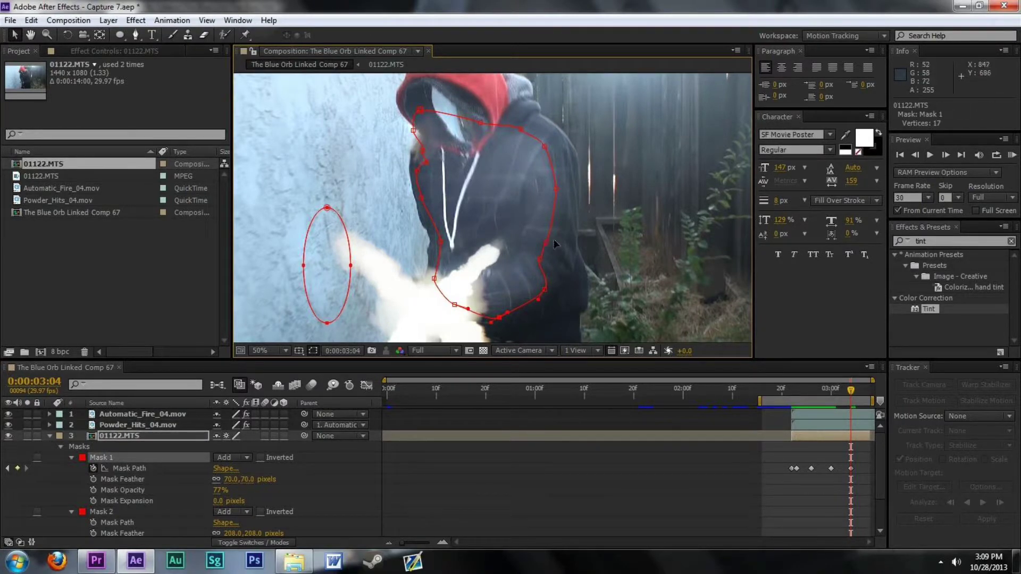
drag(540, 259, 558, 246)
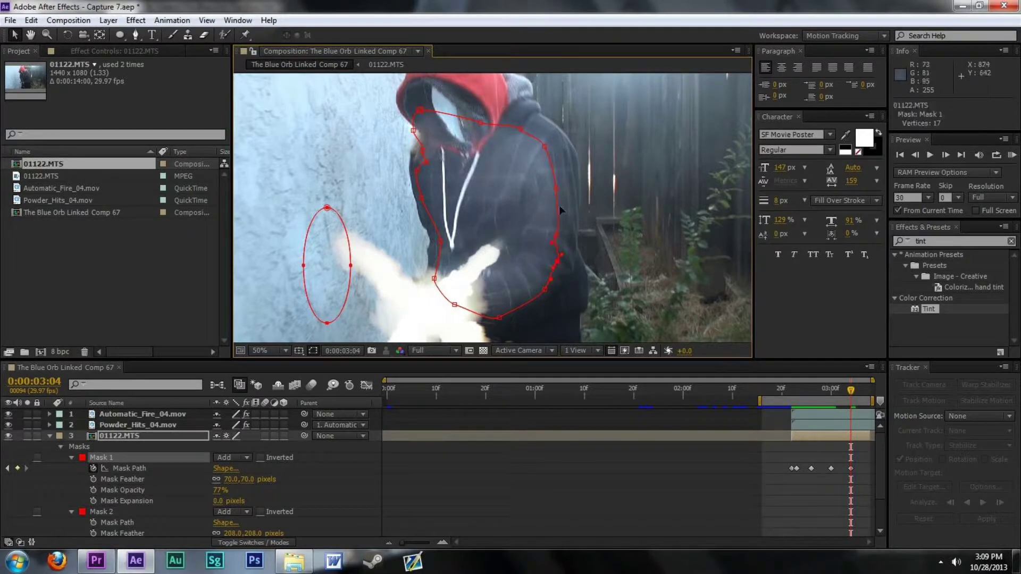
click(521, 128)
drag(526, 128, 392, 98)
click(493, 156)
key(ctrl+z)
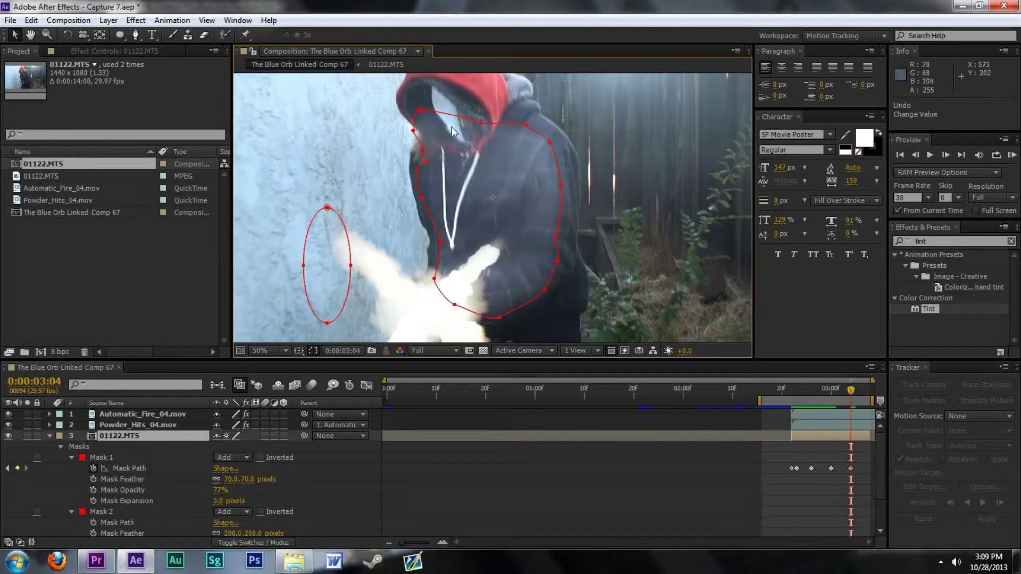
drag(381, 87, 427, 110)
key(ctrl+z)
click(416, 113)
click(369, 64)
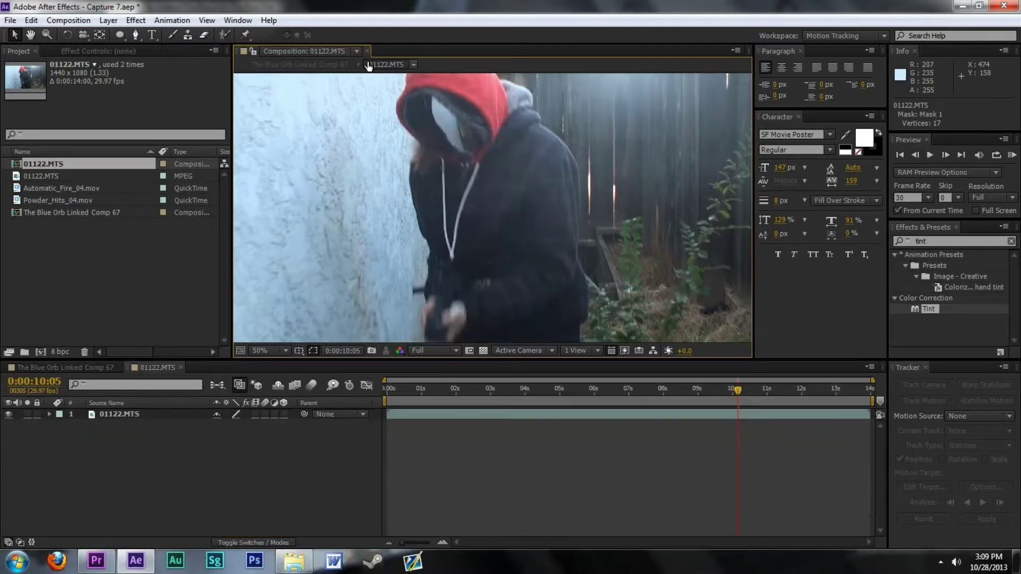
click(99, 369)
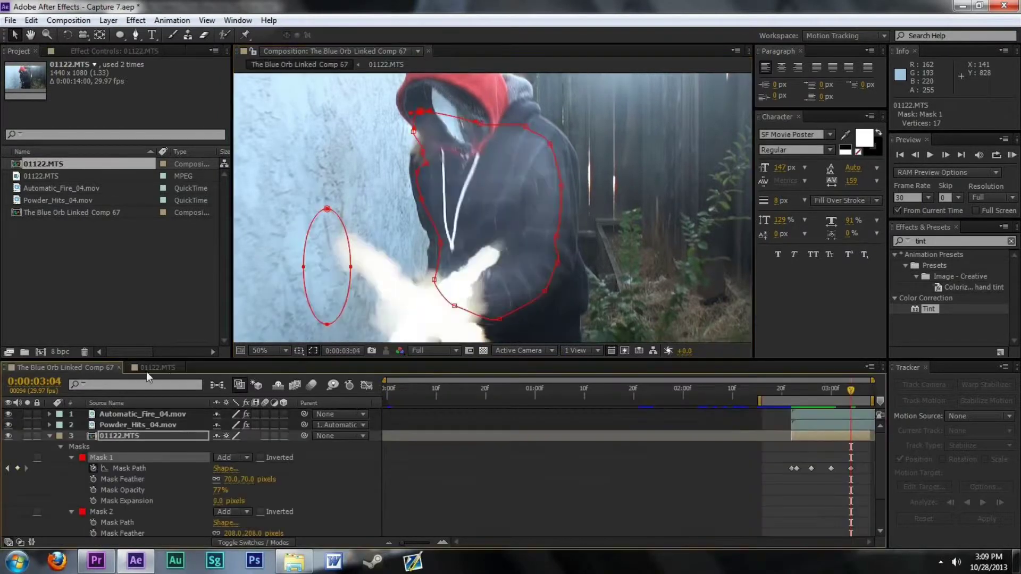
click(181, 367)
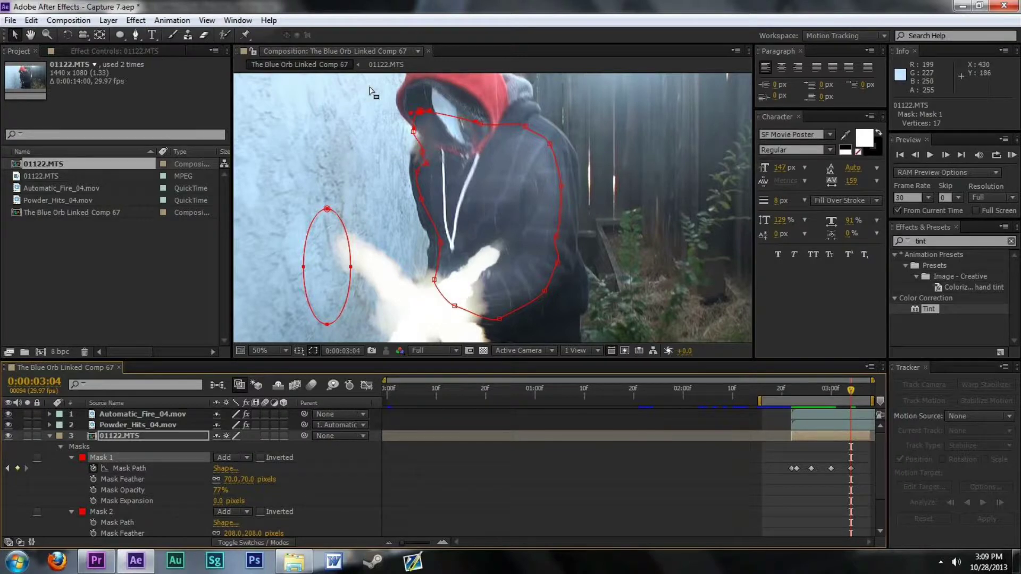
Step: Raise the upper edge of Mask 1 to fit the hood and shoulder at 0:00:03:04, checking with the outlines hidden
drag(375, 88, 524, 117)
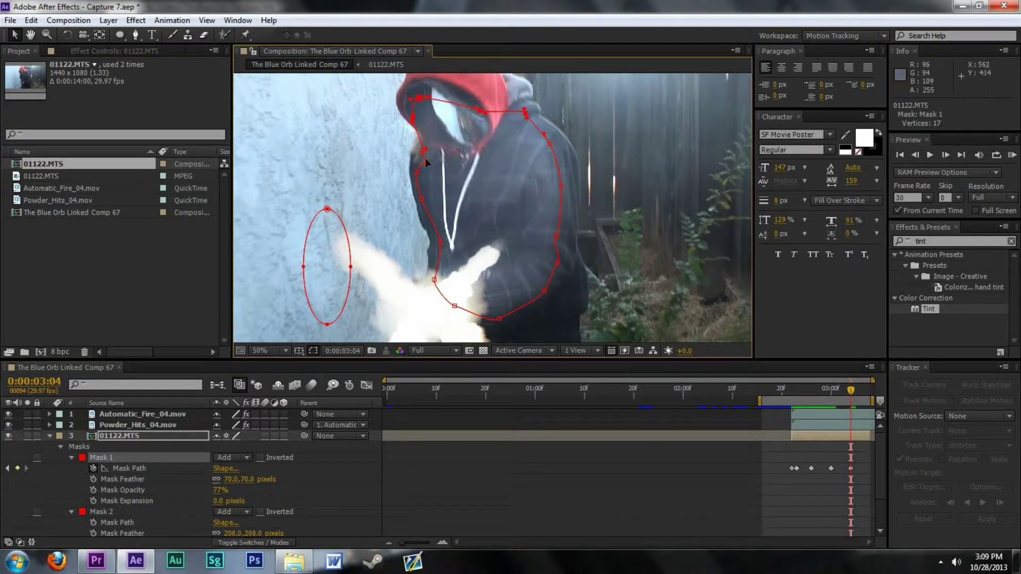
drag(419, 97, 423, 91)
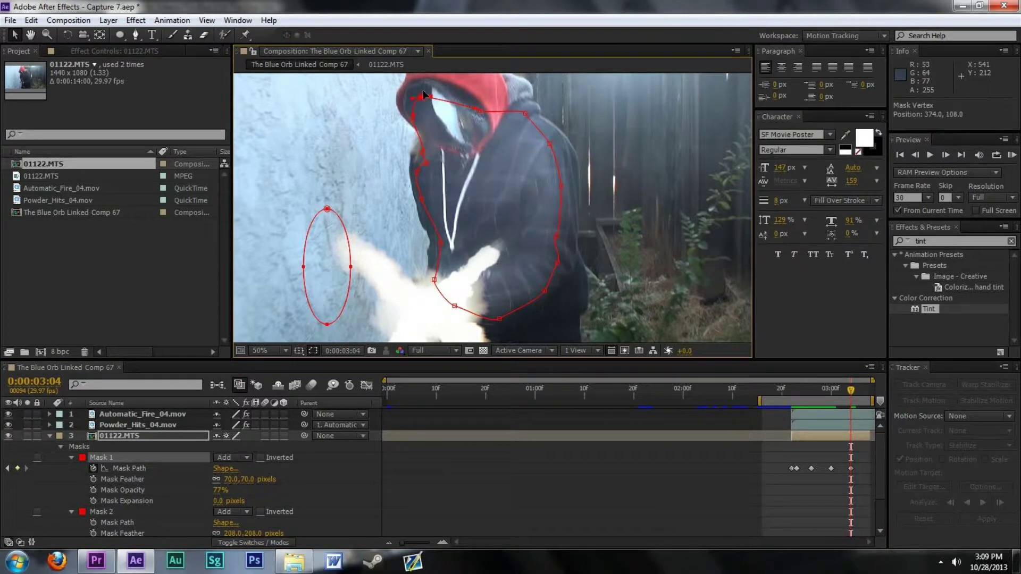
click(426, 150)
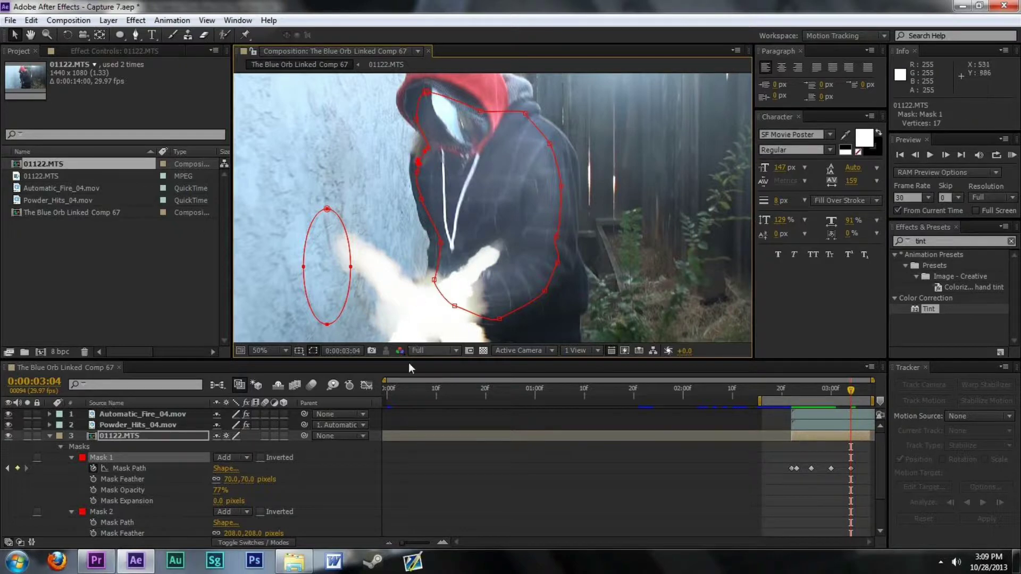
click(312, 353)
click(312, 353)
Step: At 0:00:03:07, shift the whole of Mask 1 about 4.5 px across and 94 px down
key(Page_Down)
key(Page_Down)
key(Page_Down)
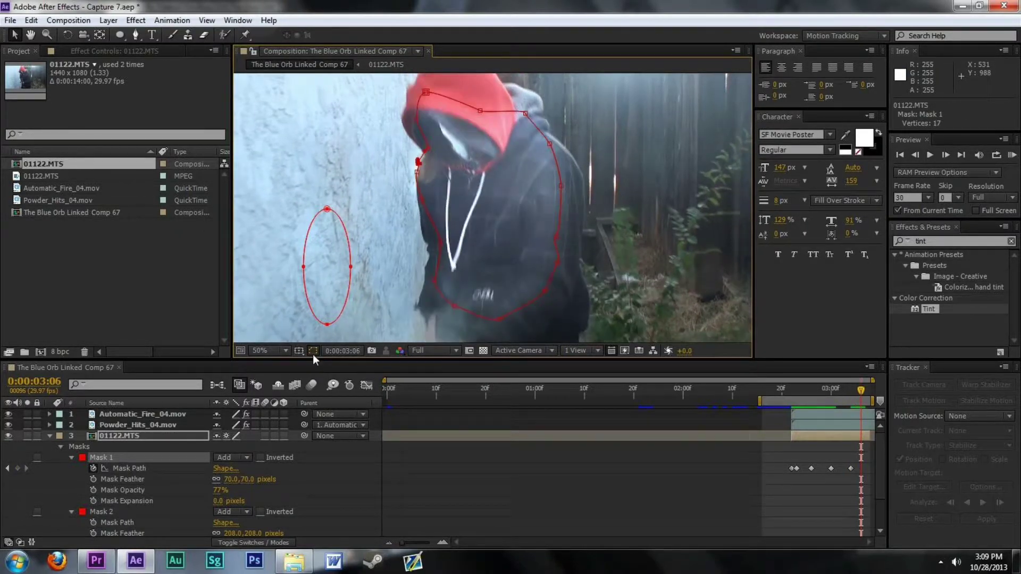
key(Page_Down)
double_click(500, 320)
drag(515, 247, 517, 275)
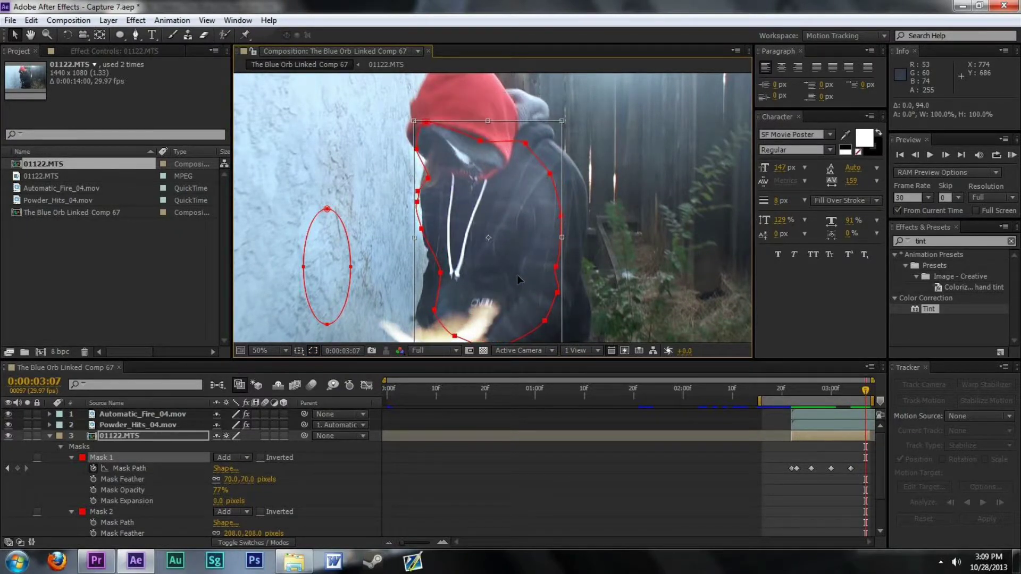
key(Return)
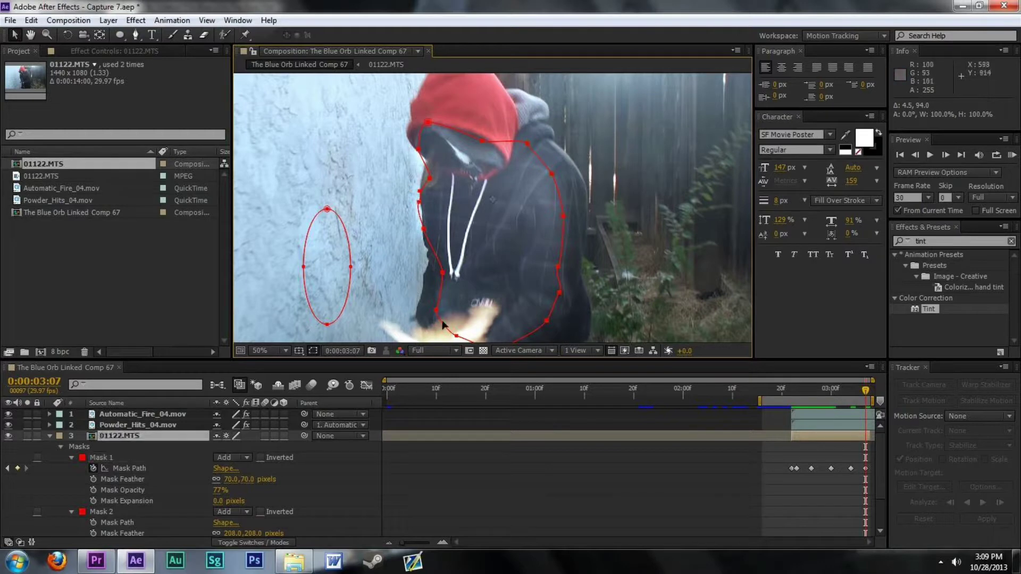
Step: Reshape Mask 1 at 0:00:03:07 to follow the hood opening, the wall-side edge of the jacket and the man's far shoulder and arm
key(ctrl+z)
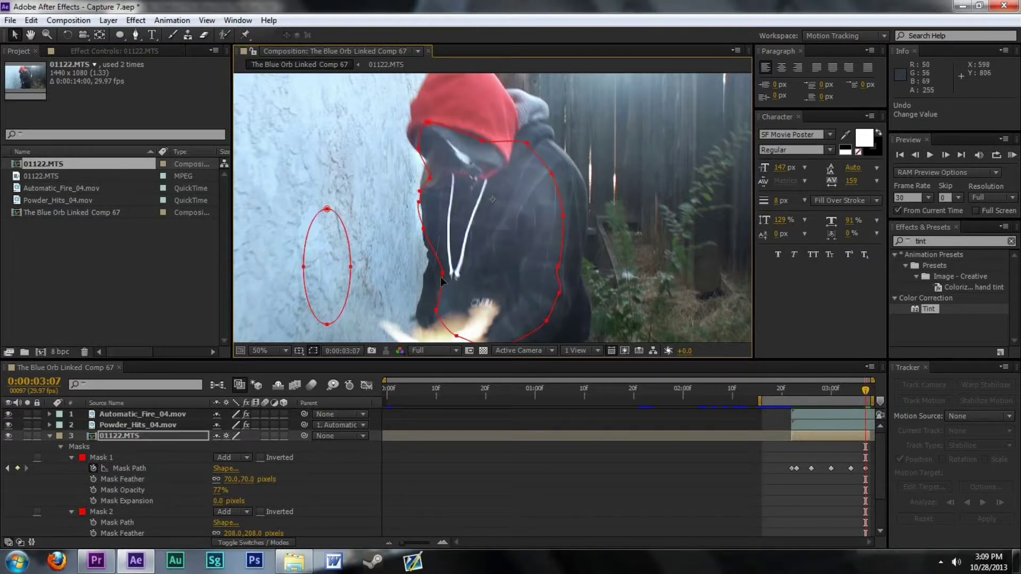
drag(472, 249, 407, 338)
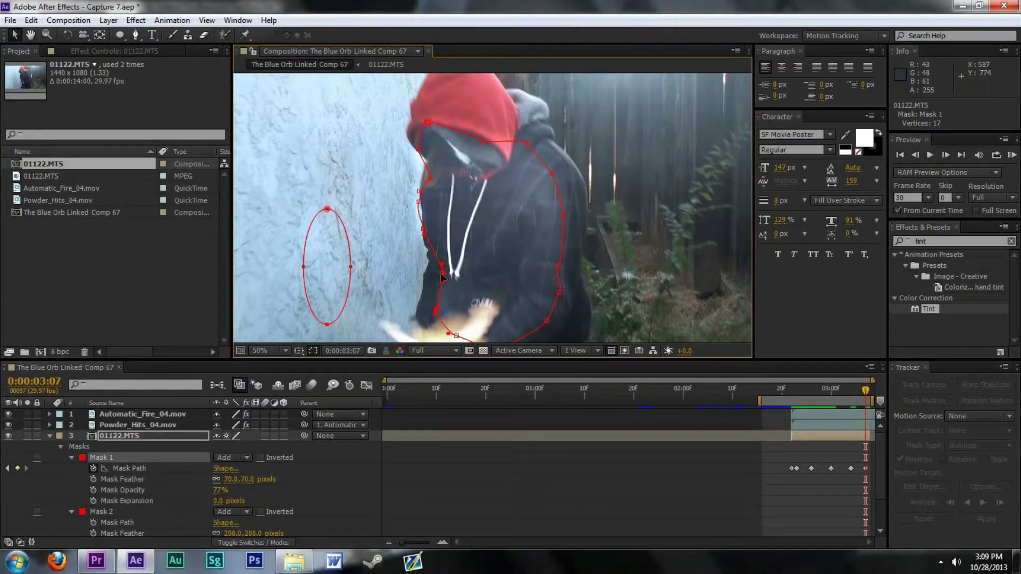
drag(426, 289, 439, 178)
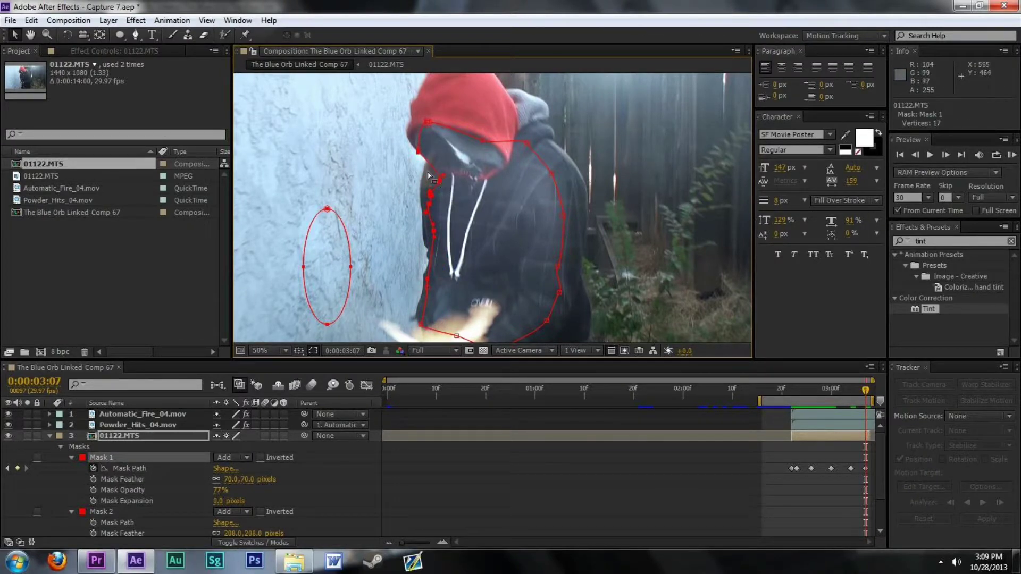
click(421, 150)
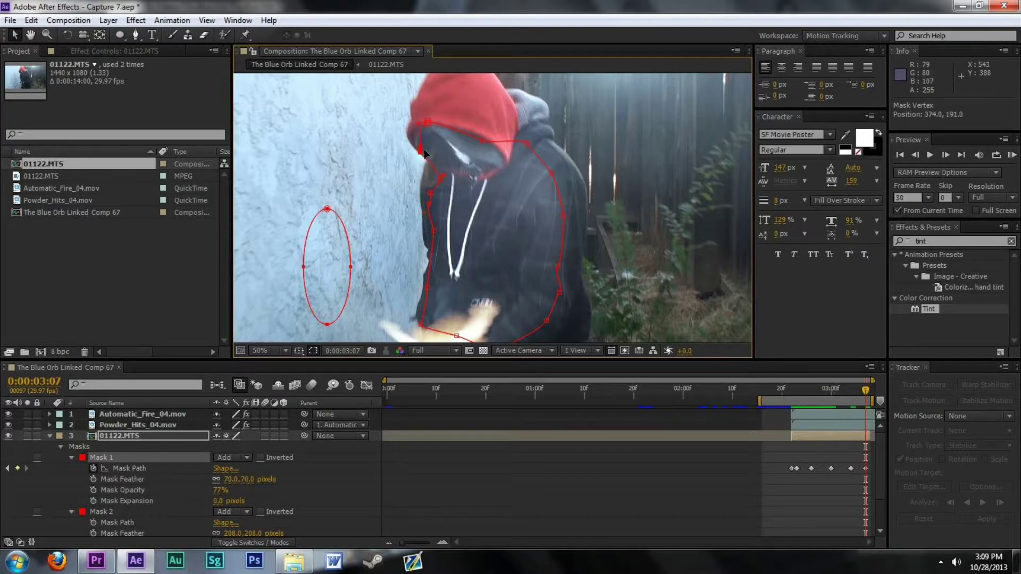
drag(420, 119, 419, 123)
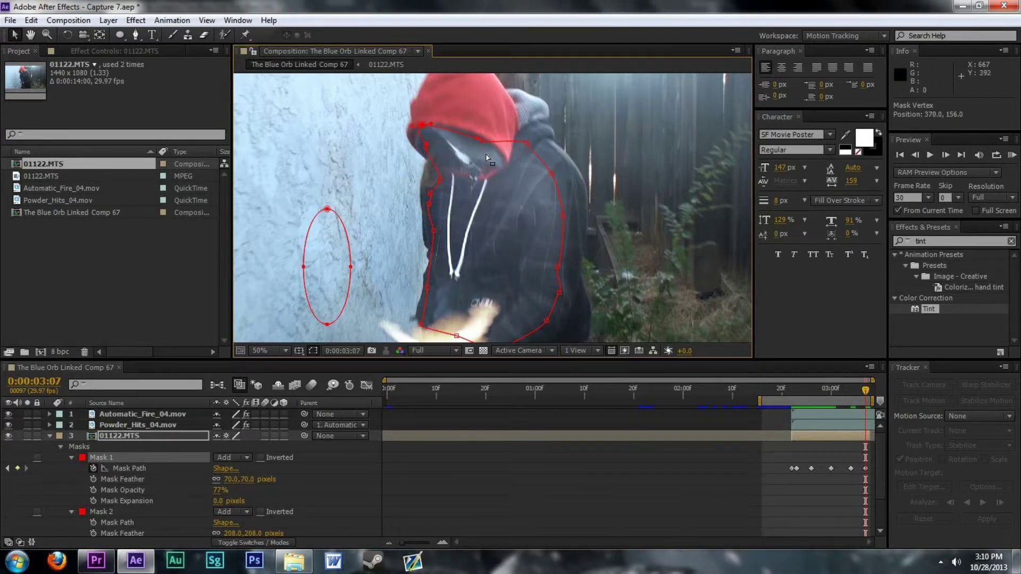
drag(520, 136, 609, 295)
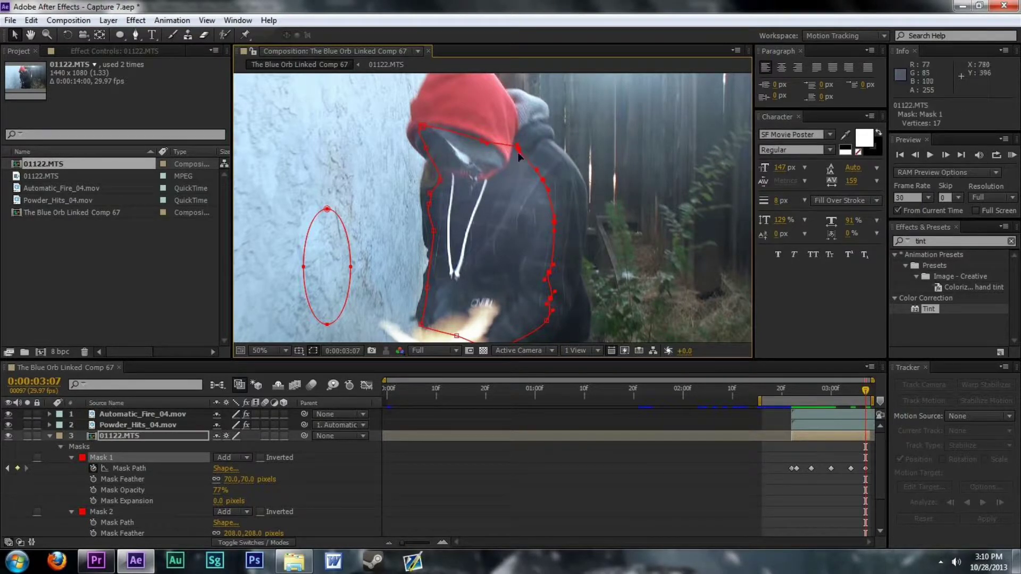
drag(518, 149, 513, 164)
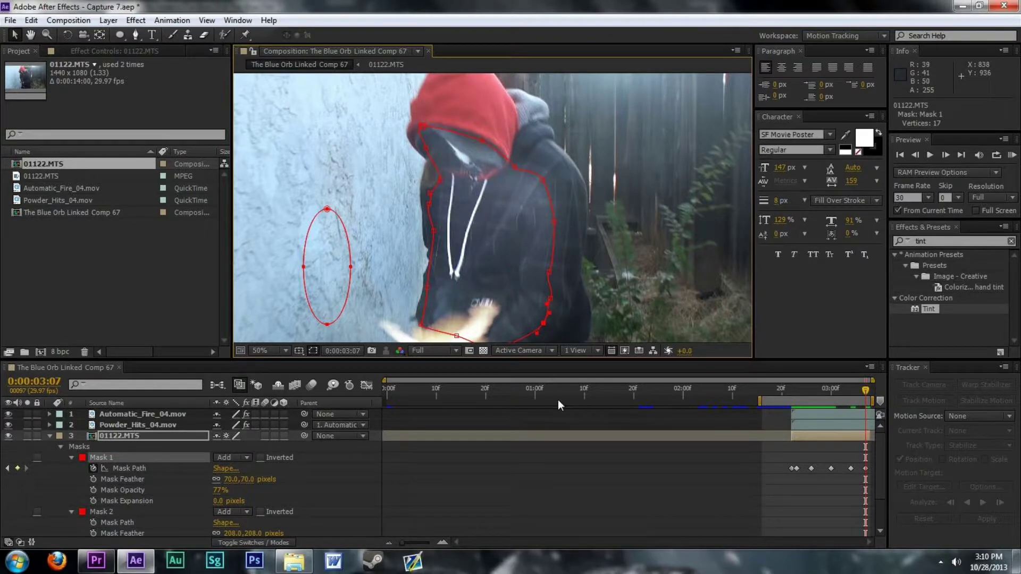
Step: Step backward through the frames from 0:00:03:07 to the first muzzle flash and examine how Mask 1 follows the man
key(Page_Down)
key(Page_Up)
key(Page_Up)
key(Page_Up)
key(Page_Up)
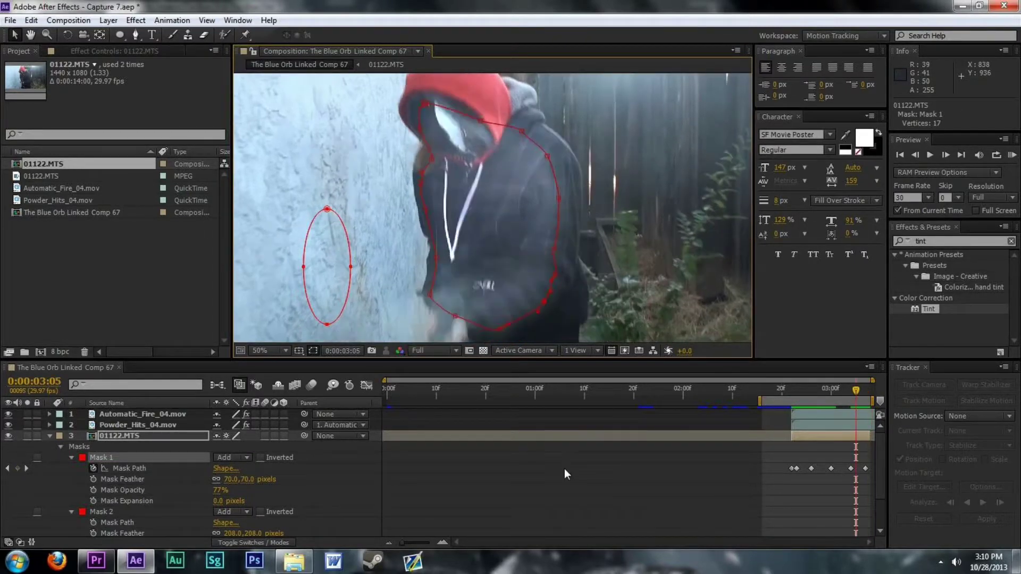
key(Page_Up)
key(Page_Up)
key(Page_Up)
key(Page_Up)
key(Page_Up)
key(Page_Up)
key(Page_Up)
key(Page_Up)
key(Page_Up)
key(Page_Up)
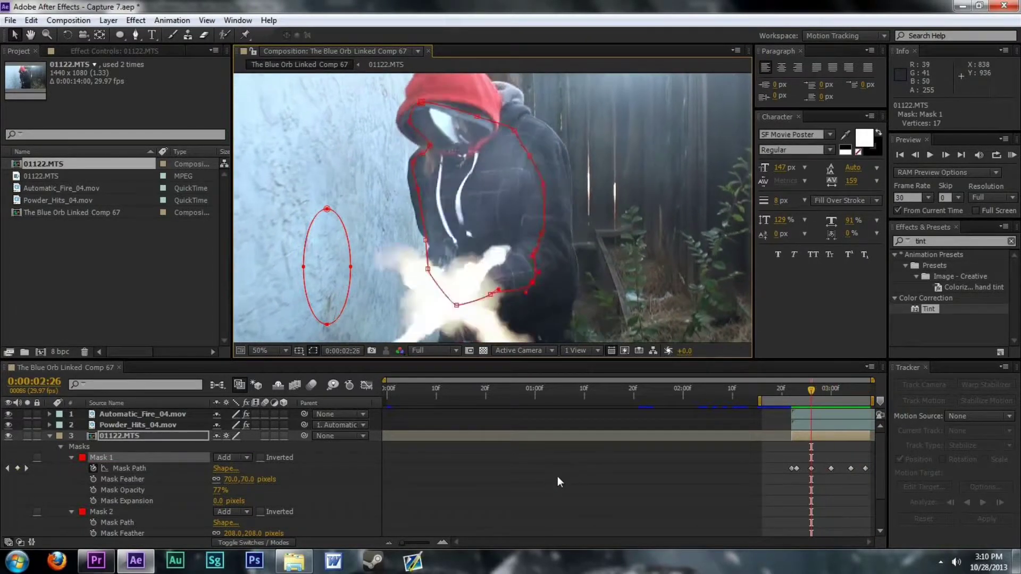
key(Page_Up)
key(Page_Up)
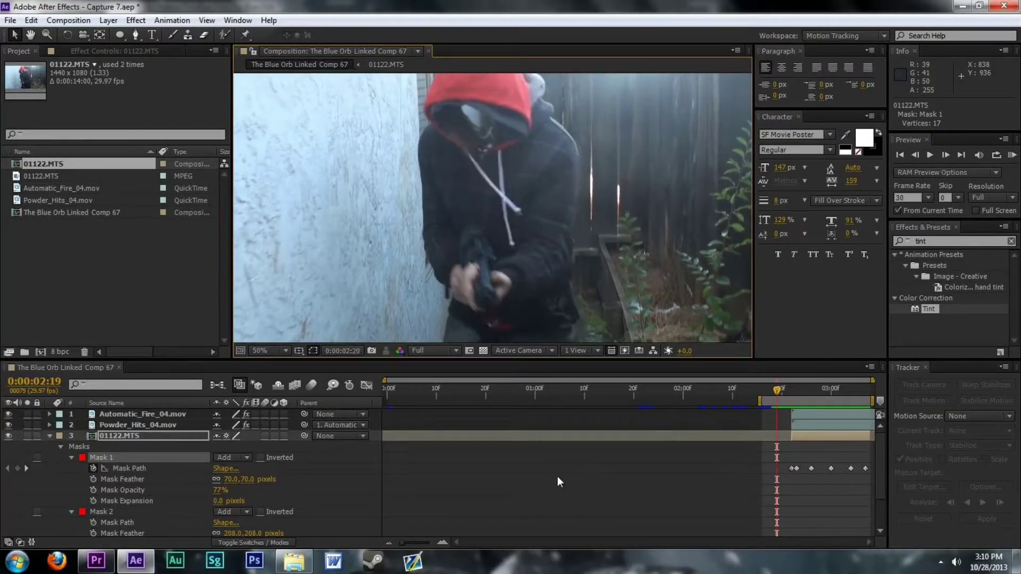
key(Page_Down)
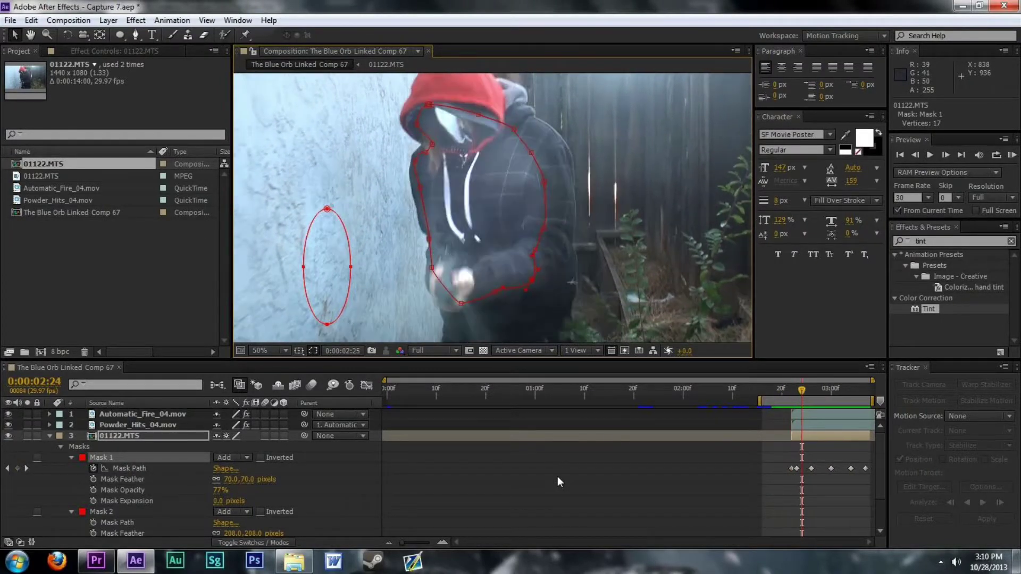
key(Page_Up)
Step: At 0:00:02:22, set Mask 2's feather to 197 pixels and opacity to 58%, checking the wall glow with the outlines hidden
scroll(349, 499, down, 2)
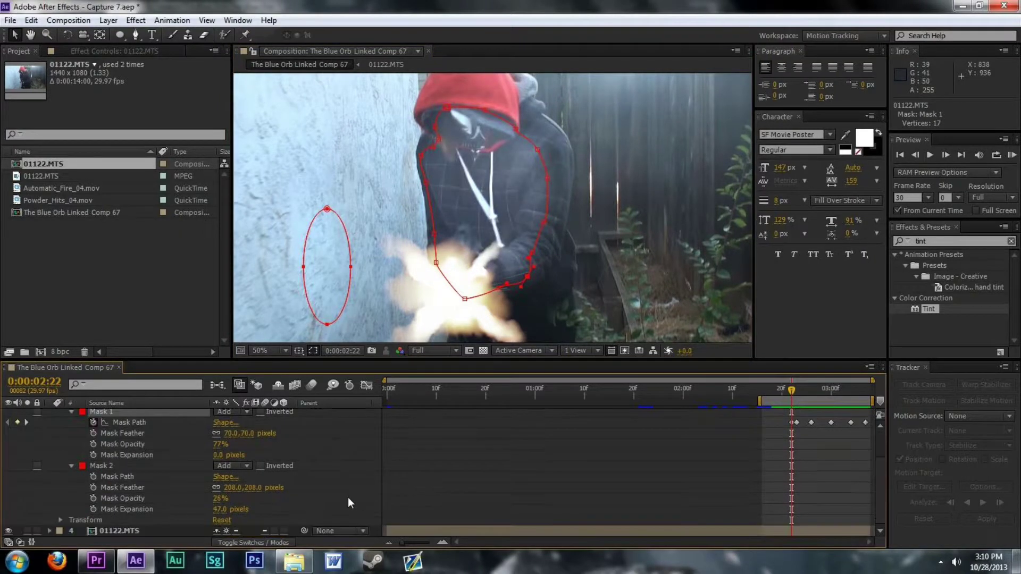
drag(254, 492, 230, 501)
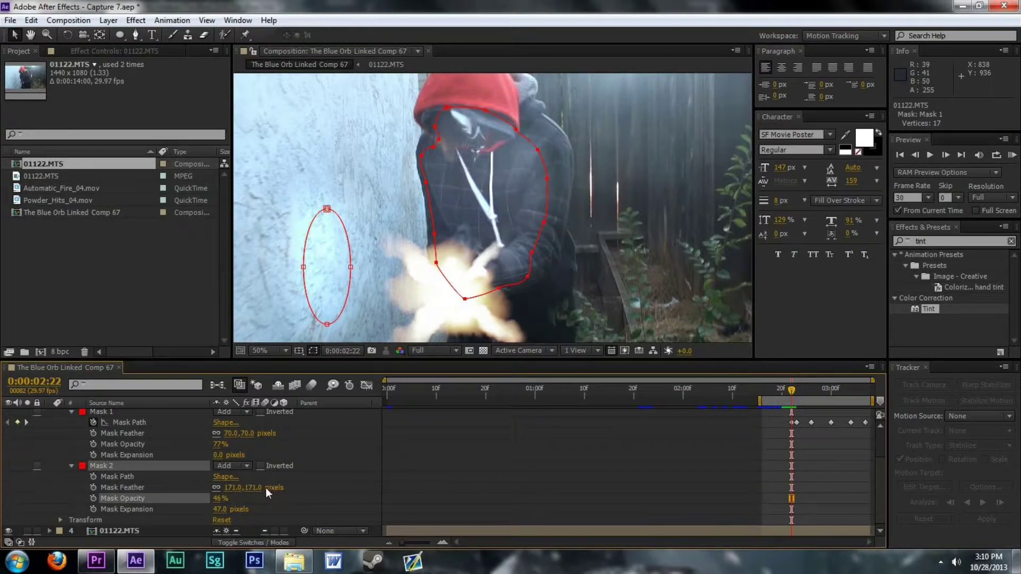
drag(266, 488, 267, 487)
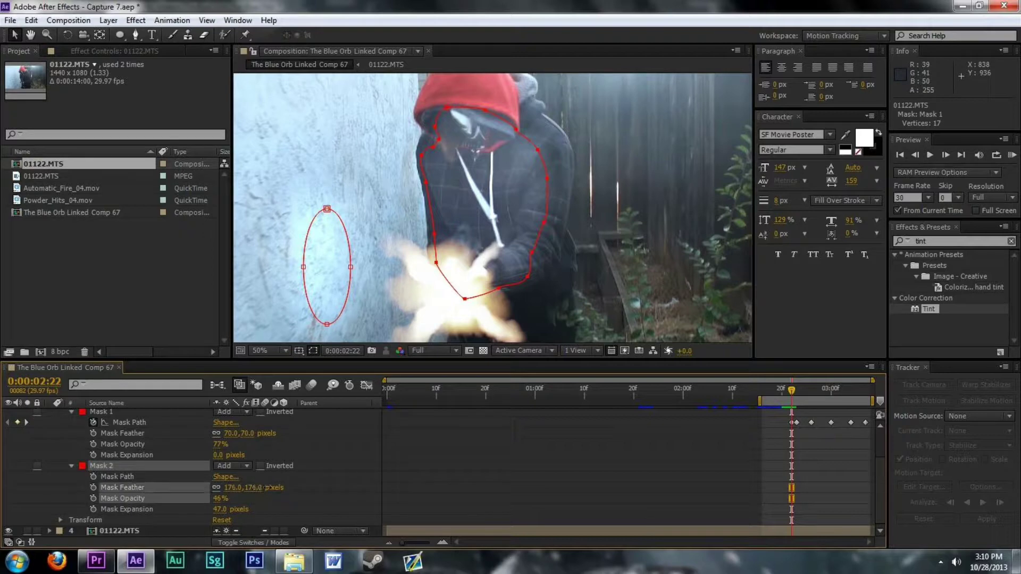
click(221, 499)
drag(230, 498, 232, 499)
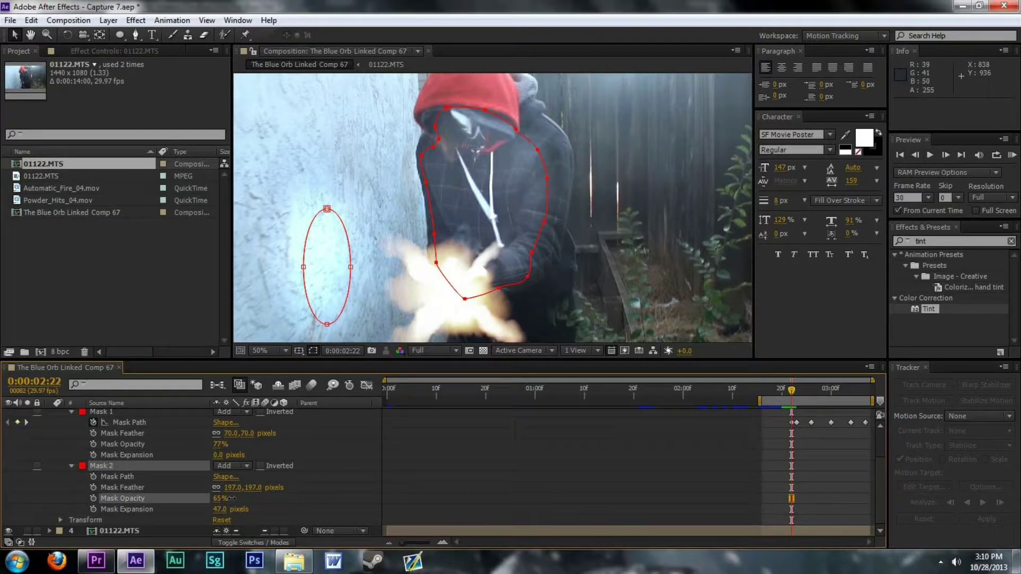
click(311, 351)
key(space)
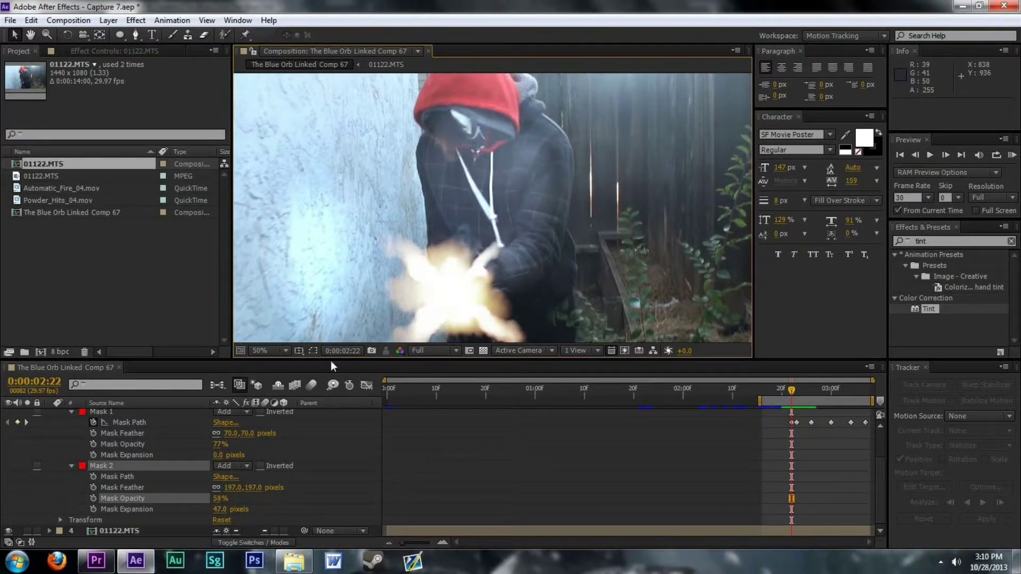
click(313, 351)
Step: Start keyframing Mask 2's path at 0:00:02:22 and shift the whole ellipse about 16.5 px across and 44 px down
scroll(539, 477, up, 3)
scroll(519, 483, down, 3)
click(93, 478)
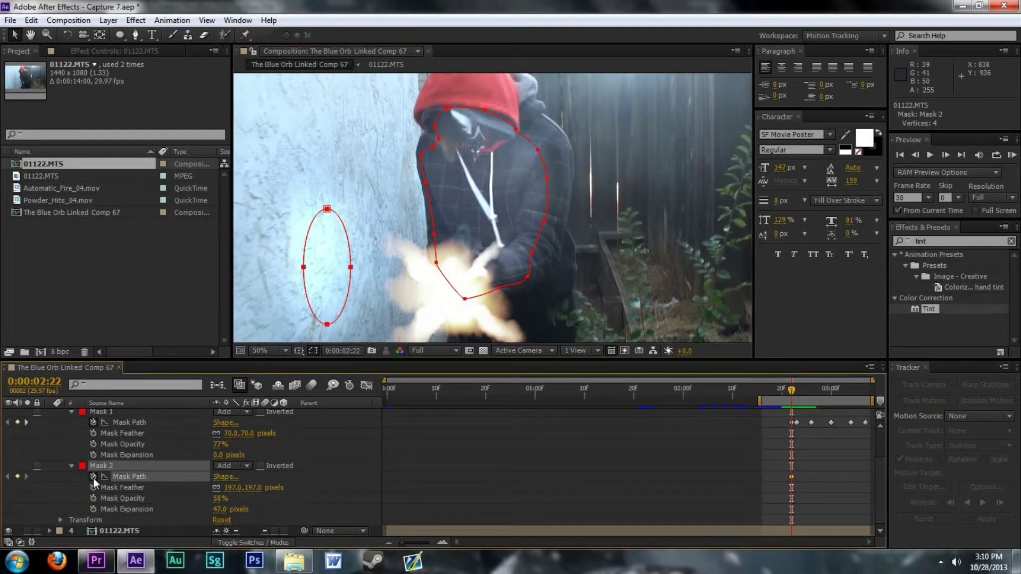
double_click(327, 210)
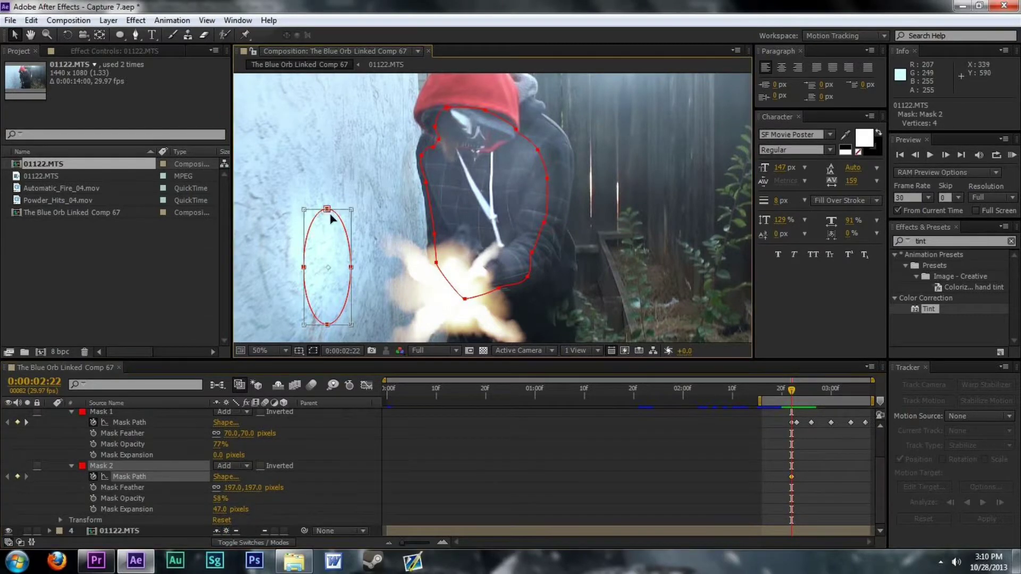
drag(336, 234, 343, 249)
key(Return)
Step: Move Mask 2 slightly up the wall at 0:00:02:23 and back down at 0:00:02:26
key(Page_Down)
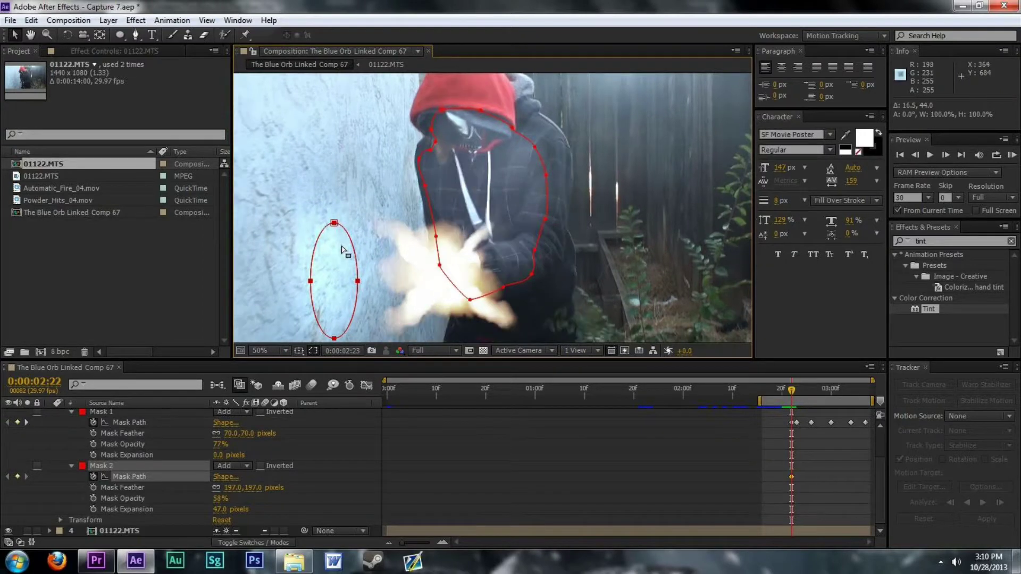
drag(334, 223, 334, 213)
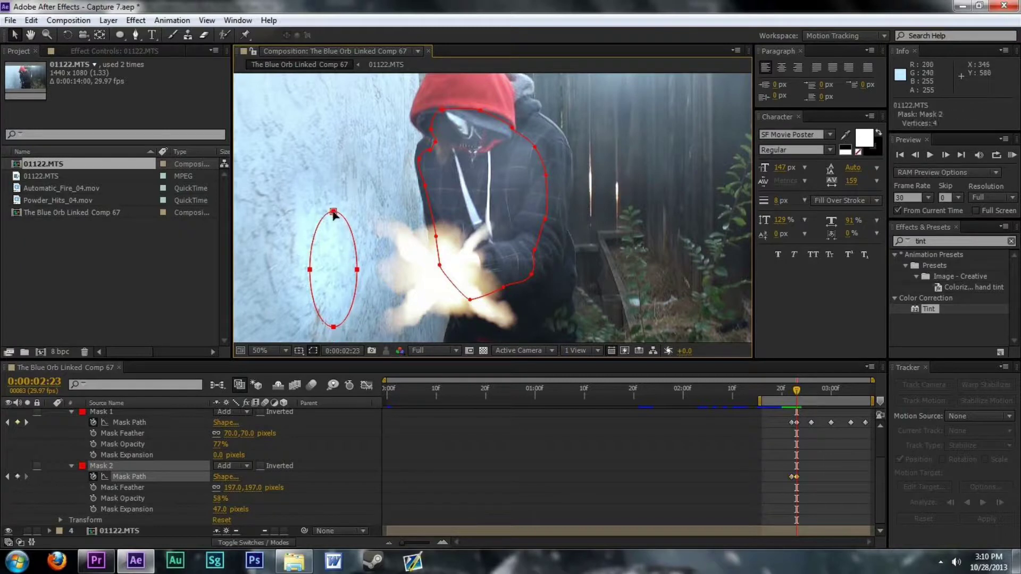
key(Page_Down)
key(Page_Down)
key(Page_Down)
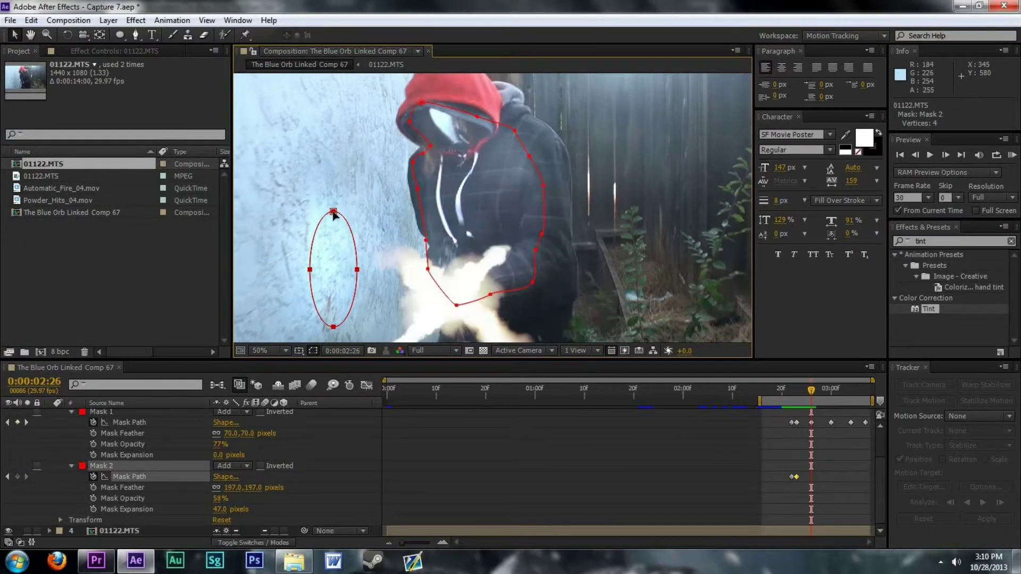
drag(333, 214, 333, 228)
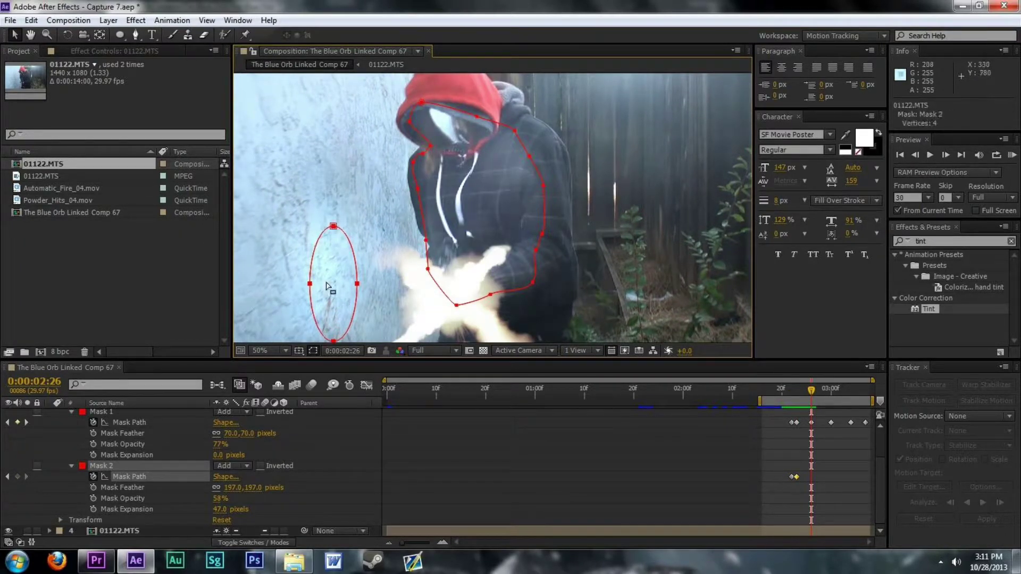
Step: At 0:00:03:00, nudge Mask 2 up and scale it to about 124.3% width and 109.9% height
key(Page_Down)
key(Page_Down)
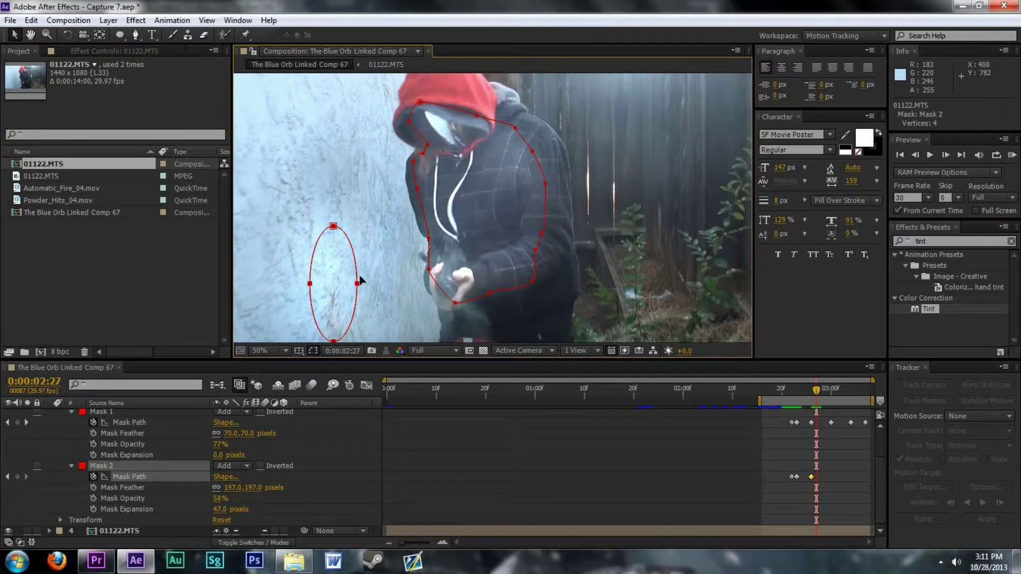
key(Page_Down)
key(Page_Down)
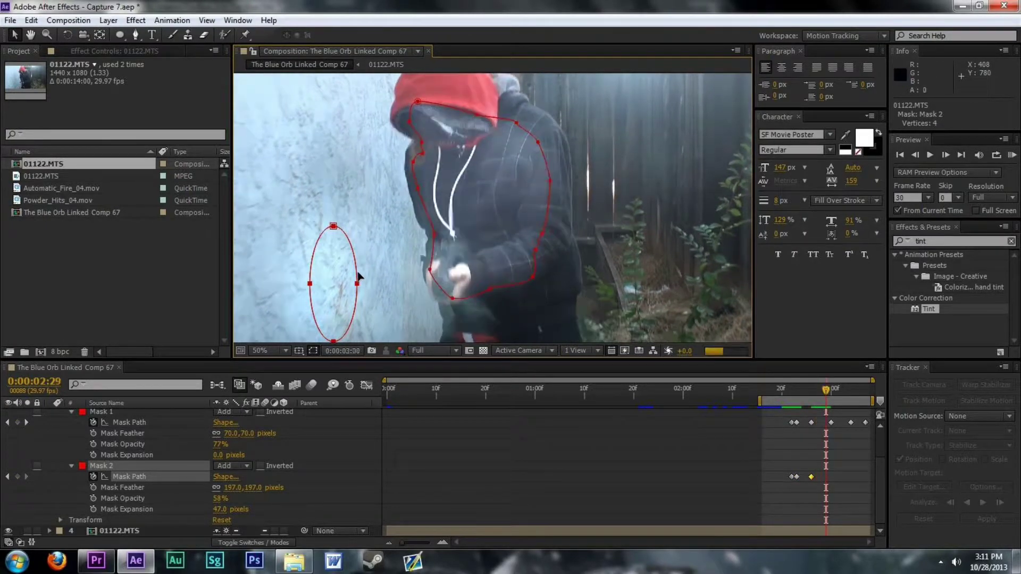
drag(332, 226, 330, 223)
double_click(330, 222)
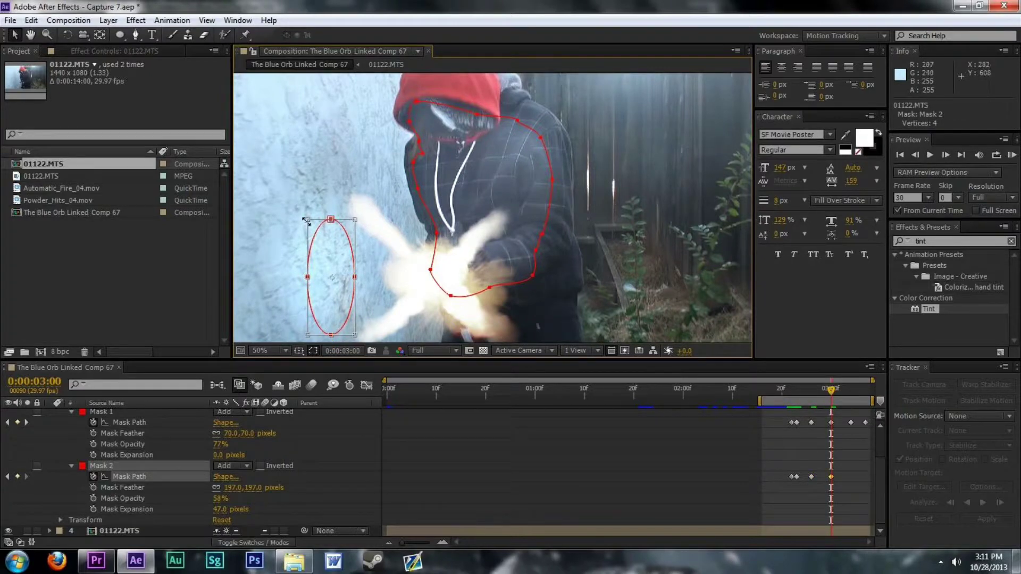
drag(300, 217, 293, 209)
double_click(317, 235)
Step: Reposition Mask 2 on the wall at 0:00:03:04 and 0:00:03:07, lowering it to match the muzzle flash
key(Page_Down)
key(Page_Down)
key(Page_Down)
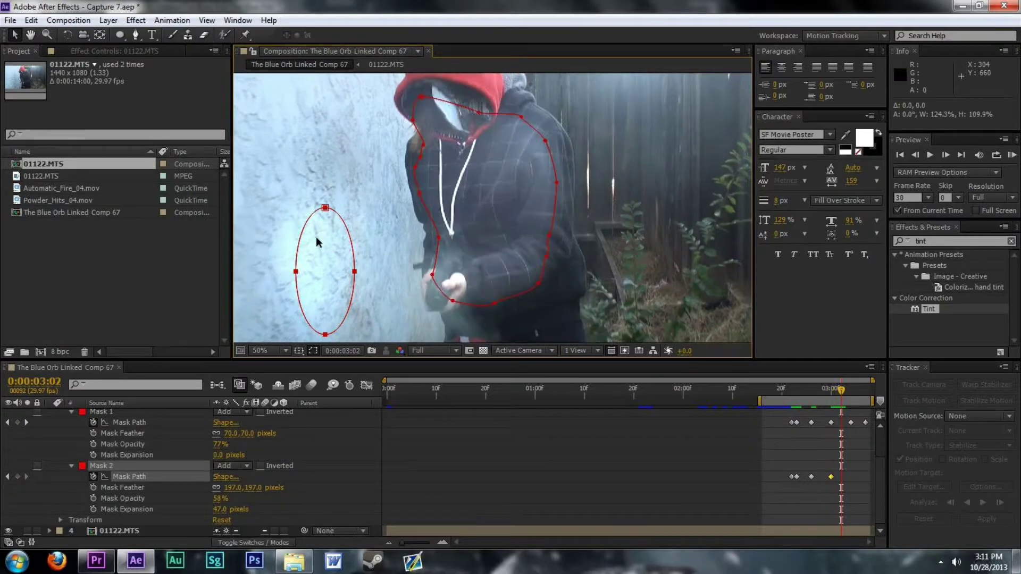
key(Page_Down)
drag(324, 208, 365, 306)
key(Page_Down)
key(Page_Down)
key(Page_Down)
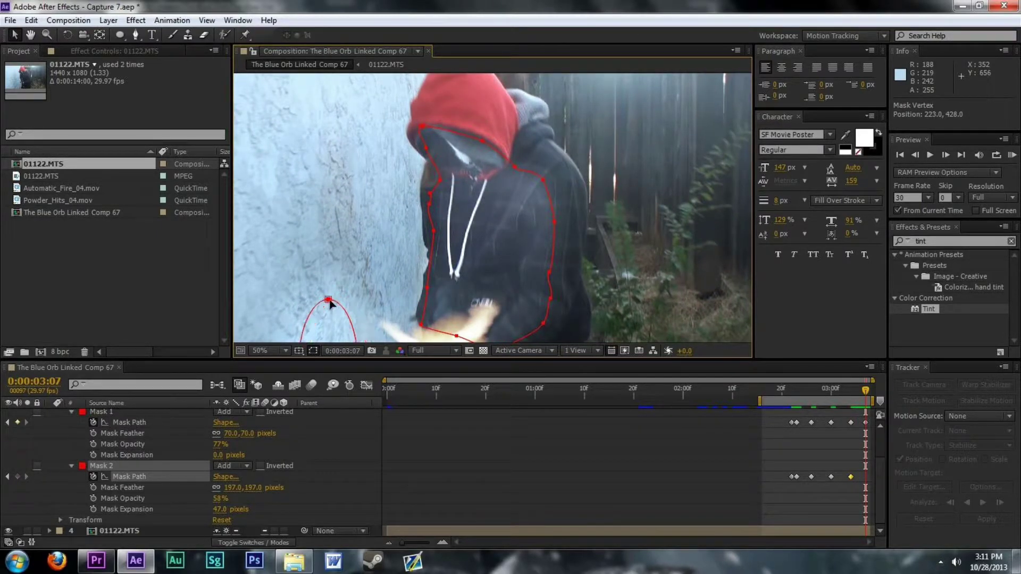
Step: Step backward through the frames with the masks deselected to examine the light on the man and wall, ending at 0:00:02:22
key(Page_Down)
click(500, 464)
key(Page_Up)
key(Page_Up)
key(Page_Up)
key(Page_Up)
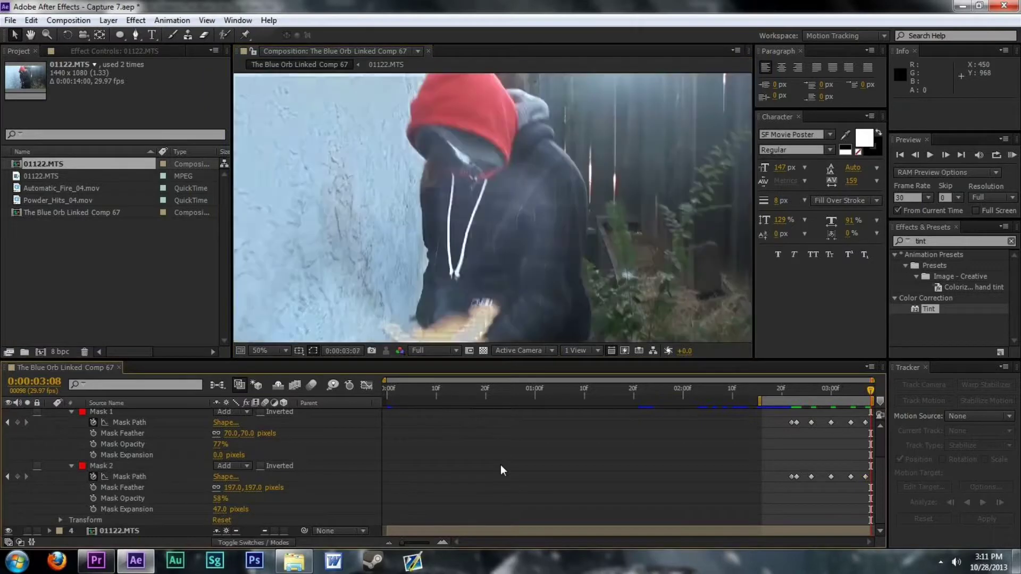
key(Page_Up)
key(Page_Up)
key(Page_Up)
key(Page_Up)
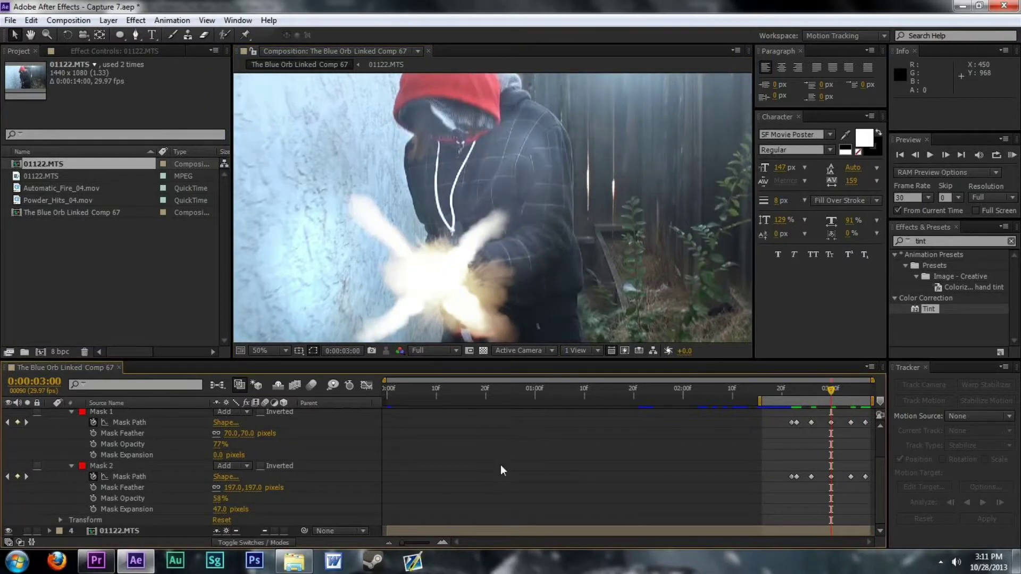
key(Page_Up)
key(Page_Up)
key(Page_Up)
key(Page_Up)
key(Page_Up)
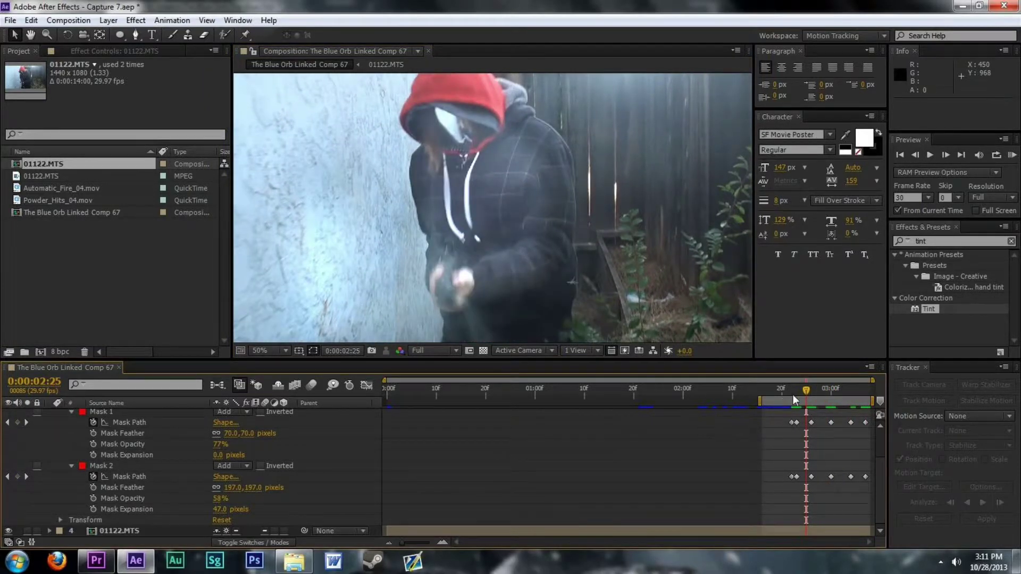
click(792, 392)
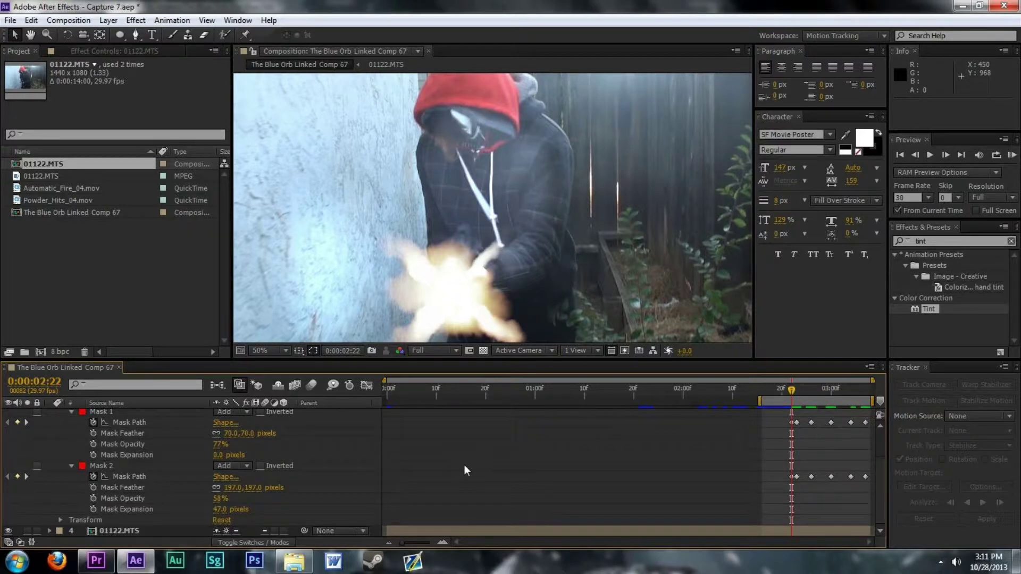
Step: Collapse the upper 01122.MTS layer's properties and preview the muzzle-flash section, returning to 0:00:02:22
scroll(486, 458, up, 3)
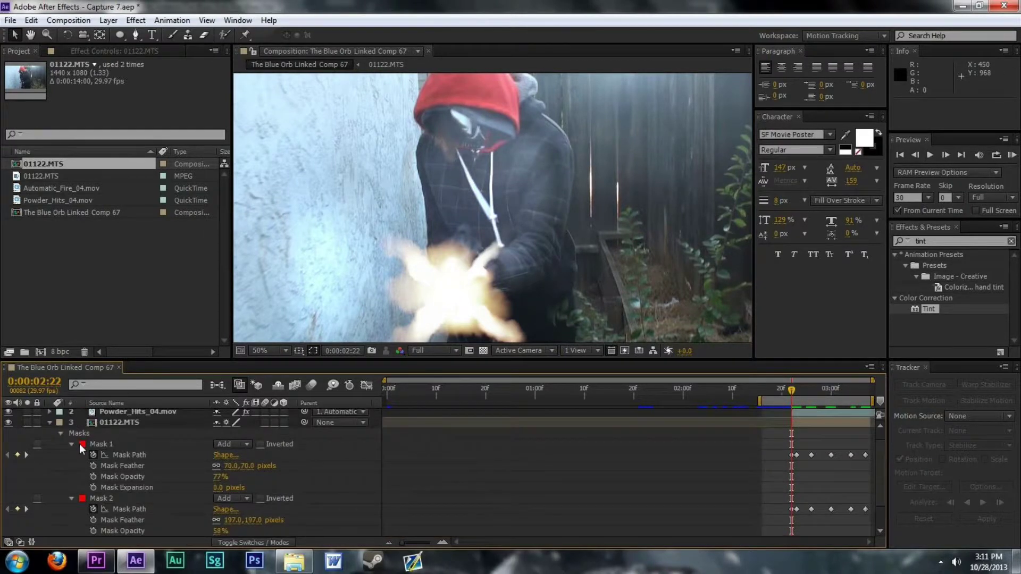
click(48, 423)
click(157, 424)
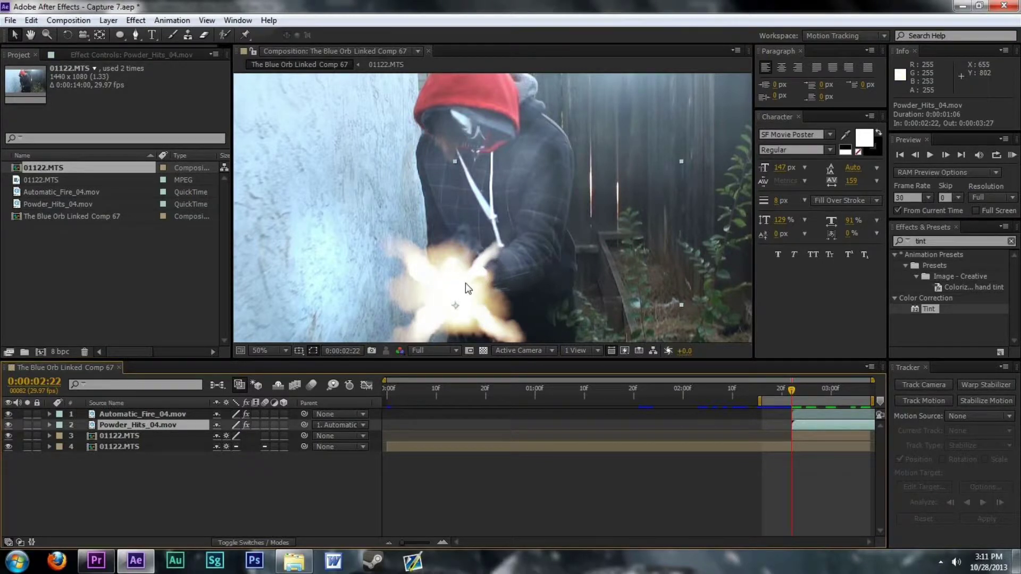
key(space)
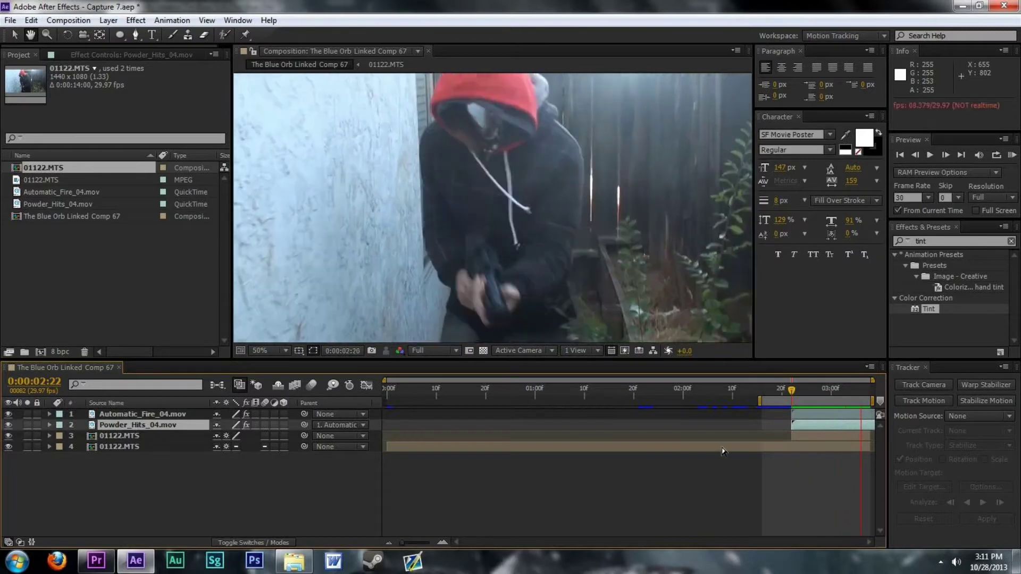
click(743, 480)
click(791, 395)
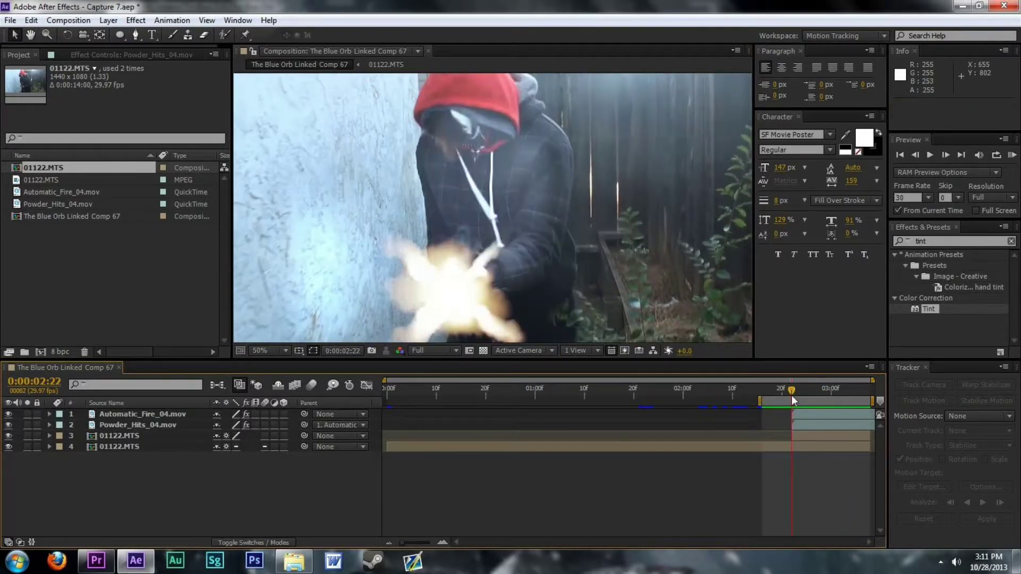
click(123, 436)
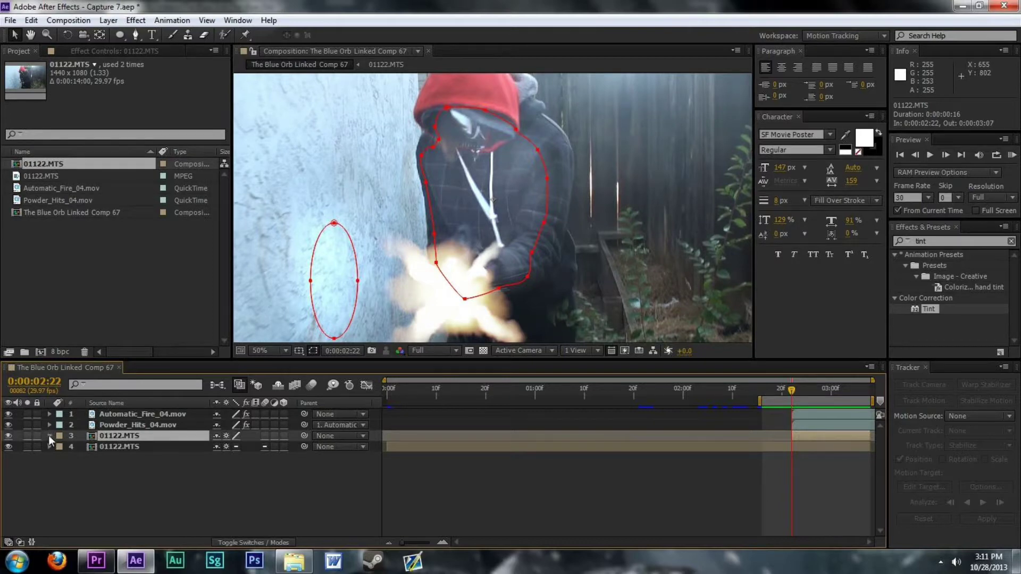
key(m)
key(m)
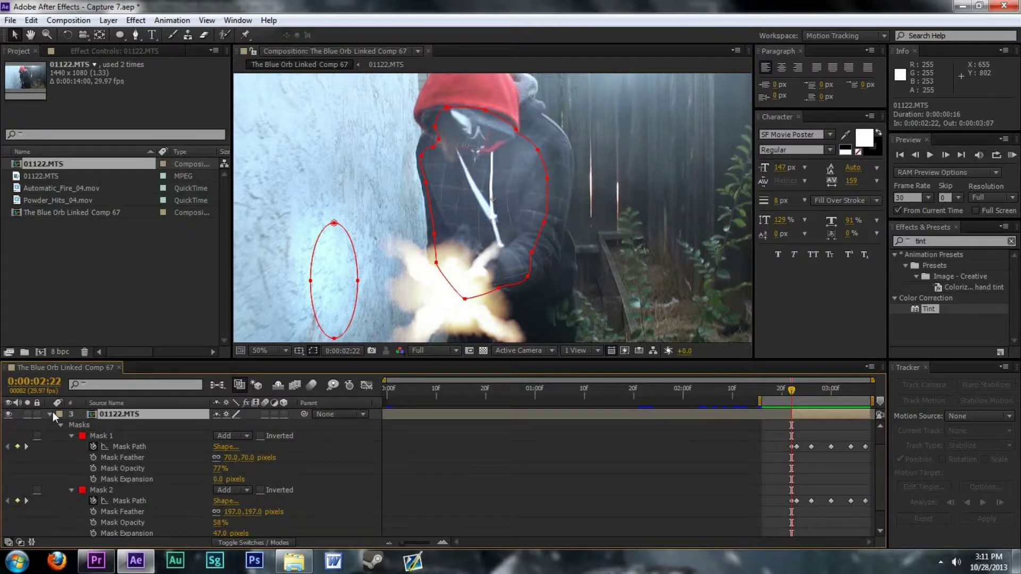
key(m)
click(49, 436)
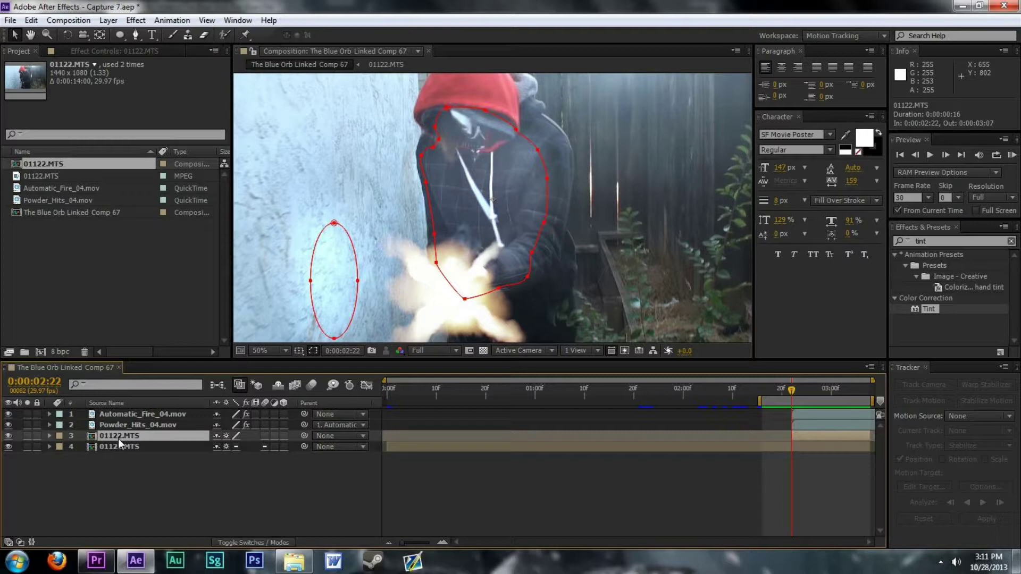
Step: Animate the upper 01122.MTS layer's Opacity, starting with 100% keyframes at 0:00:02:22 and 0:00:02:23
key(t)
click(83, 447)
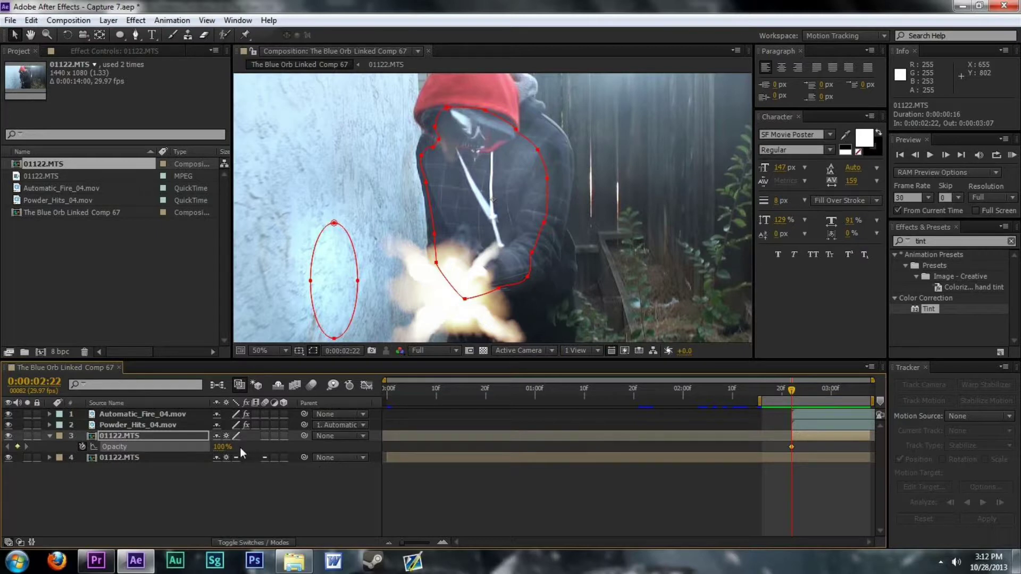
key(Page_Down)
drag(220, 451, 290, 445)
Step: Set the upper 01122.MTS layer's Opacity to 0% at 0:00:02:25, where there is no muzzle flash
key(Page_Down)
key(Page_Down)
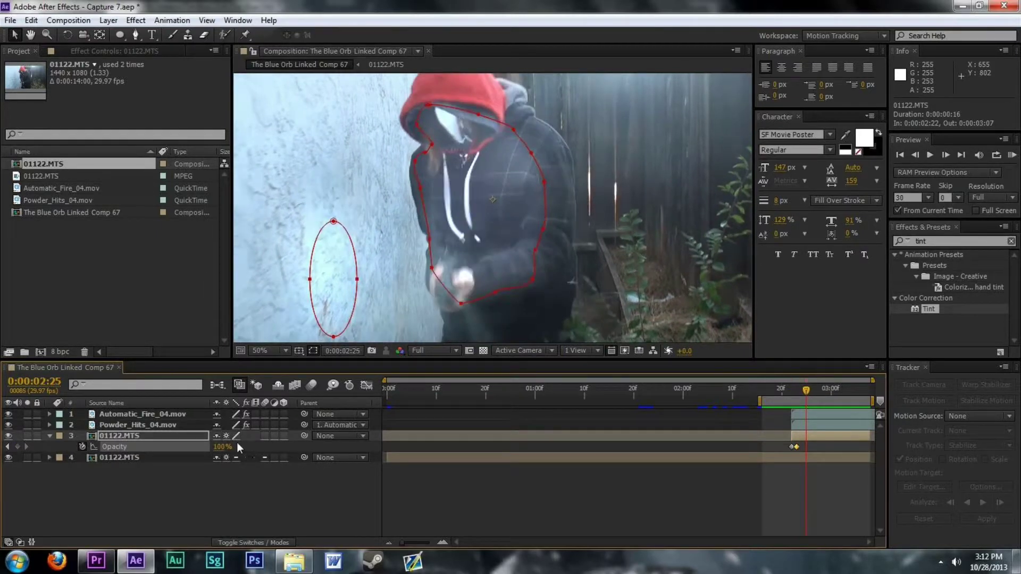
key(Page_Up)
key(Page_Up)
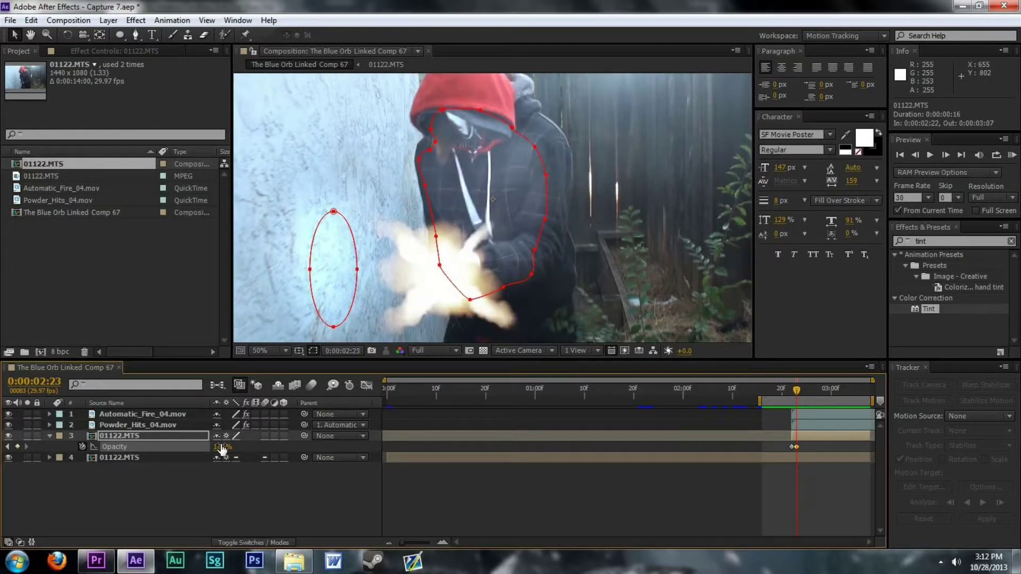
key(Page_Down)
key(Page_Down)
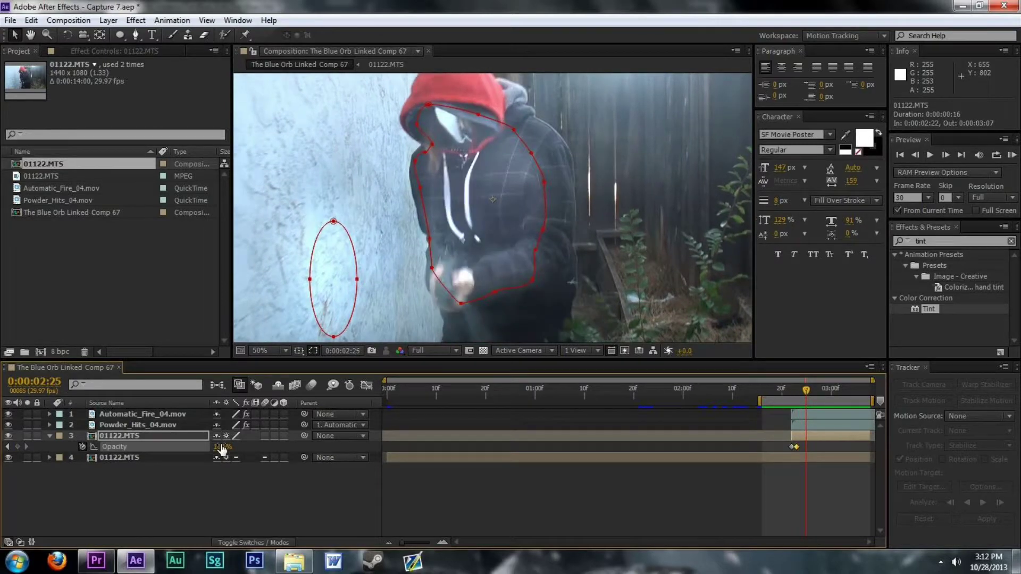
drag(220, 447, 175, 447)
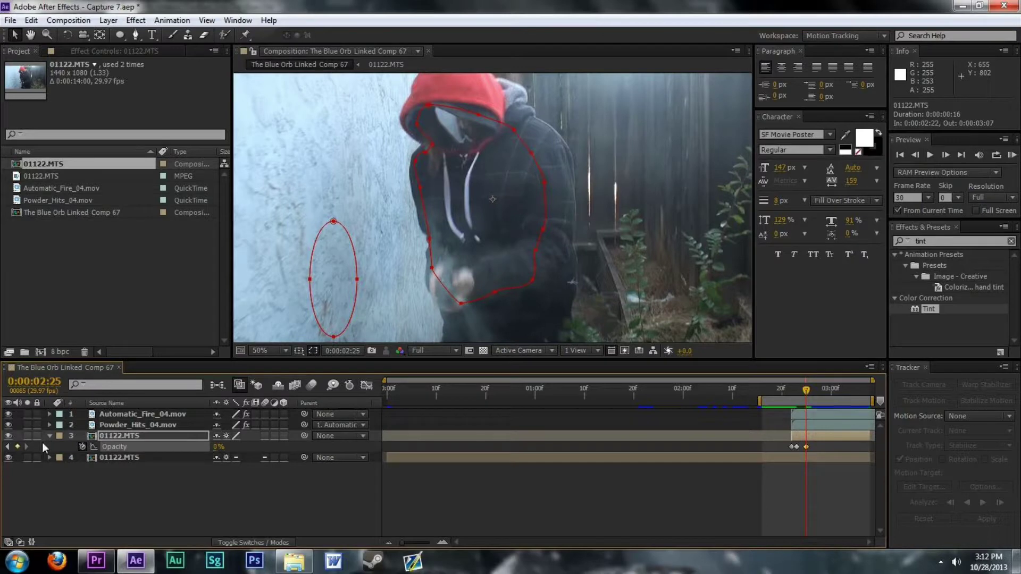
Step: Keyframe the upper 01122.MTS layer's Opacity at 100% on 0:00:02:26 and 0% on 0:00:02:28
key(Page_Down)
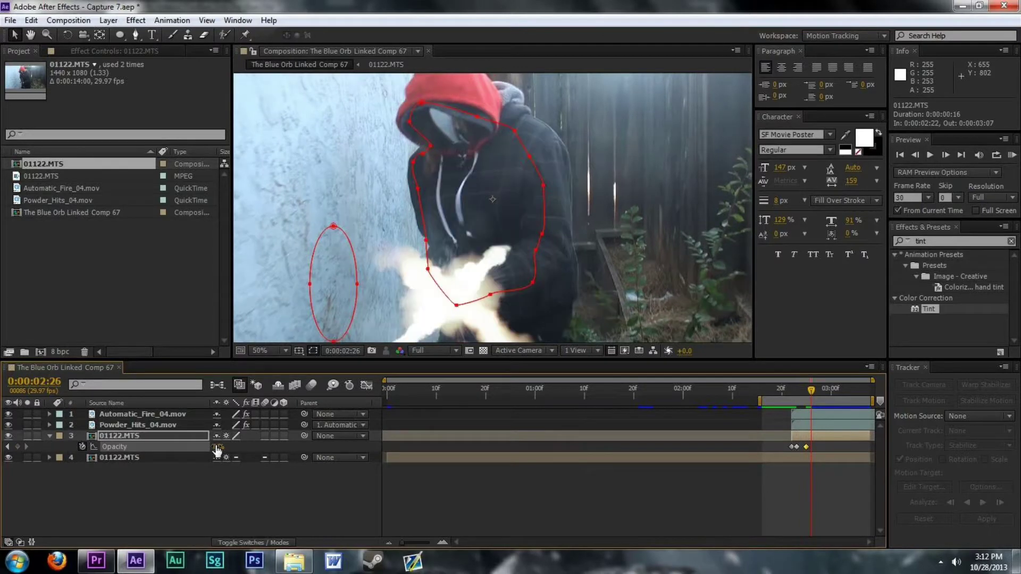
drag(219, 446, 412, 445)
key(Page_Down)
key(Page_Down)
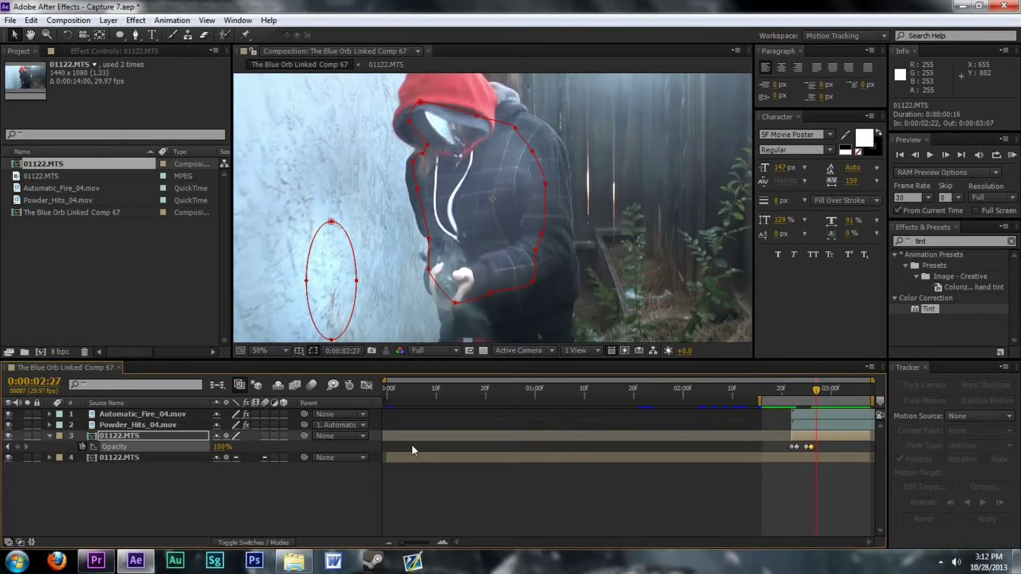
drag(218, 447, 139, 442)
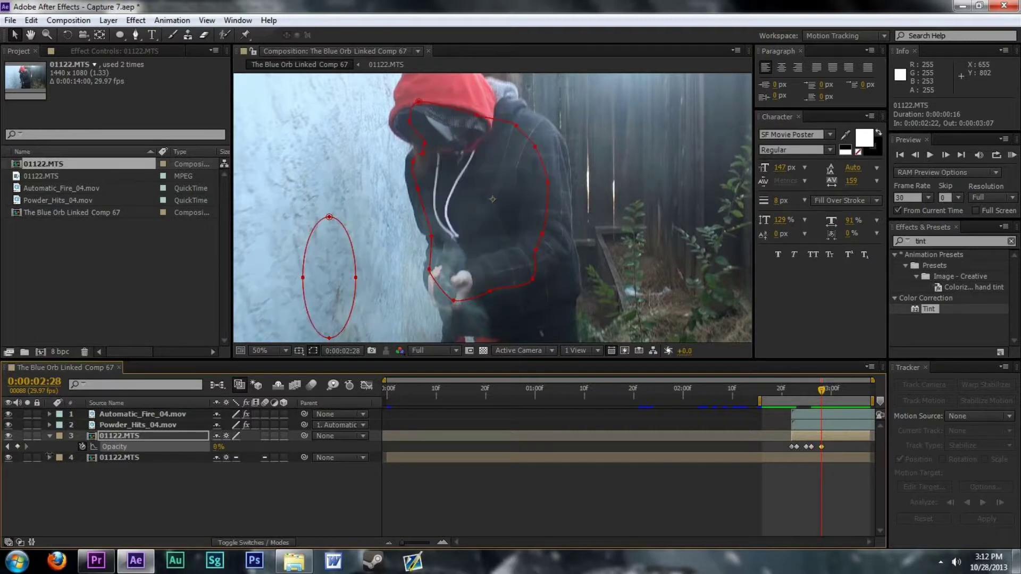
Step: Compare the frames around 0:00:03:00 and set the upper 01122.MTS layer's Opacity to 100% at 0:00:03:00
key(Page_Down)
key(Page_Down)
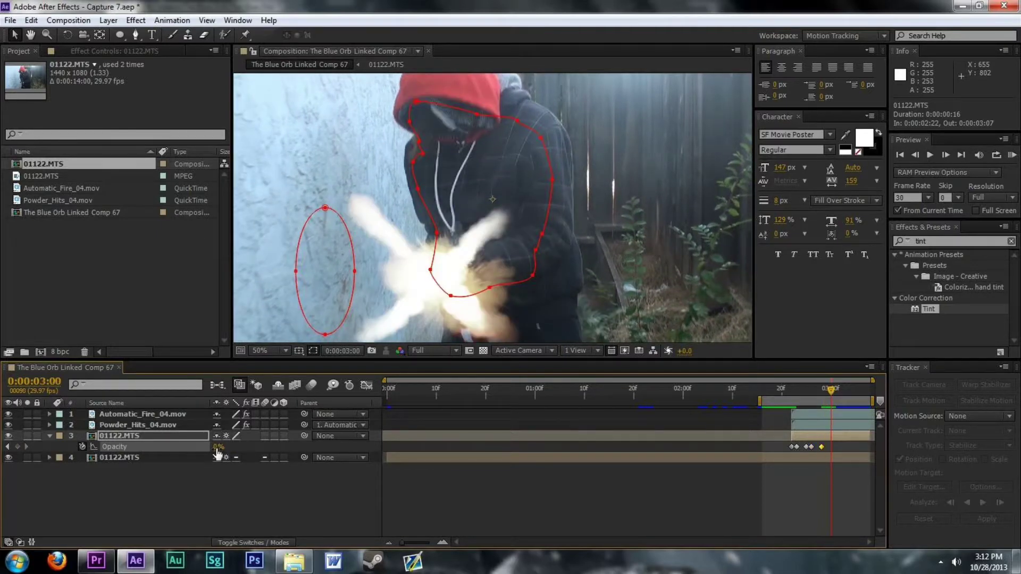
key(Page_Up)
key(Page_Down)
key(Page_Up)
key(Page_Down)
key(Page_Up)
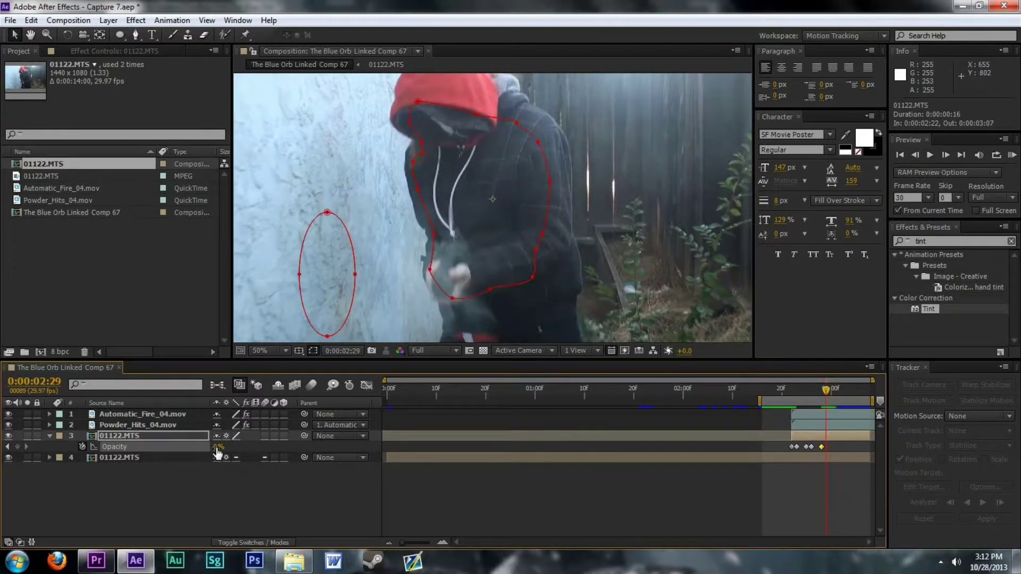
key(Page_Up)
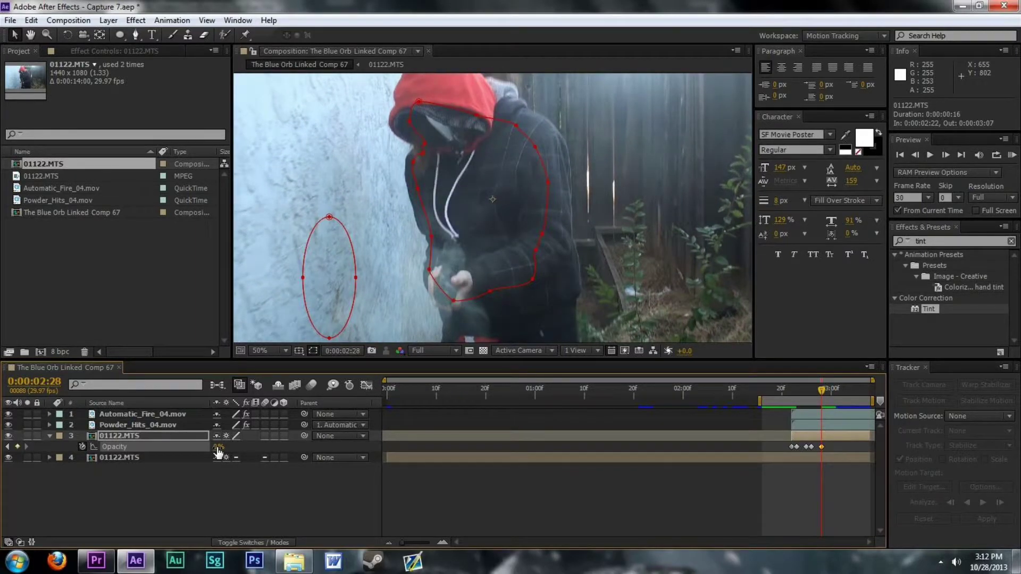
key(Page_Down)
key(Page_Down)
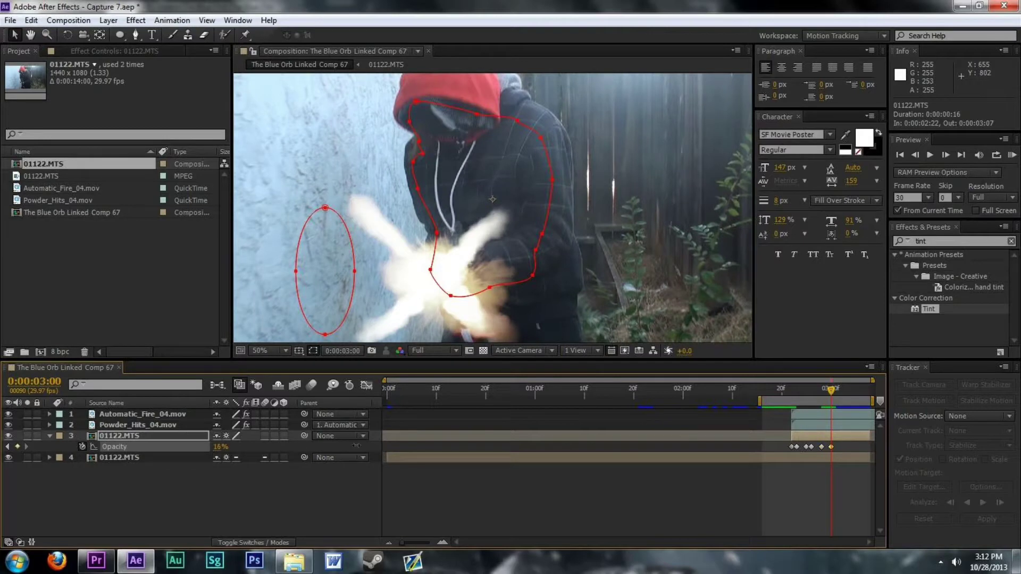
key(ctrl+z)
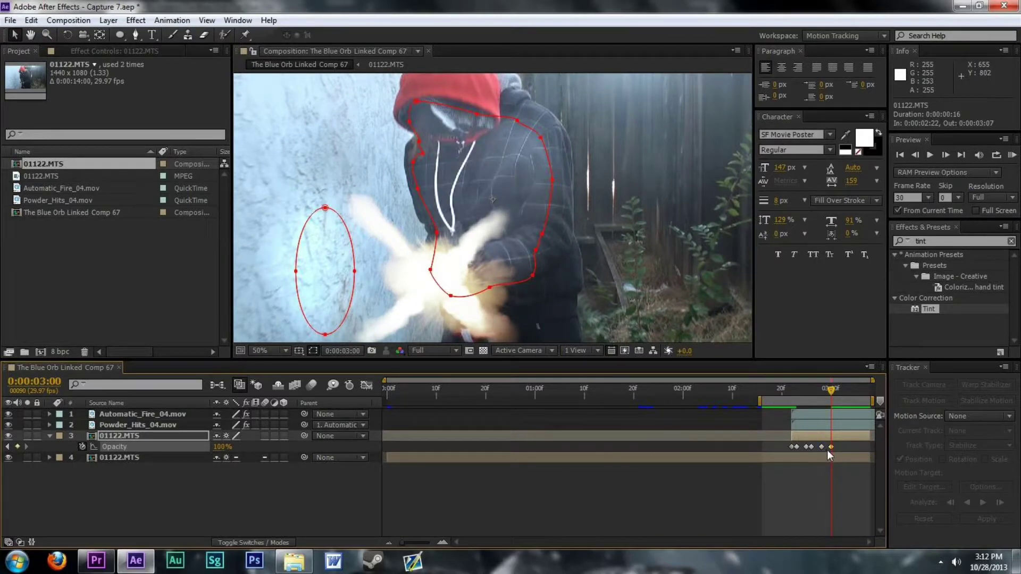
Step: Set the upper 01122.MTS layer's Opacity to 0% at 0:00:02:29, just before the next muzzle flash
key(Page_Up)
click(219, 447)
text(0)
key(Return)
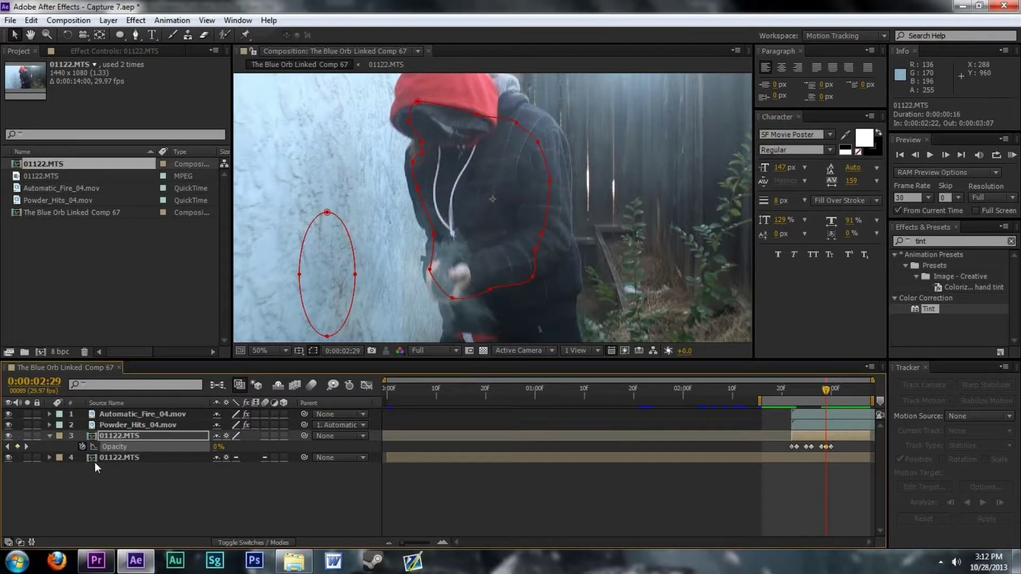
Step: Set the upper 01122.MTS layer's Opacity to 0% at 0:00:02:27
key(Page_Down)
key(Page_Down)
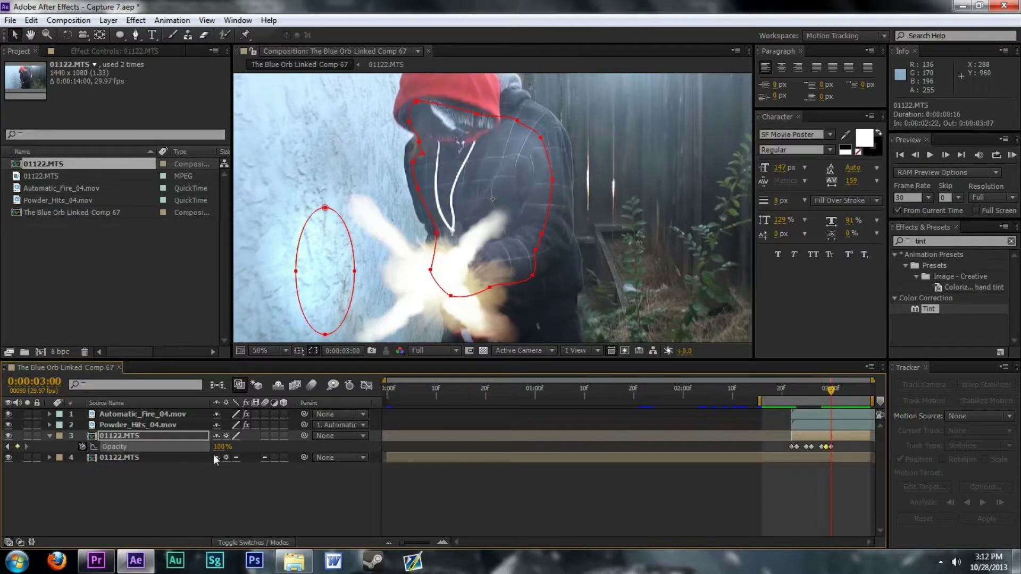
key(Page_Up)
key(Page_Up)
key(Page_Up)
key(Page_Up)
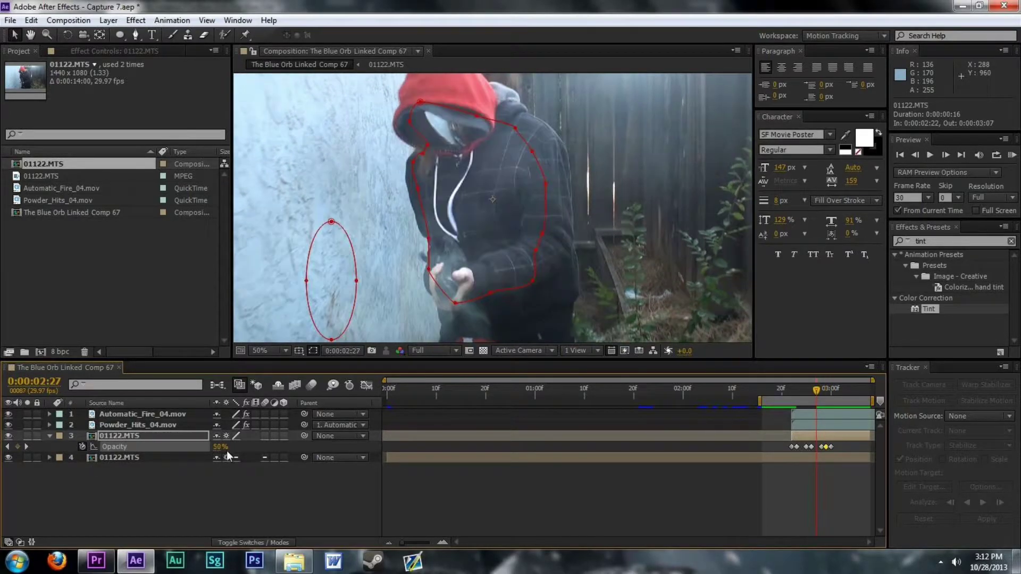
click(218, 447)
text(0)
key(Return)
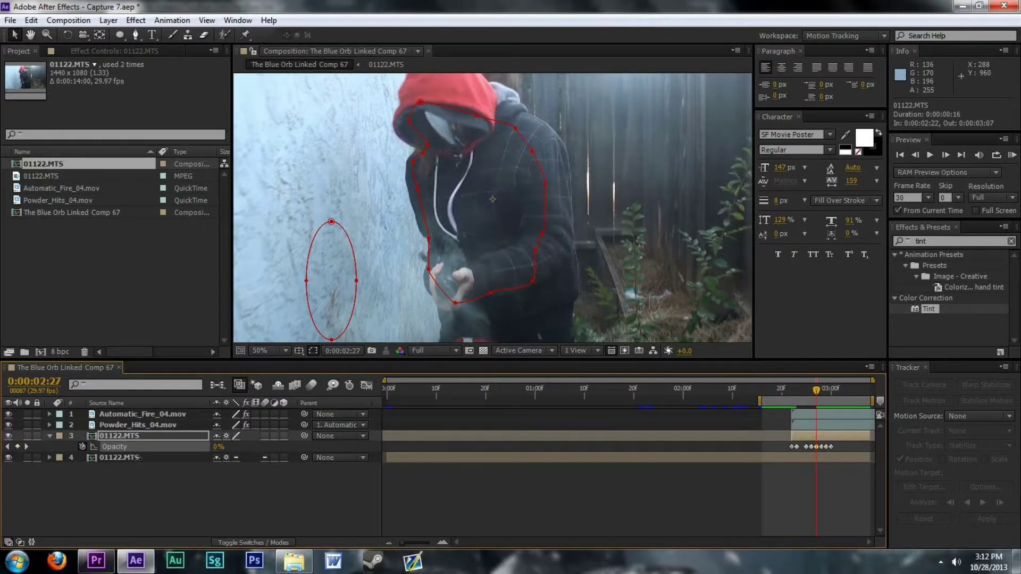
Step: Set the upper 01122.MTS layer's Opacity to 0% at 0:00:02:24
key(Page_Up)
key(Page_Up)
key(Page_Up)
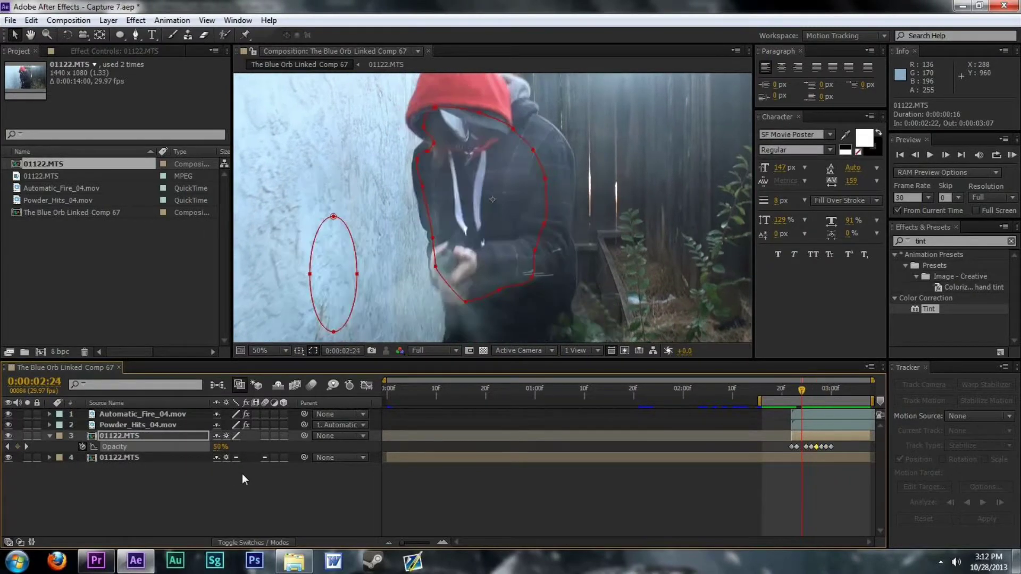
click(219, 447)
text(0)
key(Return)
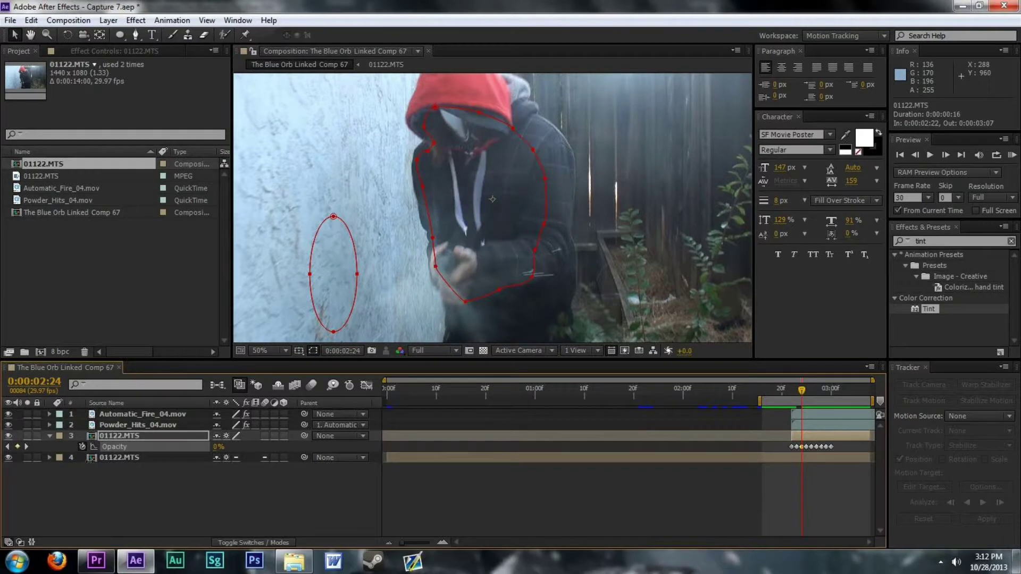
Step: Step through the frames from 0:00:02:24 to 0:00:03:00 to examine how the light matches the muzzle flashes
key(Page_Down)
key(Page_Down)
key(Page_Down)
key(Page_Down)
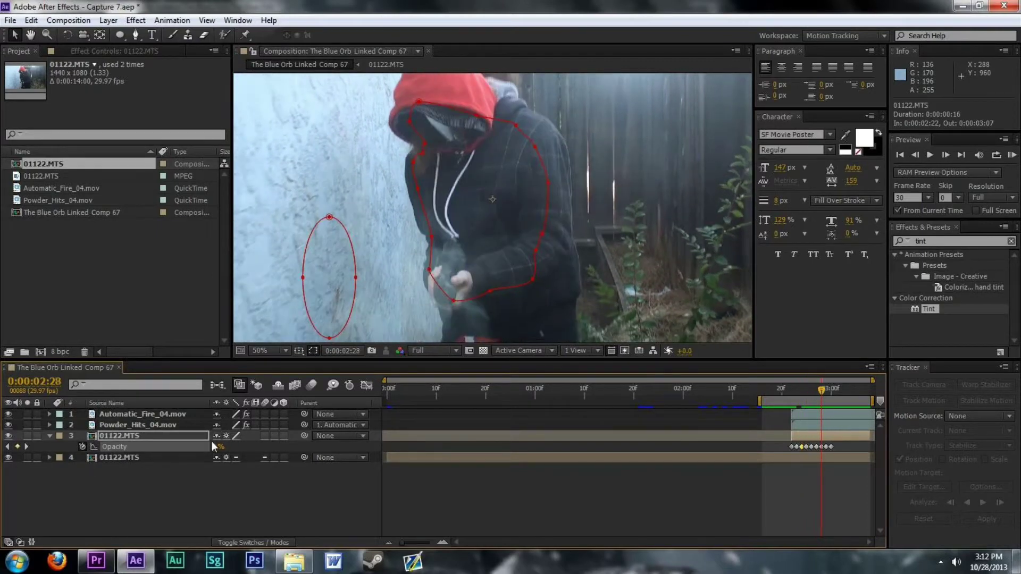
key(Page_Down)
key(Page_Down)
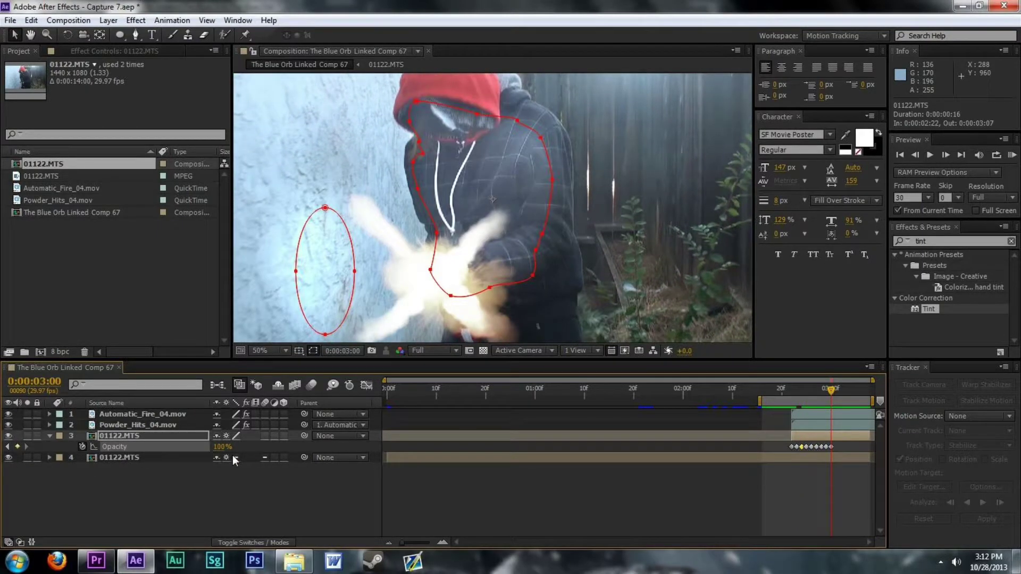
key(Page_Up)
key(Page_Up)
key(Page_Up)
Step: Set the upper 01122.MTS layer's Opacity to 0% at 0:00:03:02
key(Page_Down)
key(Page_Down)
key(Page_Down)
key(Page_Down)
key(Page_Down)
click(223, 448)
text(0)
key(Return)
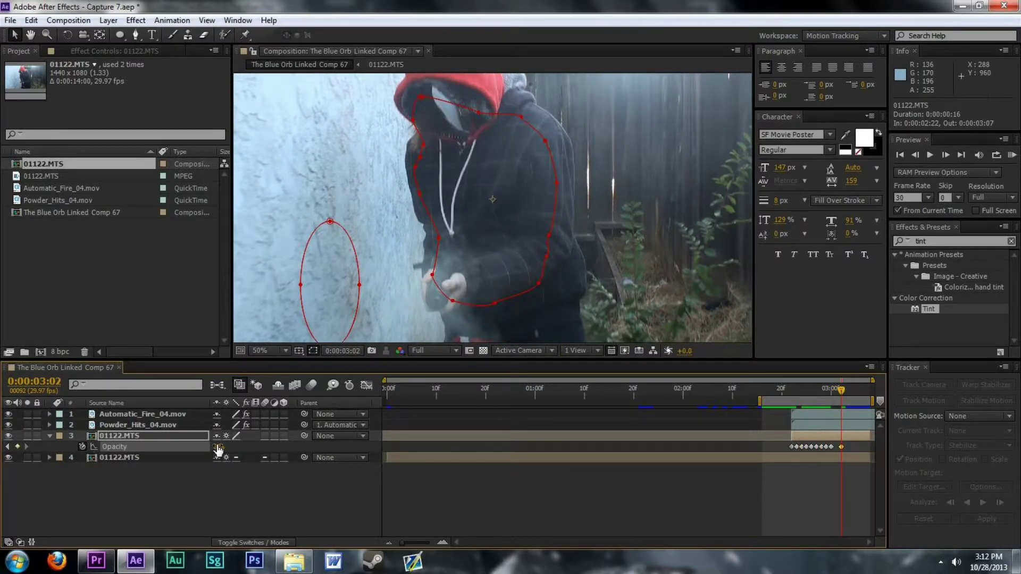
Step: Delete the upper 01122.MTS layer's Opacity keyframes at 0:00:02:24 and 0:00:02:27
click(796, 395)
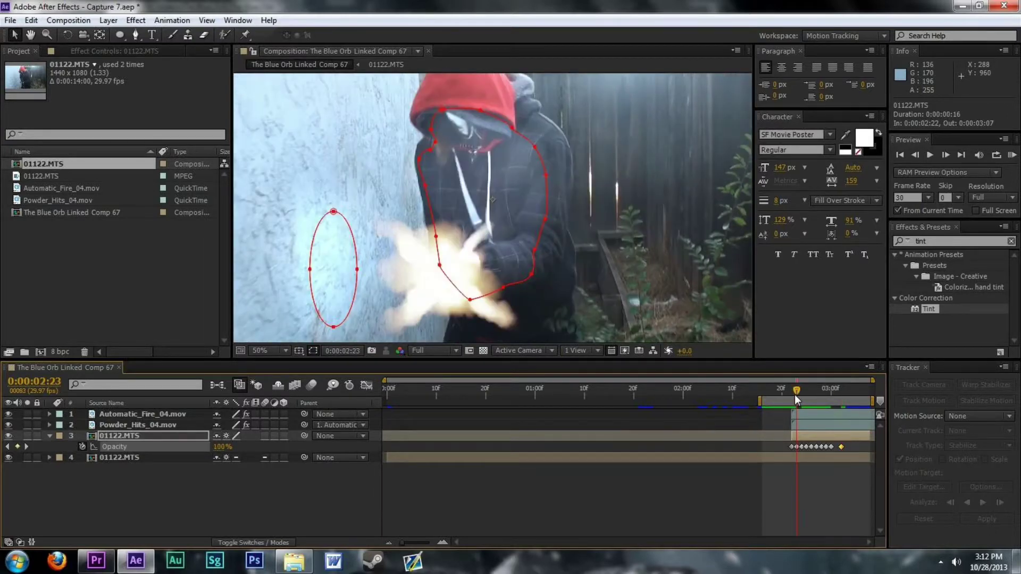
key(Page_Down)
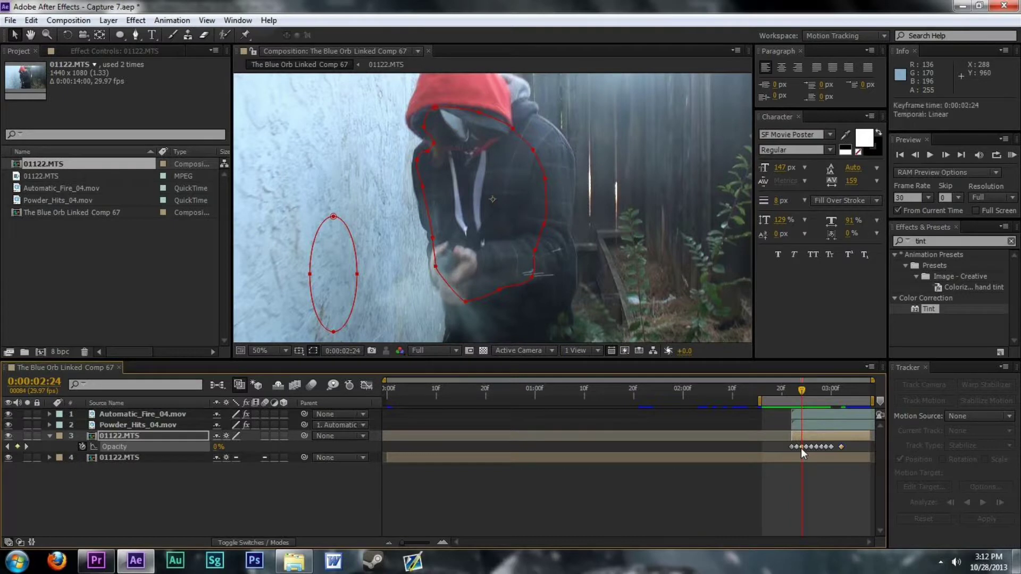
key(Page_Down)
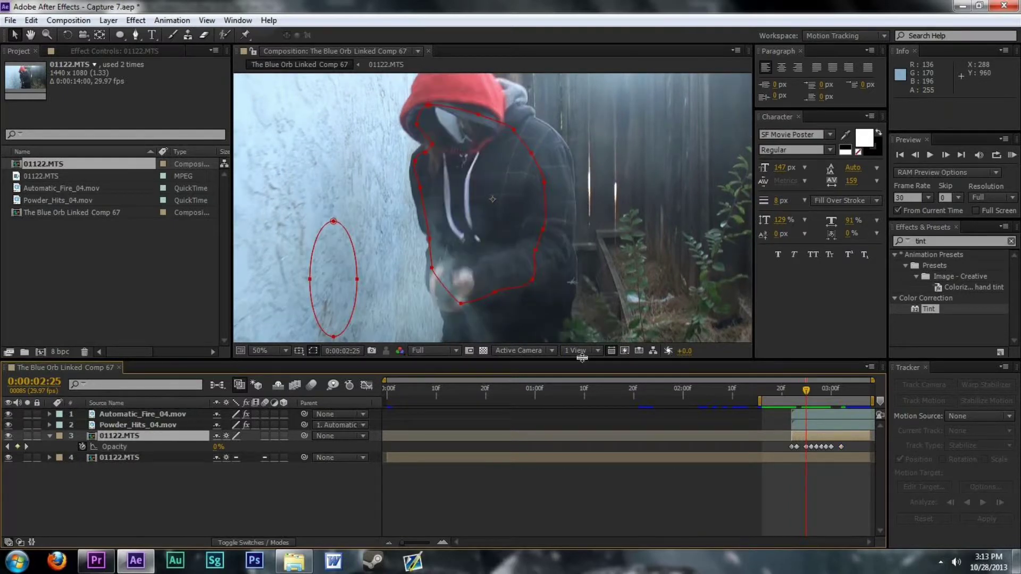
key(Page_Down)
key(Page_Down)
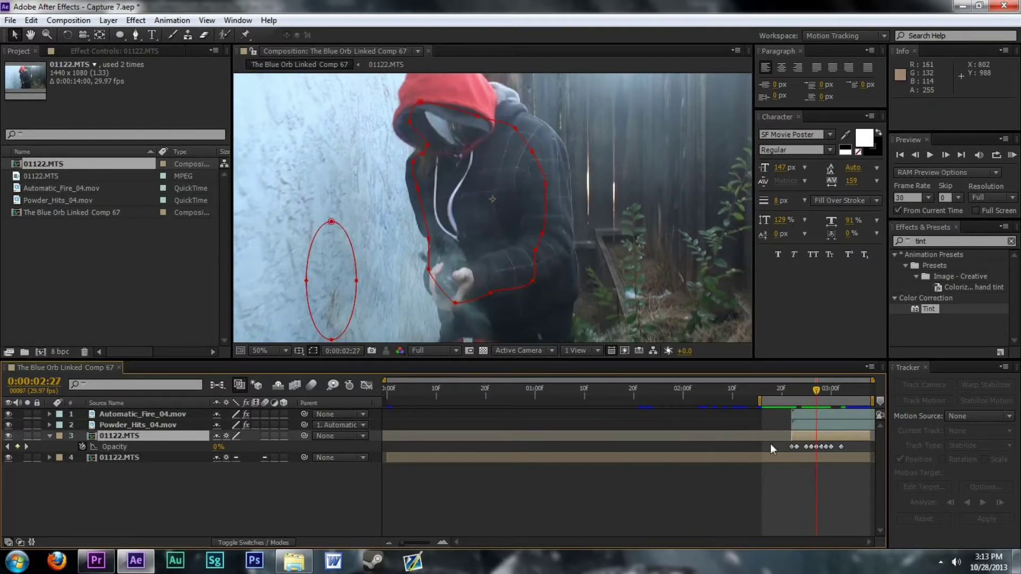
key(Page_Down)
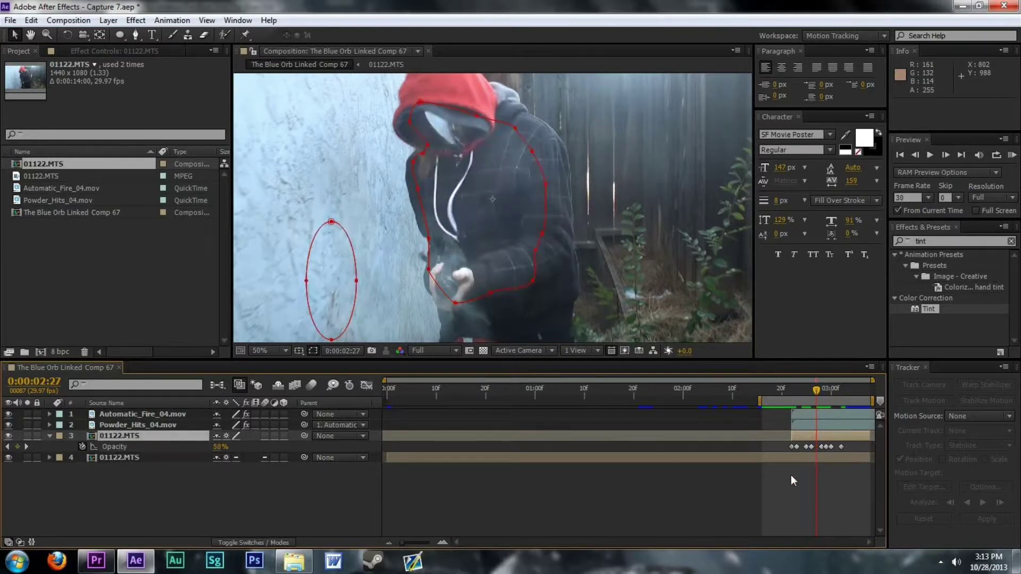
Step: Step back and forth between 0:00:02:28 and 0:00:03:03 to examine the light against the Opacity keyframes
key(Page_Down)
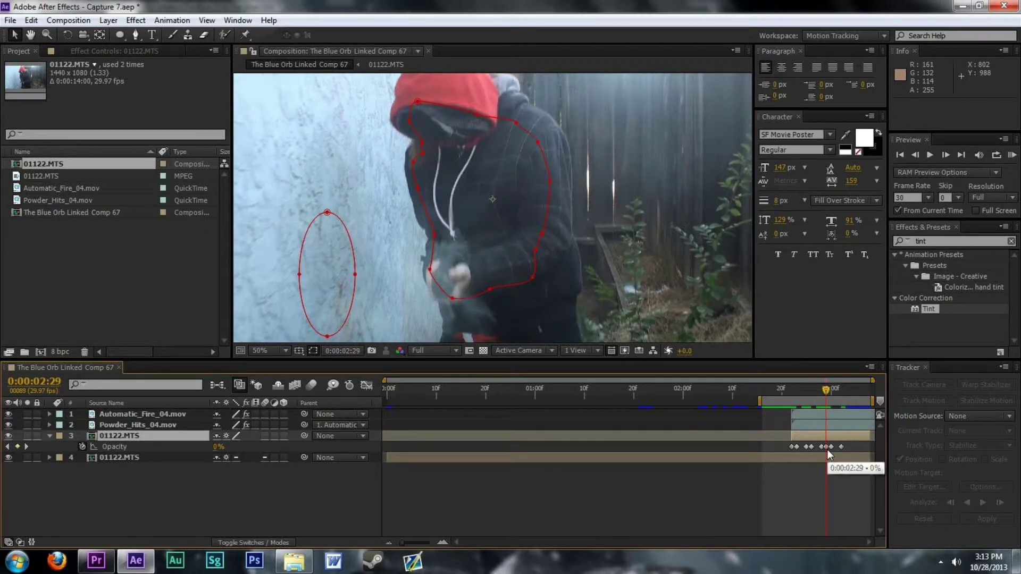
key(Page_Up)
key(Page_Down)
key(Page_Down)
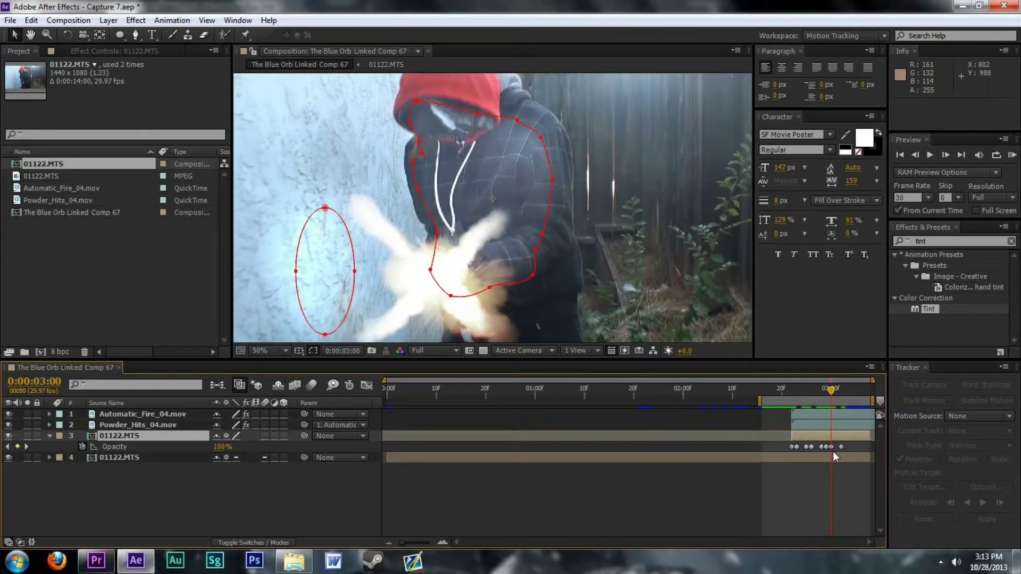
key(Page_Down)
key(Page_Down)
key(Page_Down)
key(Page_Up)
key(Page_Up)
key(Page_Up)
Step: Keyframe the upper 01122.MTS layer's Opacity at 0% on 0:00:03:03 and 100% on 0:00:03:04
key(Page_Down)
key(Page_Down)
key(Page_Down)
click(190, 446)
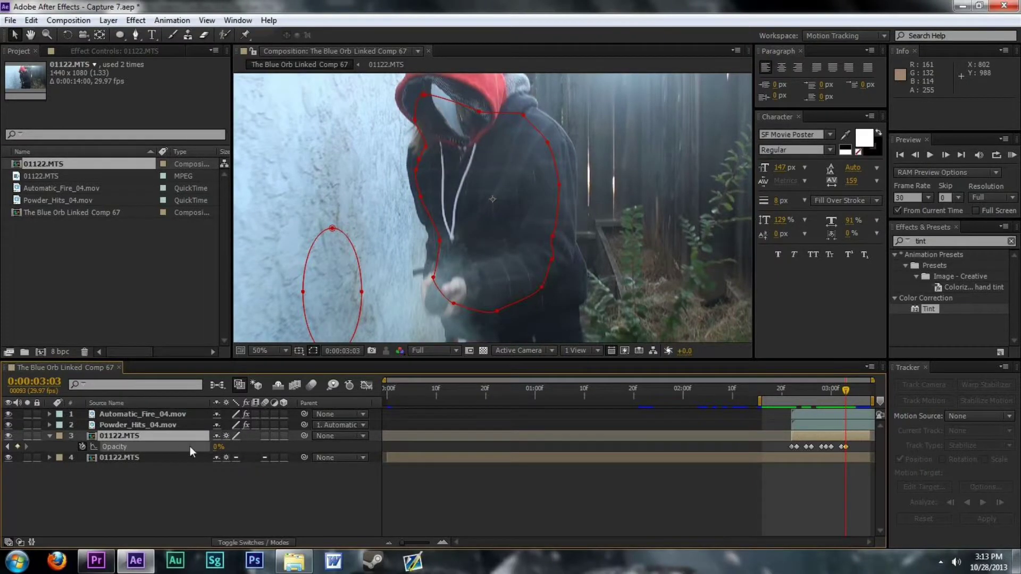
key(Page_Down)
drag(218, 448, 453, 448)
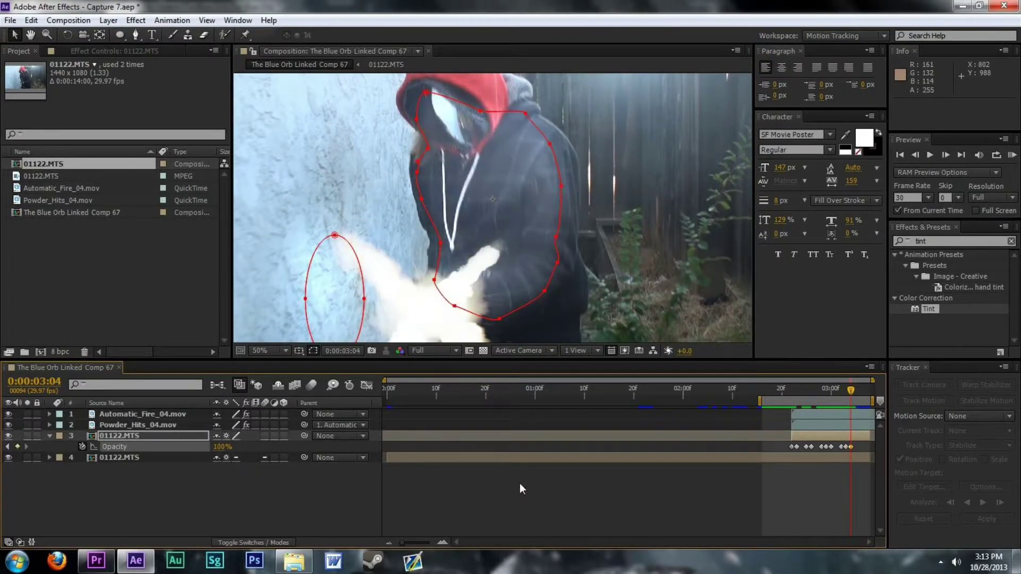
Step: Set the upper 01122.MTS layer's Opacity to 0% at 0:00:03:06
key(Page_Down)
key(Page_Down)
drag(219, 446, 175, 448)
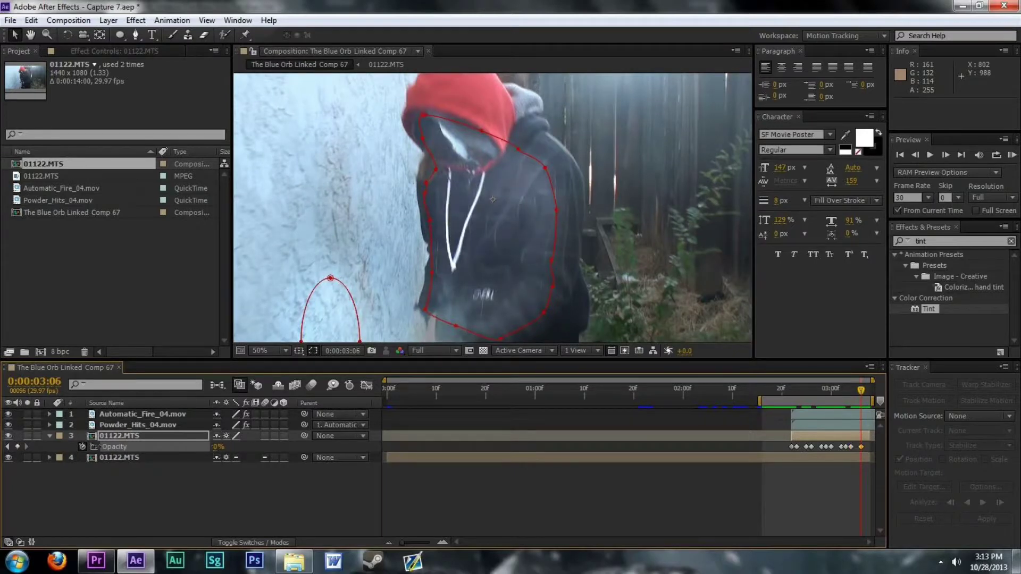
Step: Set the upper 01122.MTS layer's Opacity to 100% at 0:00:03:07
key(Page_Down)
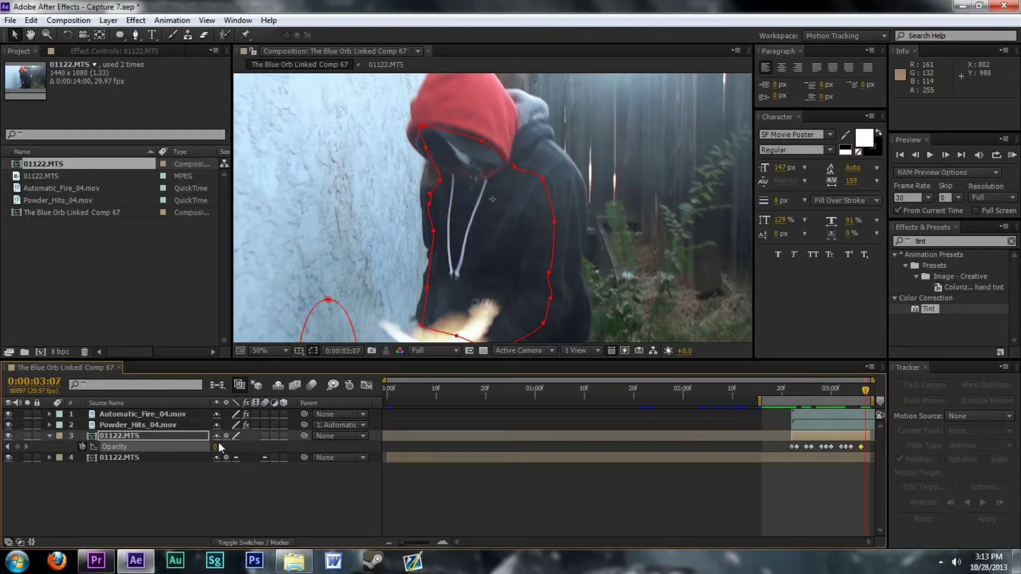
drag(216, 448, 490, 440)
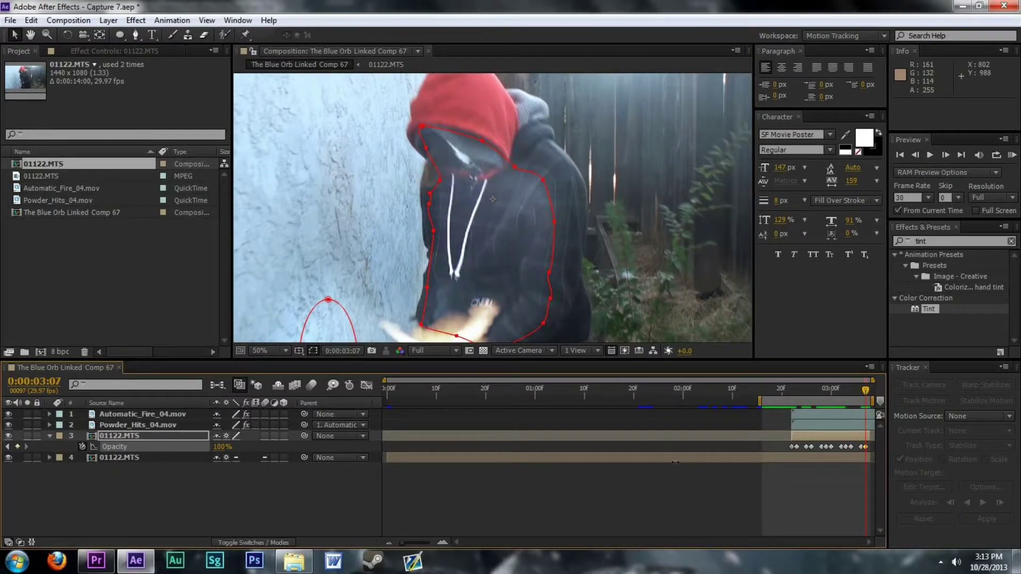
key(Page_Down)
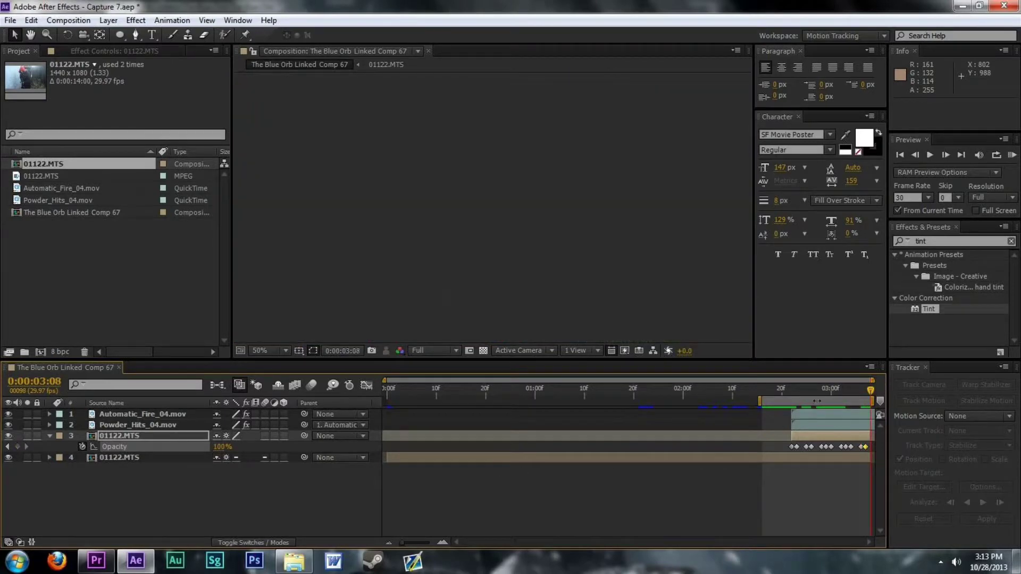
Step: Preview the muzzle-flash section from 0:00:02:16 to check how the light matches the shots
drag(779, 397, 760, 395)
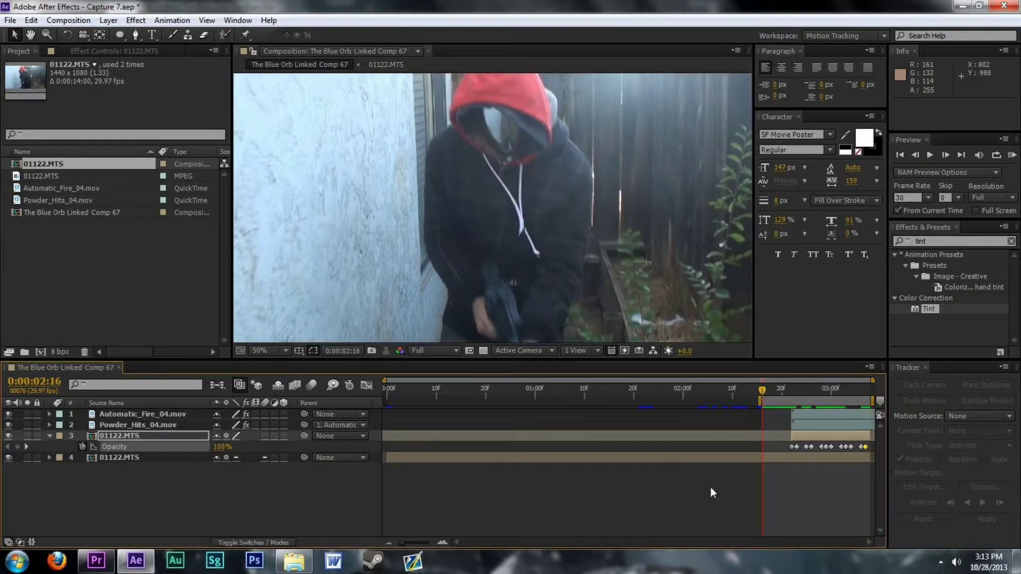
key(KP_0)
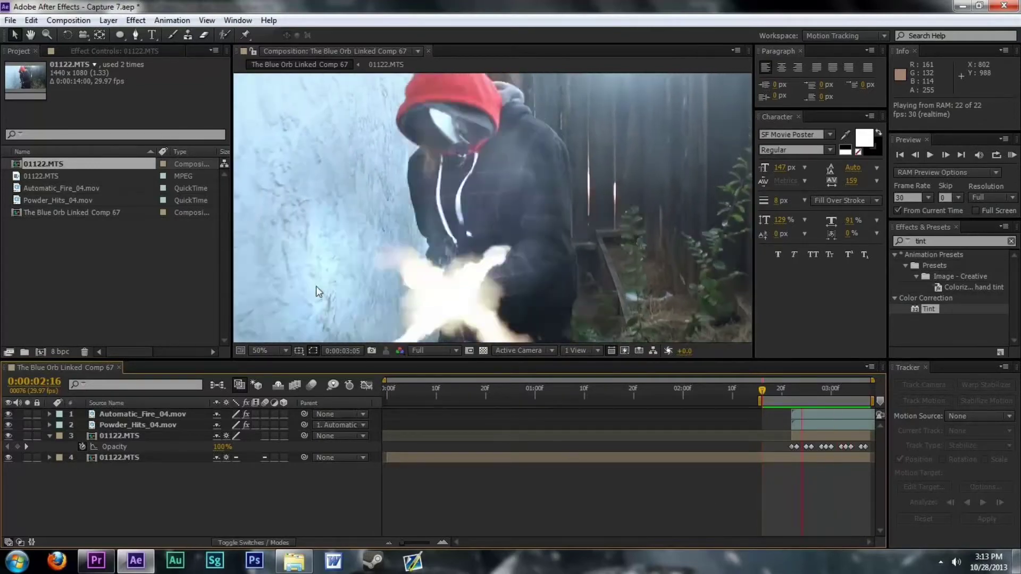
key(space)
drag(822, 389, 791, 393)
key(space)
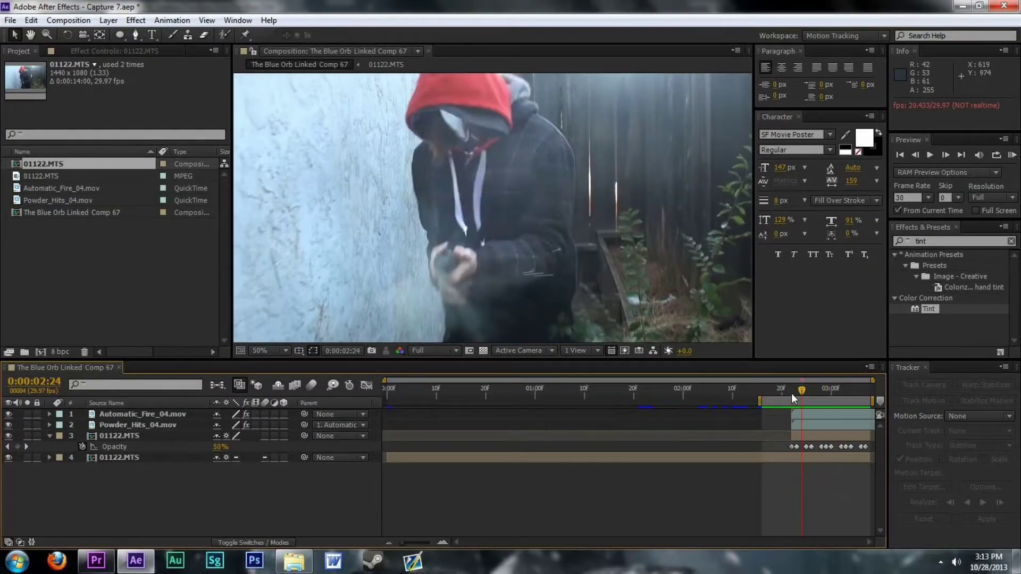
Step: Delete the upper 01122.MTS layer's Opacity keyframes at 0:00:02:25, 0:00:02:28 and 0:00:02:29
drag(791, 393, 805, 395)
click(806, 448)
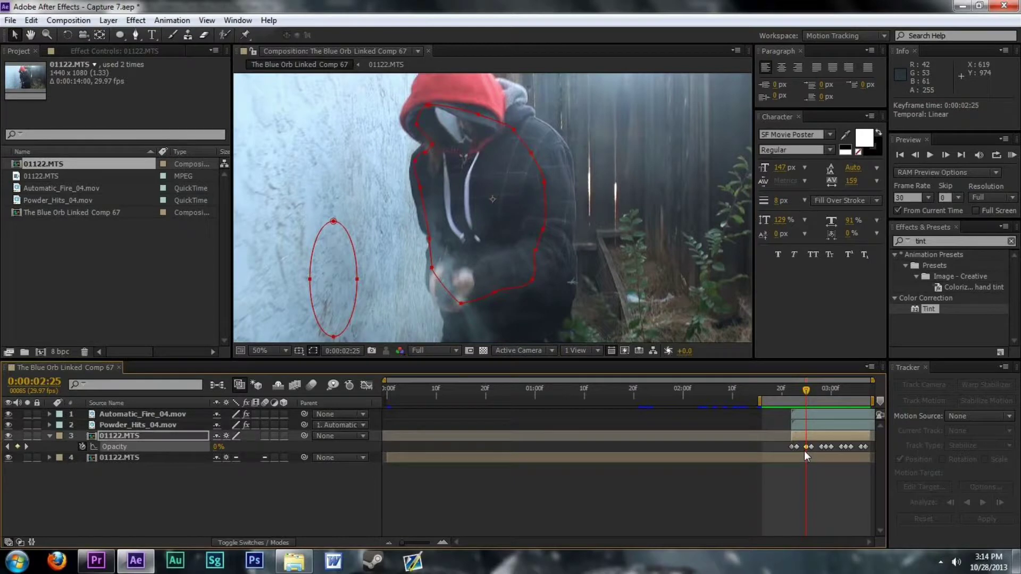
key(Delete)
mouse_move(807, 392)
mouse_down()
mouse_move(835, 392)
mouse_move(822, 394)
mouse_up()
click(821, 448)
key(Delete)
key(Page_Down)
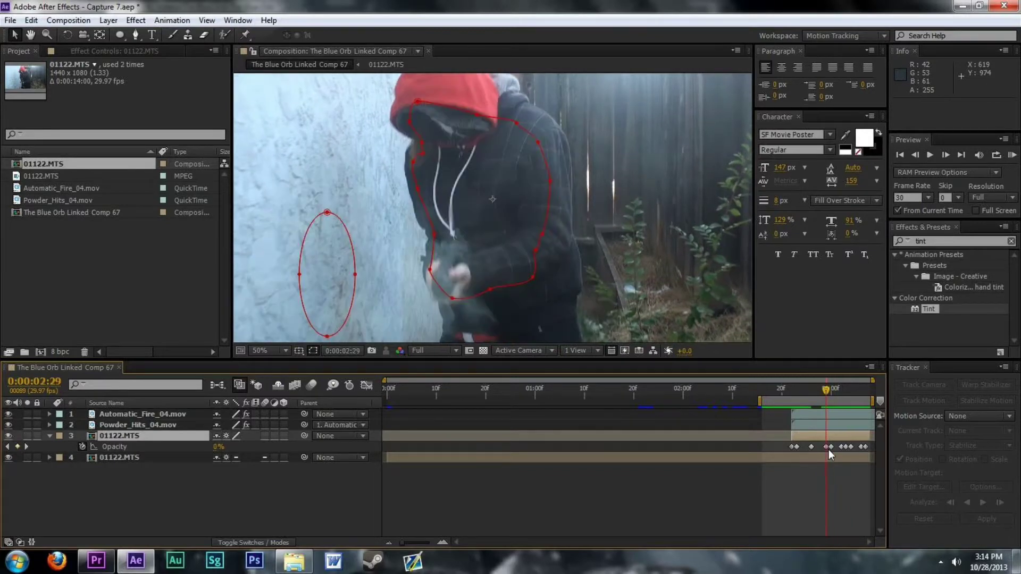
key(Delete)
Step: Set the upper 01122.MTS layer's Opacity to 0% at 0:00:02:25
key(Page_Up)
key(Page_Up)
key(Page_Up)
key(Page_Up)
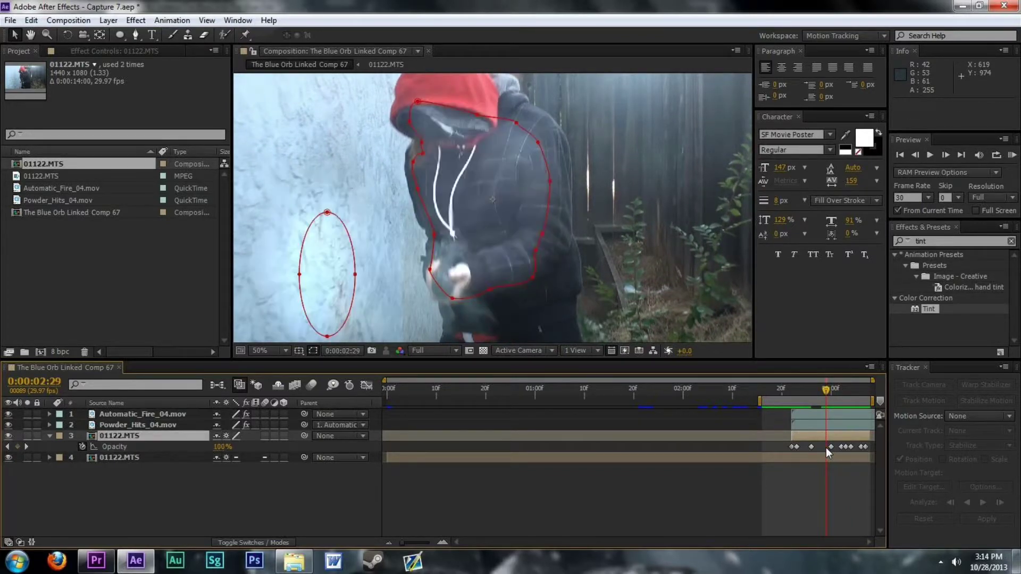
key(Page_Up)
key(Page_Up)
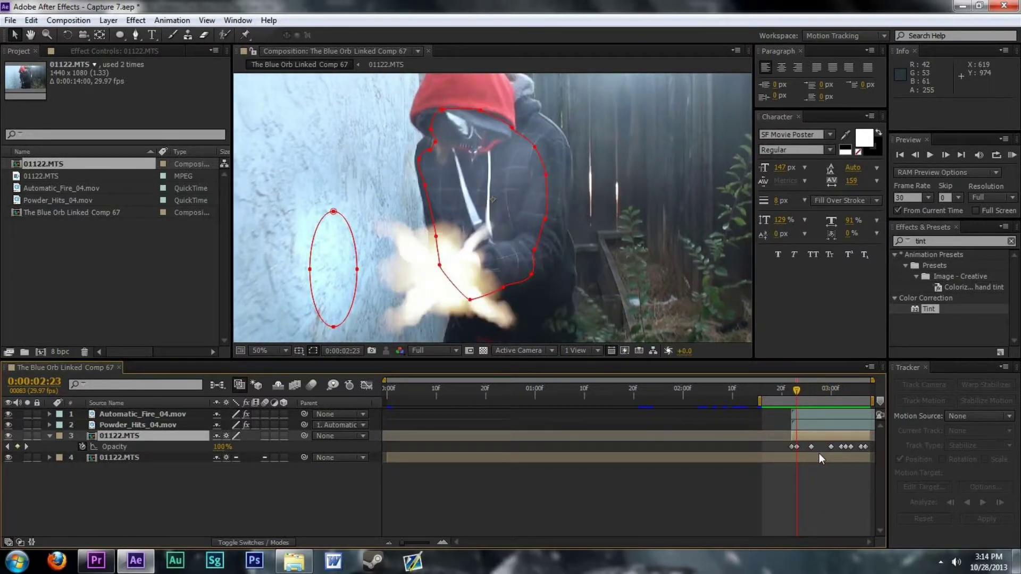
key(Page_Down)
key(Page_Down)
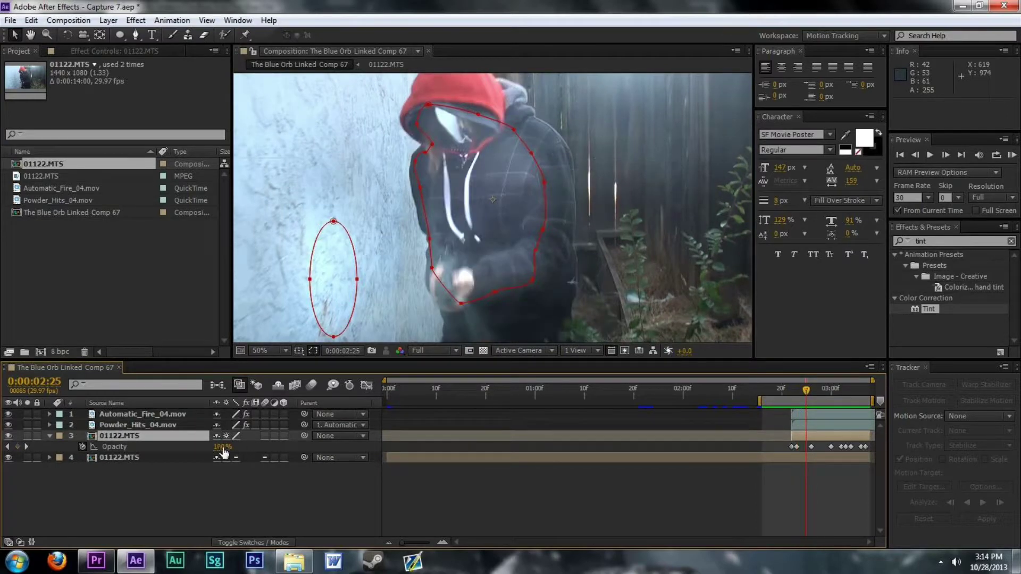
click(219, 446)
text(0)
key(Return)
Step: Step frame by frame between 0:00:02:24 and 0:00:03:01 to examine the light against the Opacity keyframes
key(Page_Down)
key(Page_Up)
key(Page_Up)
key(Page_Up)
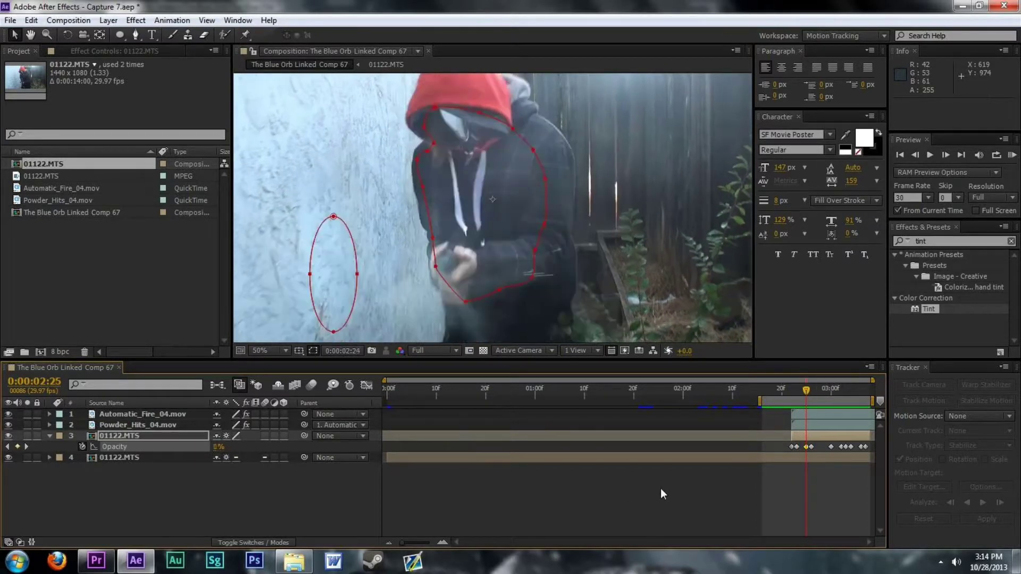
key(Page_Down)
key(Page_Down)
key(Page_Down)
key(Page_Down)
key(Page_Down)
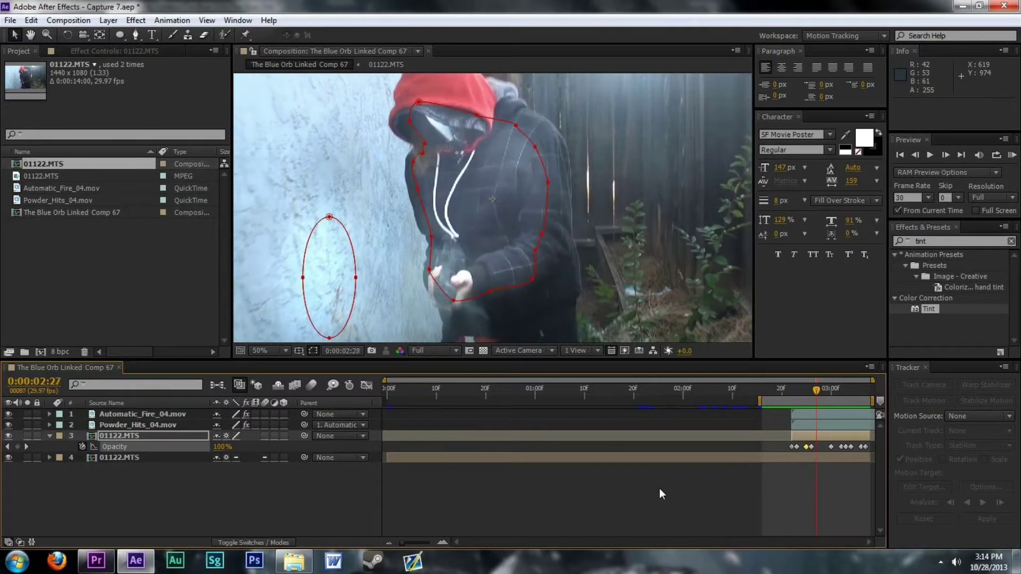
key(Page_Down)
key(Page_Down)
key(Page_Down)
key(Page_Down)
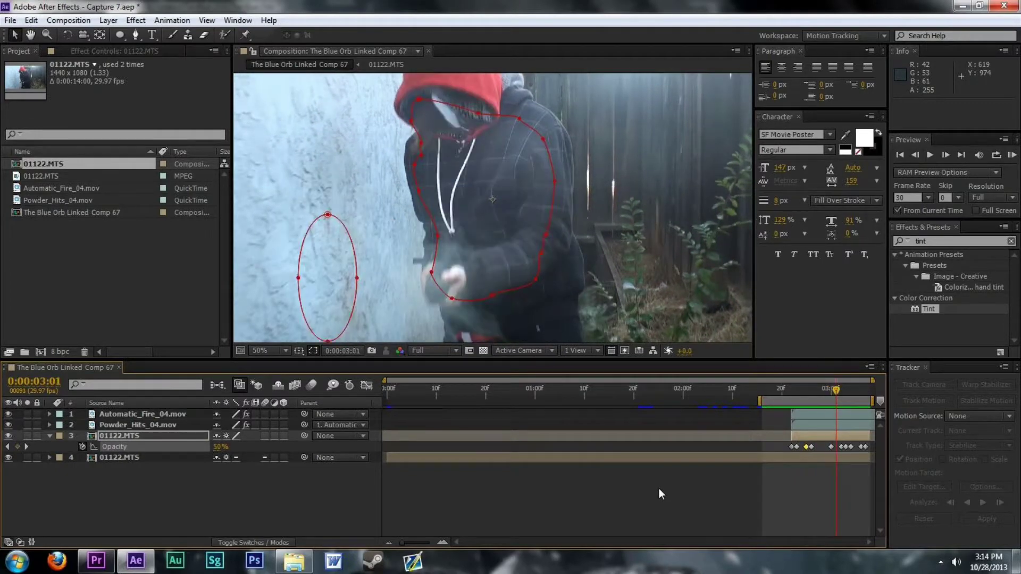
Step: Delete the upper 01122.MTS layer's Opacity keyframe at 0:00:03:03 and check the frames up to 0:00:03:06
key(Page_Down)
key(Page_Down)
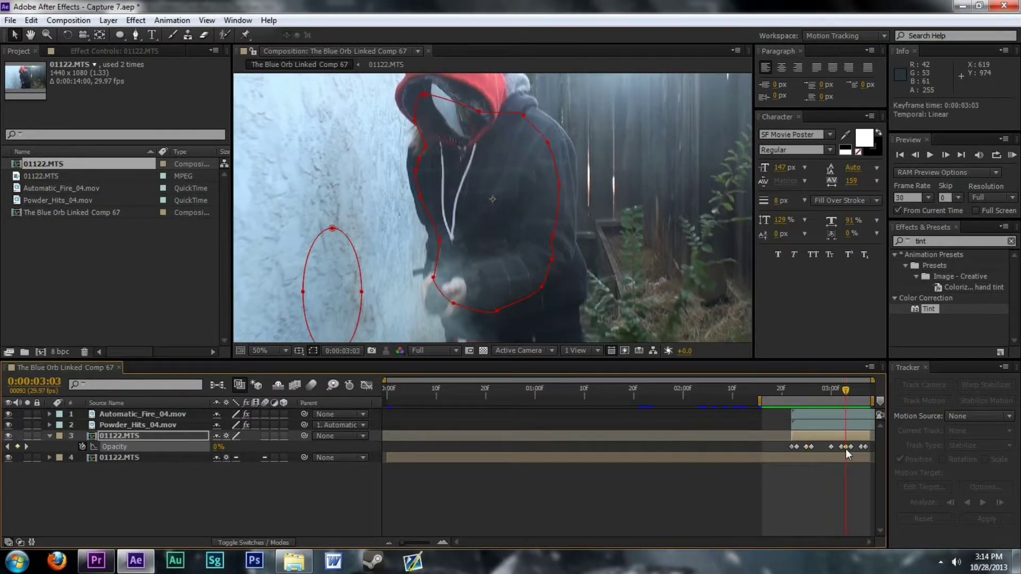
key(Page_Down)
key(Page_Down)
key(Page_Down)
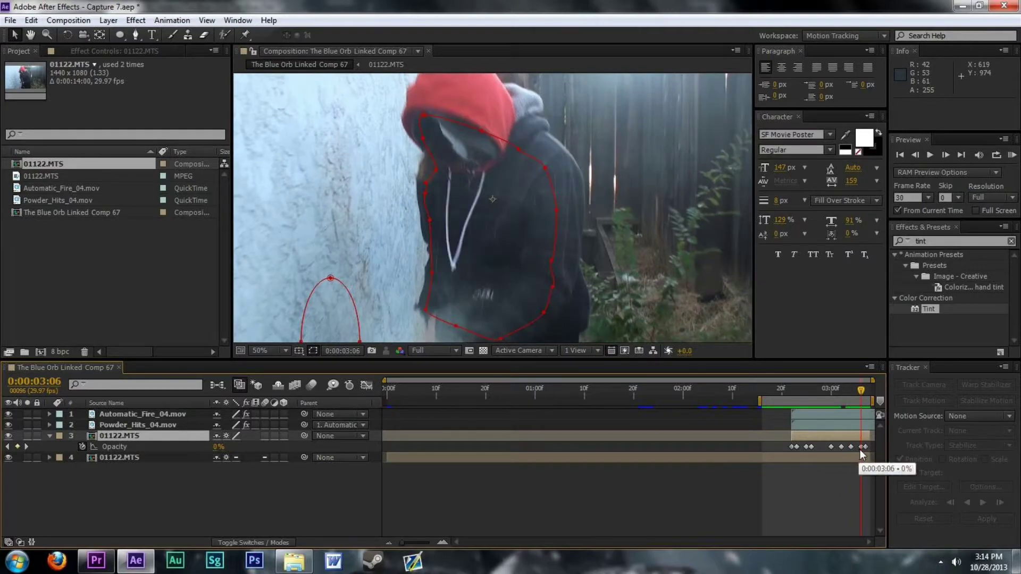
Step: Preview the muzzle flashes from 0:00:02:20 and again from 0:00:02:21
click(783, 395)
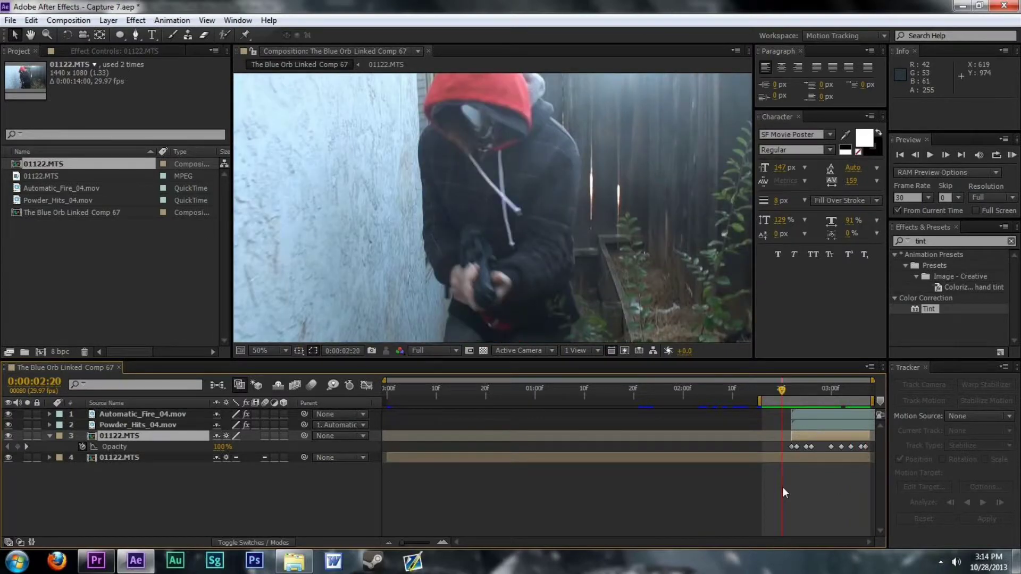
click(783, 486)
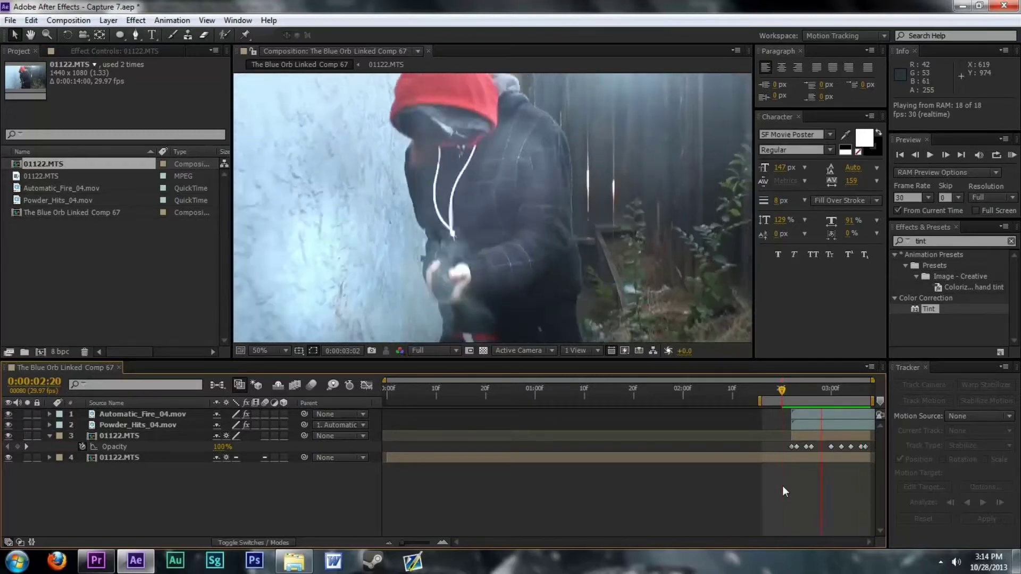
click(794, 446)
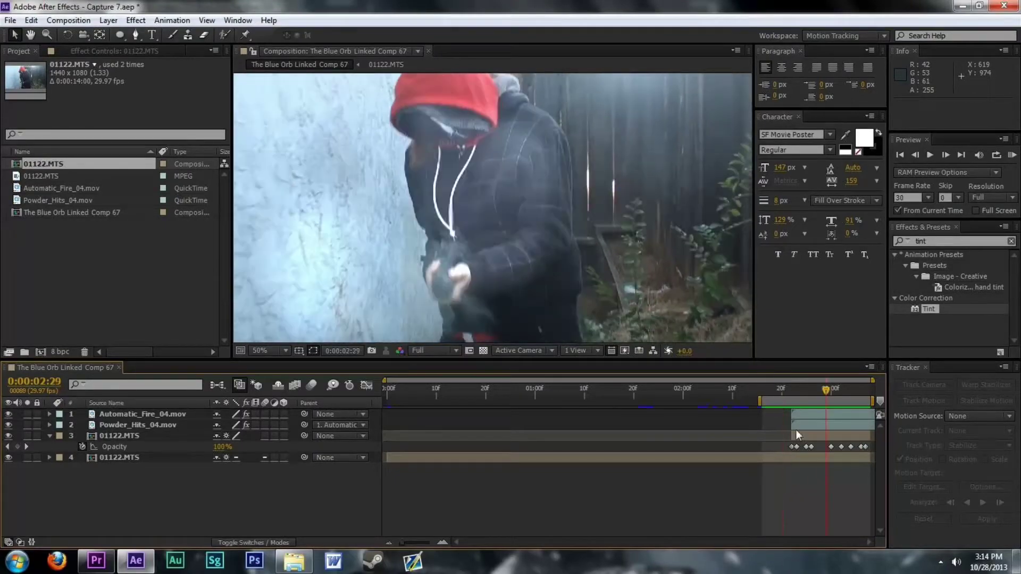
click(786, 396)
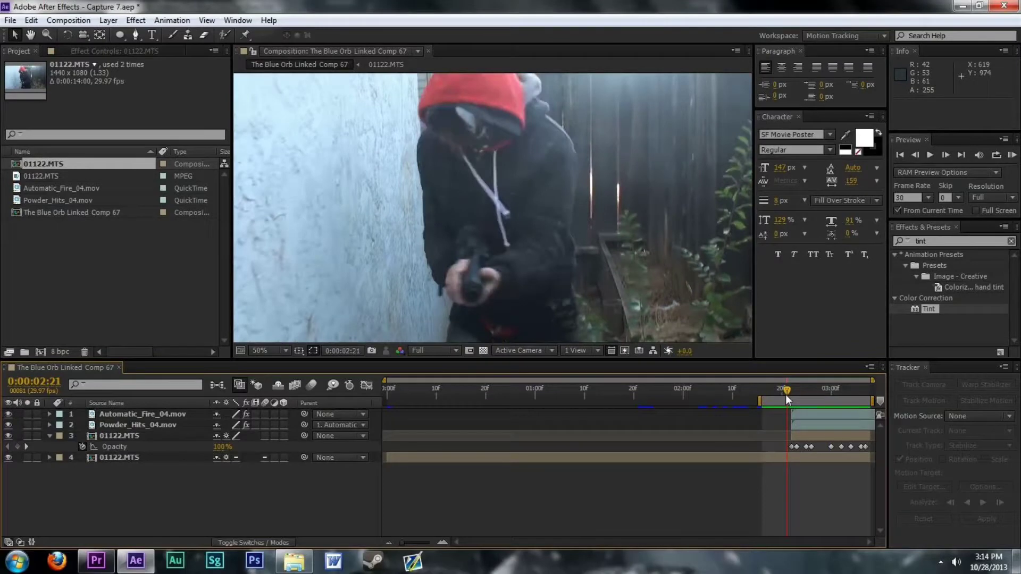
key(space)
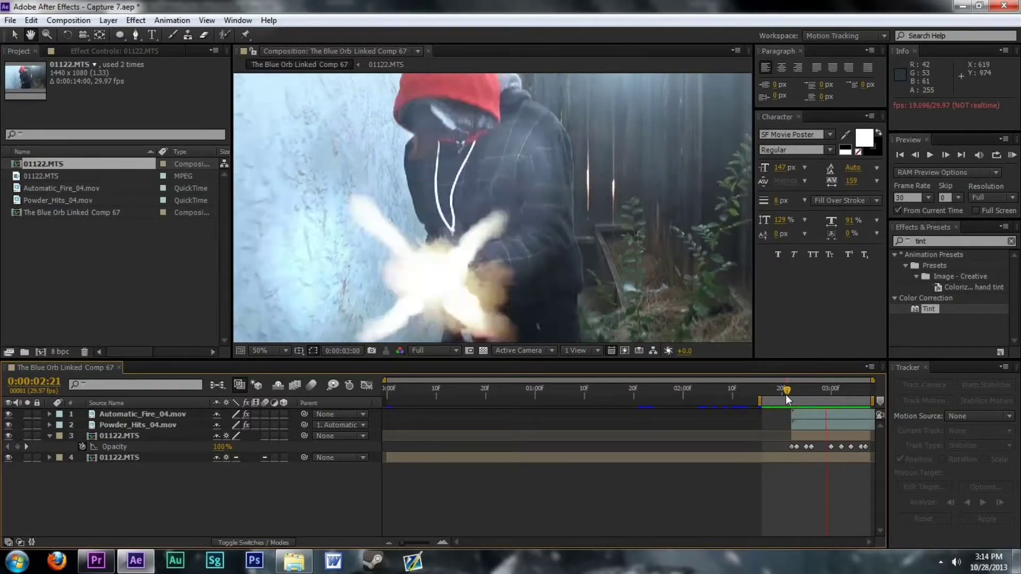
Step: Undo the recent Opacity keyframe deletions and value changes, back to before the keyframe at 0:00:03:07 was added
key(ctrl+z)
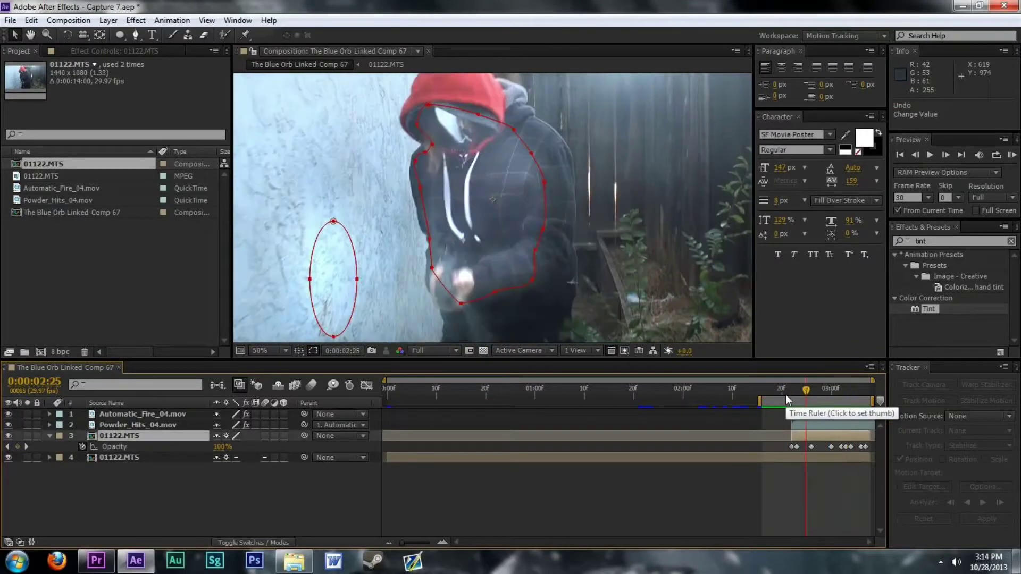
key(Page_Up)
key(Page_Up)
key(Page_Up)
key(Page_Up)
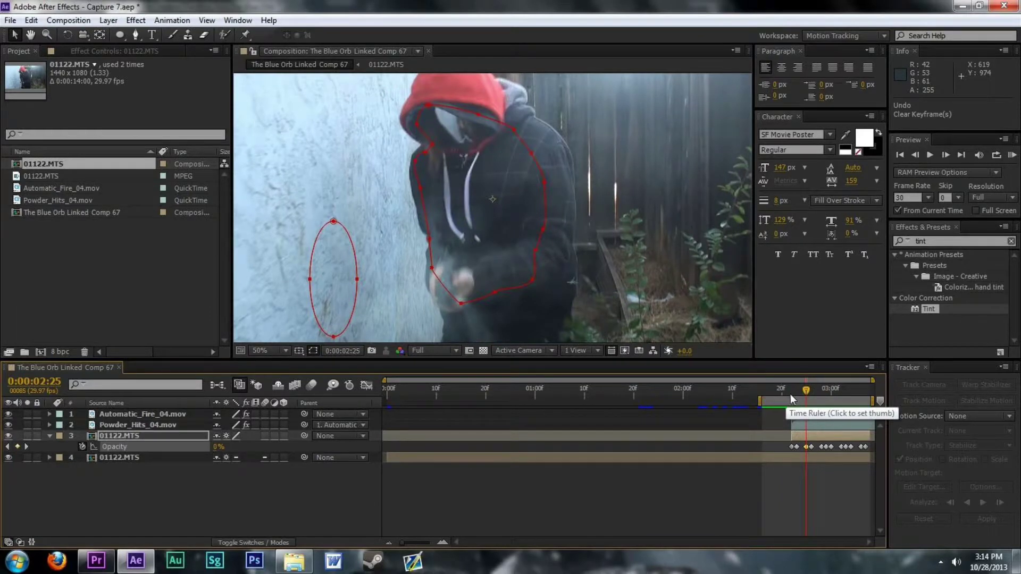
key(End)
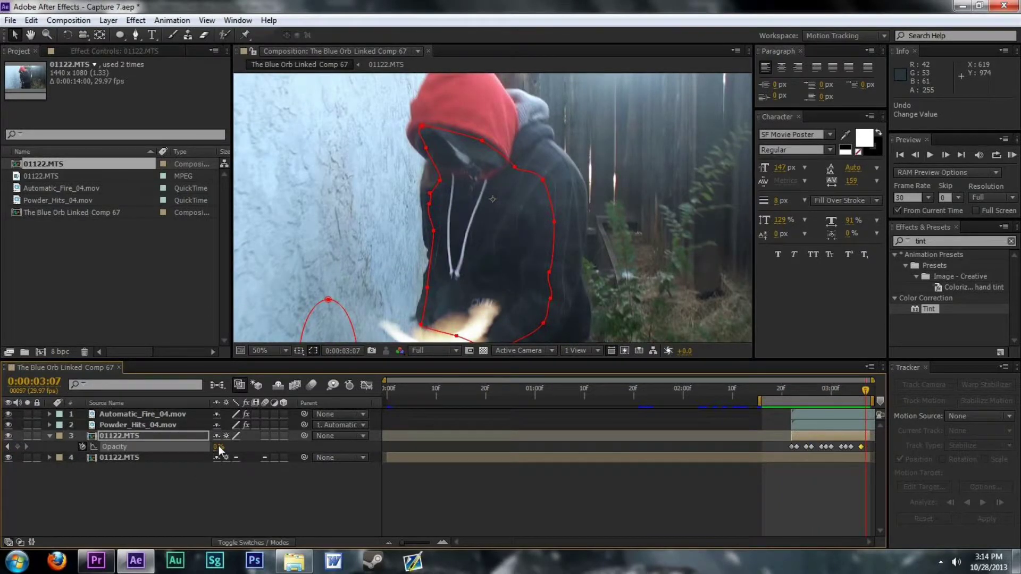
Step: Set the upper 01122.MTS layer's Opacity to 100% at 0:00:03:07 and preview the flashes from 0:00:02:22
drag(394, 456, 711, 473)
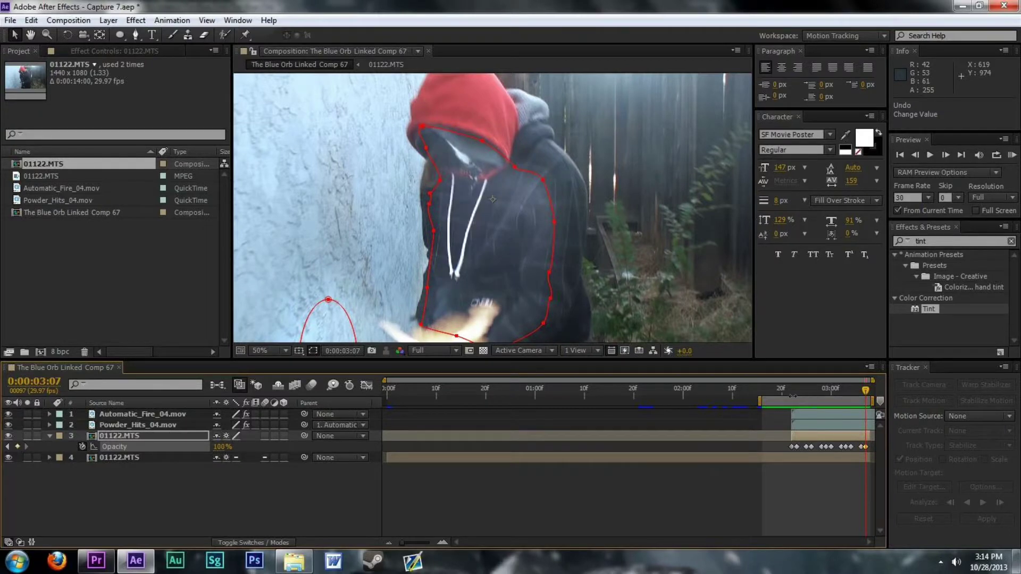
click(793, 392)
click(767, 516)
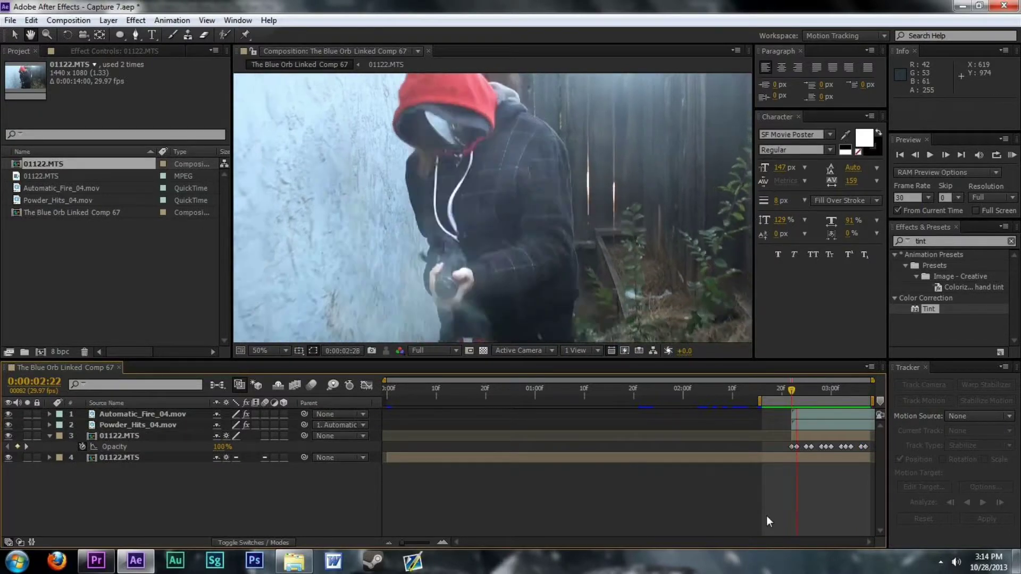
key(space)
click(793, 391)
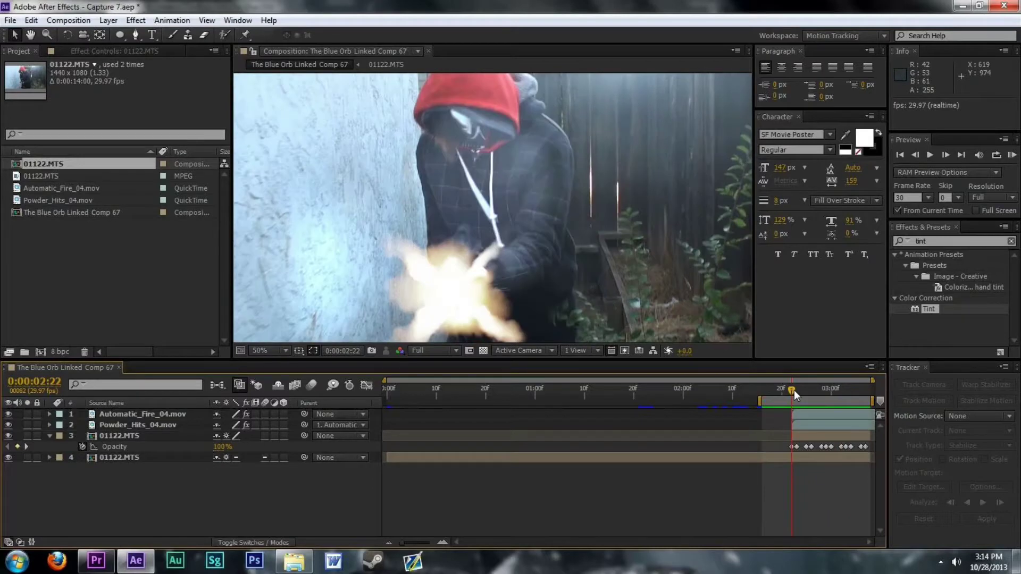
Step: Reveal all mask properties of the upper 01122.MTS layer and hide the mask outlines in the composition view
click(82, 435)
click(51, 434)
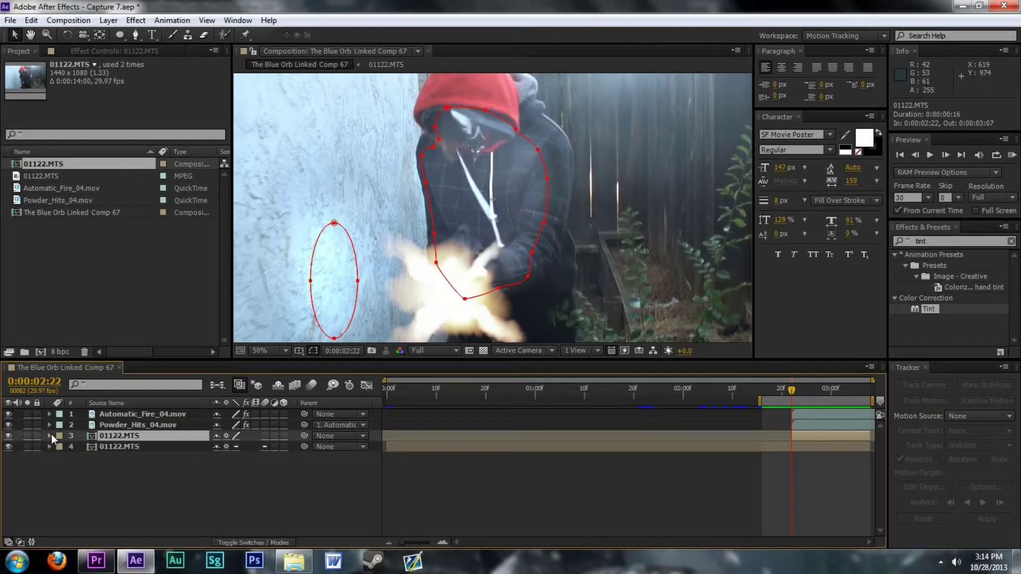
key(m)
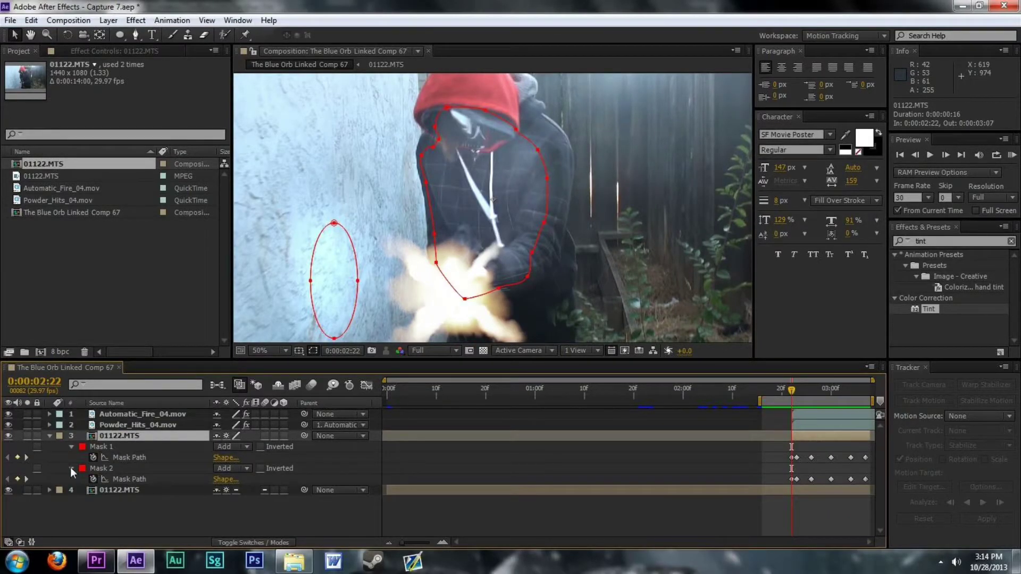
key(m)
key(m)
scroll(109, 493, down, 1)
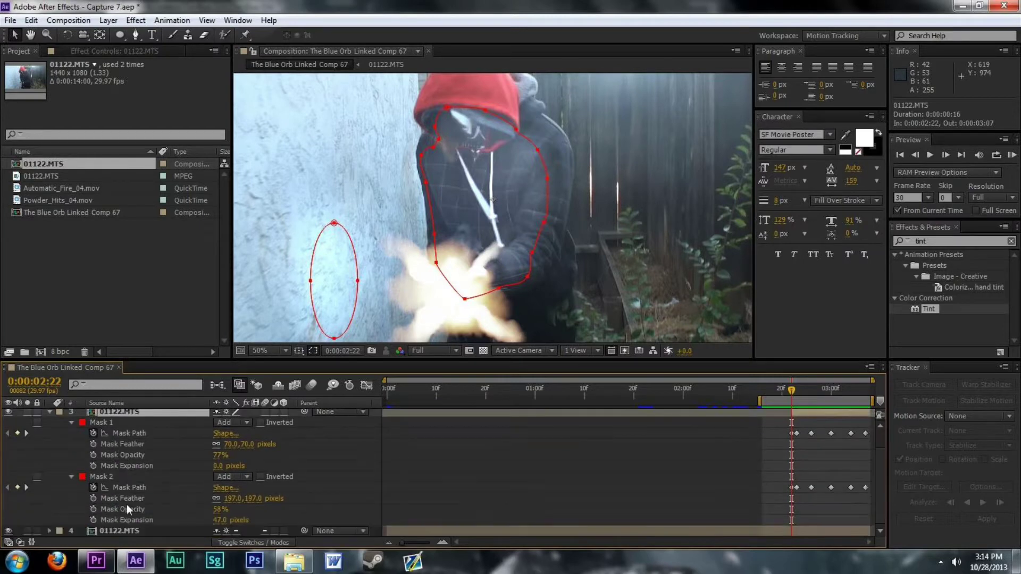
click(313, 351)
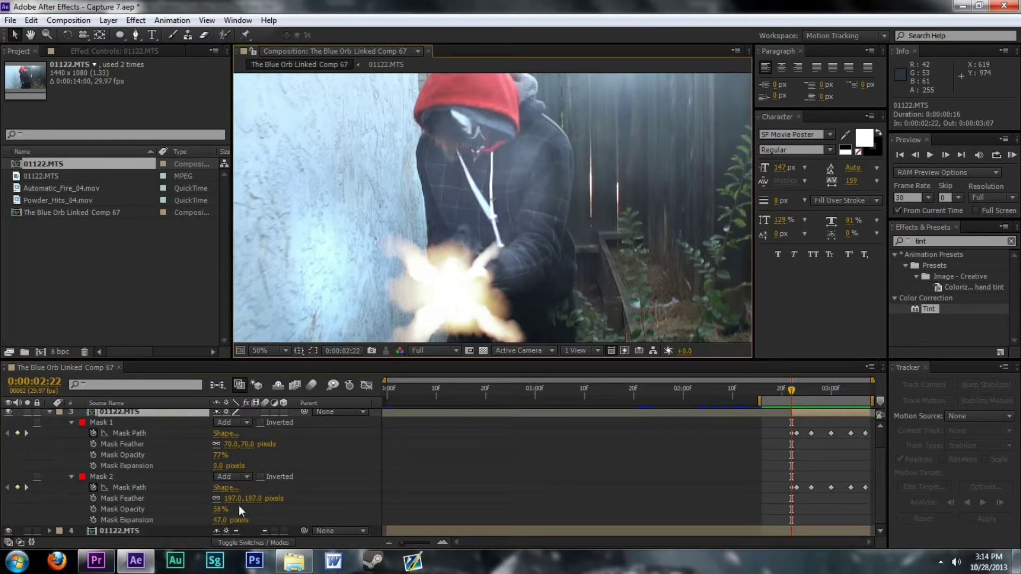
Step: Set Mask 2's Mask Expansion to 131 pixels and its Mask Opacity to 32%
drag(218, 520, 257, 520)
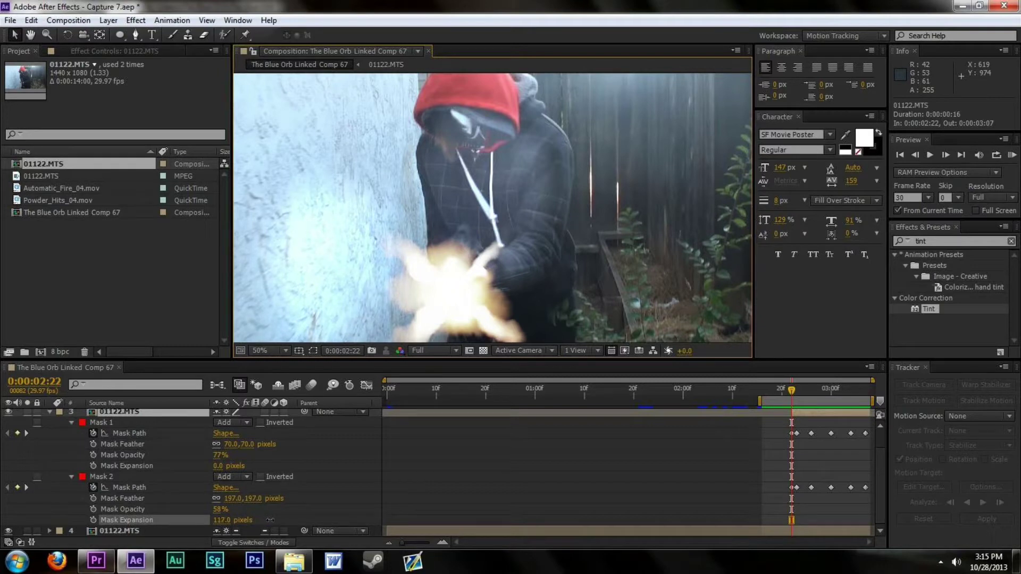
drag(275, 518, 205, 509)
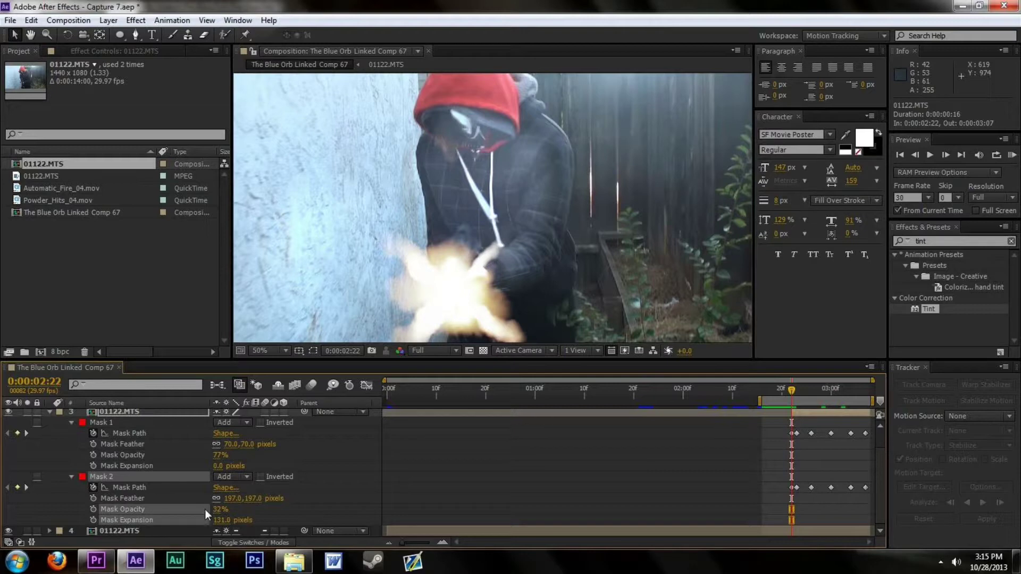
click(204, 510)
Step: Lower Mask 1's Mask Opacity to 52%
drag(220, 460, 208, 455)
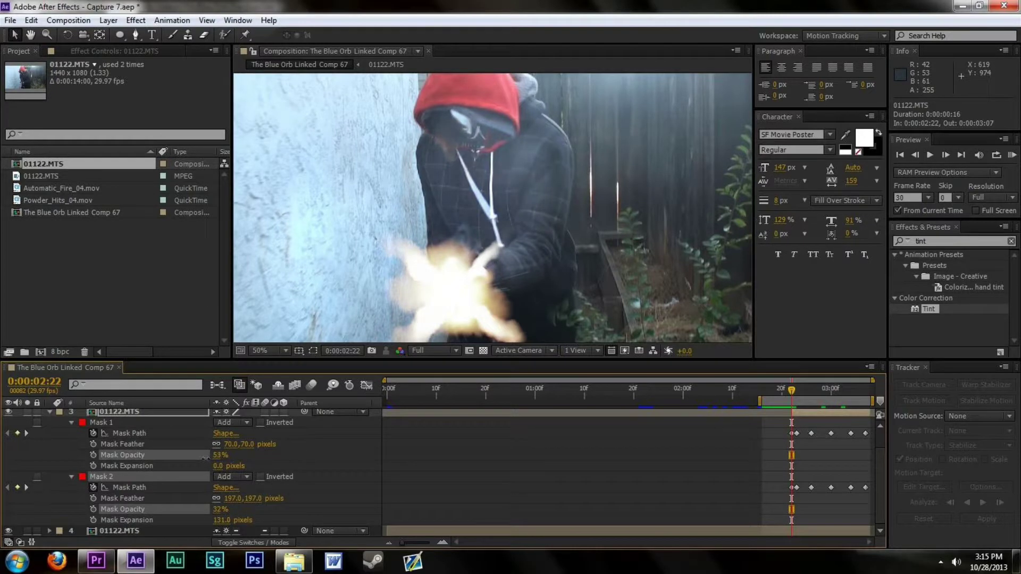
click(205, 458)
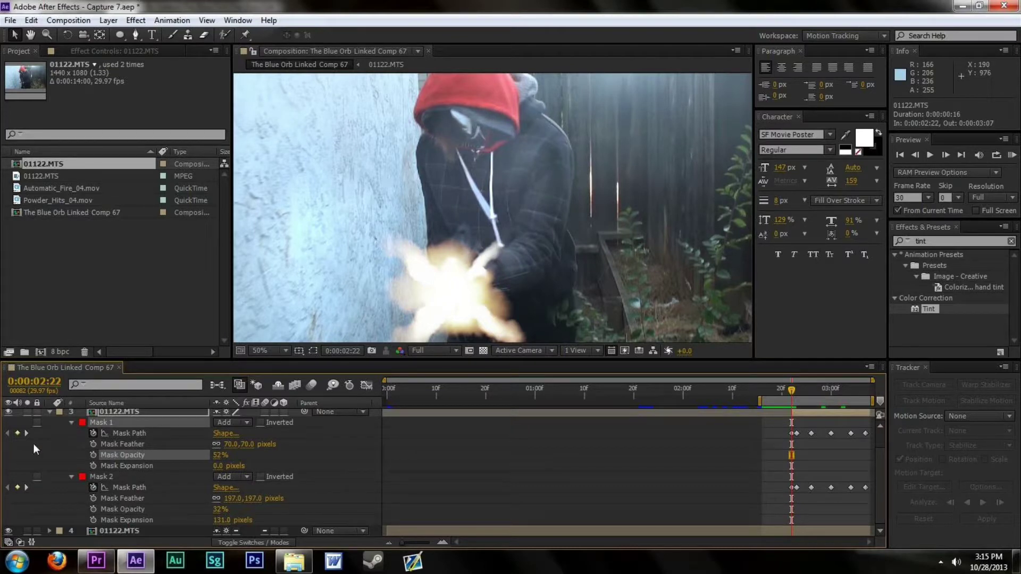
Step: Collapse the mask properties of the upper 01122.MTS layer and draw an elliptical mask about 93 by 122 pixels over the man's face covering
scroll(63, 463, up, 2)
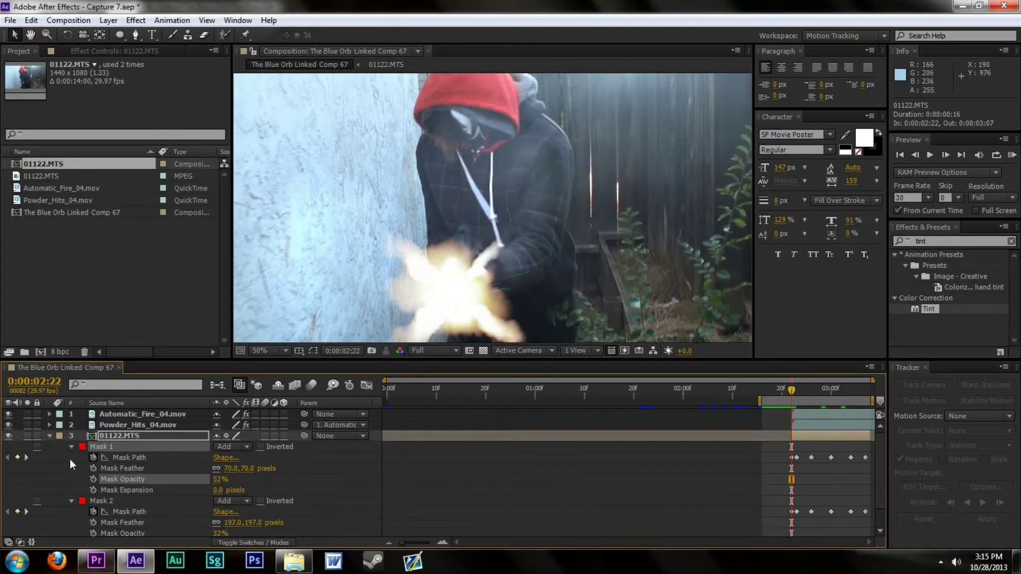
click(72, 447)
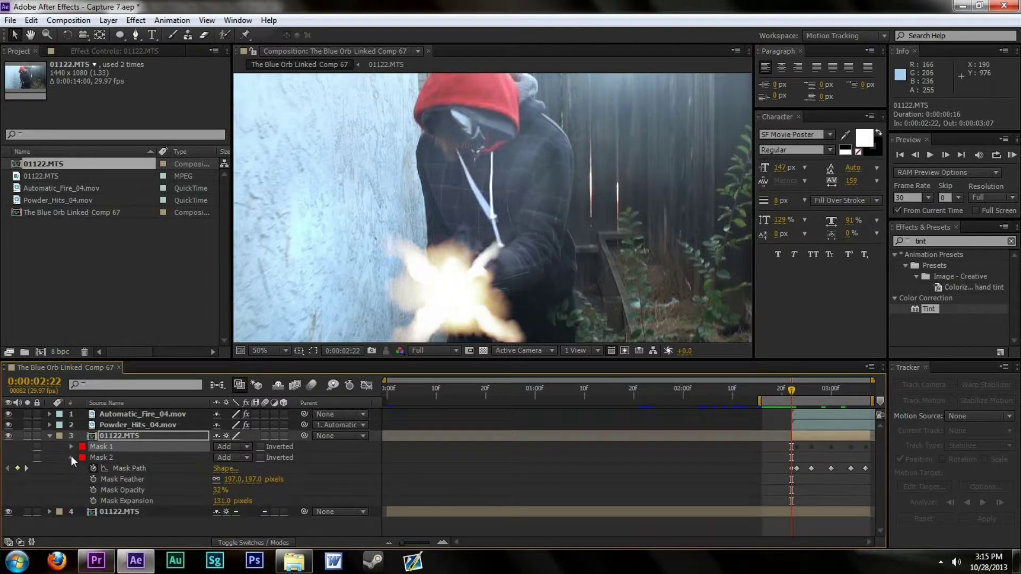
click(72, 457)
click(179, 437)
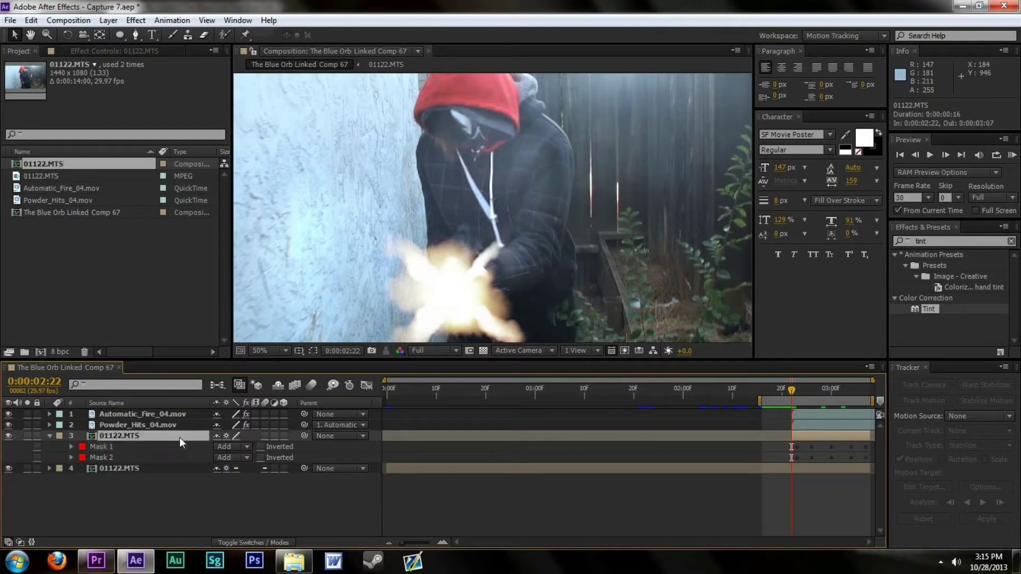
click(119, 34)
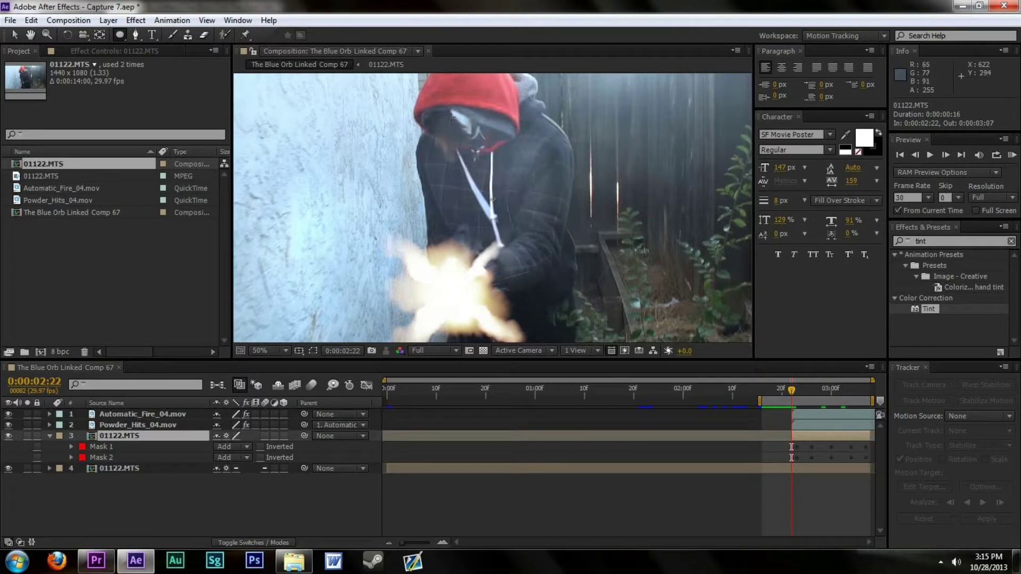
drag(447, 107, 489, 149)
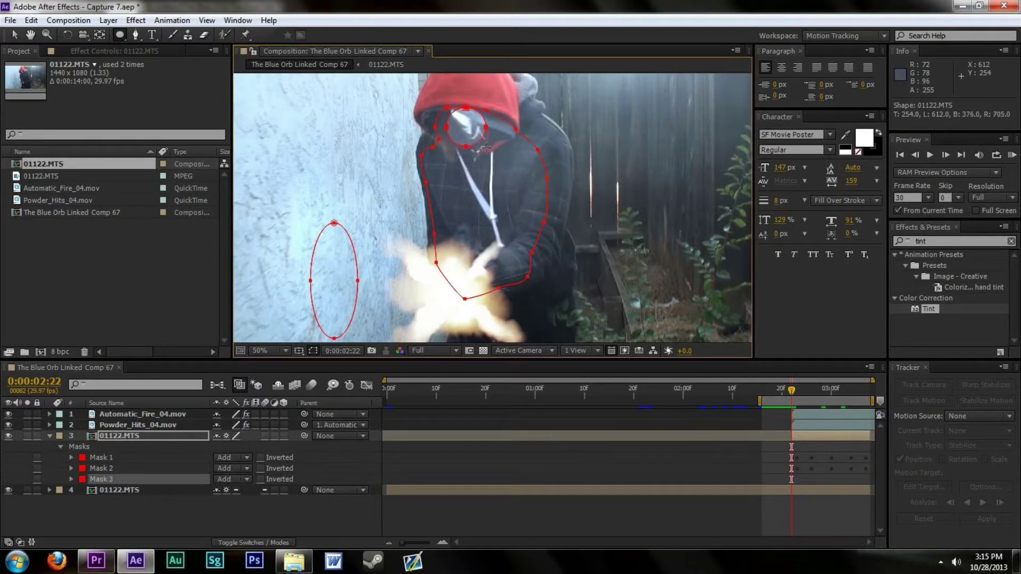
Step: Lock Mask 1 and Mask 2, then reshape Mask 3's vertices to fit the shiny part of the face covering at 0:00:02:22
click(131, 434)
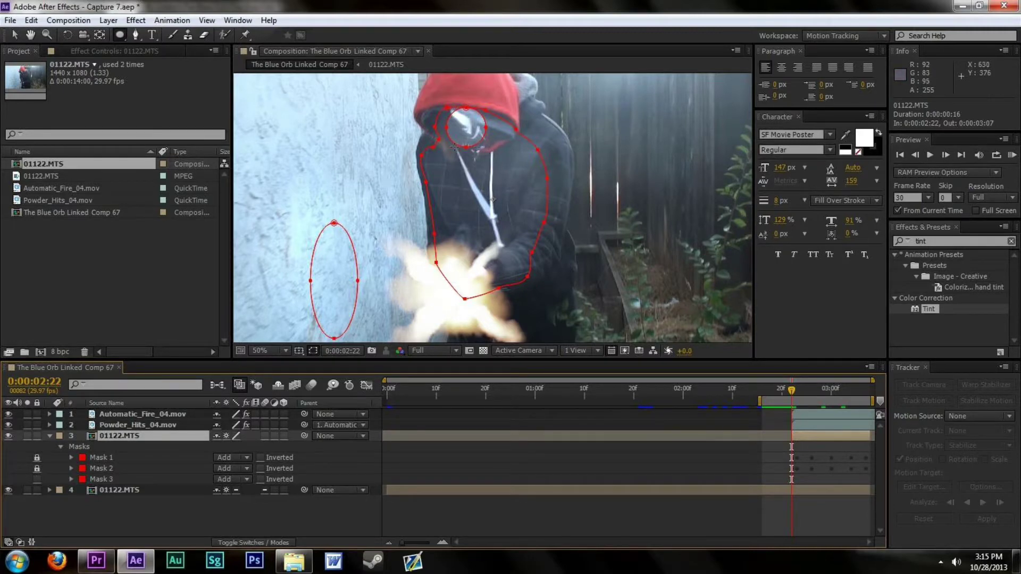
key(v)
click(475, 149)
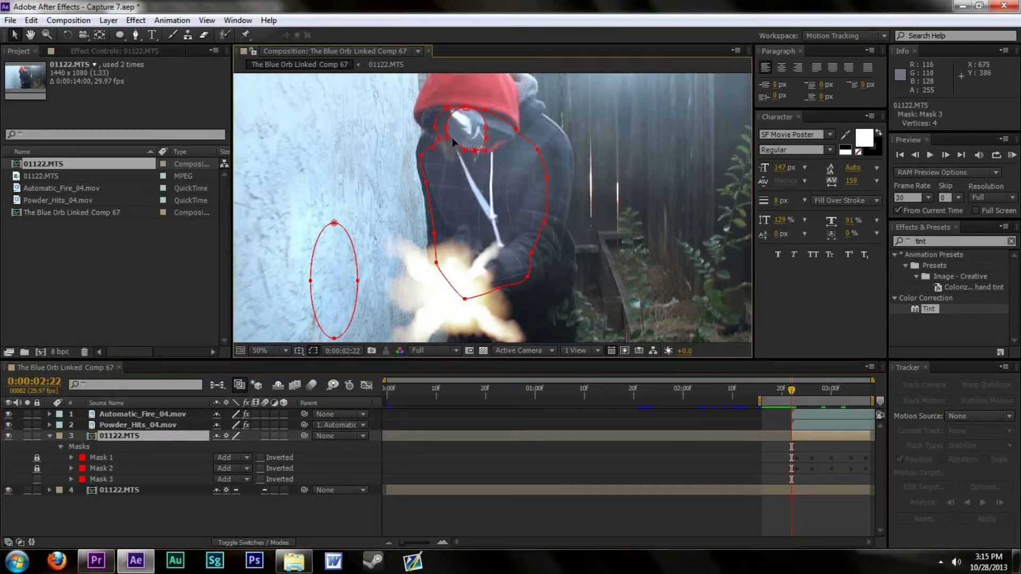
drag(452, 118, 461, 116)
click(485, 128)
drag(480, 133, 471, 139)
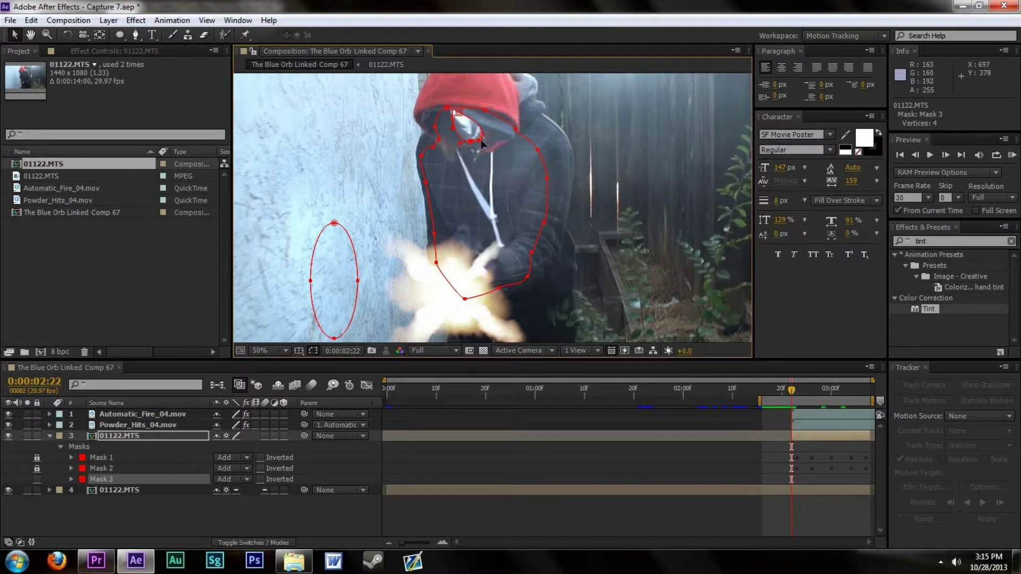
drag(482, 133, 480, 132)
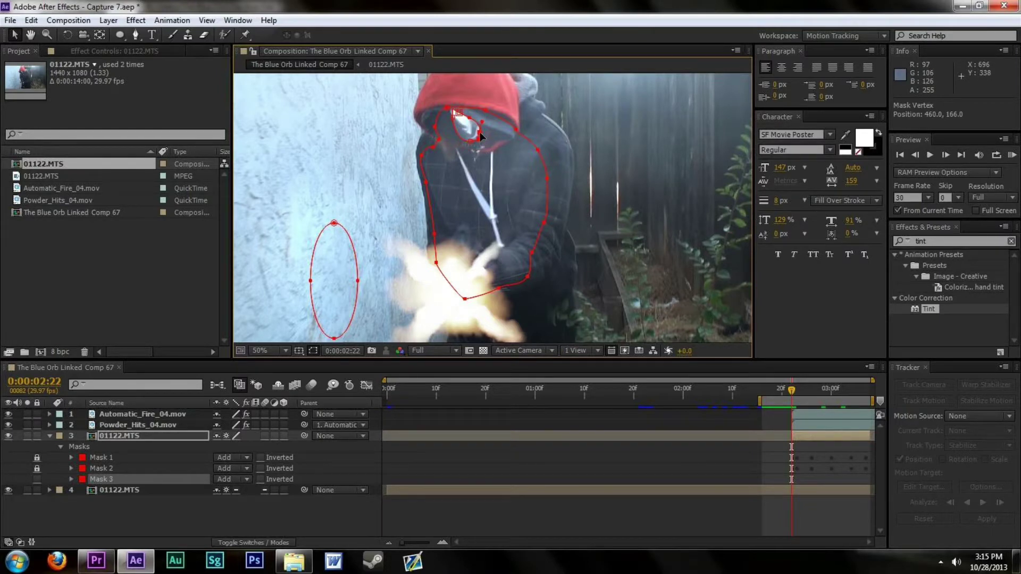
Step: Reveal all mask properties of the upper 01122.MTS layer and start keyframing Mask 3's Mask Path at 0:00:02:22
key(m)
key(m)
key(m)
scroll(133, 494, down, 3)
click(93, 487)
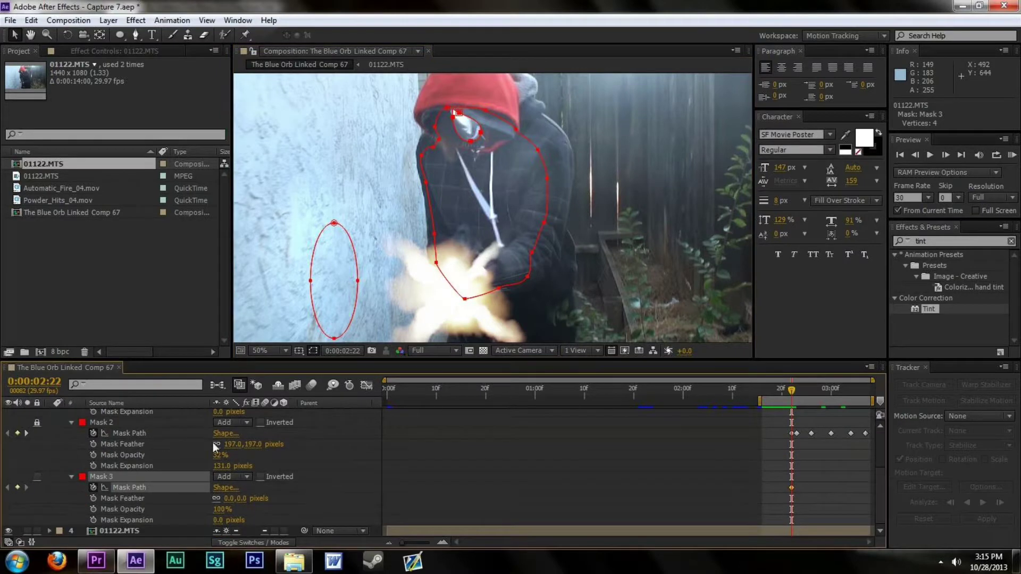
Step: At 0:00:02:23, reposition Mask 3 over the face covering and rotate it about -2.4 degrees
key(Page_Down)
double_click(466, 122)
mouse_move(465, 121)
mouse_down()
mouse_move(444, 109)
mouse_move(468, 122)
mouse_up()
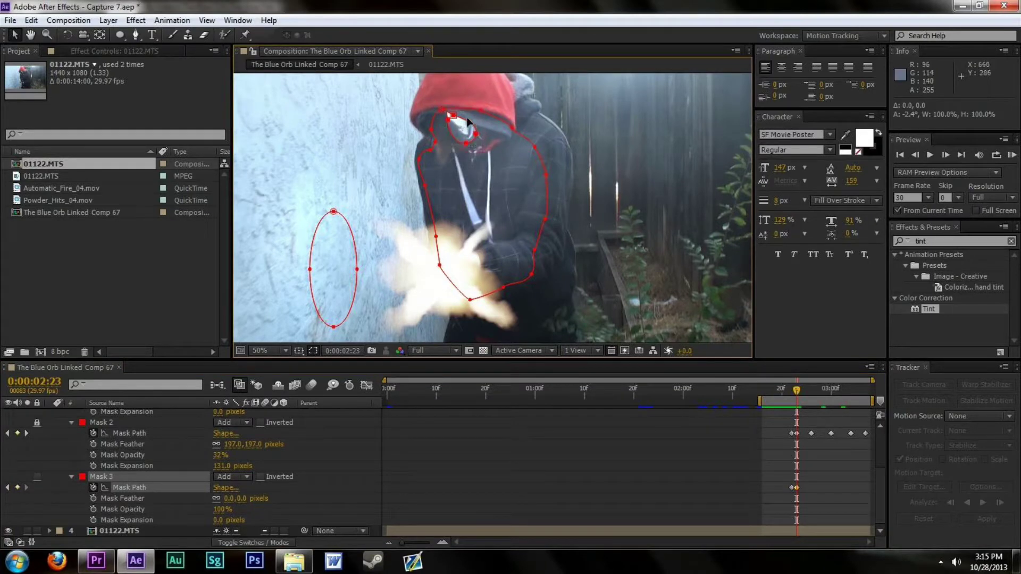
Step: At 0:00:02:24, move Mask 3 about 12 pixels left and 6 up and adjust its lower vertices to the face covering
key(Page_Down)
double_click(468, 124)
drag(468, 124, 463, 122)
key(Page_Down)
key(Page_Up)
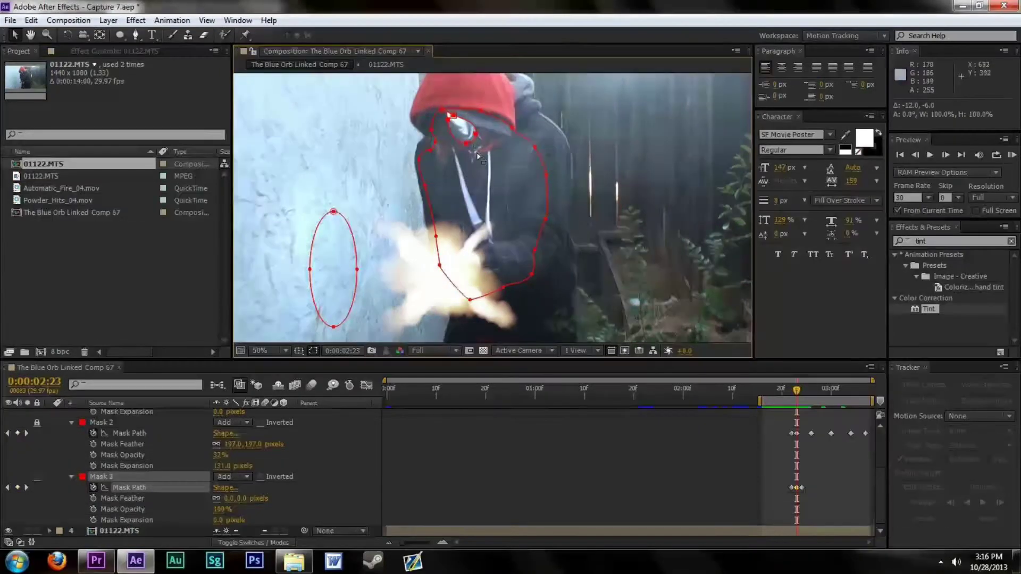
click(481, 139)
click(480, 136)
key(Page_Down)
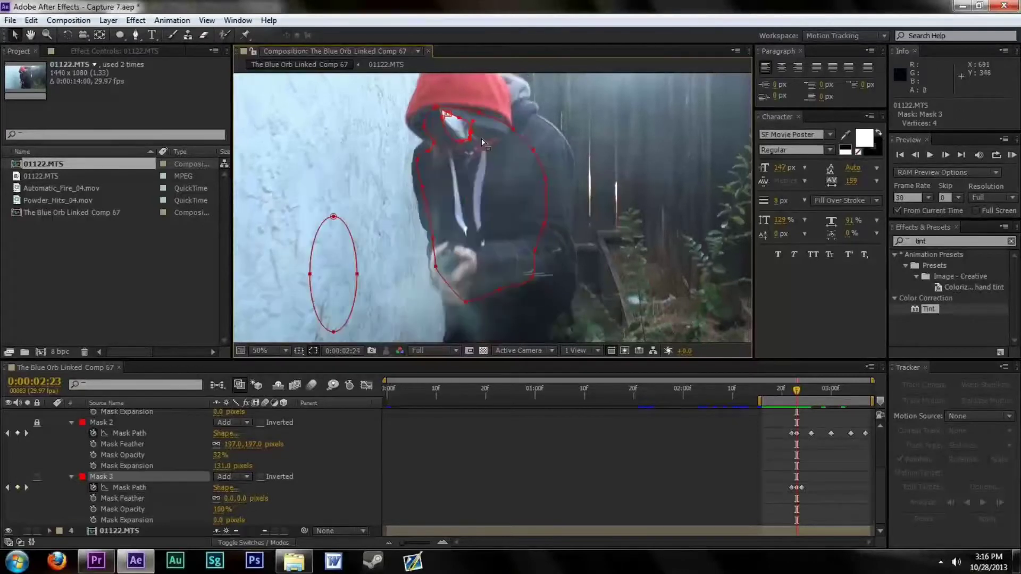
drag(474, 136, 461, 143)
click(469, 142)
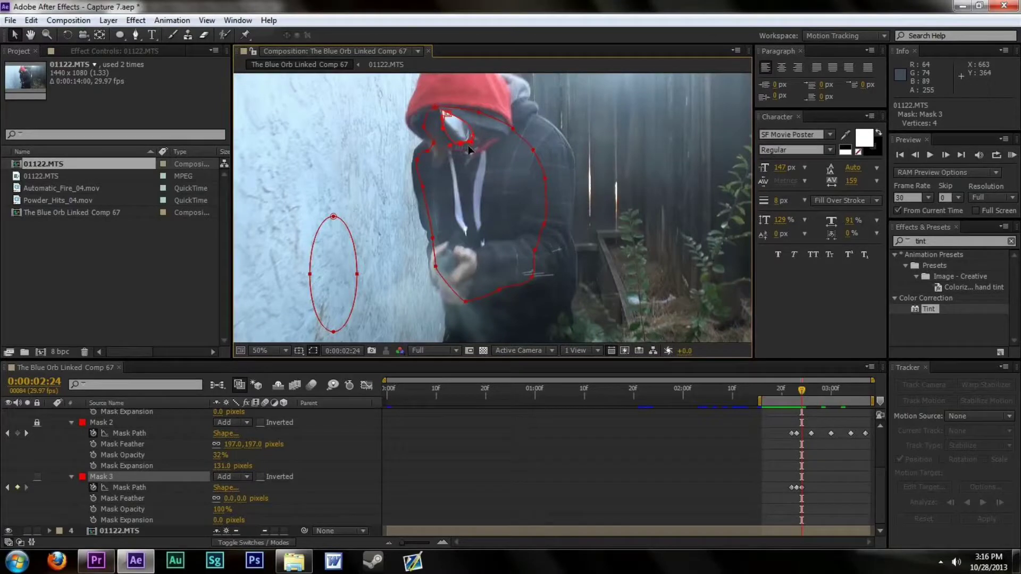
Step: At 0:00:02:25, shift Mask 3 about 10 pixels left and 10 up and reshape its lower edge around the face highlight
key(Page_Down)
double_click(460, 142)
drag(466, 134, 461, 127)
double_click(445, 159)
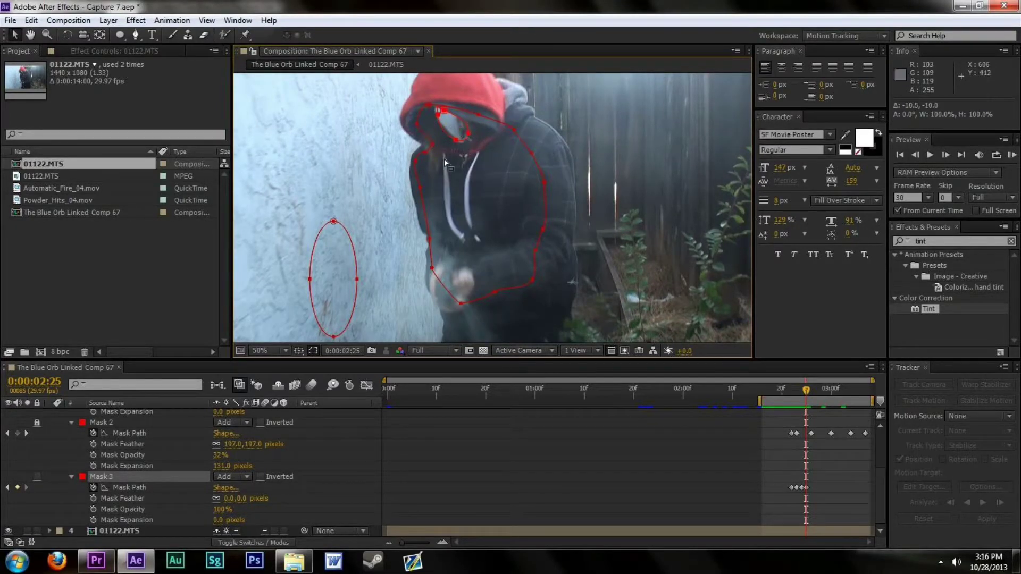
click(436, 159)
mouse_move(455, 142)
mouse_down()
mouse_move(473, 136)
mouse_move(450, 149)
mouse_up()
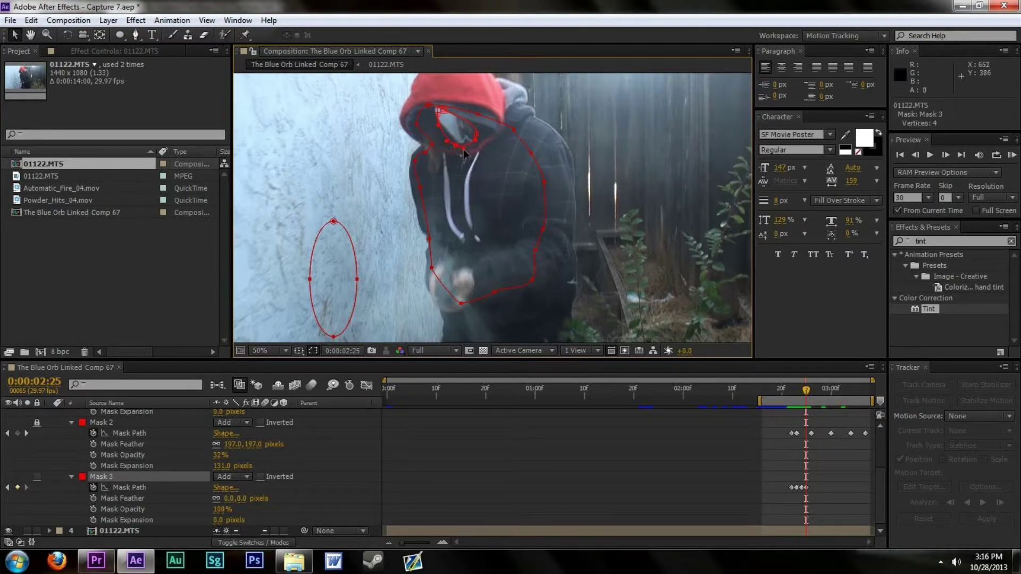
Step: At 0:00:02:26, shift Mask 3 about 13 pixels left and 6 down and refit its vertices, checking the result without mask outlines
key(Page_Down)
double_click(445, 113)
drag(445, 113, 442, 115)
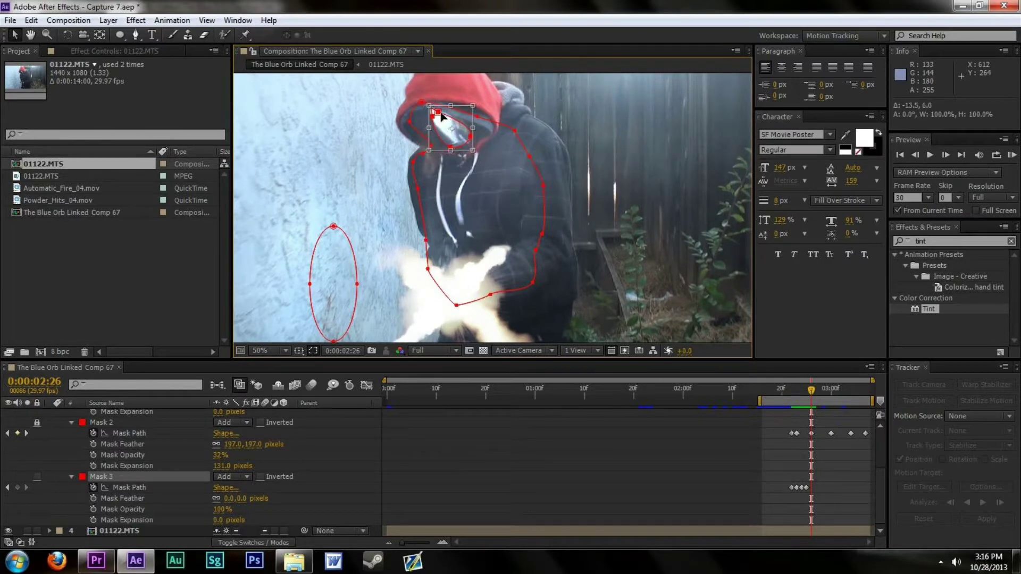
key(Return)
click(471, 135)
drag(474, 130, 455, 150)
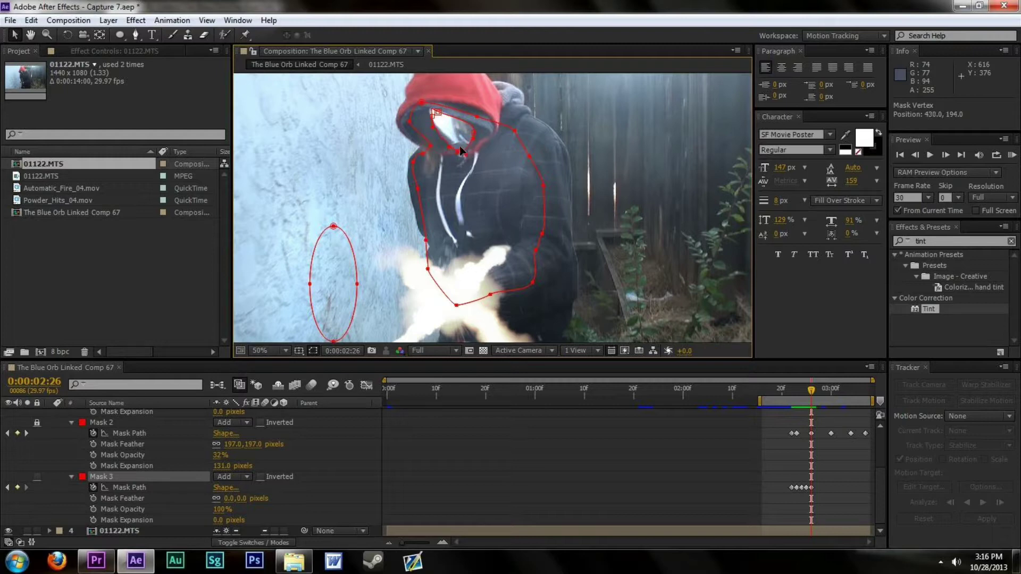
click(312, 351)
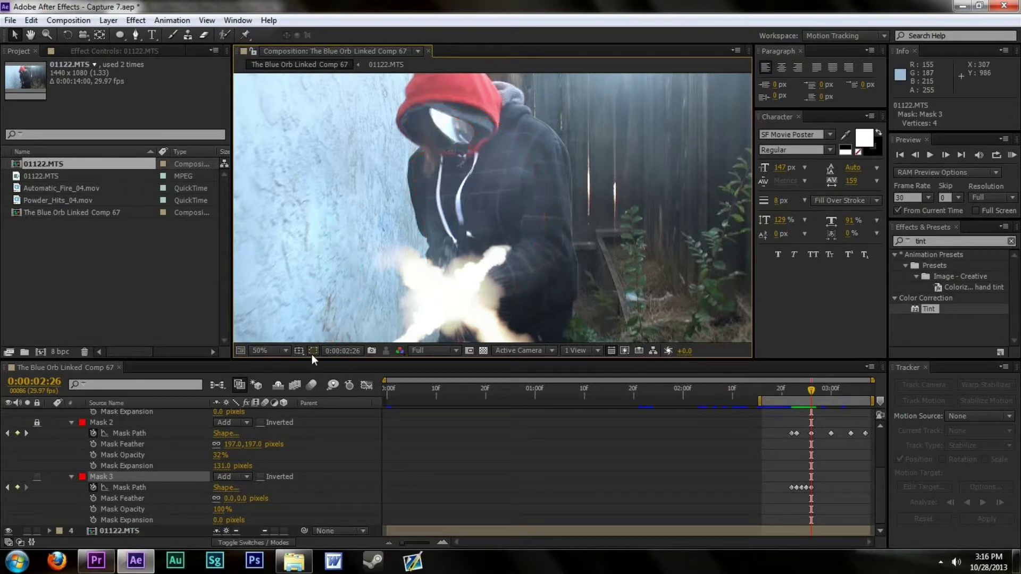
click(312, 352)
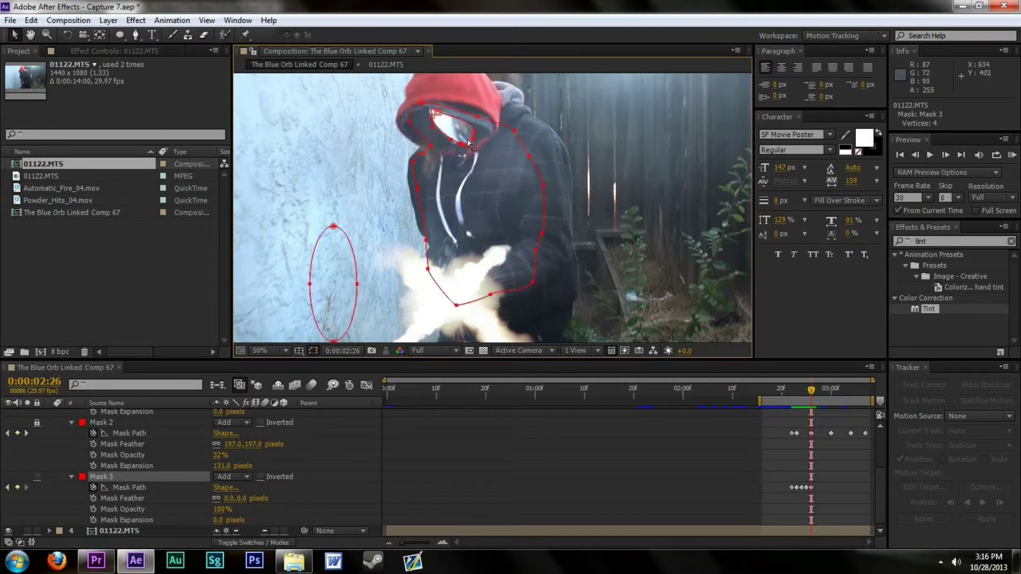
drag(451, 145, 468, 139)
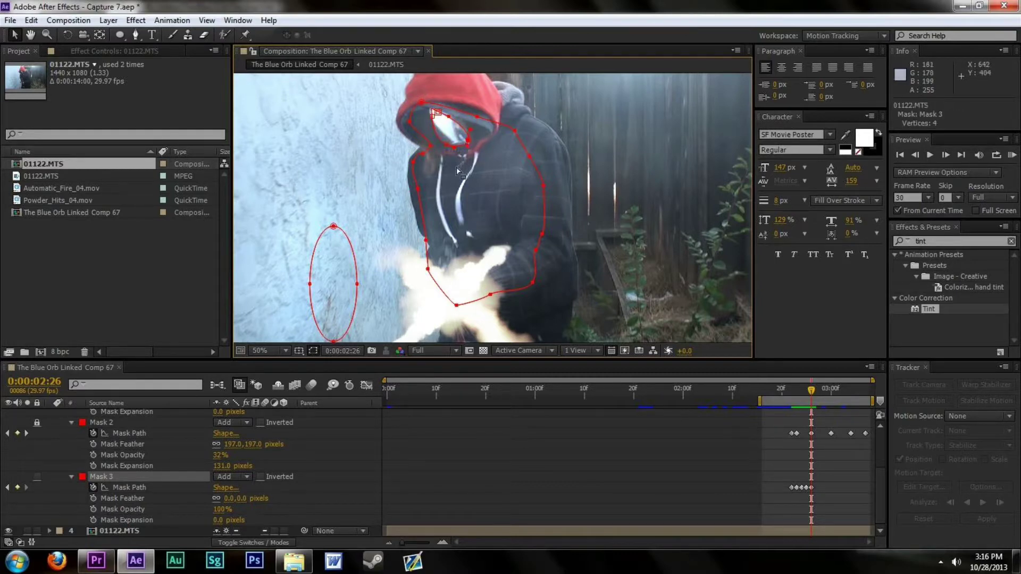
Step: Hide the mask outlines, examine the face highlight frame by frame from 0:00:02:22 to 0:00:02:27, and show the outlines again
key(Page_Up)
key(Page_Up)
key(Page_Up)
key(Page_Up)
key(Page_Up)
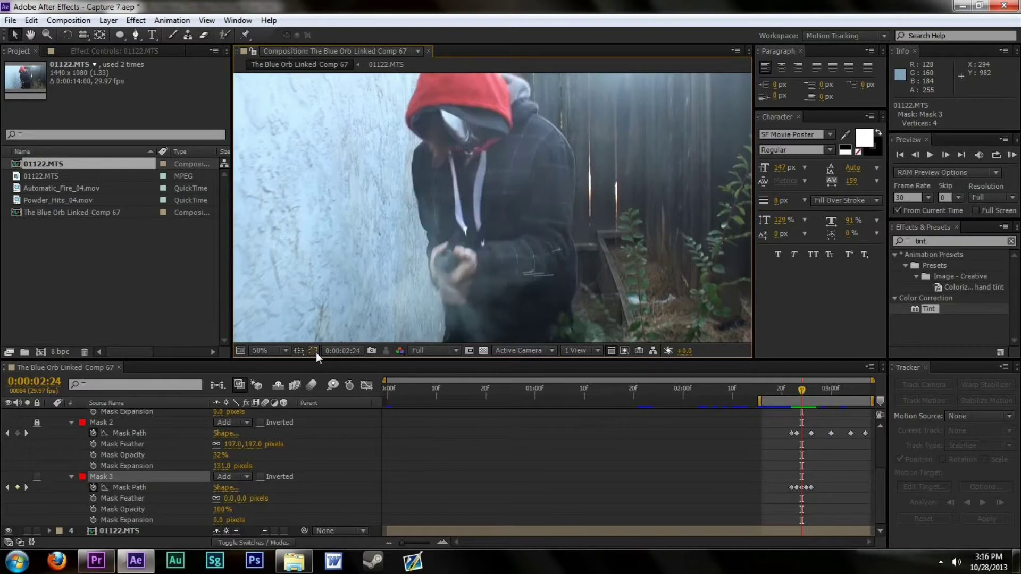
key(Page_Down)
key(Page_Down)
key(Page_Down)
key(Page_Down)
key(Page_Down)
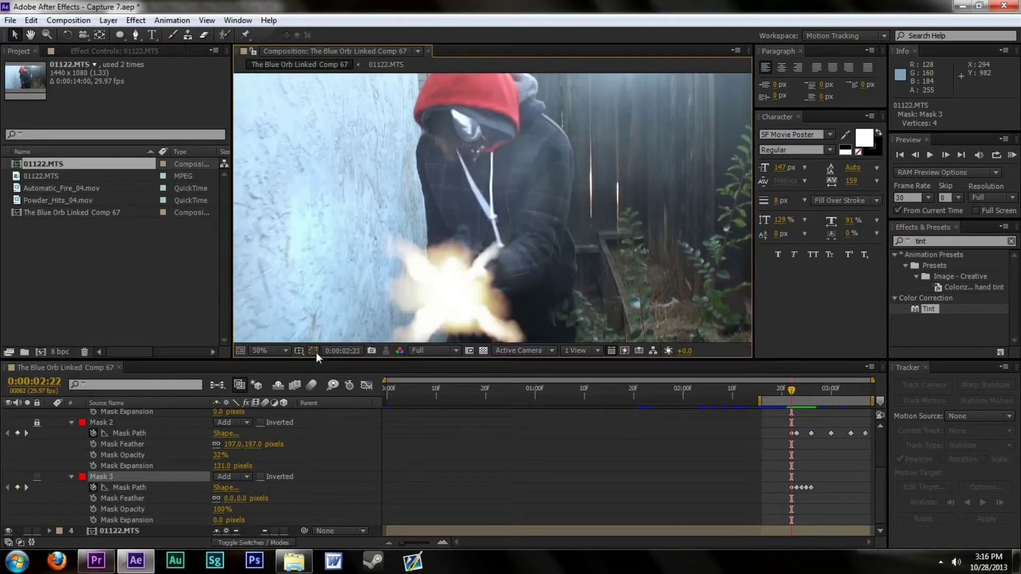
key(Page_Down)
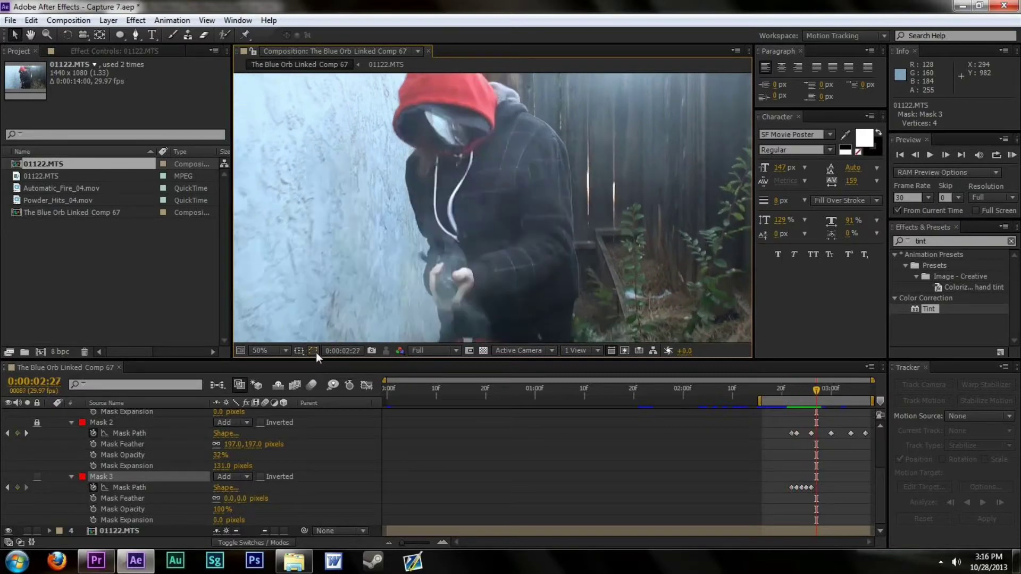
click(312, 351)
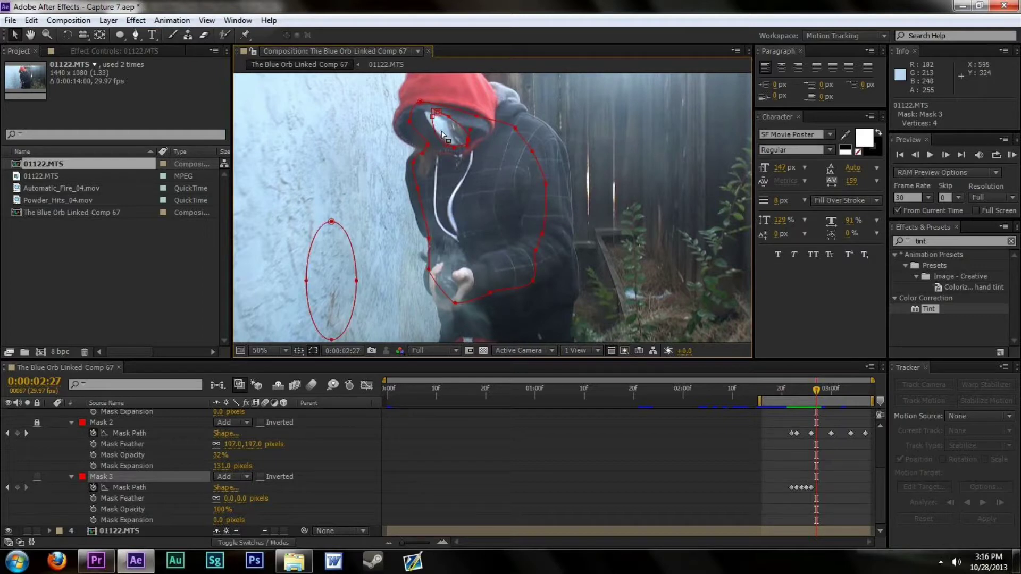
Step: At the 0:00:03:00 muzzle flash, reshape Mask 3's vertices into a smaller outline around the bright part of the face covering
key(Page_Down)
key(Page_Down)
key(Page_Down)
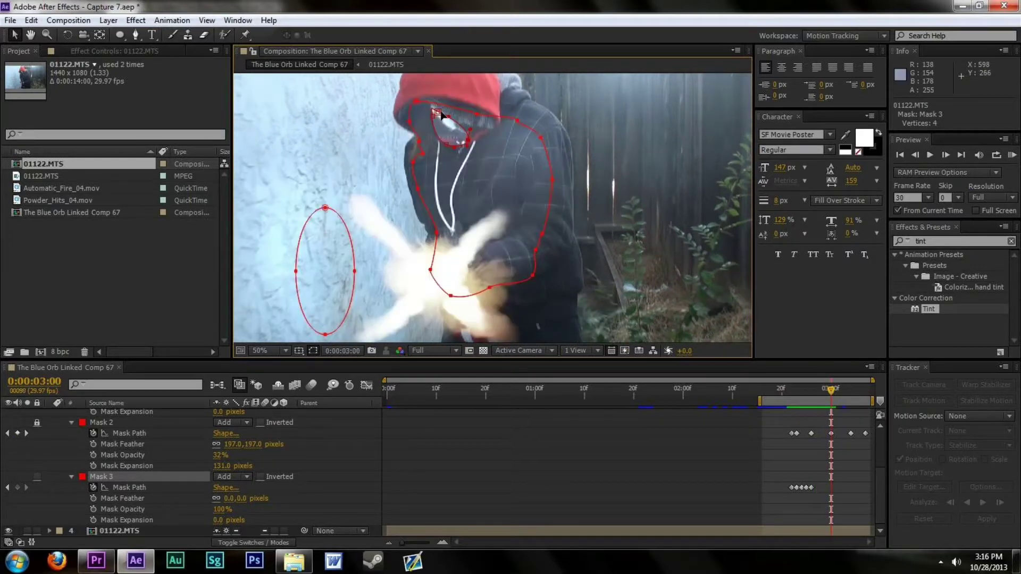
click(438, 112)
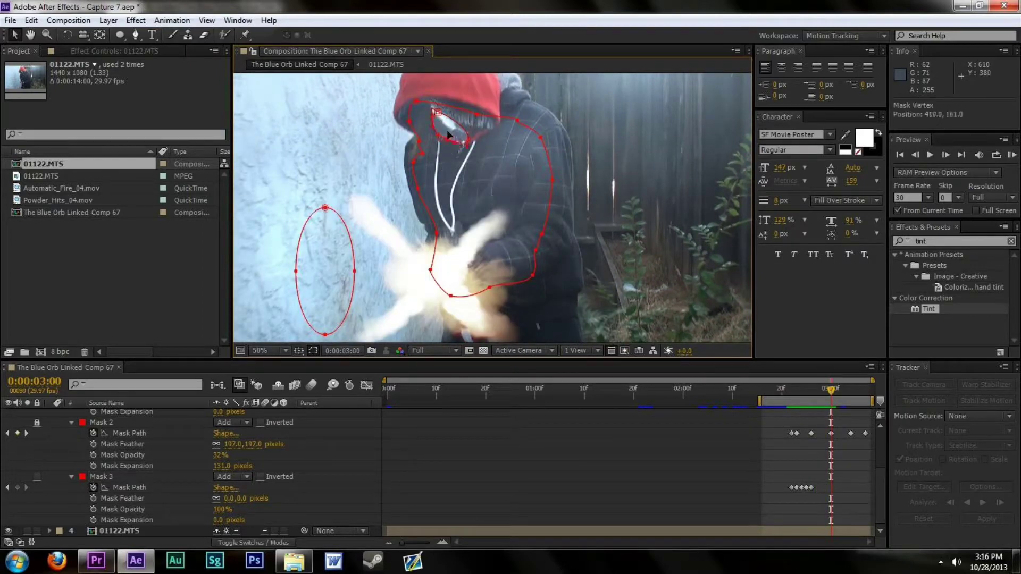
drag(441, 130, 454, 131)
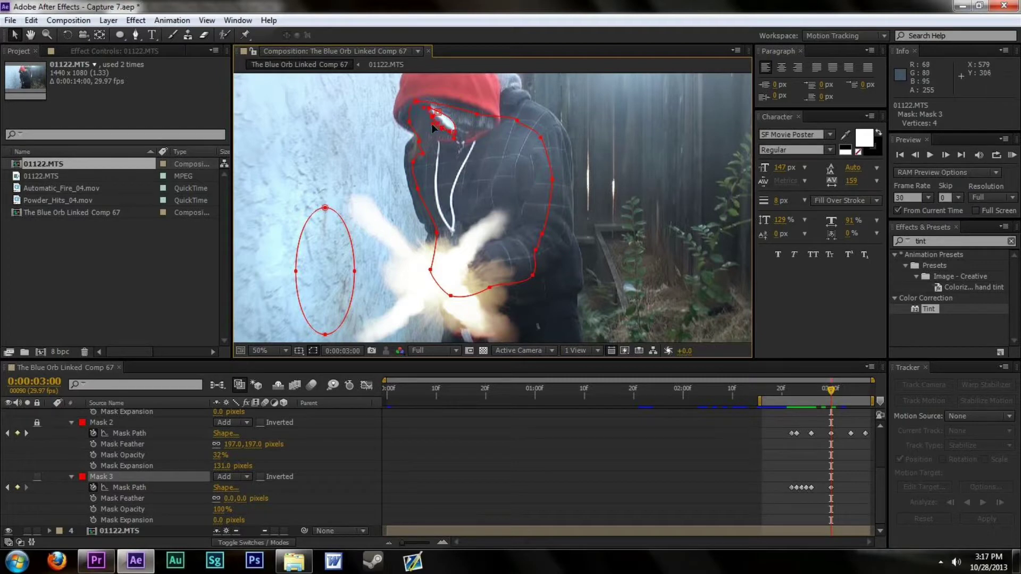
click(432, 117)
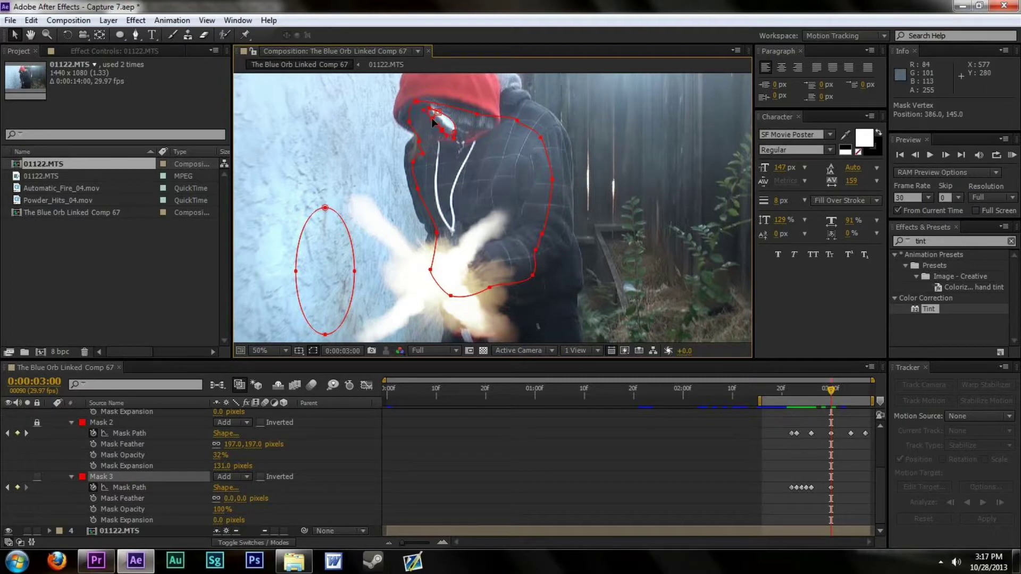
click(438, 151)
Step: At the 0:00:03:04 muzzle flash, move and stretch Mask 3 to cover the tall narrow face highlight
key(Page_Down)
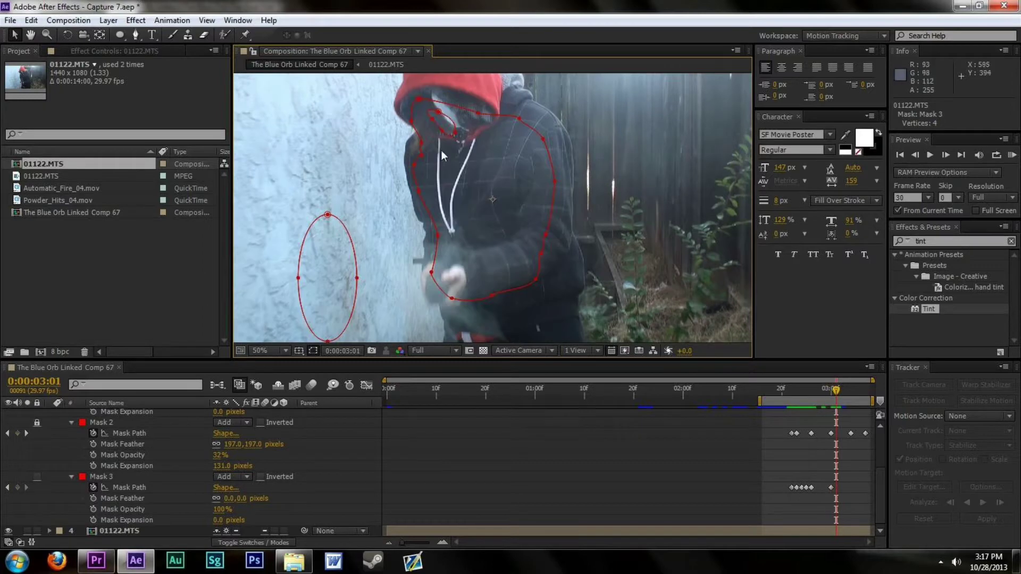
key(Page_Down)
key(Page_Down)
click(438, 115)
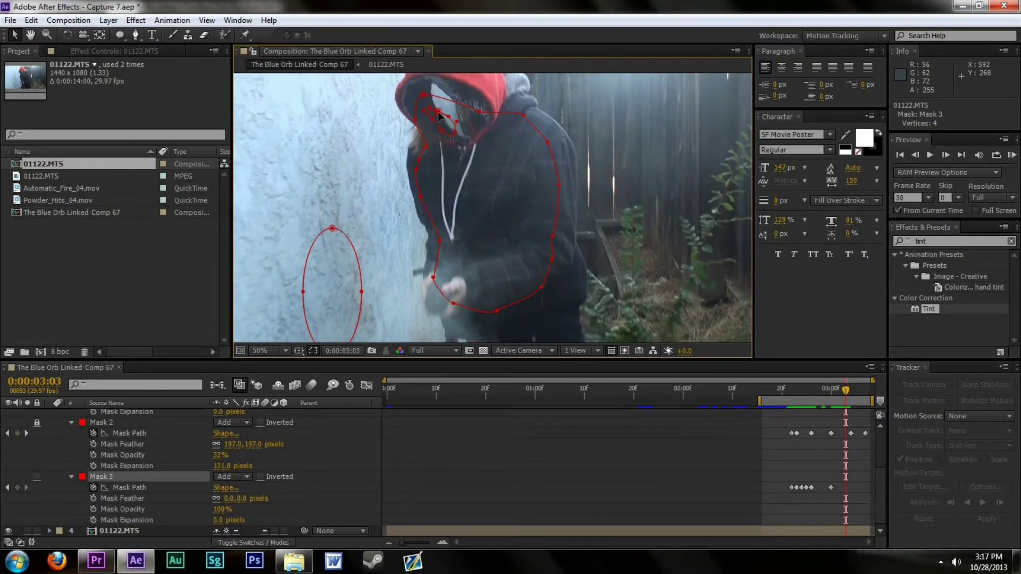
key(Page_Down)
double_click(439, 114)
drag(450, 113, 459, 118)
drag(458, 121, 435, 91)
double_click(454, 130)
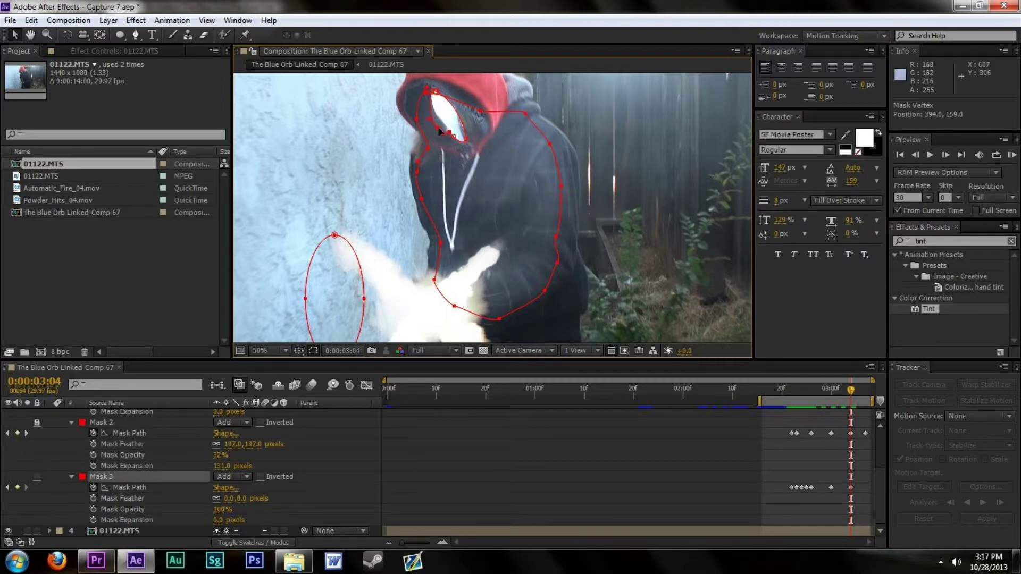
Step: At 0:00:03:05, move Mask 3 about 9 pixels right and 42 down onto the face highlight
key(Page_Down)
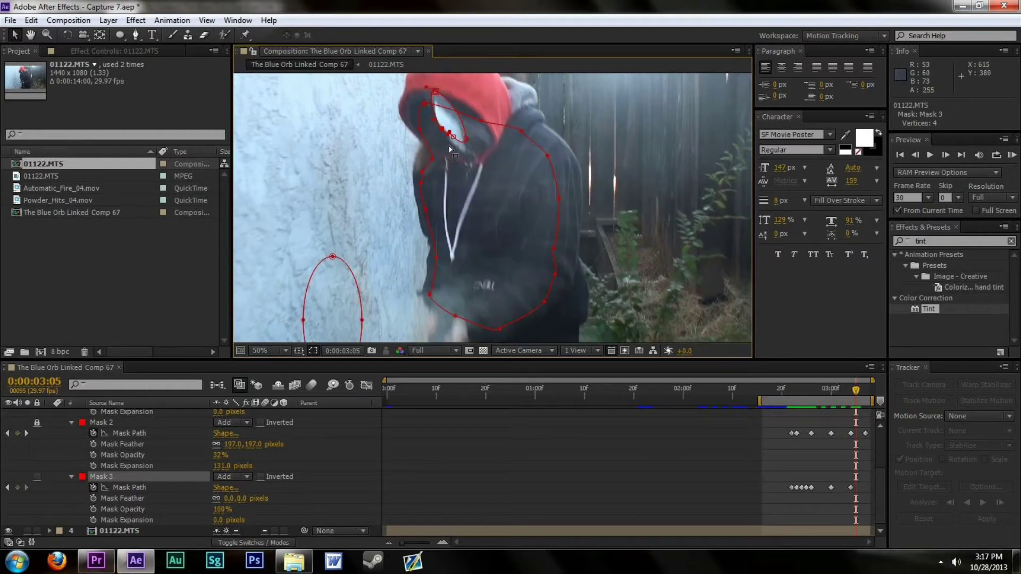
double_click(450, 136)
drag(456, 138, 460, 136)
double_click(458, 138)
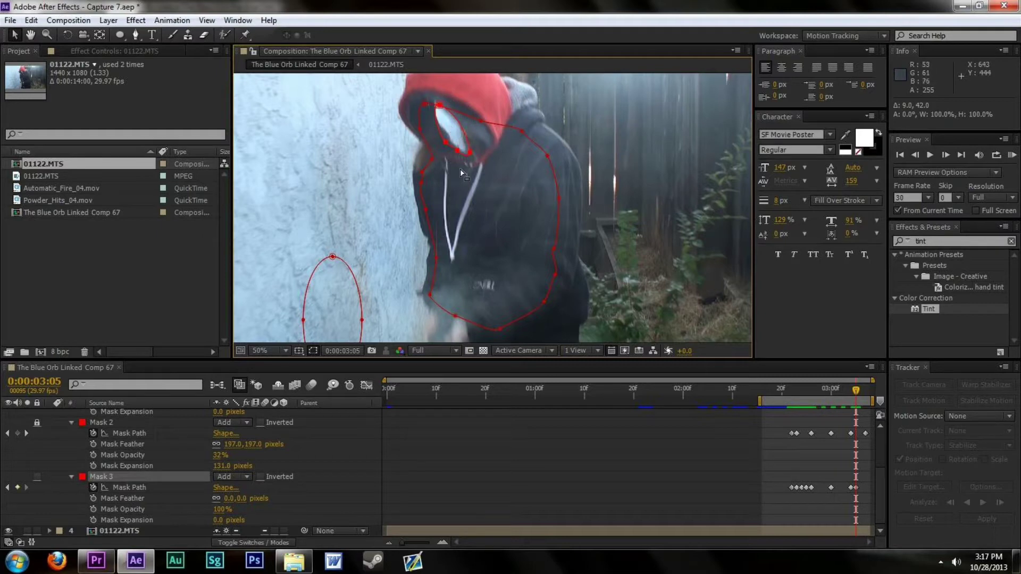
Step: At the 0:00:03:07 muzzle flash, move and shrink Mask 3 onto the small face highlight and fit its vertices to the bright patch
key(Page_Down)
key(Page_Down)
double_click(439, 106)
drag(461, 120, 466, 137)
drag(477, 185, 466, 152)
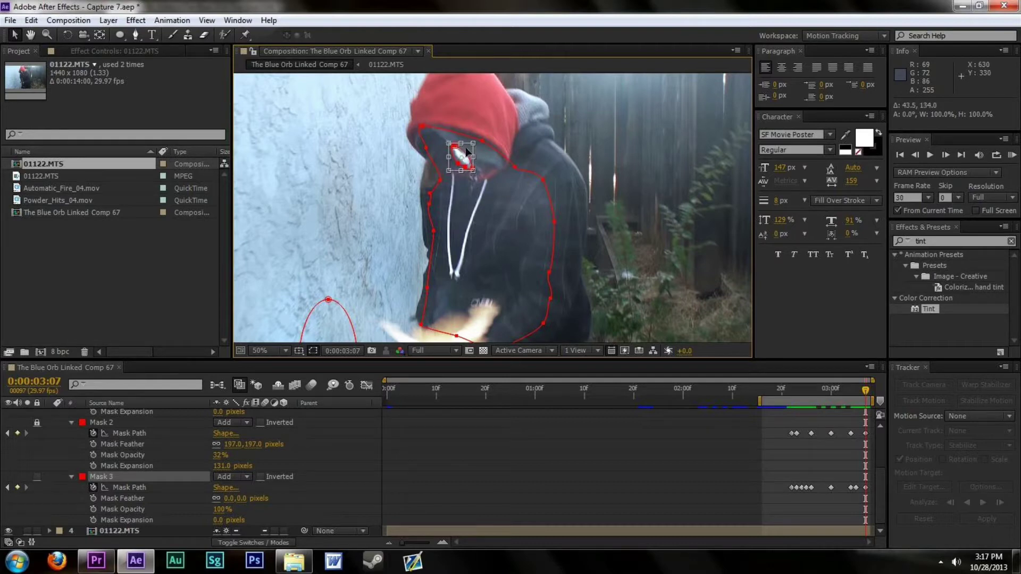
key(Return)
click(451, 181)
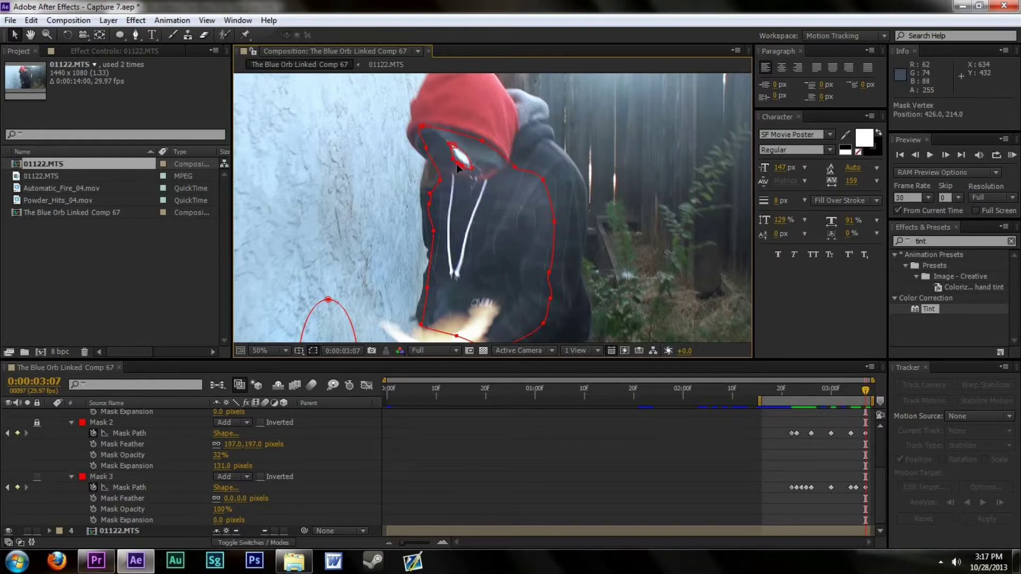
click(457, 163)
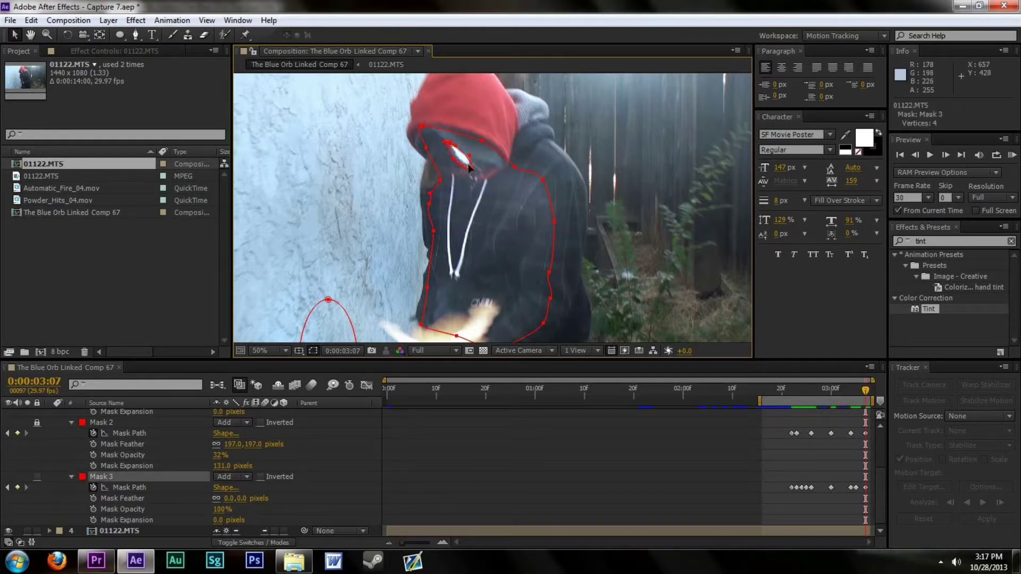
Step: Preview the muzzle flashes from 0:00:02:21 to check how Mask 3 follows the face highlight
key(Page_Down)
click(786, 393)
key(KP_0)
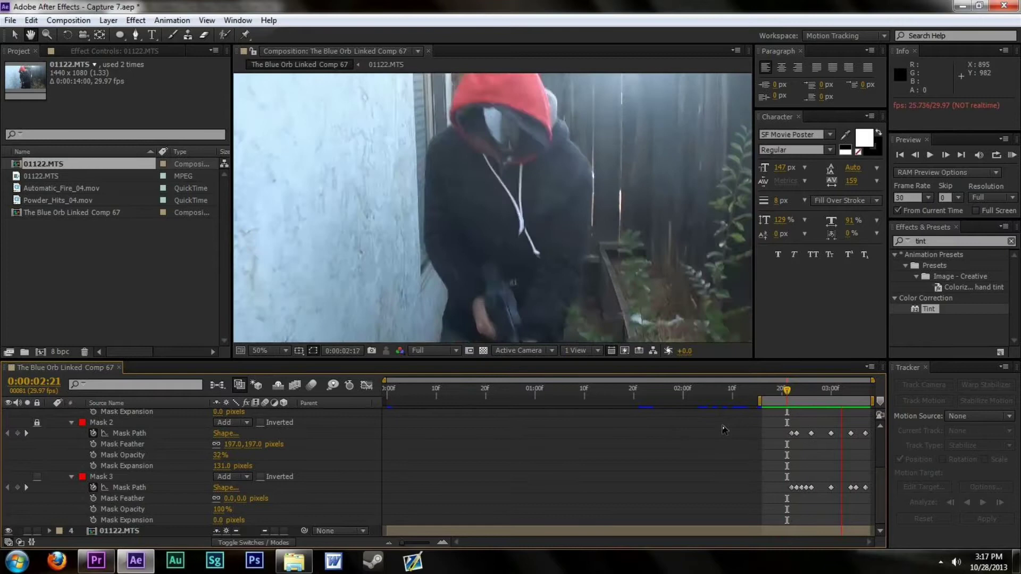
Step: At 0:00:02:24, set Mask 3's feather to 29 pixels and play back the flashes
click(798, 396)
click(801, 399)
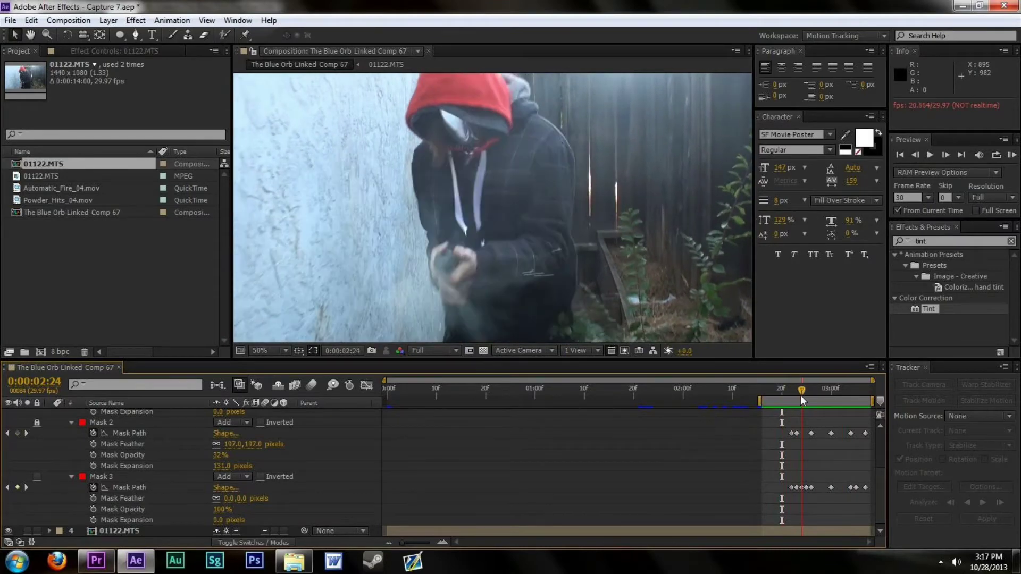
drag(244, 502, 253, 502)
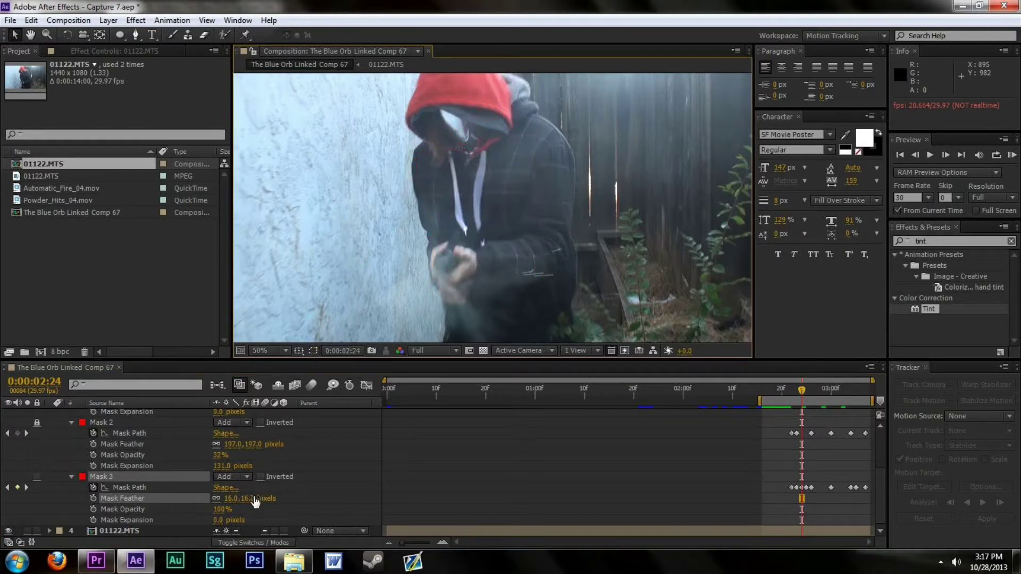
drag(246, 501, 254, 499)
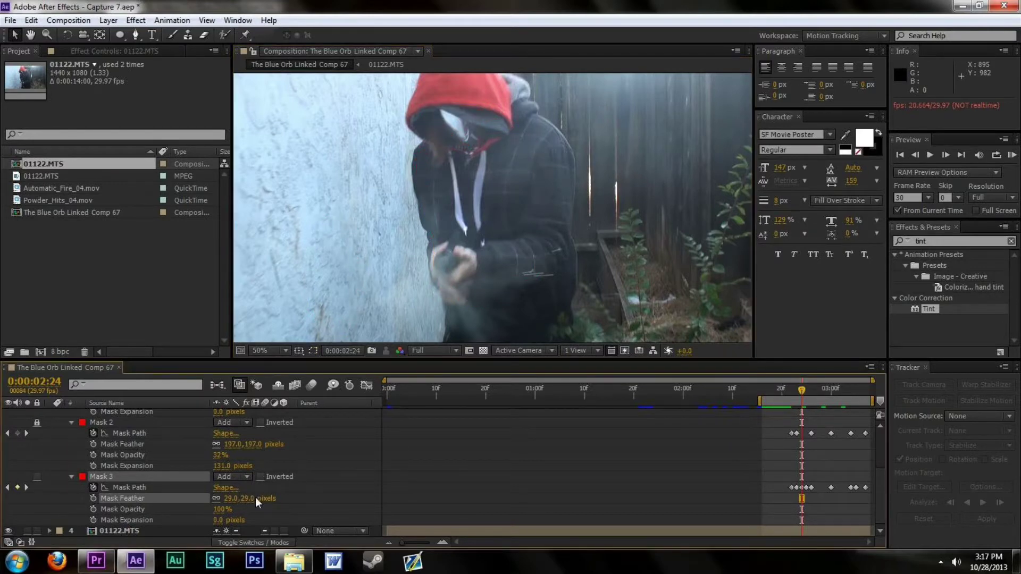
click(250, 498)
click(492, 472)
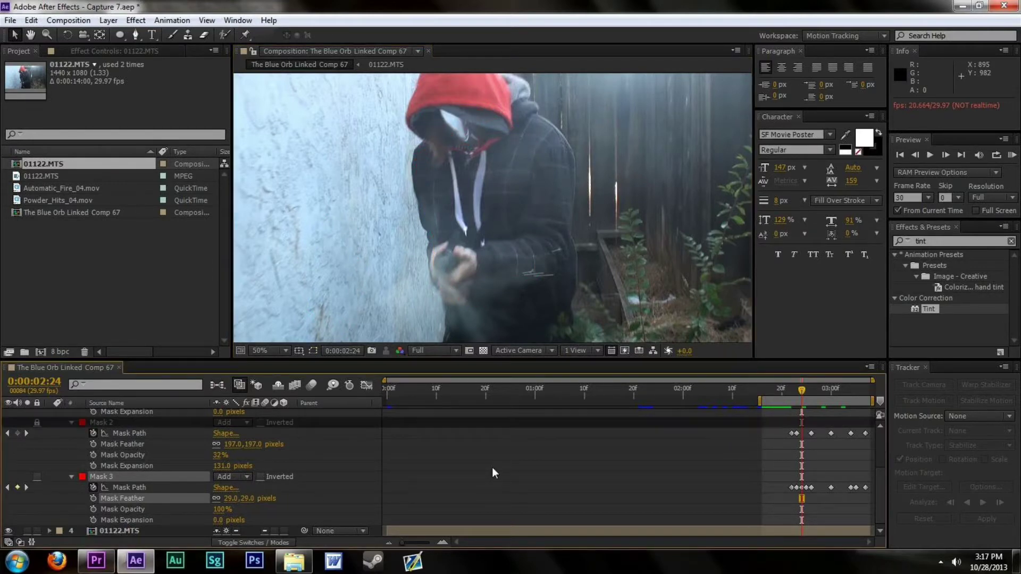
key(space)
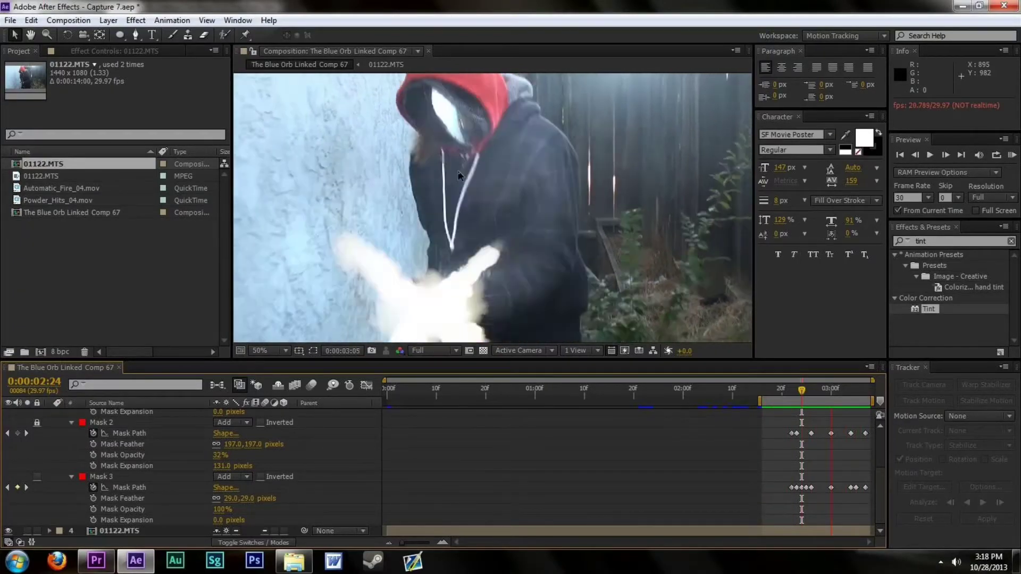
key(space)
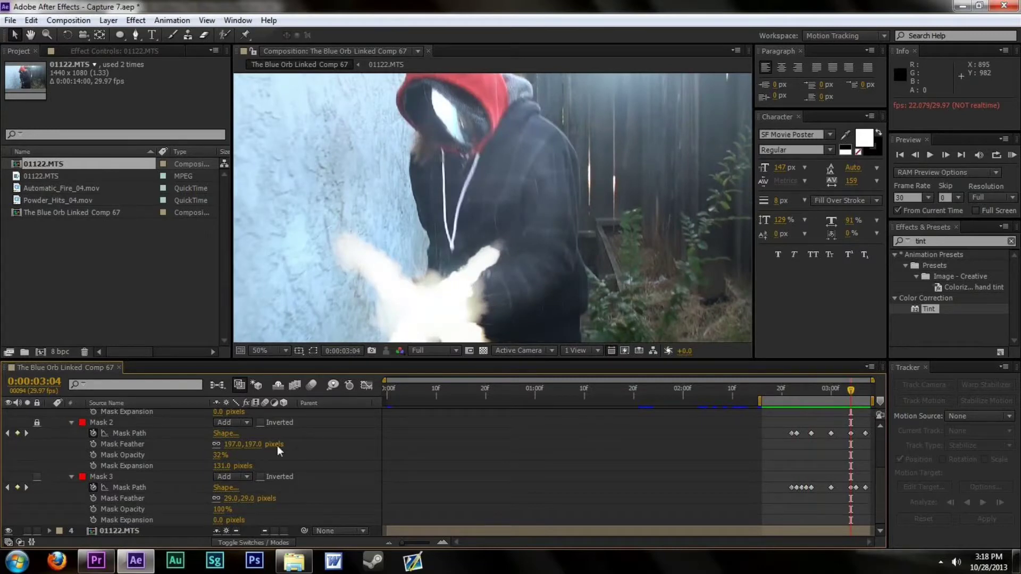
Step: Collapse the masked 01122.MTS light layer's properties and duplicate the layer with the playhead at 0:00:02:22
scroll(115, 475, up, 5)
scroll(115, 475, down, 5)
click(115, 476)
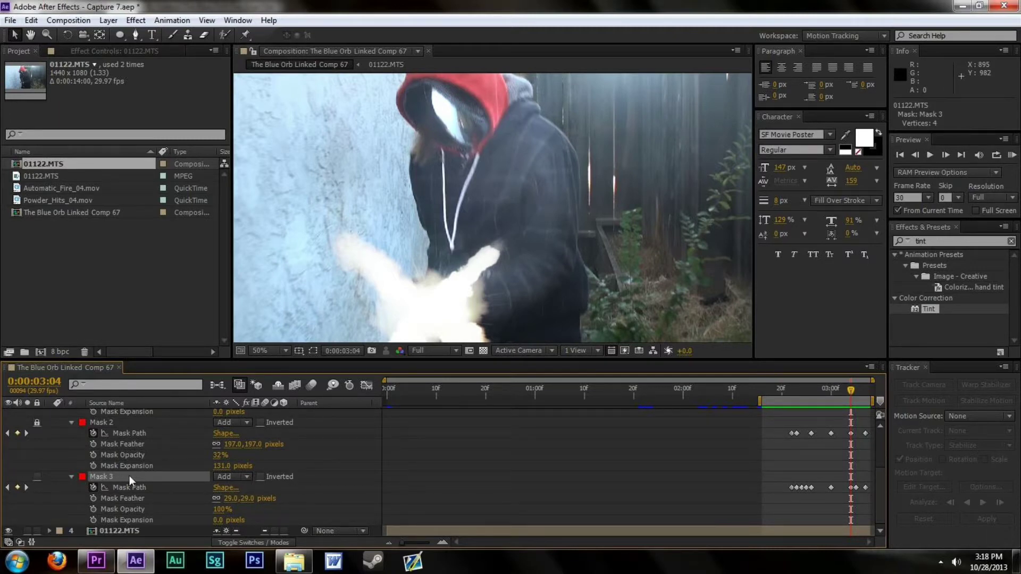
scroll(411, 461, up, 5)
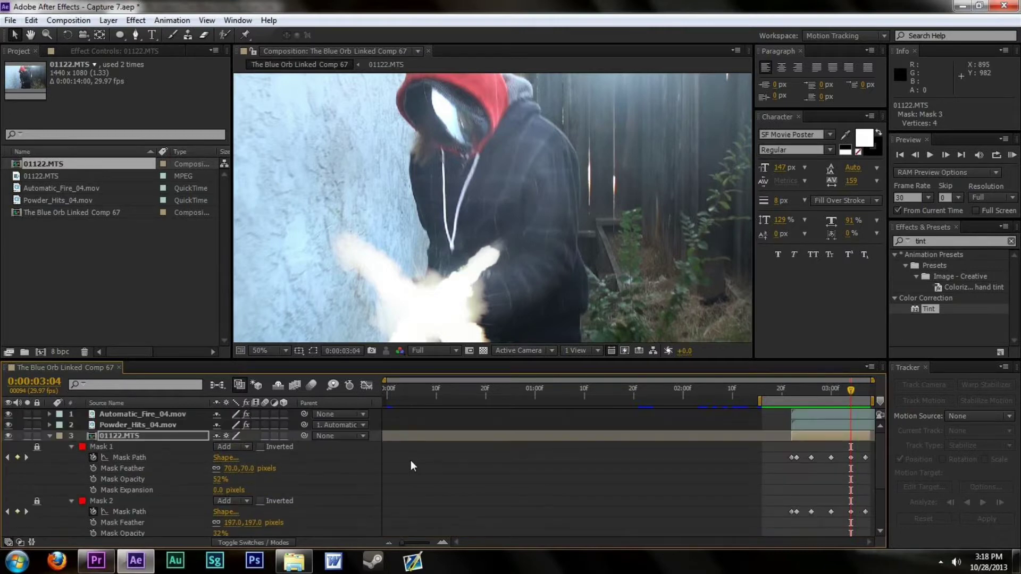
click(49, 436)
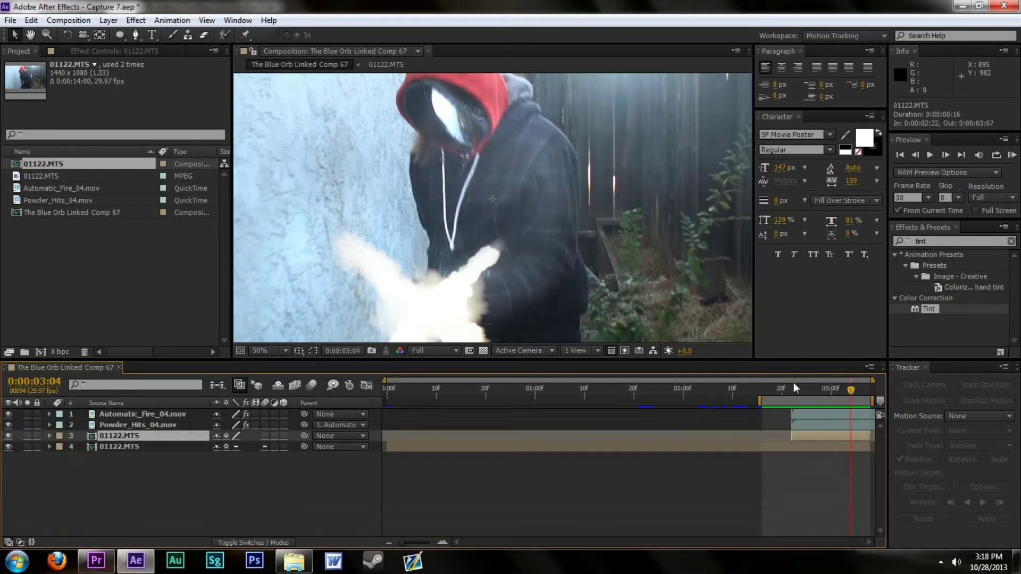
click(790, 392)
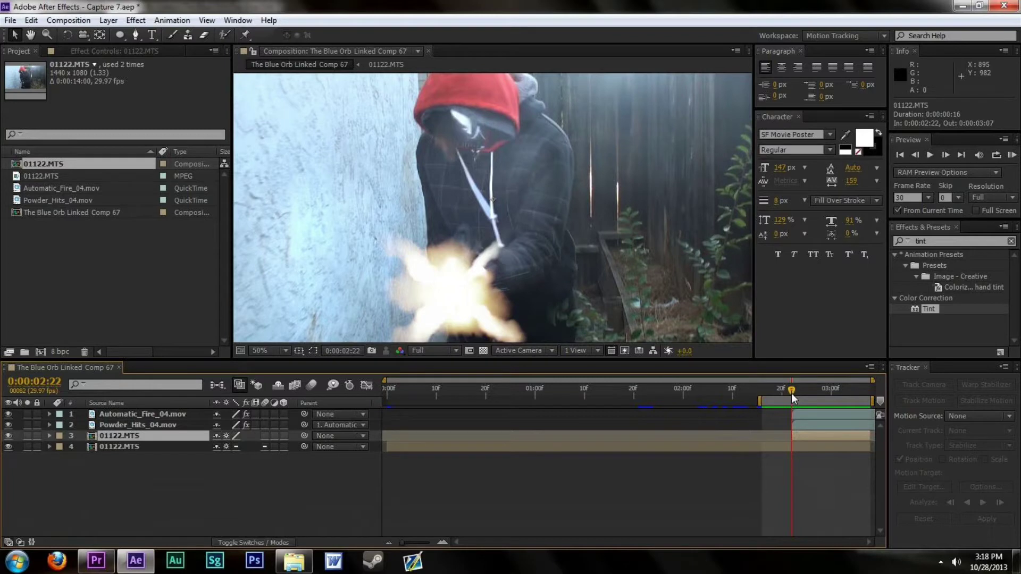
key(ctrl+d)
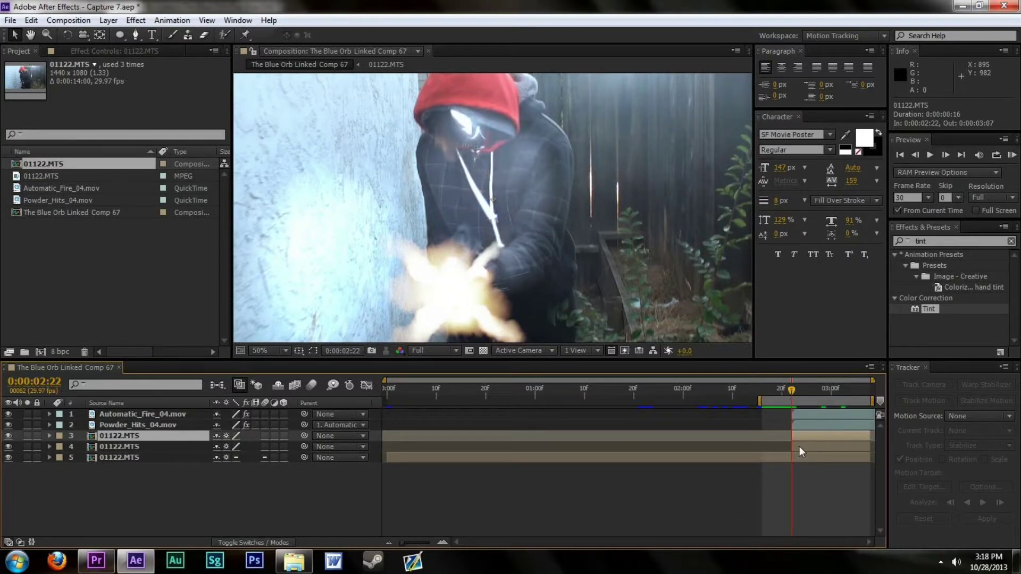
Step: Delete Mask 1 and Mask 2 from the upper masked 01122.MTS copy, keeping only Mask 3
key(m)
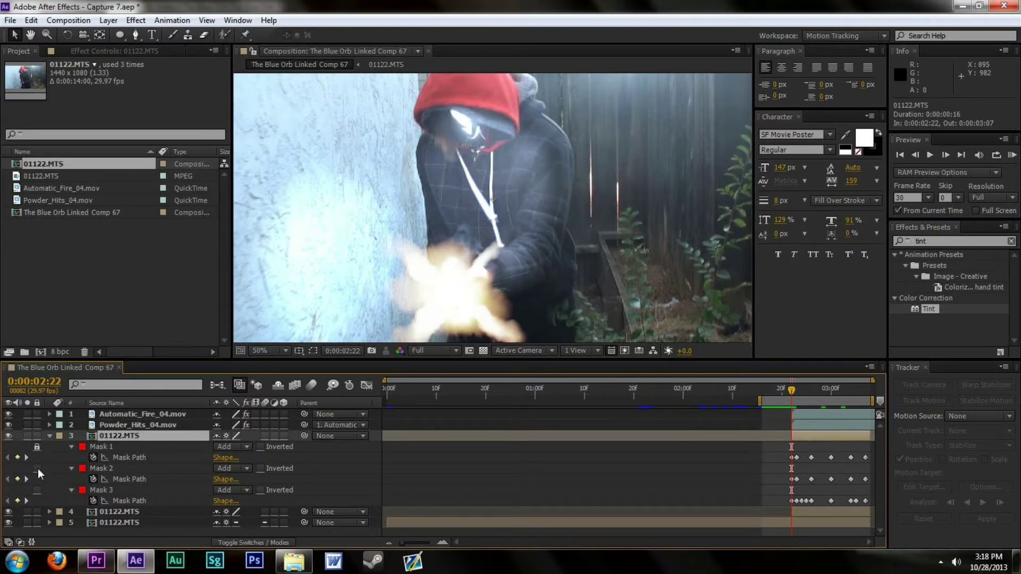
click(123, 447)
key(Delete)
click(121, 448)
key(Delete)
click(117, 451)
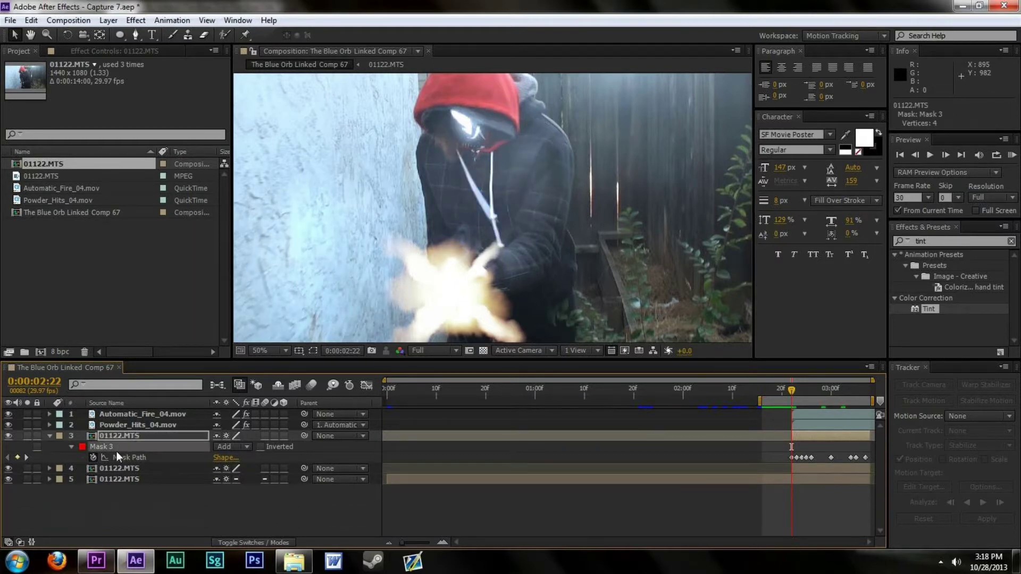
Step: Delete Mask 3 from the lower masked 01122.MTS copy and collapse the properties of both copies
click(112, 470)
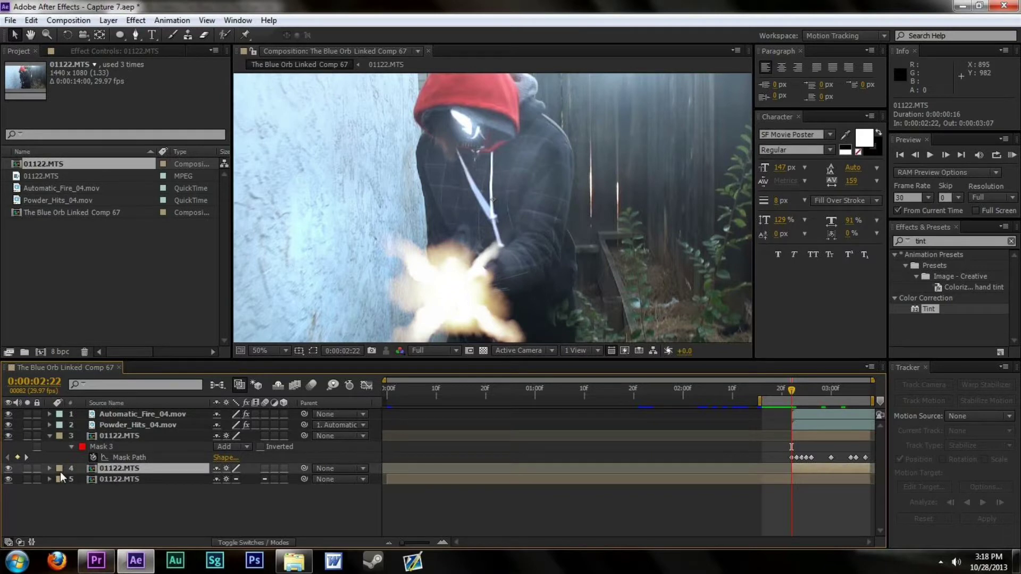
key(m)
click(112, 509)
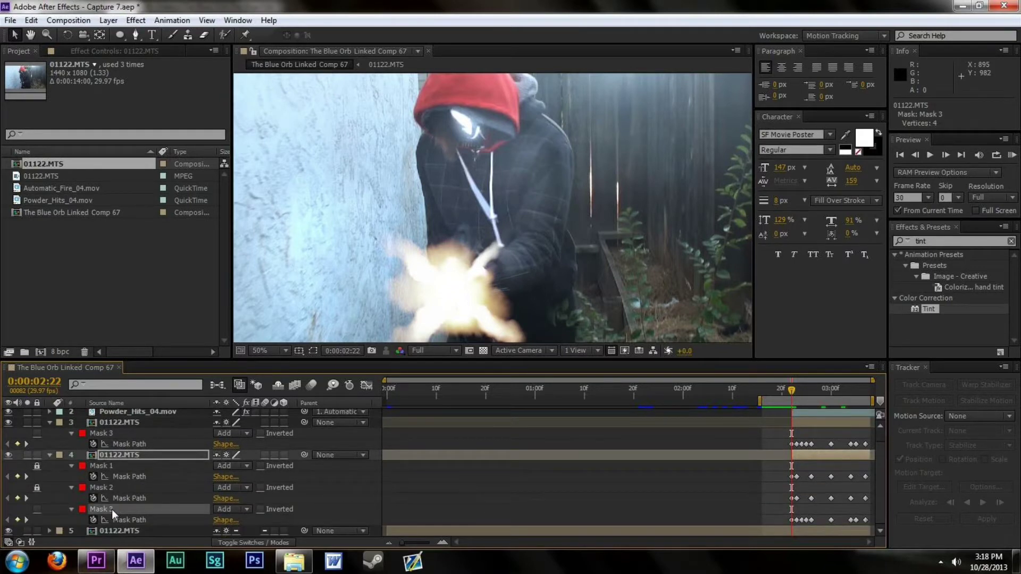
key(Delete)
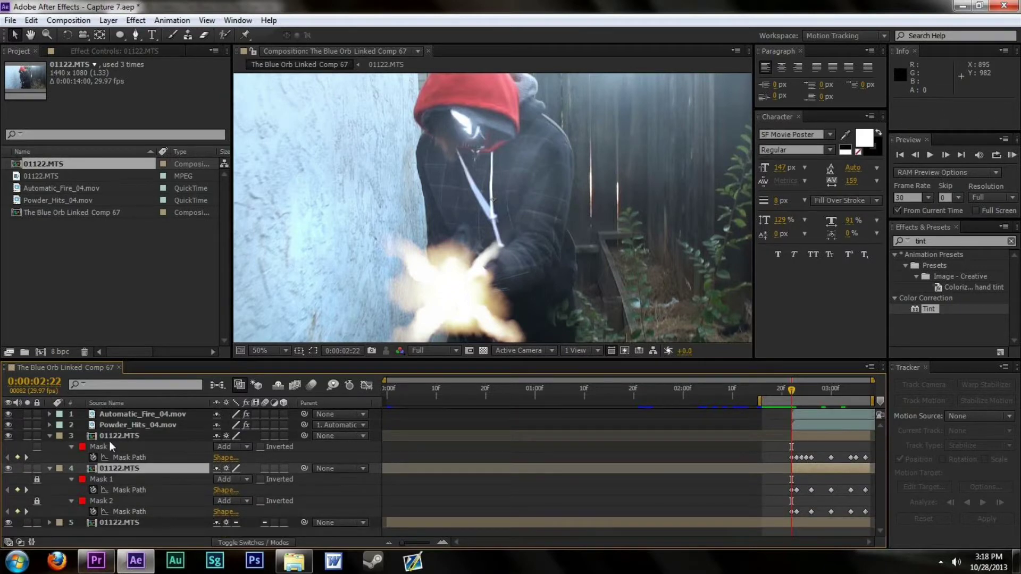
click(50, 468)
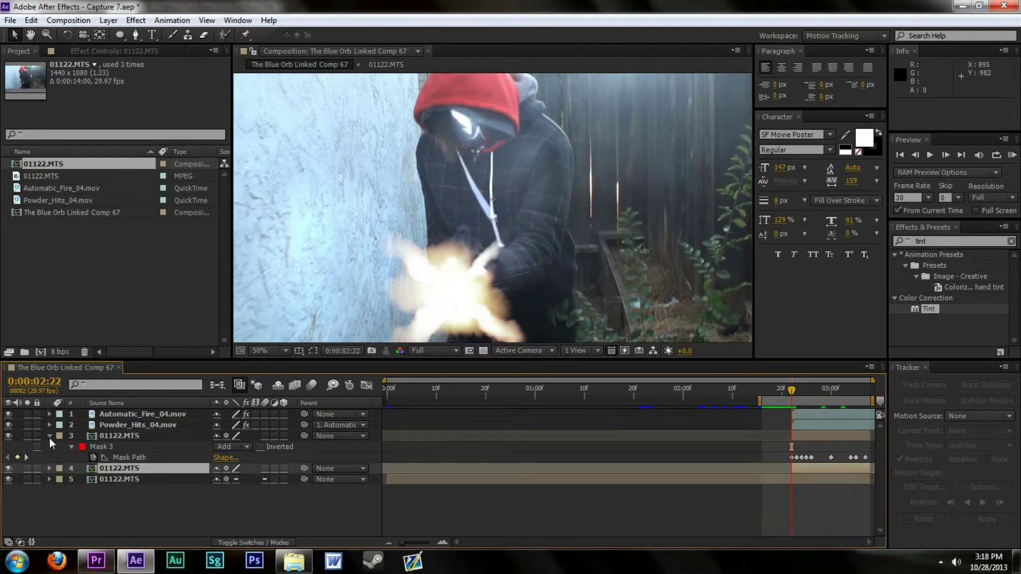
click(49, 437)
Step: Play back the flashes, show the mask outlines, and compare the masks on the two 01122.MTS light layers
click(766, 507)
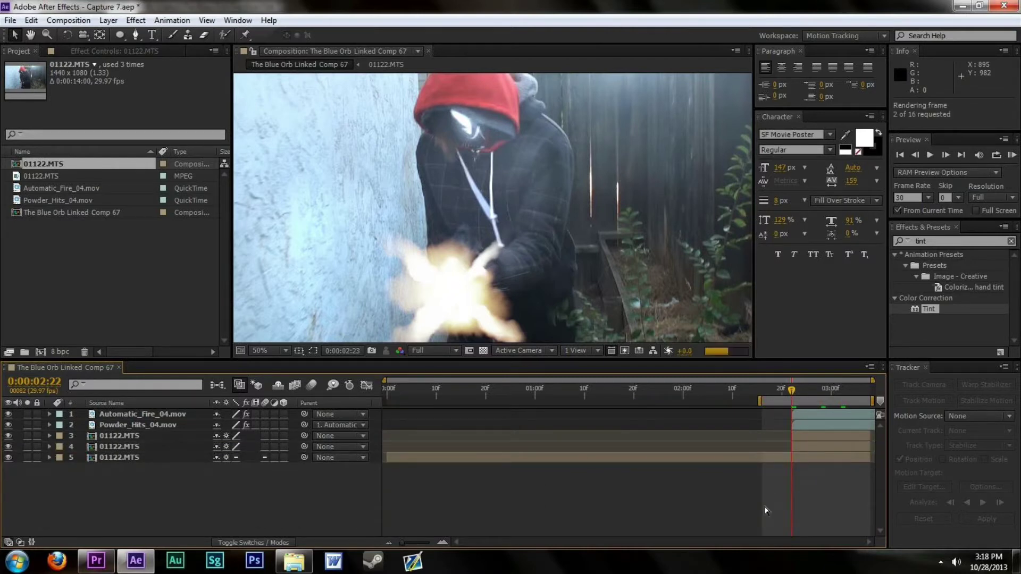
key(space)
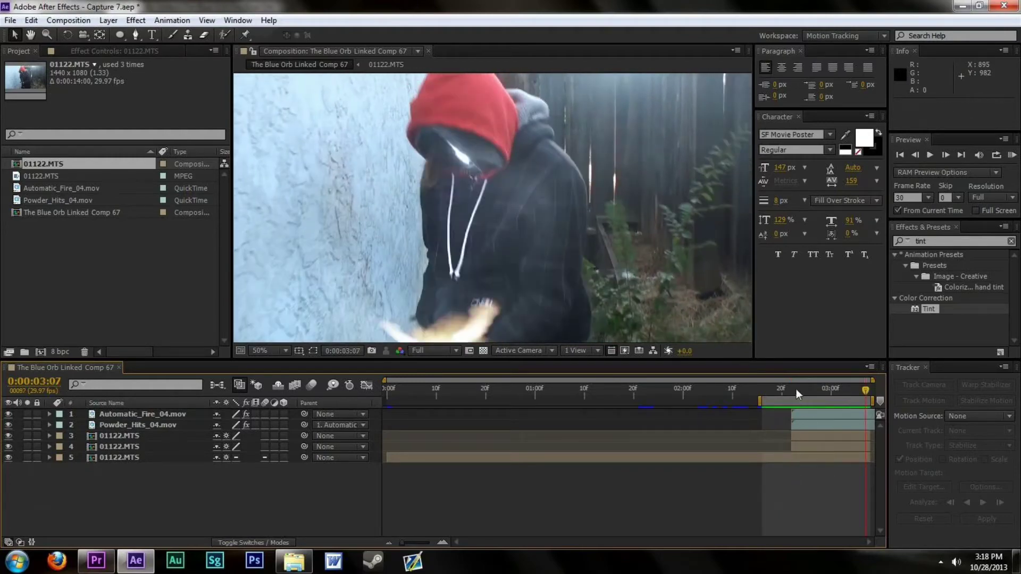
click(819, 449)
click(312, 349)
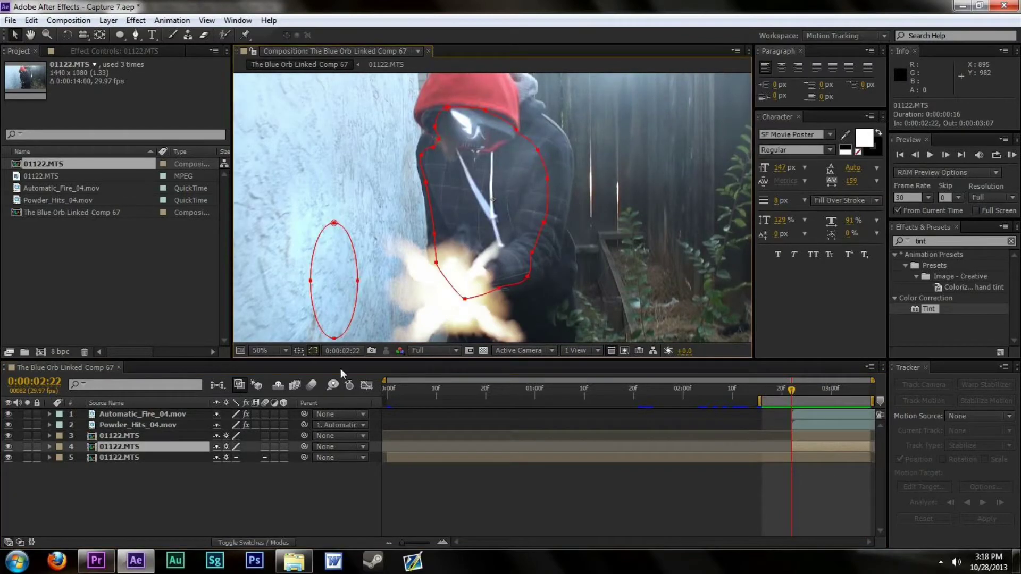
click(177, 435)
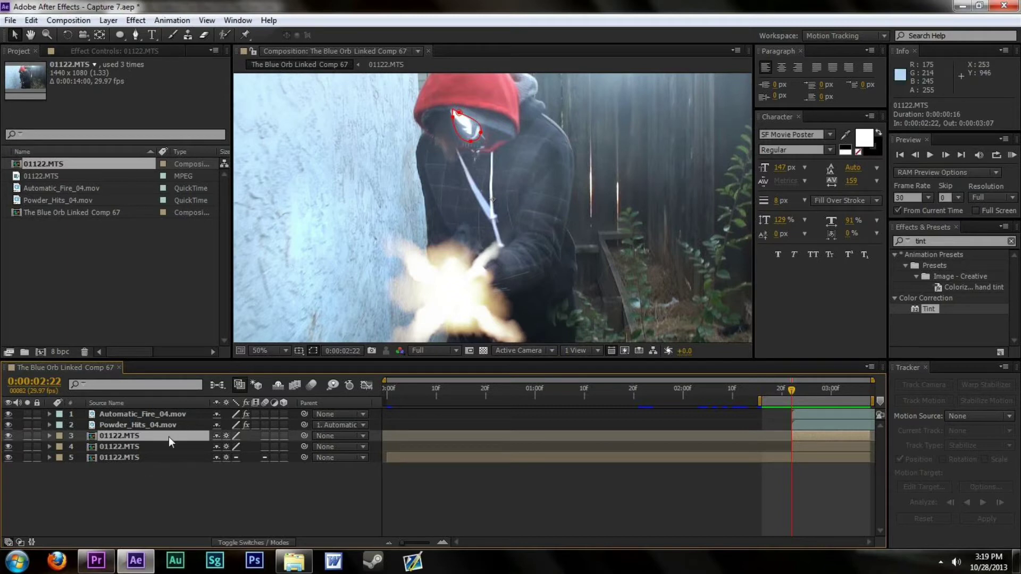
Step: Apply the Glow effect to the upper 01122.MTS layer that holds only the face highlight mask
click(947, 240)
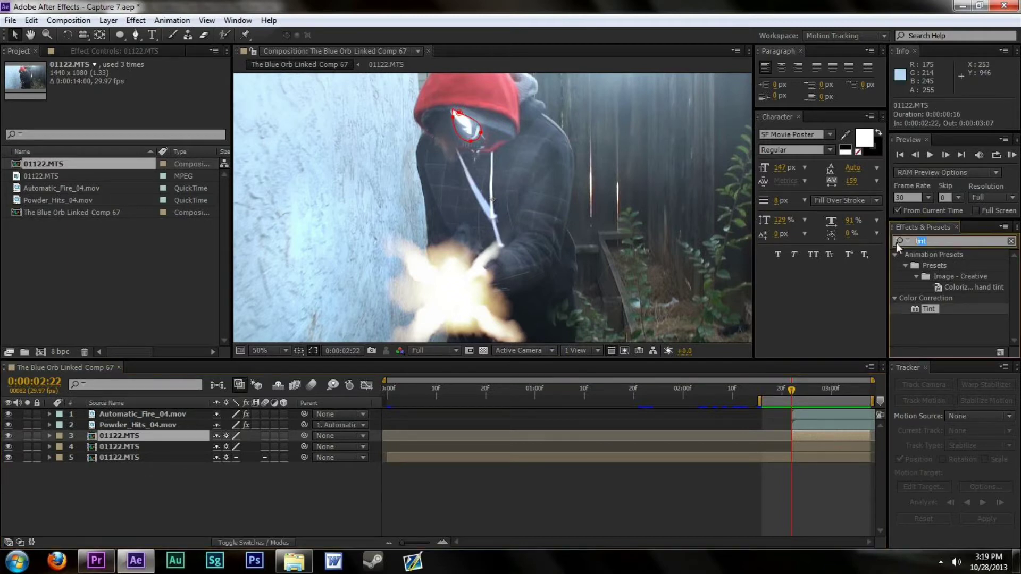
text(glow)
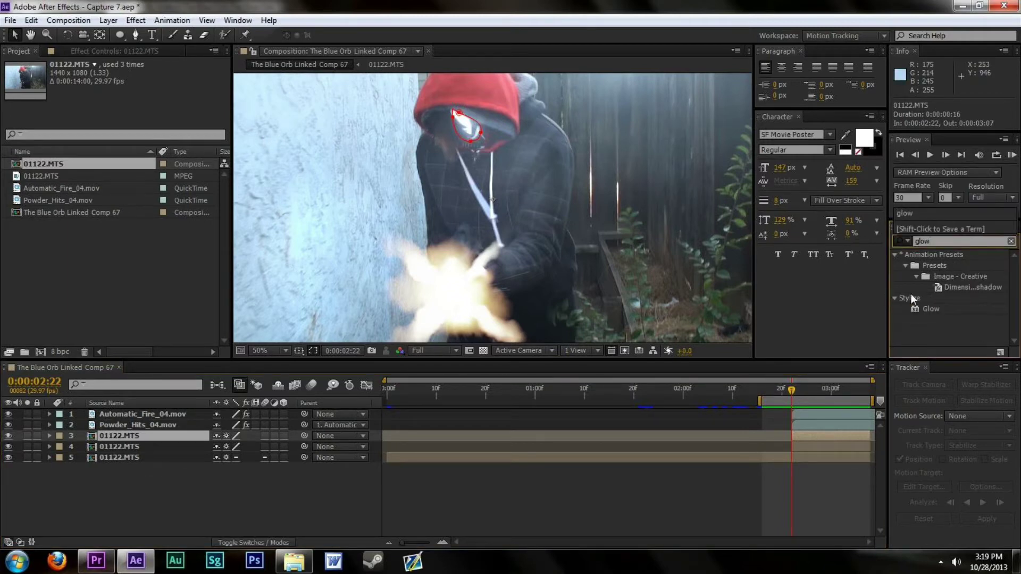
drag(930, 309, 807, 438)
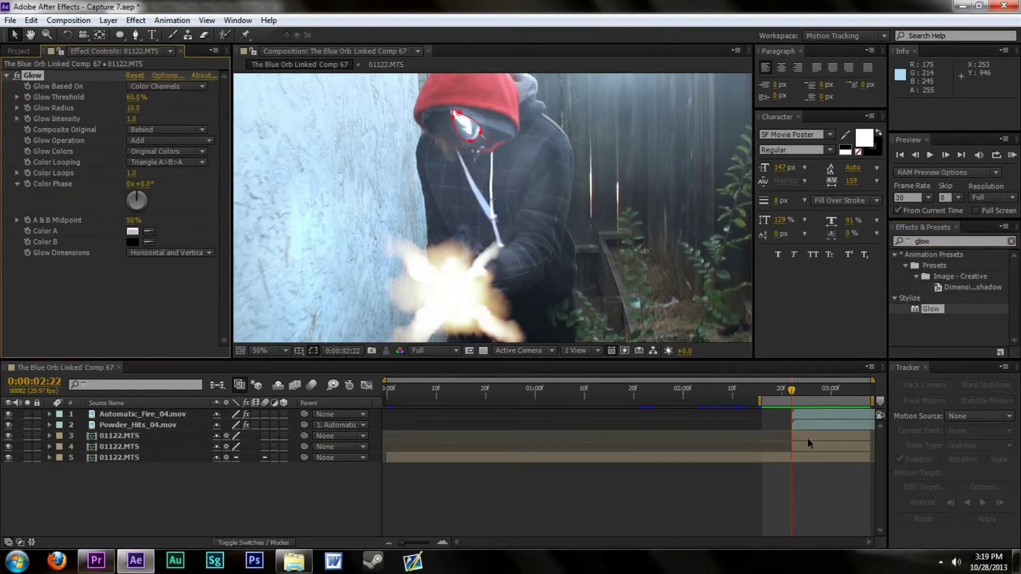
click(151, 311)
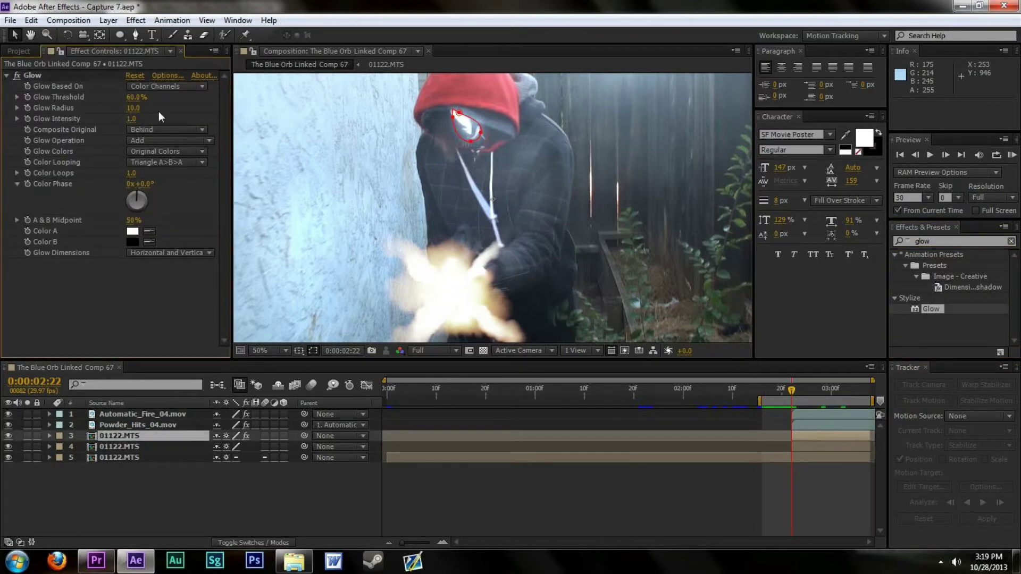
Step: Hide the mask outlines and, viewing 0:00:02:26, set the Glow threshold to 49%, radius to 117 and intensity to 1.8
click(313, 351)
key(Page_Down)
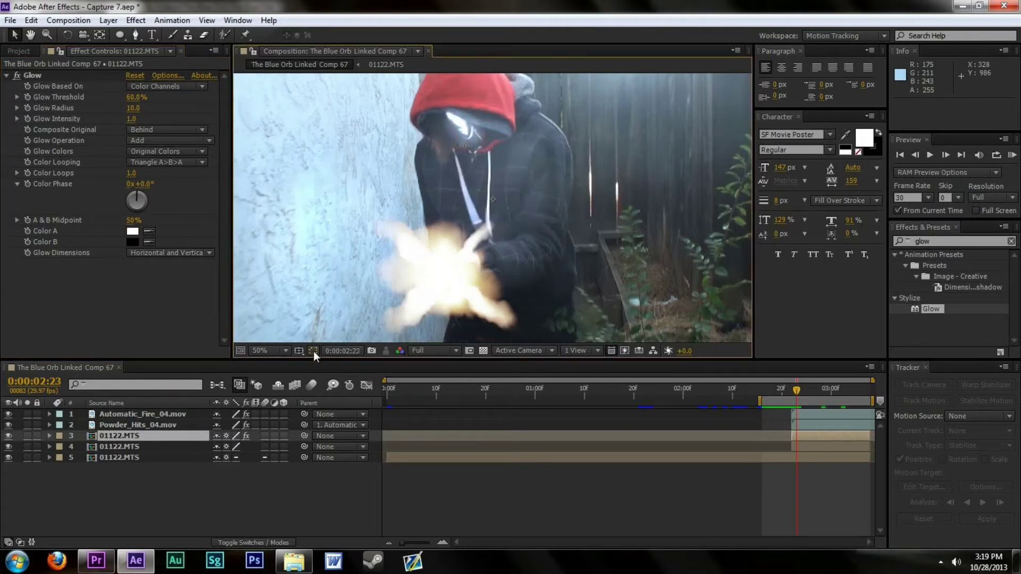
key(Page_Down)
key(Page_Down)
key(Page_Down)
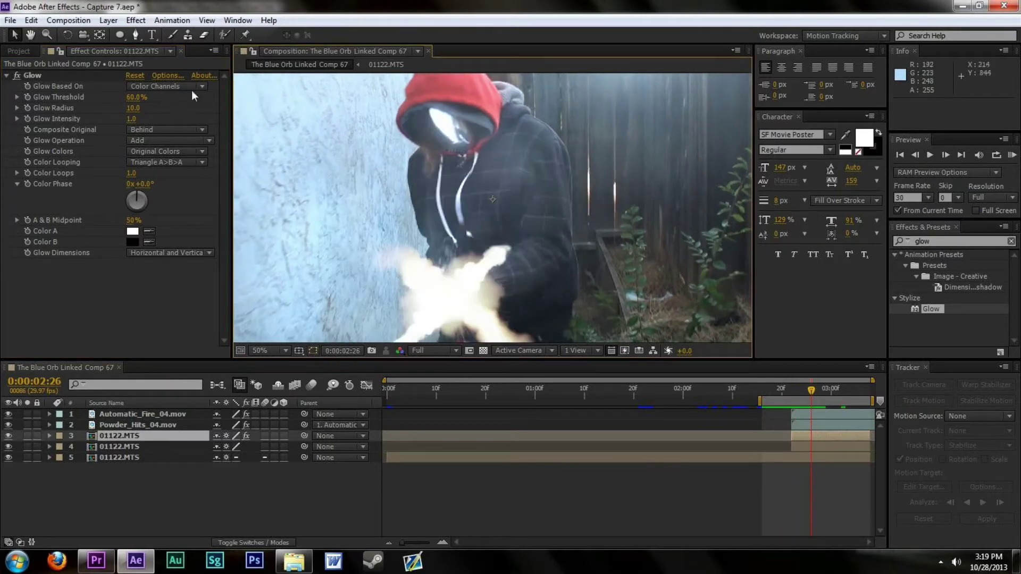
drag(136, 97, 149, 97)
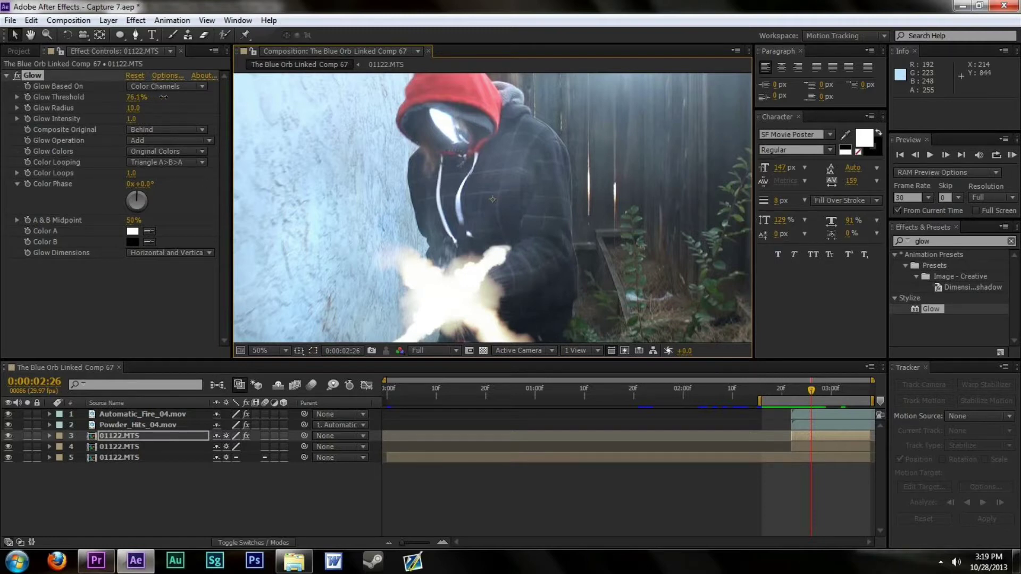
drag(118, 99, 170, 102)
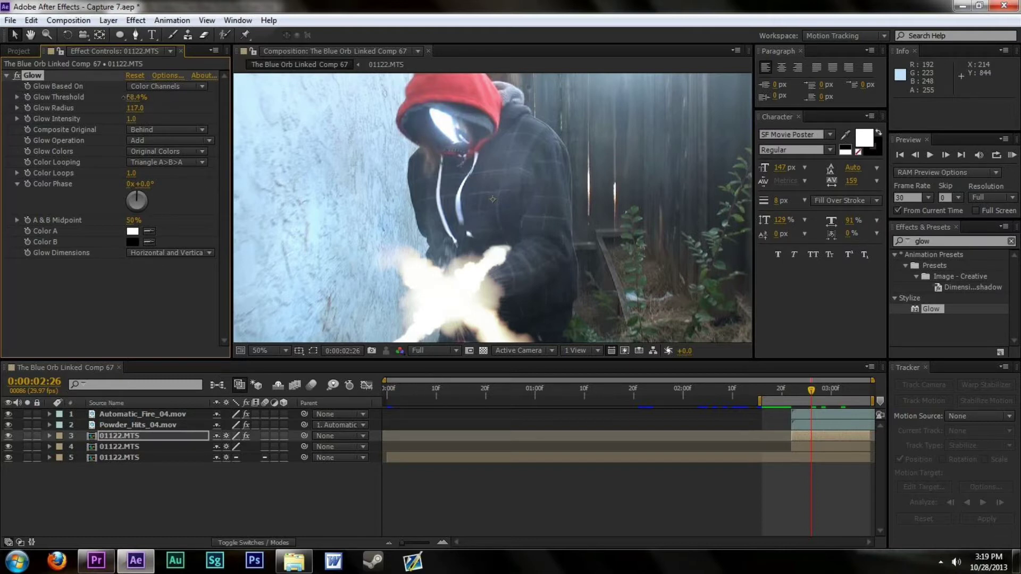
drag(131, 119, 153, 120)
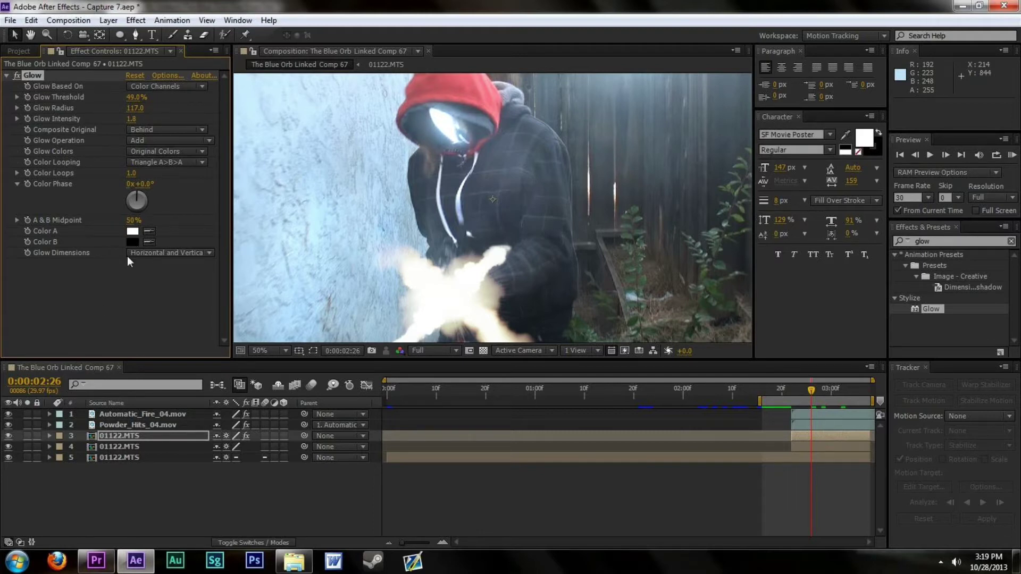
Step: Toggle the Glow effect to compare the face highlight, and preview the flashes from 0:00:02:20
click(15, 77)
click(781, 392)
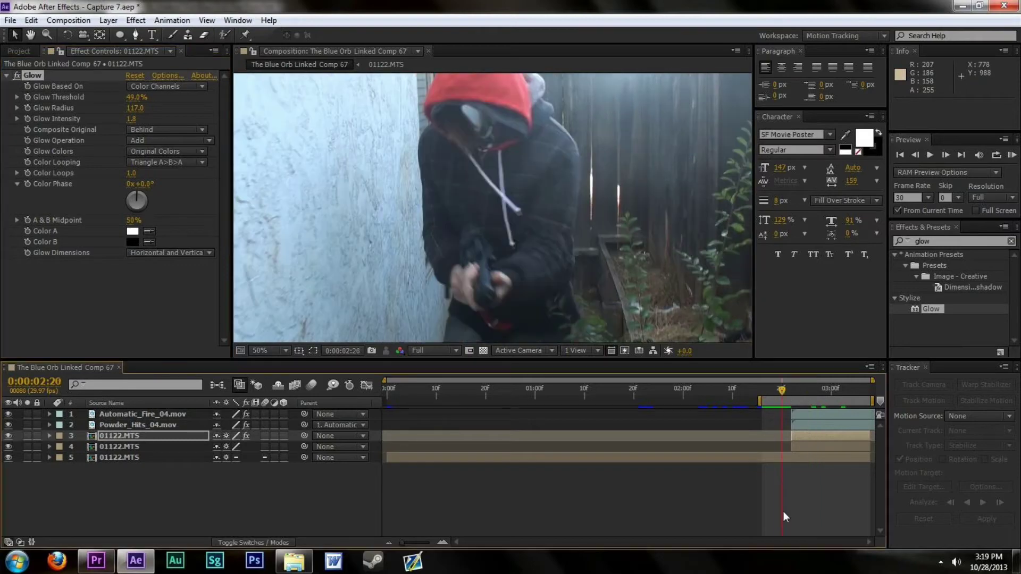
Step: Play back the muzzle flashes with the glowing face highlight, and move the current time to 0:00:02:16
click(783, 512)
key(KP_0)
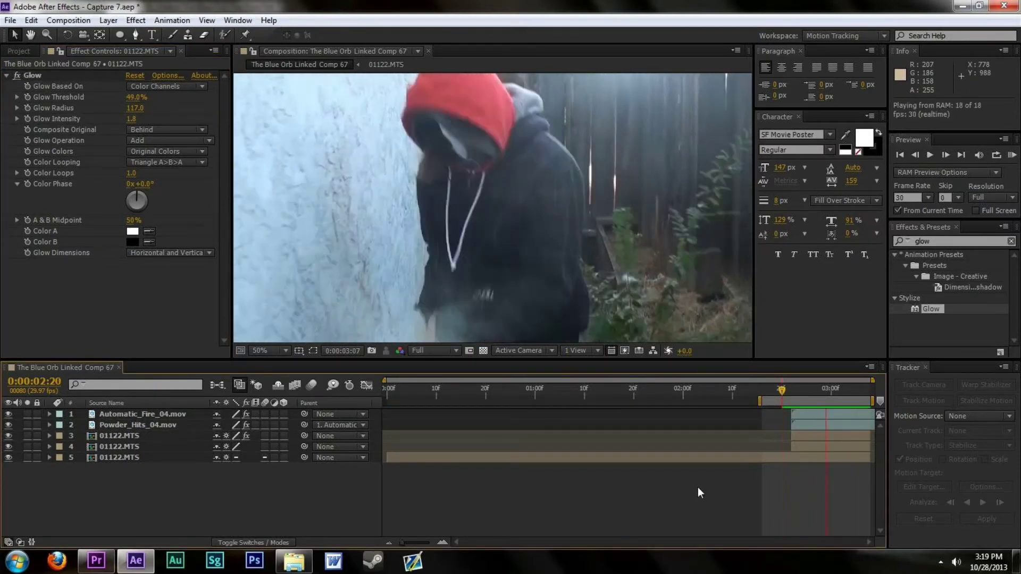
click(774, 392)
mouse_move(774, 394)
mouse_down()
mouse_move(762, 394)
mouse_move(784, 394)
mouse_move(763, 396)
mouse_up()
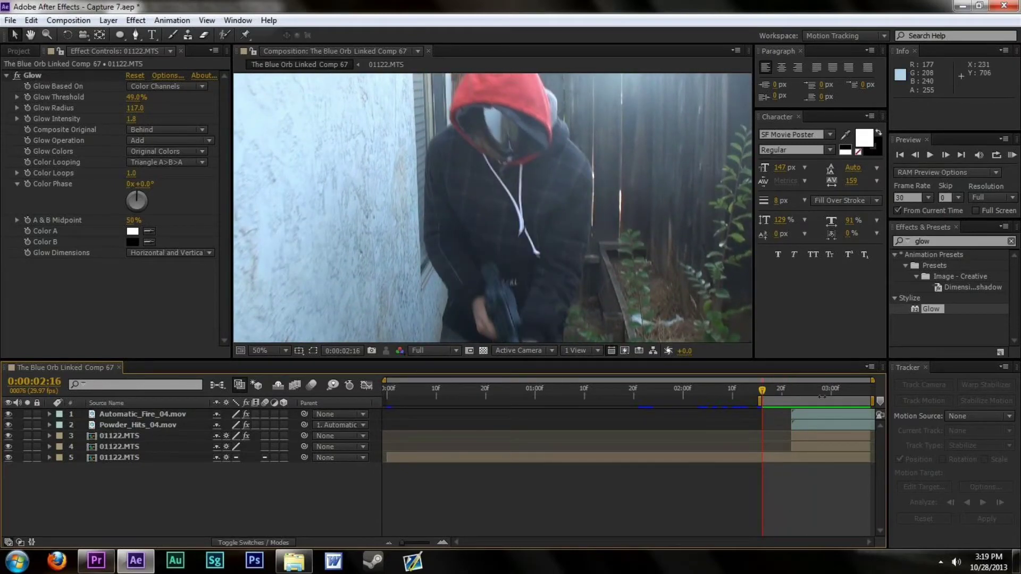
Step: Viewing 0:00:02:26, find the Curves effect and apply it to the lower of the two 01122.MTS light layers
drag(816, 395, 811, 400)
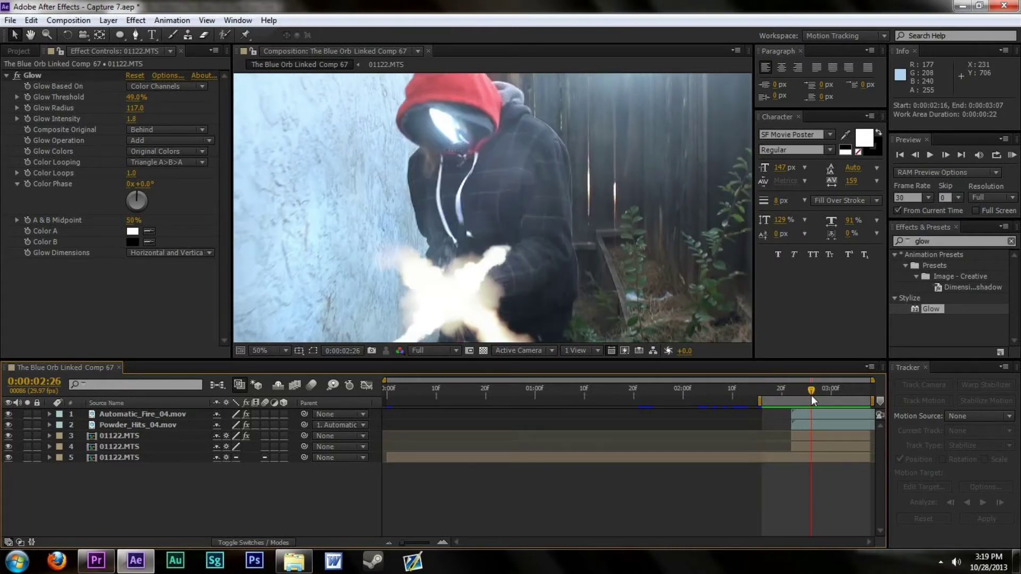
click(905, 242)
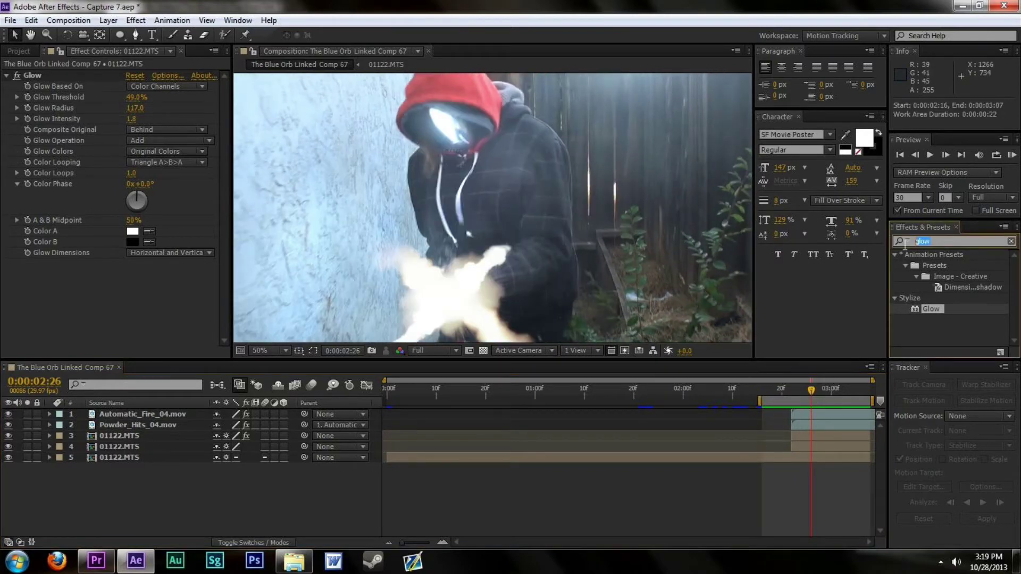
text(curves)
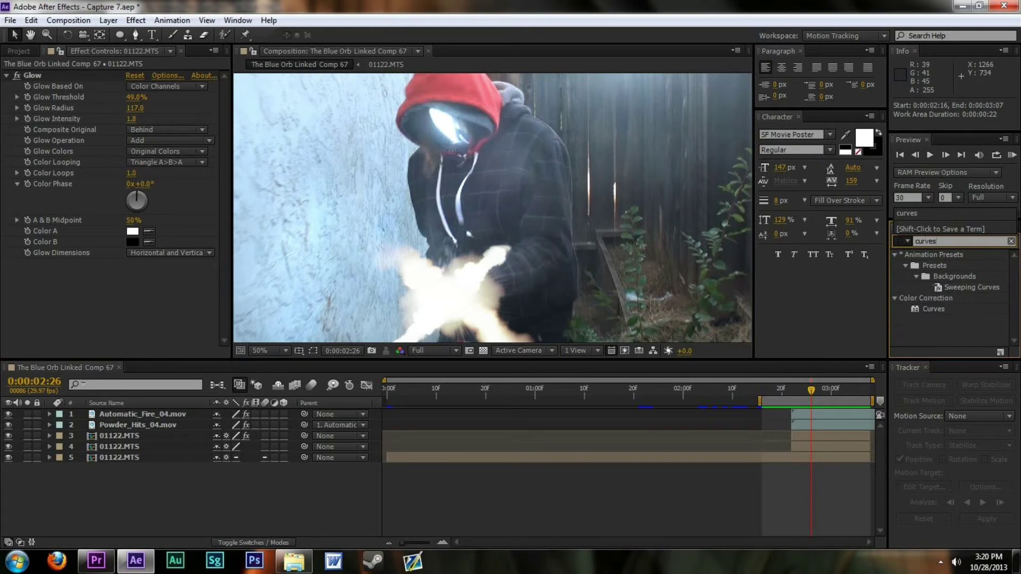
drag(929, 314, 801, 443)
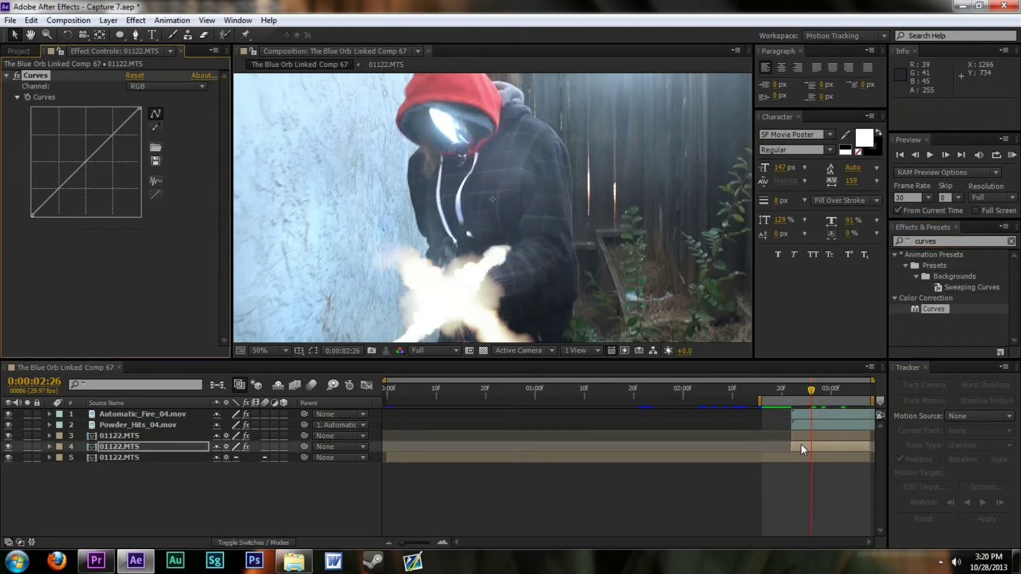
Step: Raise the midtones of the Red channel curve on the lower 01122.MTS light layer
click(188, 87)
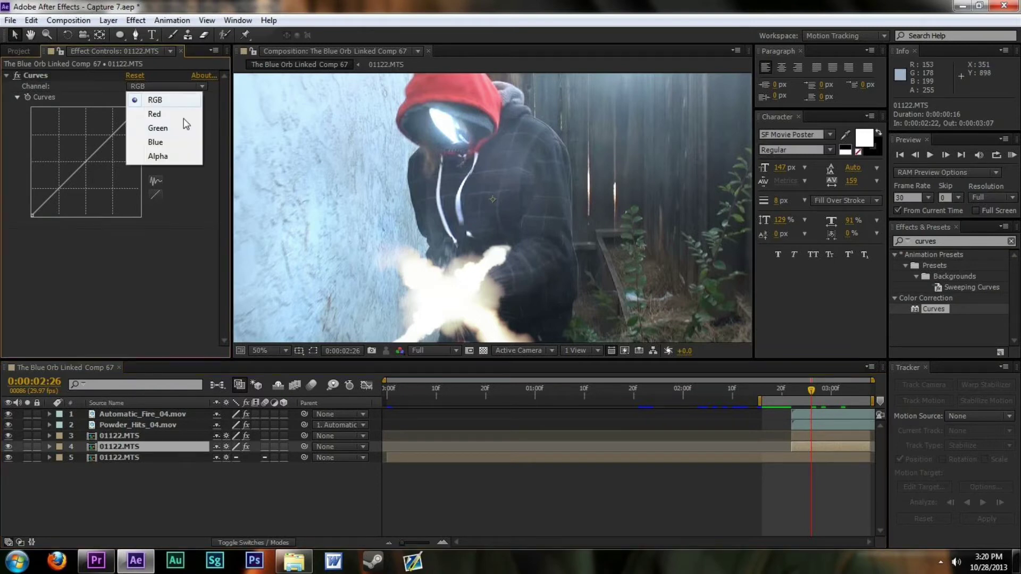
click(183, 125)
click(186, 87)
click(160, 114)
drag(93, 151, 85, 143)
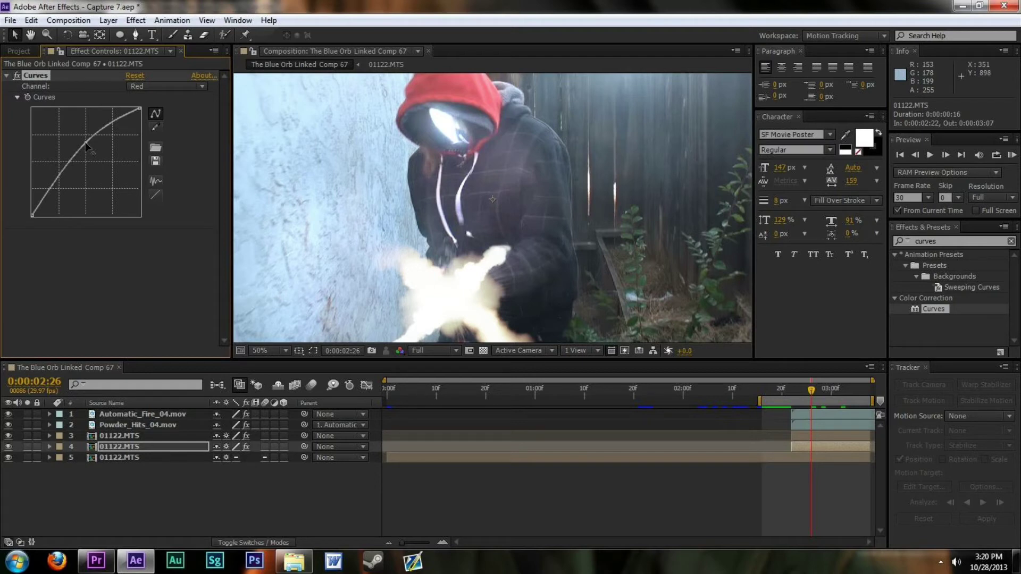
drag(86, 142, 91, 141)
Step: Lower the midtones of the Blue channel curve slightly on the same light layer
click(173, 87)
click(159, 143)
drag(105, 147, 98, 159)
Step: Ease the Red channel curve back to a gentler midtone boost, and toggle Curves to compare the tint
click(146, 88)
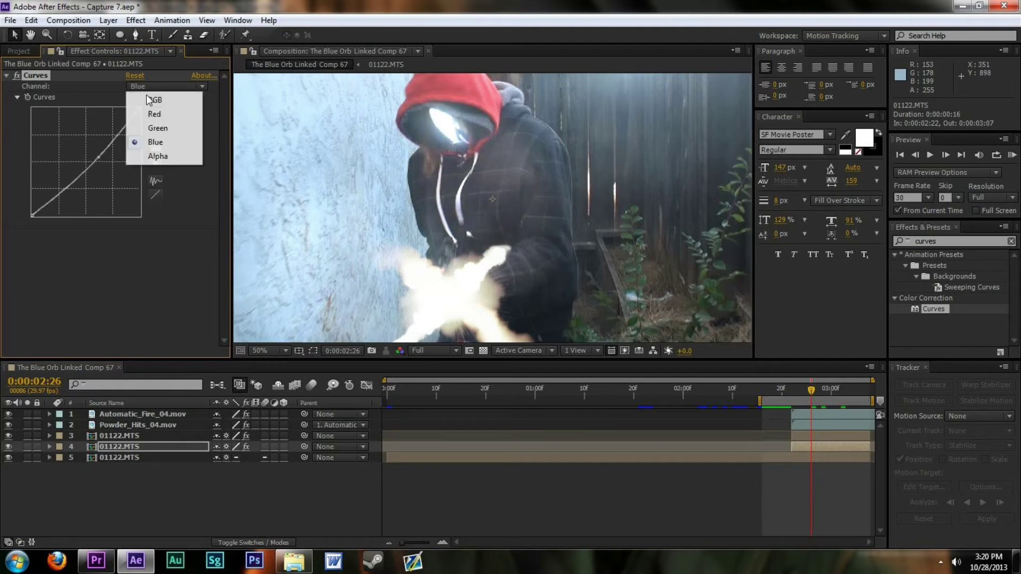
click(156, 114)
drag(102, 141, 89, 153)
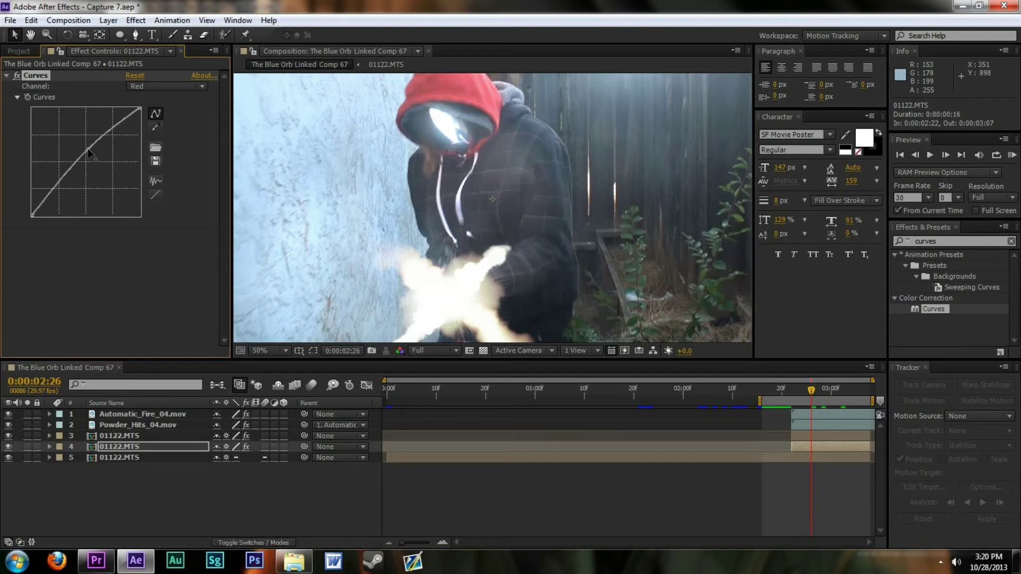
click(16, 75)
click(16, 75)
Step: Copy the Curves effect onto the upper 01122.MTS face highlight layer, and check its Red channel curve
click(815, 435)
key(ctrl+v)
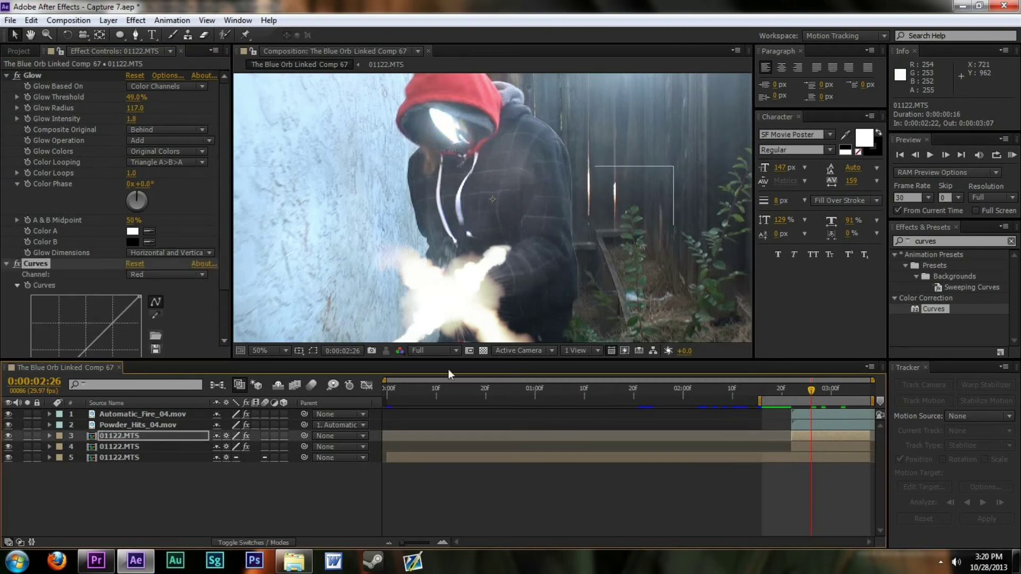
click(175, 276)
click(172, 314)
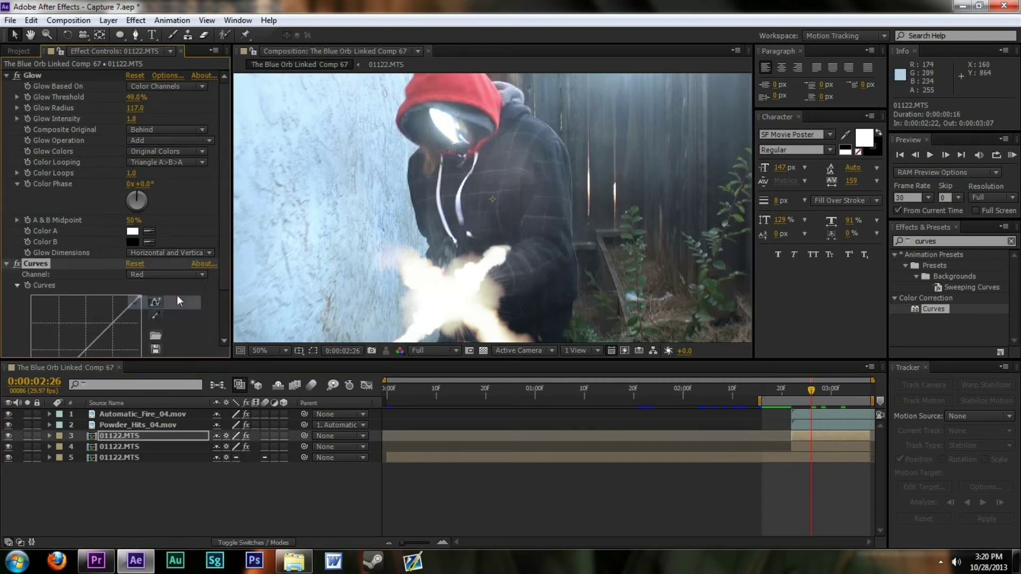
click(190, 276)
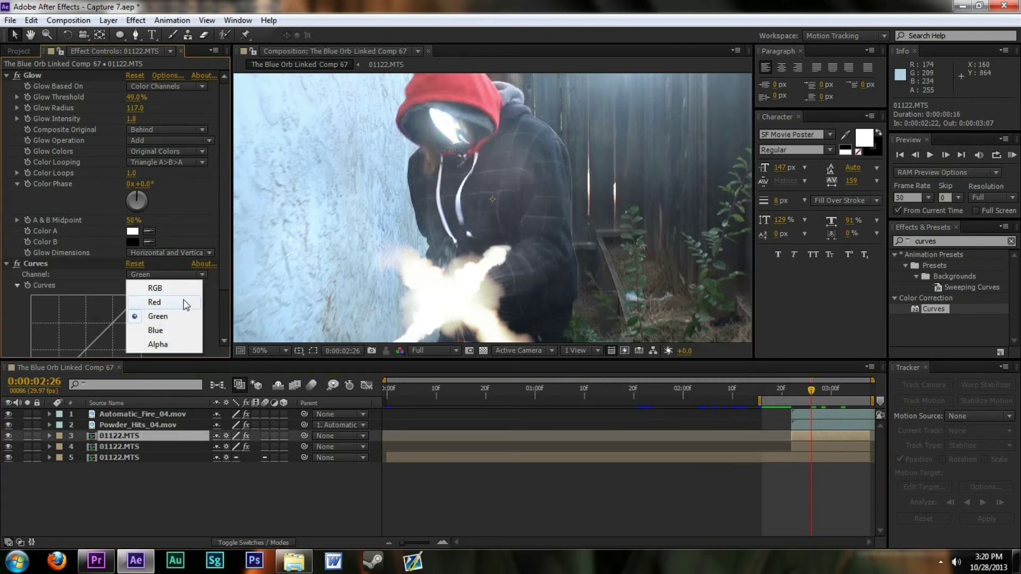
click(182, 303)
scroll(190, 308, down, 2)
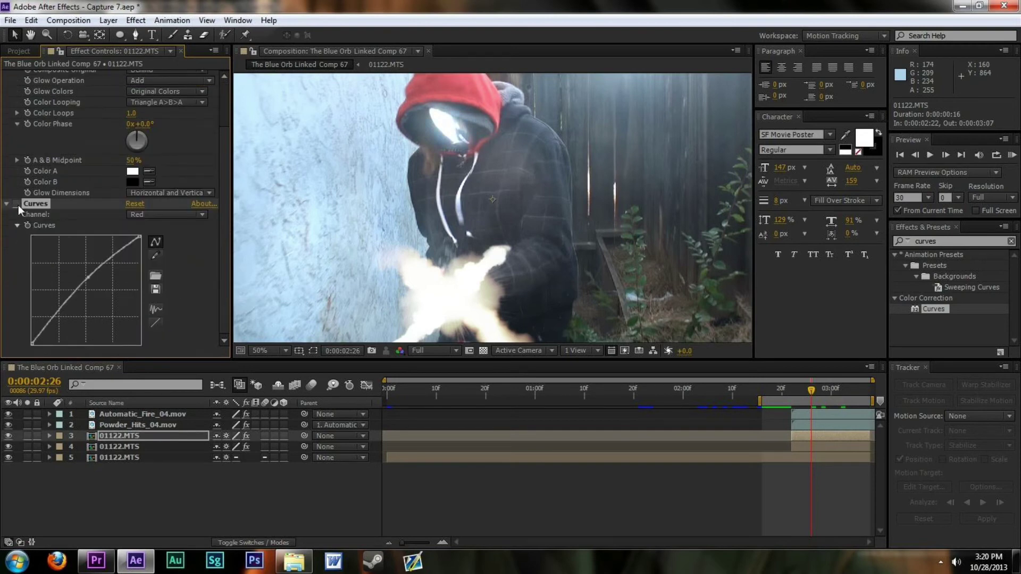
scroll(28, 155, up, 2)
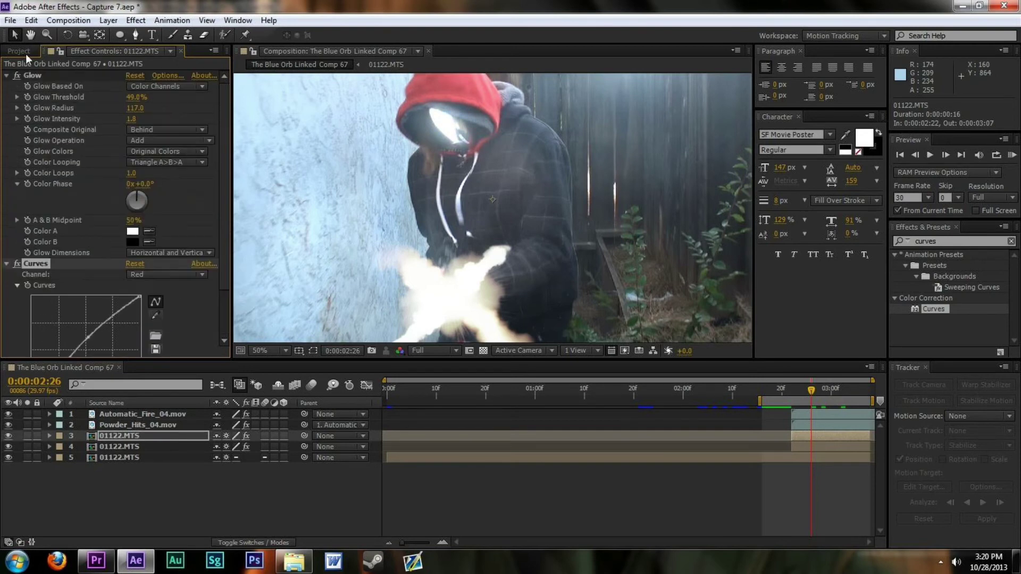
Step: Show the project items, preview the color-corrected flashes from 0:00:02:16, and view the flash at 0:00:02:22
click(19, 51)
drag(771, 389, 762, 390)
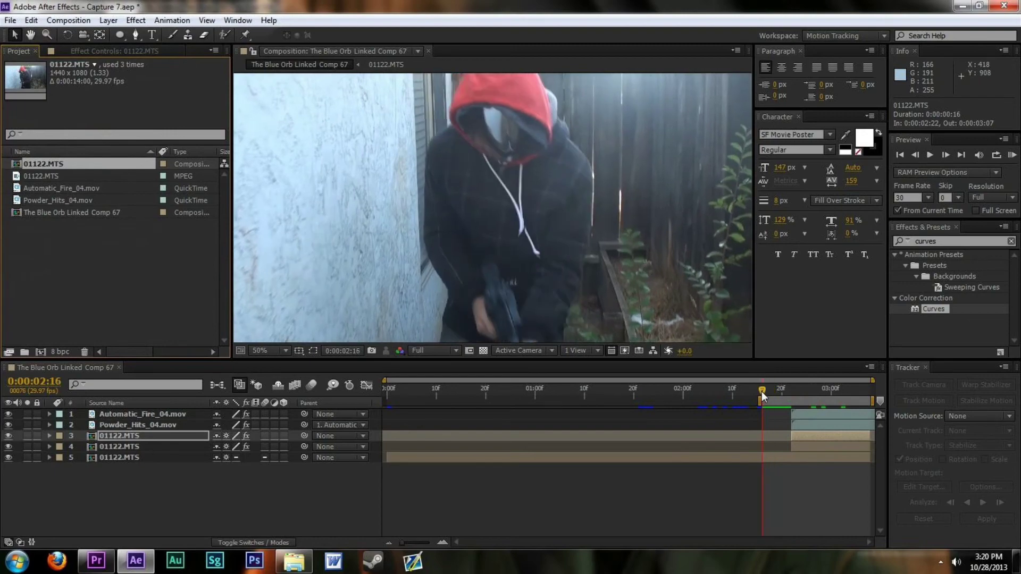
key(KP_0)
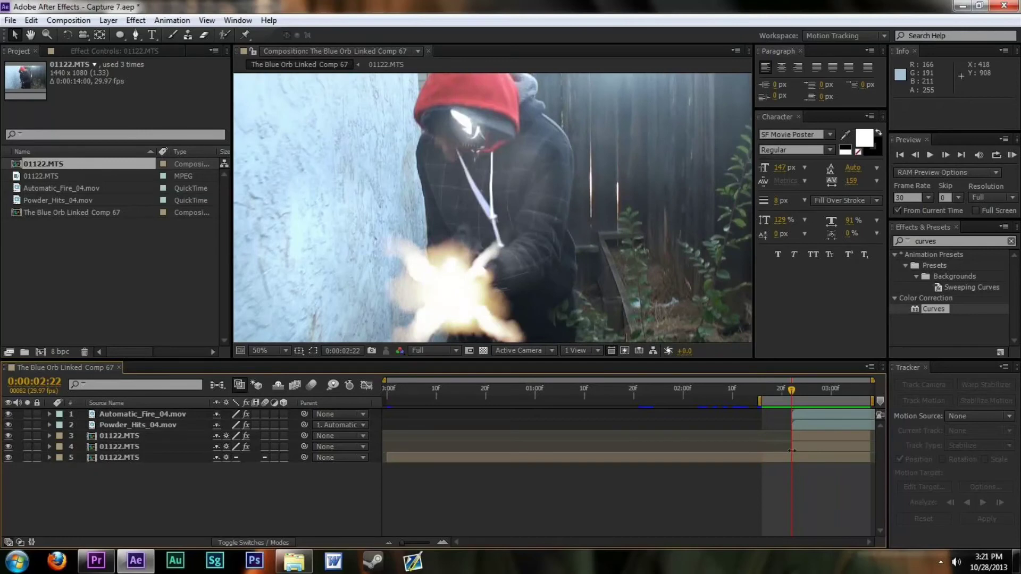
drag(791, 390, 790, 438)
mouse_move(790, 439)
mouse_down()
mouse_move(882, 427)
mouse_move(793, 442)
mouse_up()
click(988, 562)
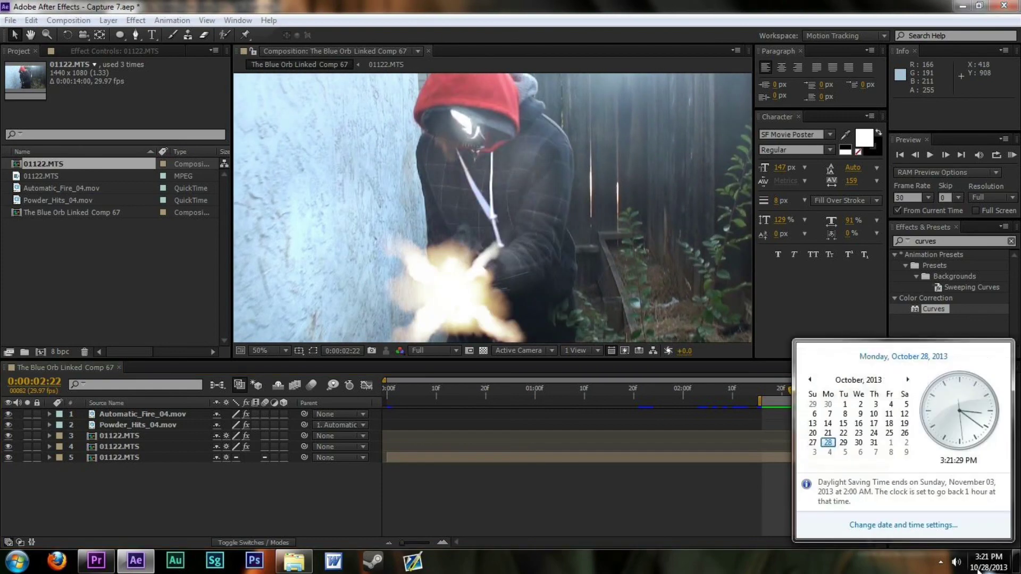
key(Escape)
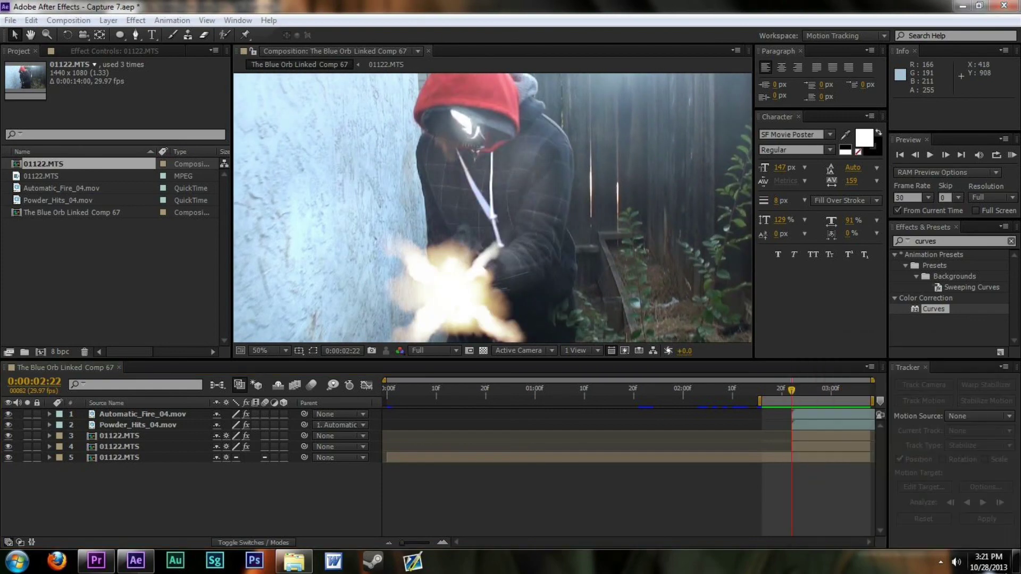
click(839, 488)
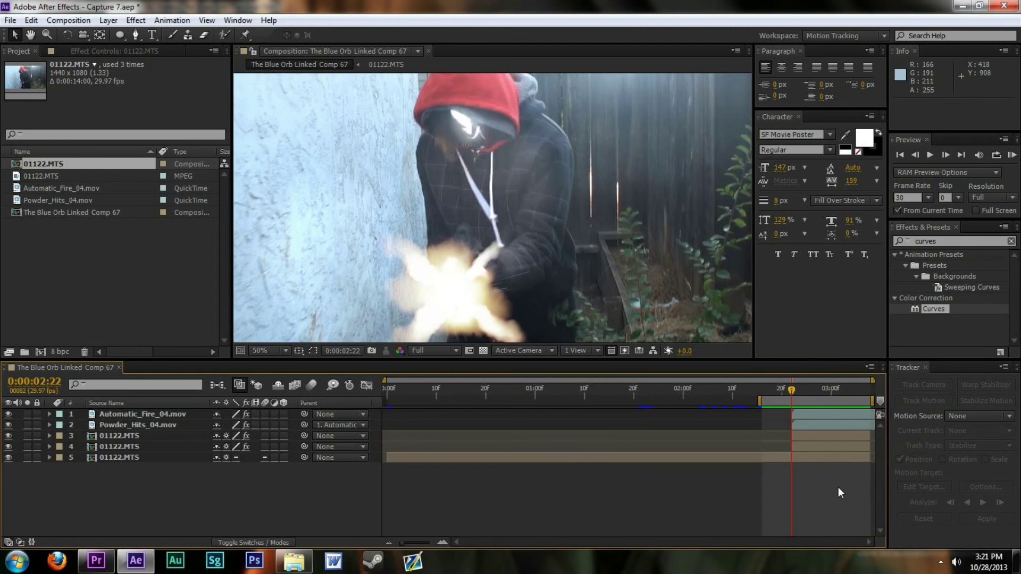